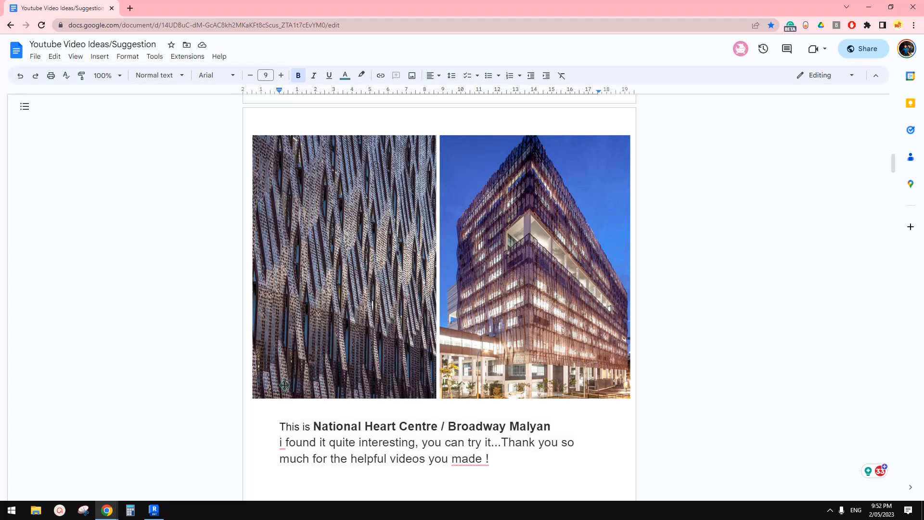
- Switch to Revit and examine the panelled facade of the mass in 3D, including its zigzag profile from the side
{"action": "left_click", "coordinate": [153, 511]}
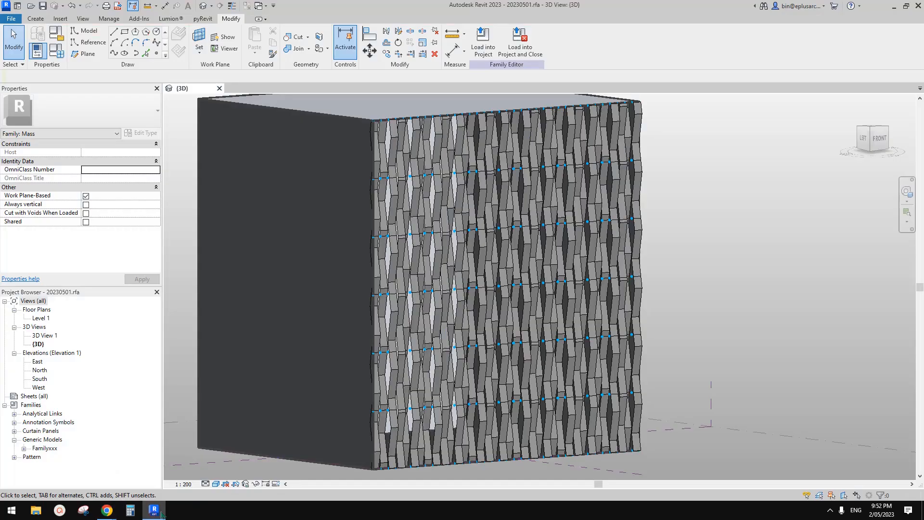
{"action": "left_click", "coordinate": [666, 359]}
{"action": "scroll", "coordinate": [666, 359], "scroll_direction": "up", "scroll_amount": 3}
{"action": "middle_click_drag", "start_coordinate": [703, 359], "coordinate": [741, 350], "text": "shift"}
{"action": "scroll", "coordinate": [657, 333], "scroll_direction": "down", "scroll_amount": 3}
{"action": "middle_click_drag", "start_coordinate": [580, 303], "coordinate": [532, 317], "text": "shift"}
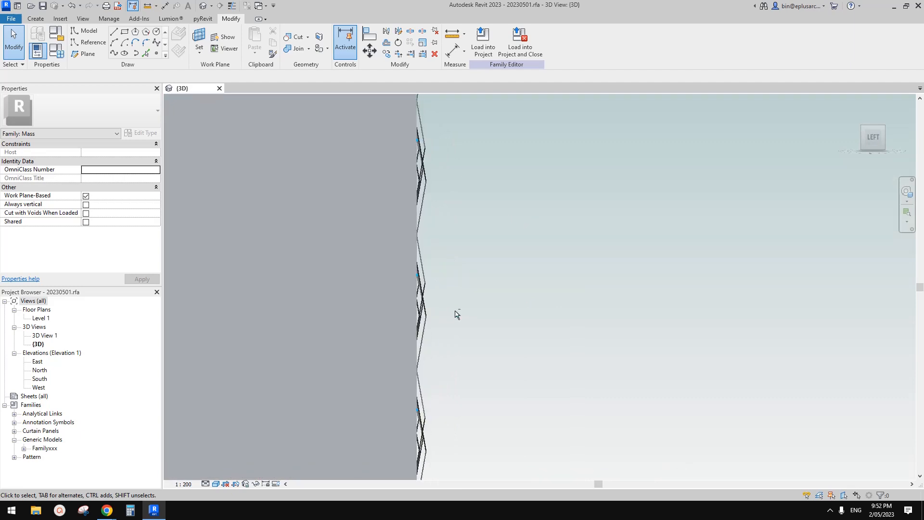
{"action": "mouse_move", "coordinate": [454, 314]}
{"action": "middle_mouse_down", "text": "shift"}
{"action": "mouse_move", "coordinate": [462, 317]}
{"action": "mouse_move", "coordinate": [443, 323]}
{"action": "middle_mouse_up", "text": "shift"}
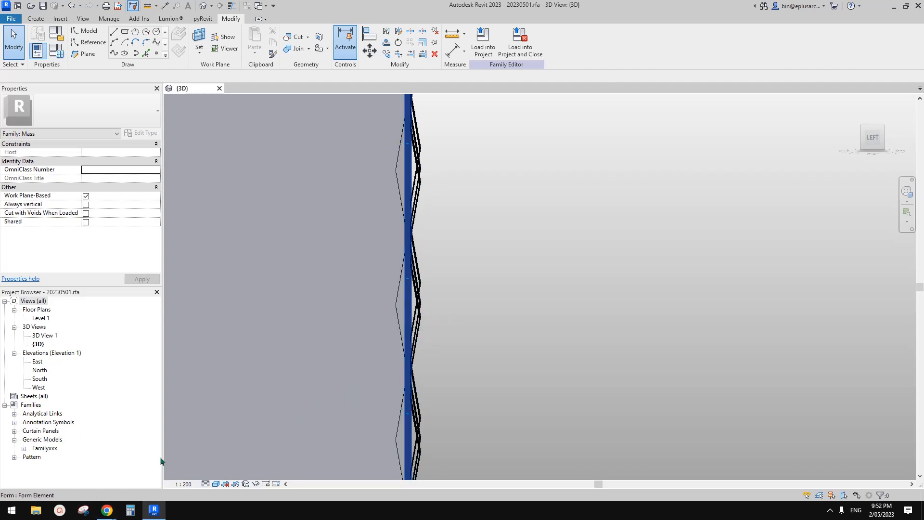
- Capture an empty area of the 3D view with Snipping Tool as a blank sketching canvas
{"action": "left_click", "coordinate": [83, 511]}
{"action": "left_click", "coordinate": [20, 85]}
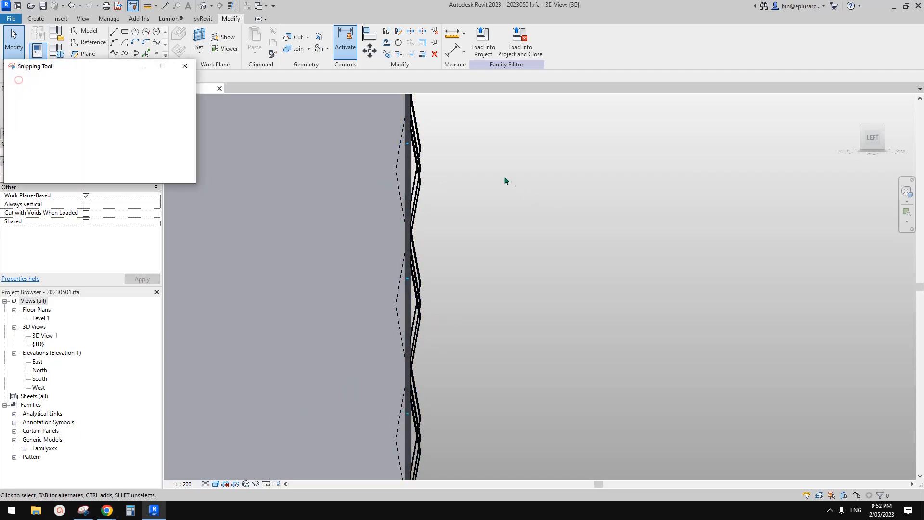
{"action": "left_click_drag", "start_coordinate": [478, 130], "coordinate": [701, 471]}
- Sketch four overlapping, vertically offset zigzag lines on the snip to illustrate the facade strips' side profiles
{"action": "mouse_move", "coordinate": [567, 166]}
{"action": "left_mouse_down"}
{"action": "mouse_move", "coordinate": [591, 214]}
{"action": "mouse_move", "coordinate": [571, 262]}
{"action": "left_mouse_up"}
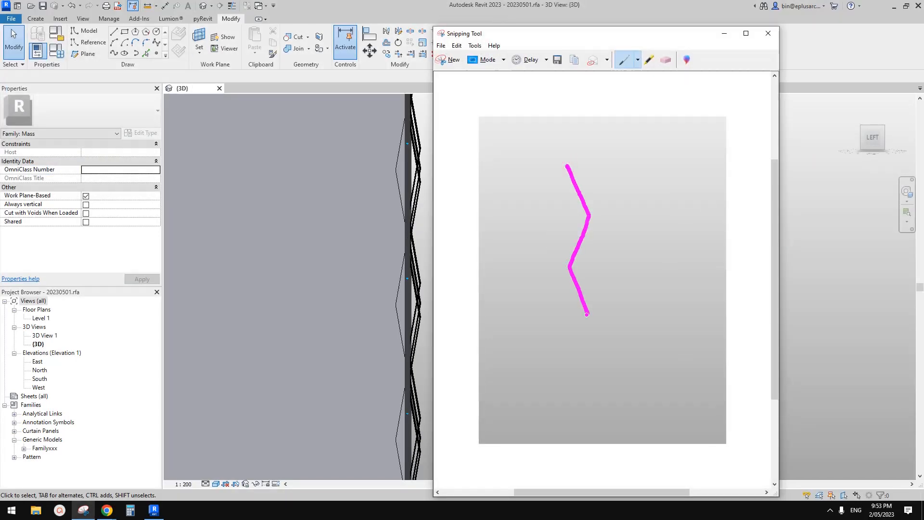
{"action": "left_click_drag", "start_coordinate": [587, 314], "coordinate": [569, 372]}
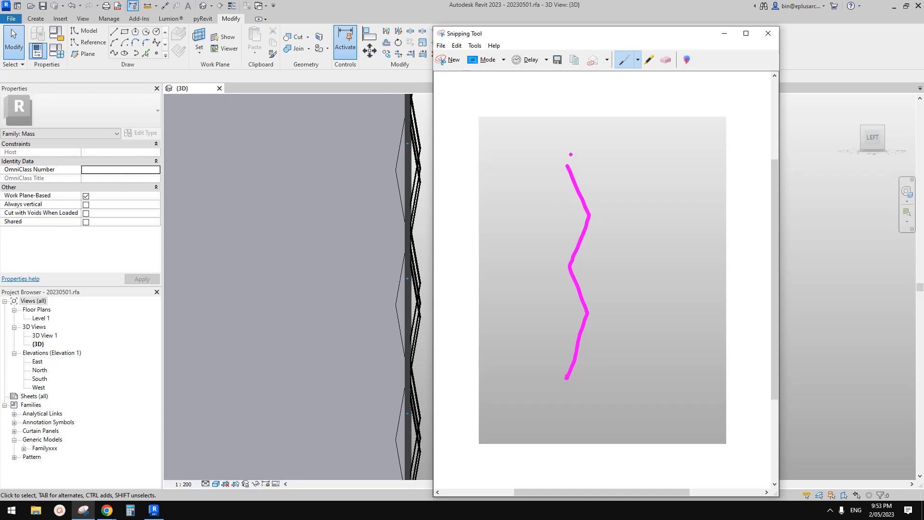
{"action": "mouse_move", "coordinate": [571, 154]}
{"action": "left_mouse_down"}
{"action": "mouse_move", "coordinate": [592, 197]}
{"action": "mouse_move", "coordinate": [586, 217]}
{"action": "left_mouse_up"}
{"action": "left_click_drag", "start_coordinate": [569, 249], "coordinate": [584, 288]}
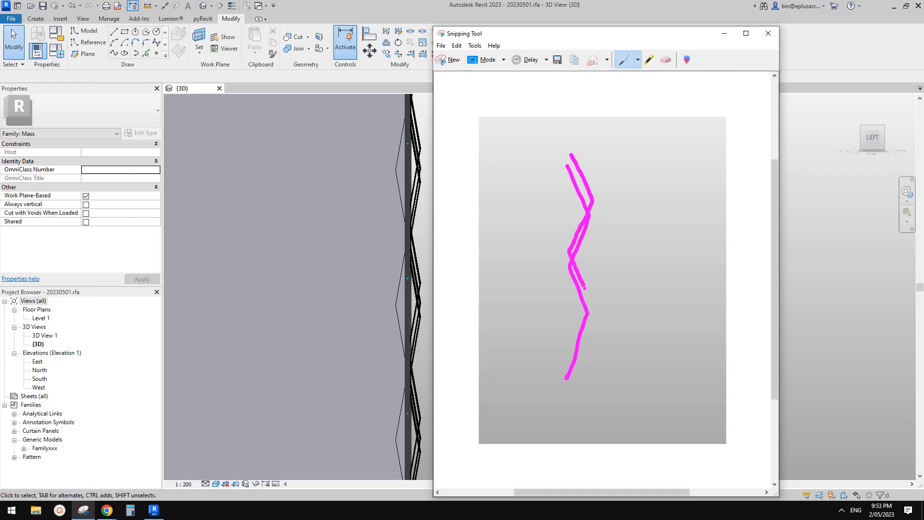
{"action": "left_click_drag", "start_coordinate": [576, 327], "coordinate": [564, 364]}
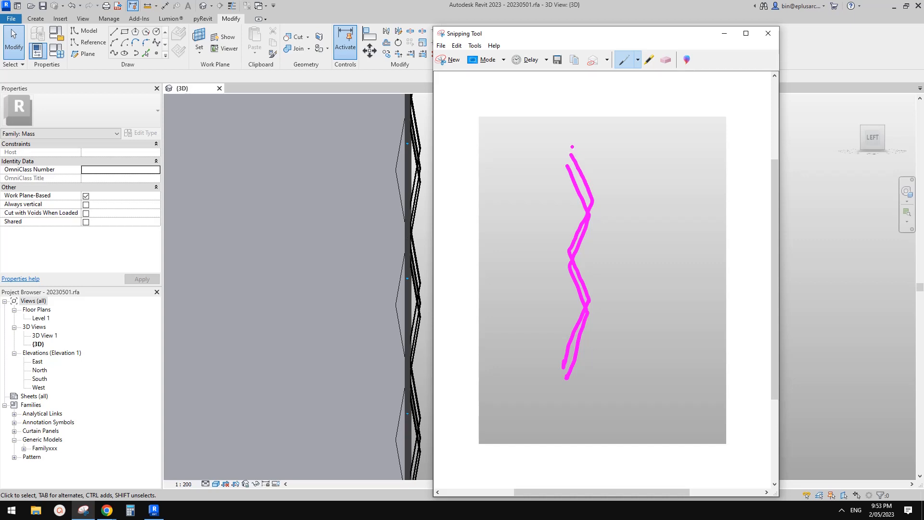
{"action": "mouse_move", "coordinate": [574, 148]}
{"action": "left_mouse_down"}
{"action": "mouse_move", "coordinate": [569, 240]}
{"action": "mouse_move", "coordinate": [592, 283]}
{"action": "mouse_move", "coordinate": [566, 332]}
{"action": "left_mouse_up"}
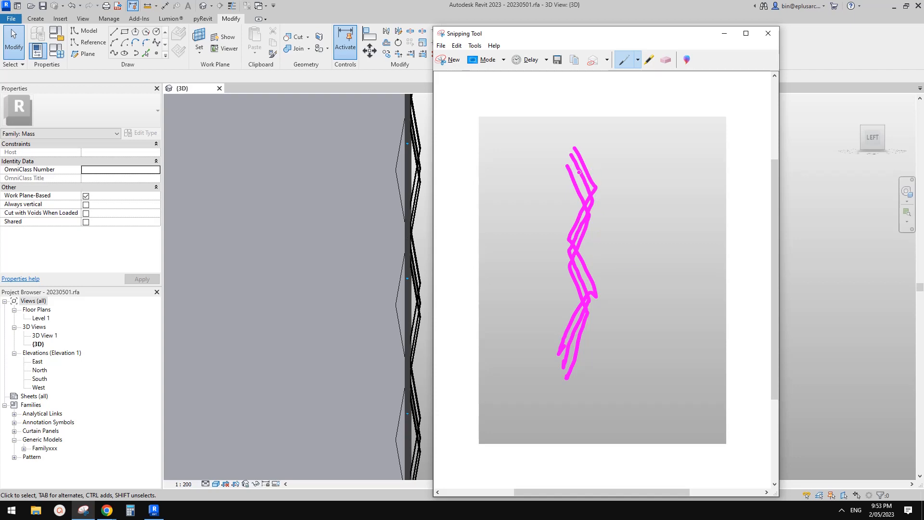
{"action": "left_click_drag", "start_coordinate": [596, 219], "coordinate": [576, 268]}
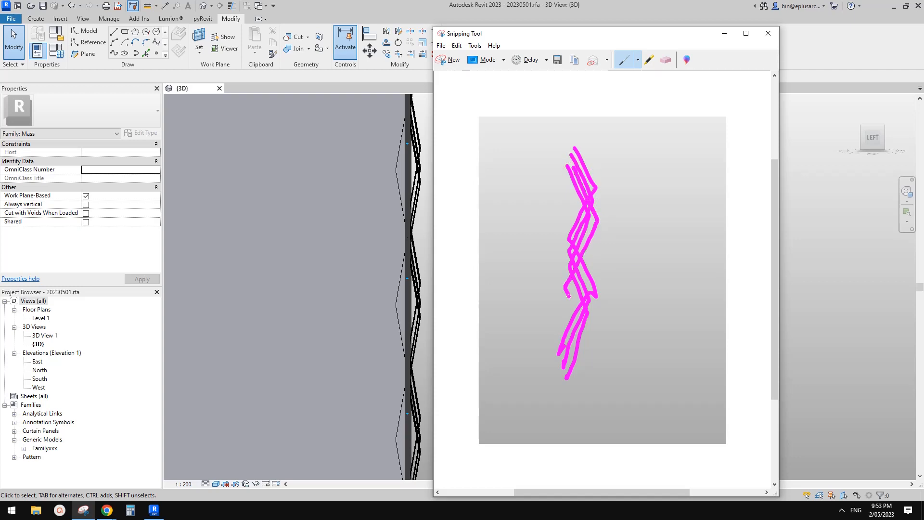
{"action": "left_click_drag", "start_coordinate": [571, 388], "coordinate": [569, 389]}
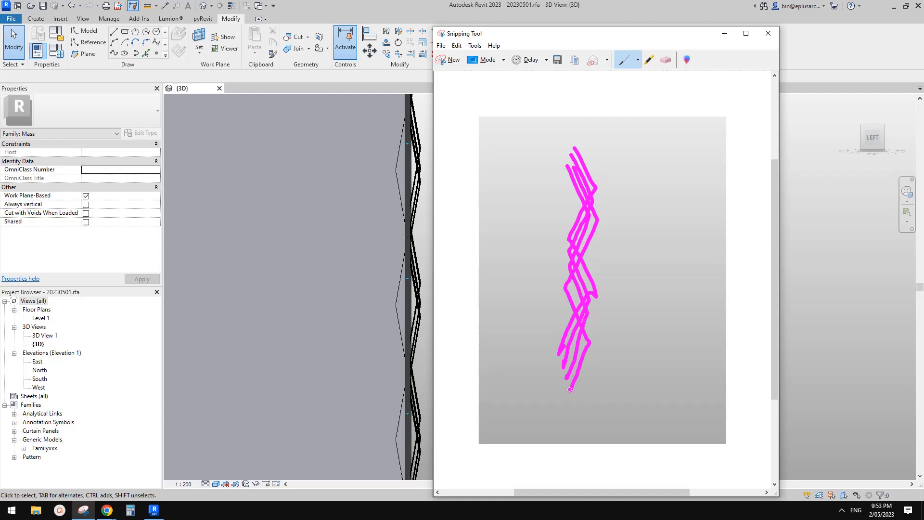
- Return to Revit and examine the front of the facade and its grid of repeating panels
{"action": "left_click", "coordinate": [389, 308]}
{"action": "middle_click_drag", "start_coordinate": [426, 317], "coordinate": [305, 326], "text": "shift"}
{"action": "scroll", "coordinate": [318, 325], "scroll_direction": "down", "scroll_amount": 3}
{"action": "middle_click_drag", "start_coordinate": [428, 328], "coordinate": [407, 331], "text": "shift"}
{"action": "scroll", "coordinate": [413, 329], "scroll_direction": "down", "scroll_amount": 1}
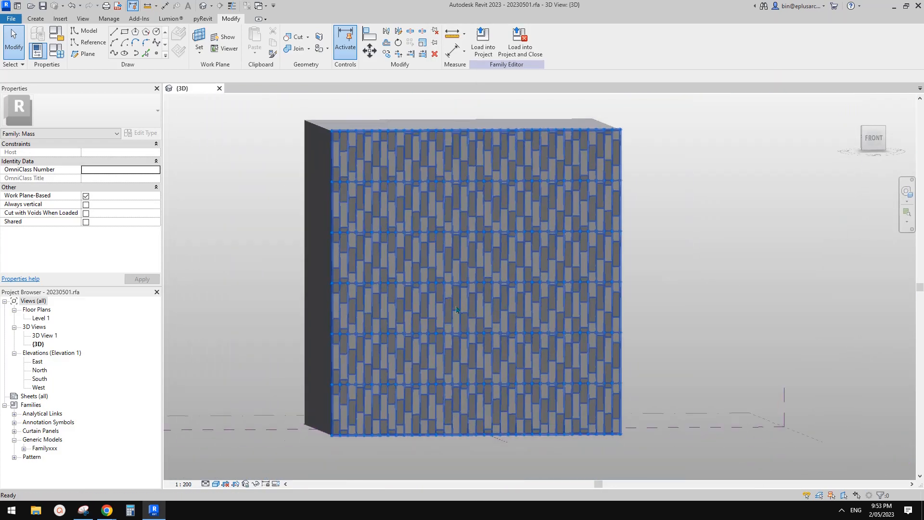
{"action": "key", "text": "Tab"}
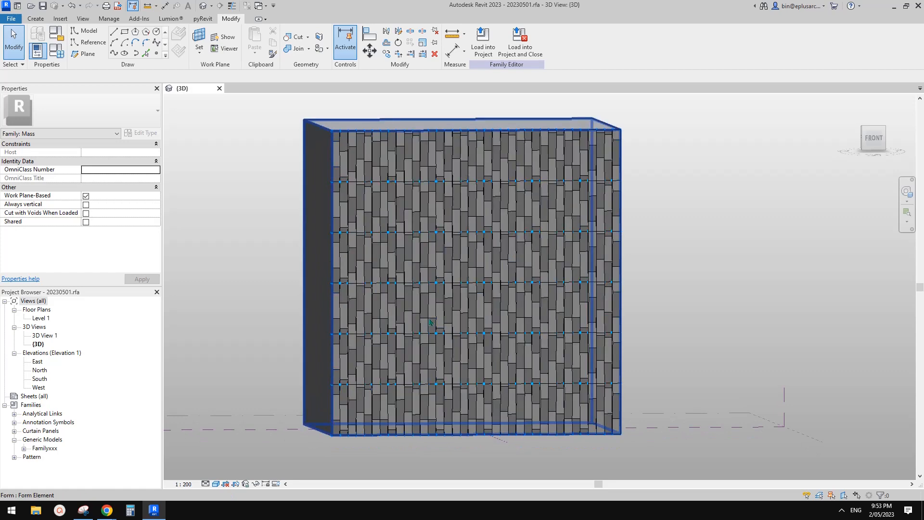
{"action": "left_click", "coordinate": [431, 322]}
{"action": "key", "text": "Escape"}
{"action": "scroll", "coordinate": [450, 318], "scroll_direction": "up", "scroll_amount": 1}
{"action": "middle_click_drag", "start_coordinate": [456, 322], "coordinate": [458, 322], "text": "shift"}
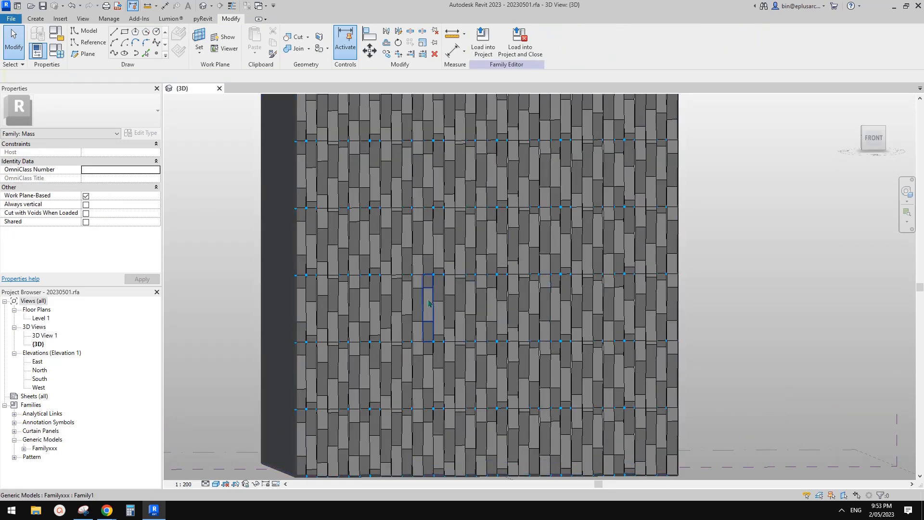
- Select one repeating Family3 curtain panel on the facade and examine its strips from several angles
{"action": "left_click", "coordinate": [484, 343]}
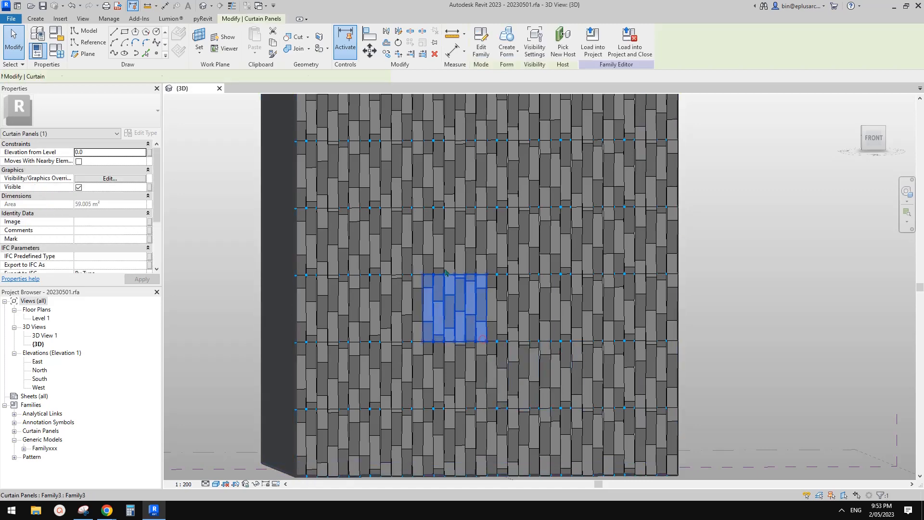
{"action": "middle_click_drag", "start_coordinate": [455, 322], "coordinate": [493, 308], "text": "shift"}
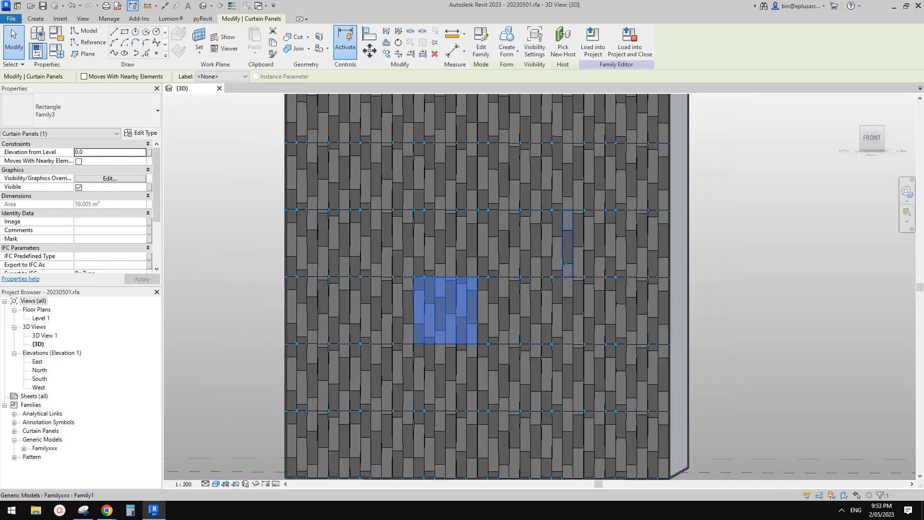
{"action": "middle_click_drag", "start_coordinate": [562, 262], "coordinate": [382, 330], "text": "shift"}
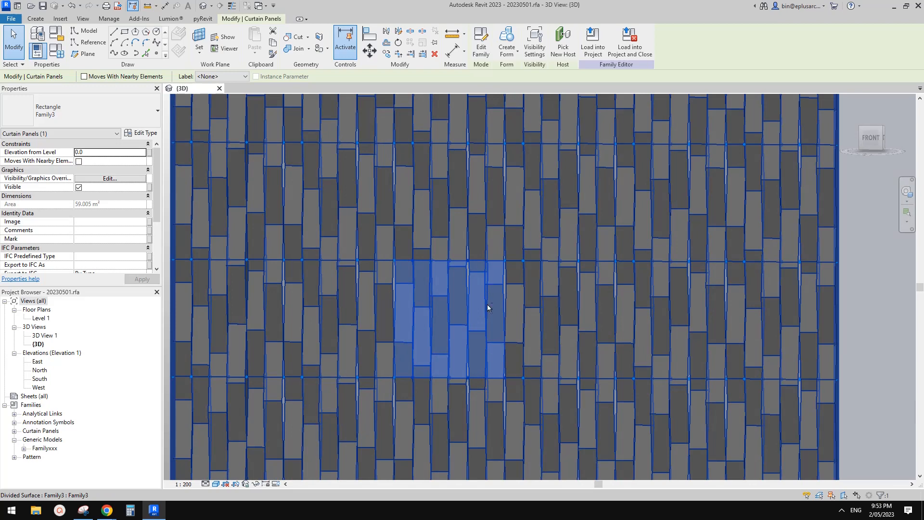
{"action": "middle_click_drag", "start_coordinate": [487, 308], "coordinate": [495, 306], "text": "shift"}
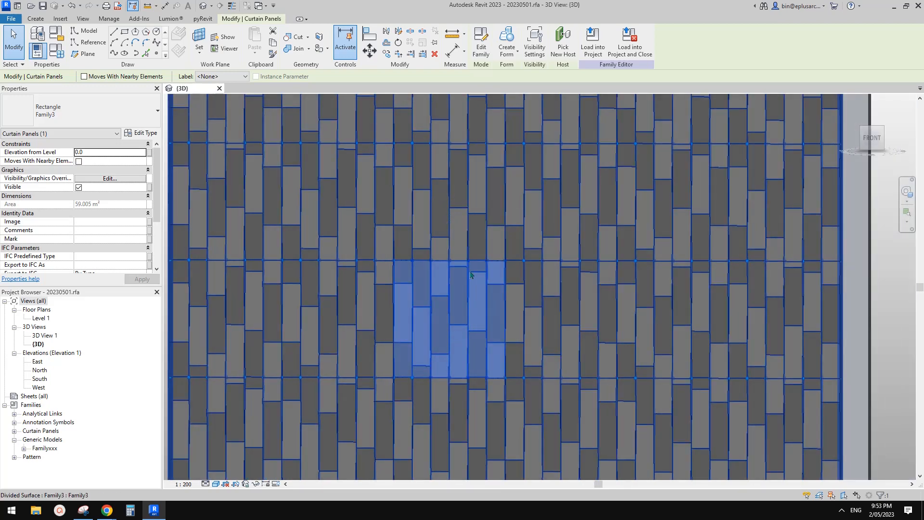
{"action": "mouse_move", "coordinate": [463, 269]}
{"action": "middle_mouse_down", "text": "shift"}
{"action": "mouse_move", "coordinate": [458, 280]}
{"action": "mouse_move", "coordinate": [438, 254]}
{"action": "mouse_move", "coordinate": [450, 275]}
{"action": "middle_mouse_up", "text": "shift"}
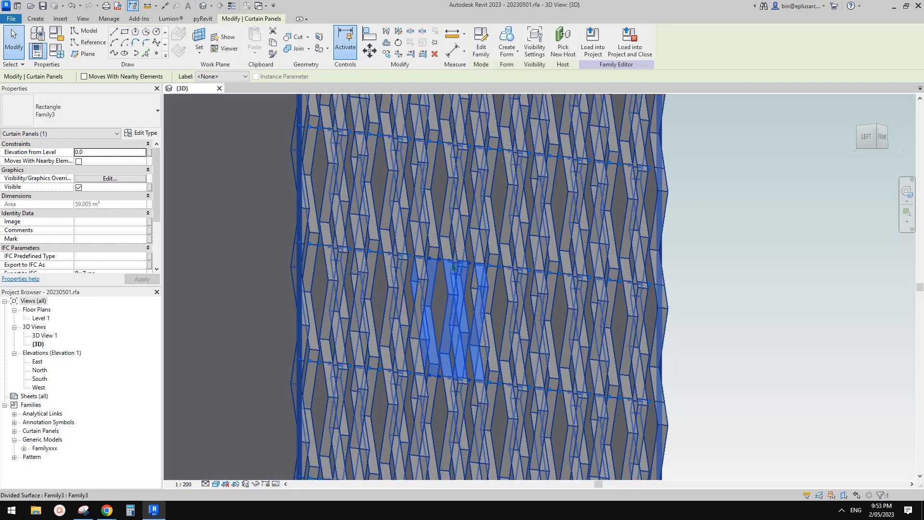
{"action": "middle_click_drag", "start_coordinate": [473, 280], "coordinate": [456, 215], "text": "shift"}
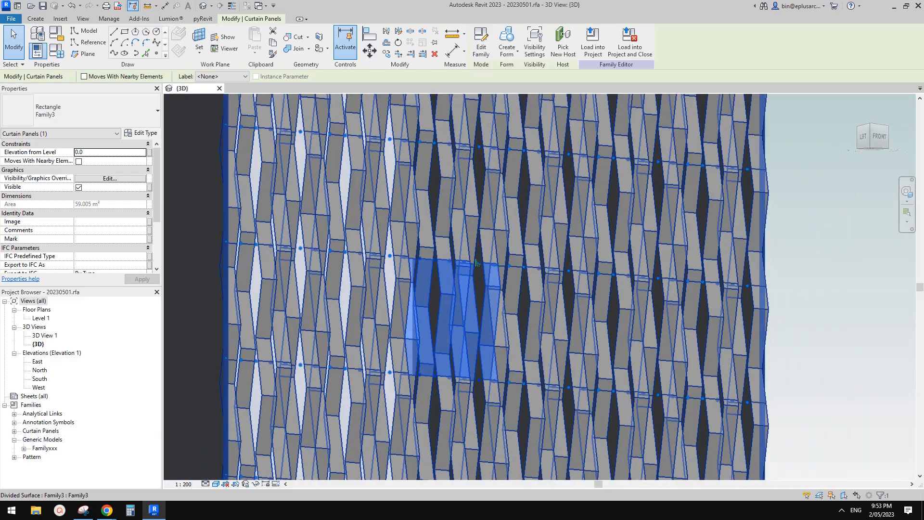
{"action": "scroll", "coordinate": [560, 287], "scroll_direction": "down", "scroll_amount": 6}
{"action": "key", "text": "Escape"}
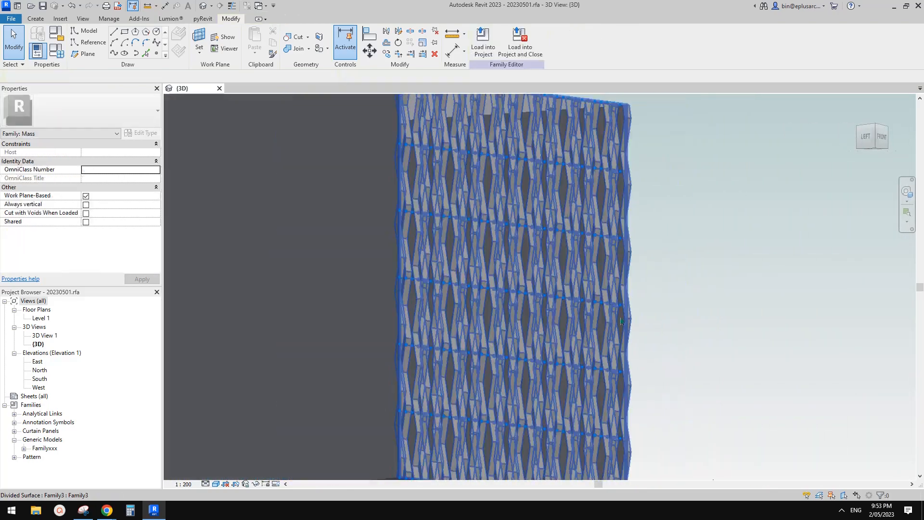
{"action": "mouse_move", "coordinate": [519, 330]}
{"action": "middle_mouse_down", "text": "shift"}
{"action": "mouse_move", "coordinate": [545, 342]}
{"action": "mouse_move", "coordinate": [521, 336]}
{"action": "middle_mouse_up", "text": "shift"}
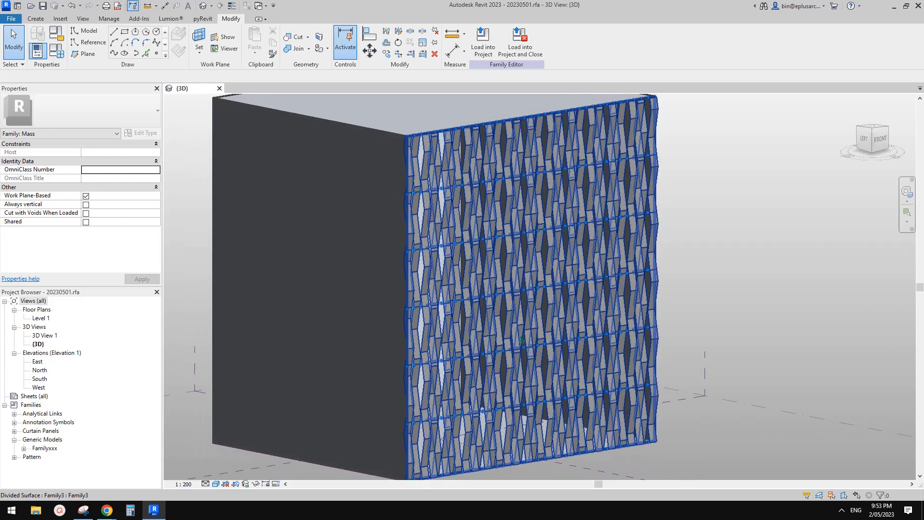
{"action": "scroll", "coordinate": [506, 379], "scroll_direction": "up", "scroll_amount": 2}
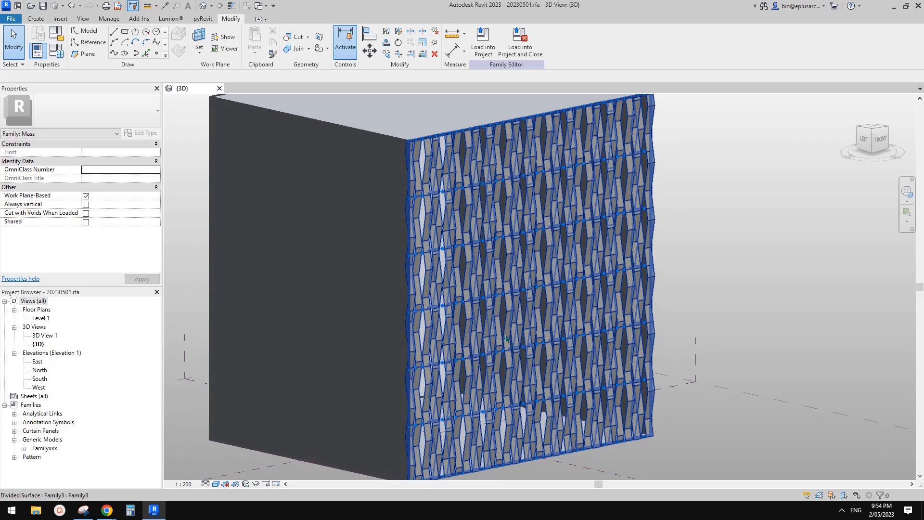
- Erase the zigzag sketch from the snip in Snipping Tool and reactivate the pen
{"action": "left_click", "coordinate": [84, 510]}
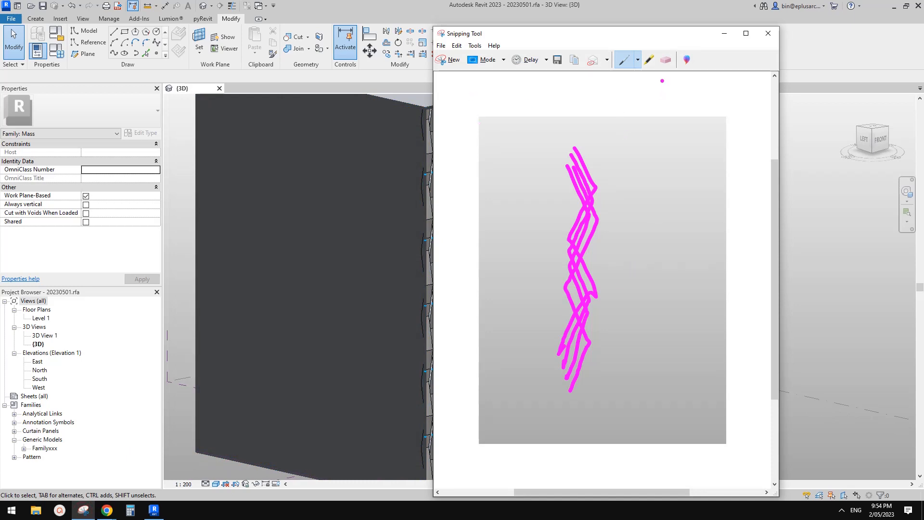
{"action": "left_click", "coordinate": [666, 60]}
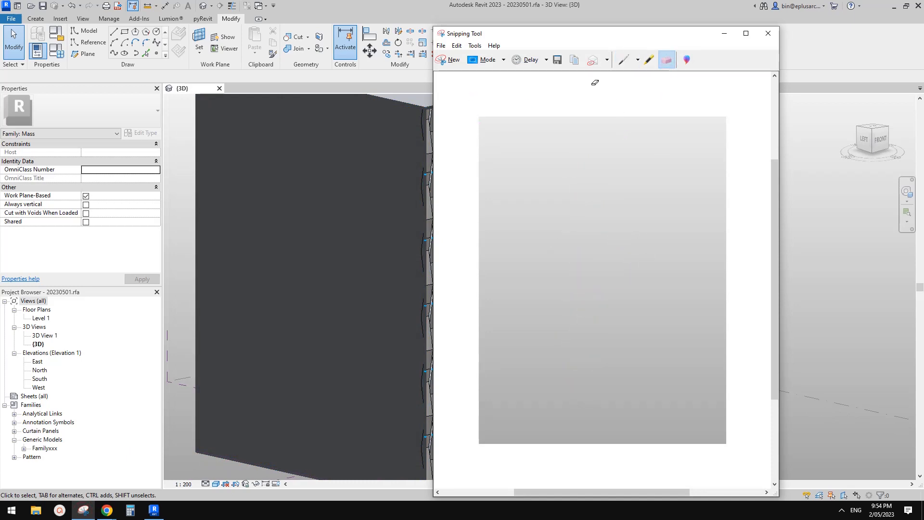
{"action": "left_click", "coordinate": [622, 63]}
- Return to Revit, select a single Familyxxx strip on the facade and examine its bent shape in 3D
{"action": "left_click", "coordinate": [384, 222]}
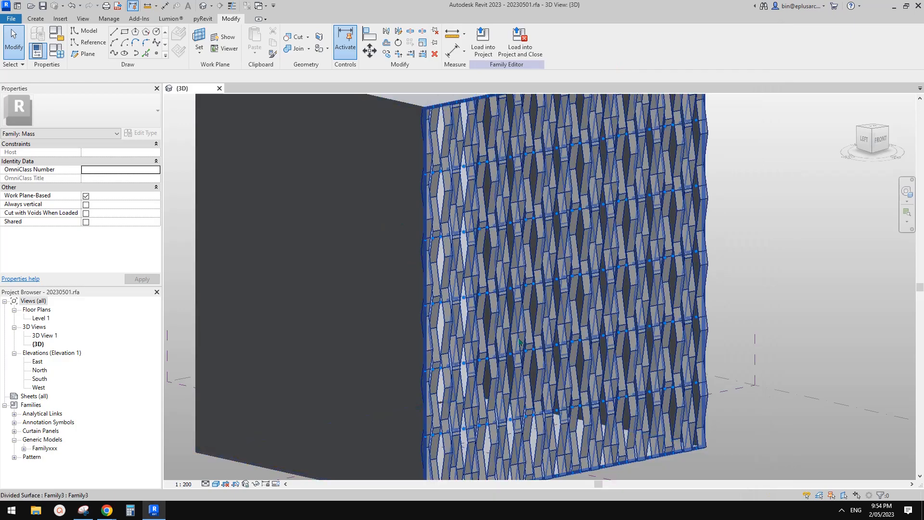
{"action": "middle_click_drag", "start_coordinate": [539, 345], "coordinate": [523, 345], "text": "shift"}
{"action": "scroll", "coordinate": [522, 345], "scroll_direction": "up", "scroll_amount": 2}
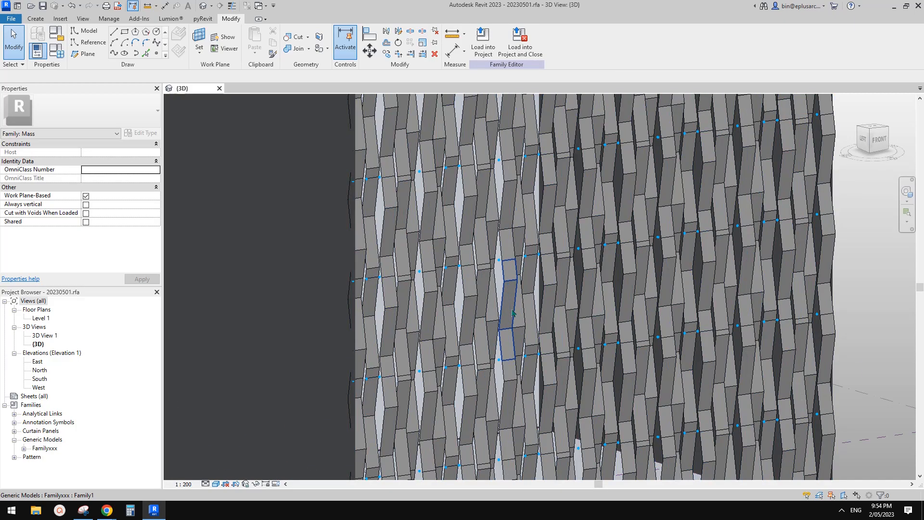
{"action": "left_click", "coordinate": [512, 313]}
{"action": "mouse_move", "coordinate": [513, 313]}
{"action": "middle_mouse_down", "text": "shift"}
{"action": "mouse_move", "coordinate": [562, 340]}
{"action": "mouse_move", "coordinate": [561, 311]}
{"action": "mouse_move", "coordinate": [303, 305]}
{"action": "mouse_move", "coordinate": [516, 339]}
{"action": "mouse_move", "coordinate": [605, 311]}
{"action": "mouse_move", "coordinate": [440, 322]}
{"action": "mouse_move", "coordinate": [496, 309]}
{"action": "middle_mouse_up", "text": "shift"}
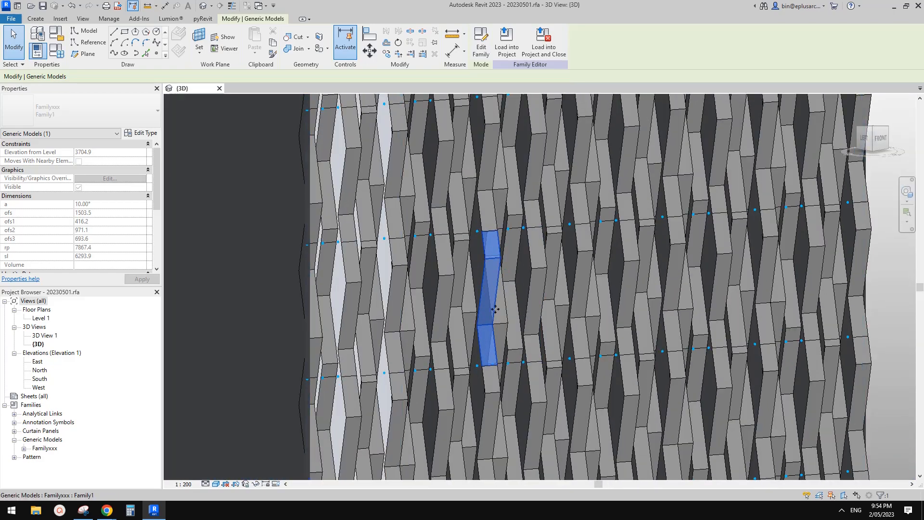
{"action": "middle_click_drag", "start_coordinate": [580, 310], "coordinate": [587, 315], "text": "shift"}
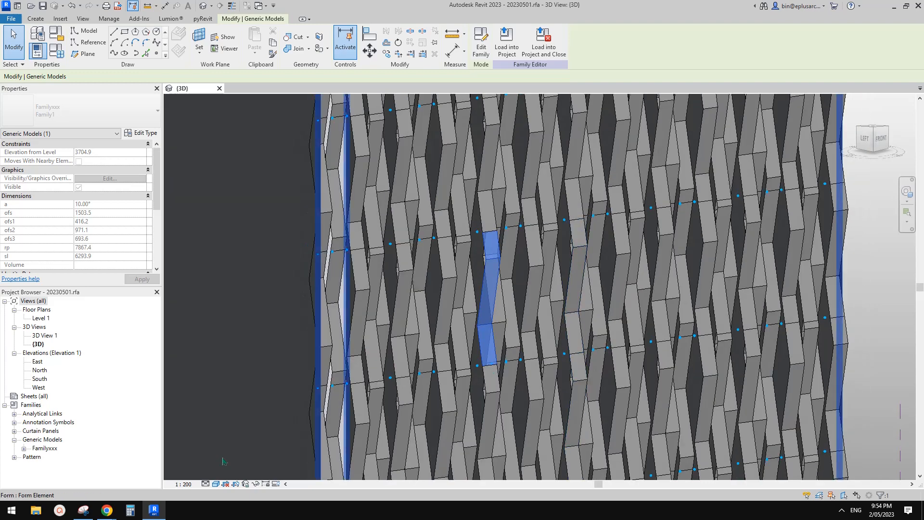
- Bring up the blank snip over the reference photo and sketch a vertical line with a bent strip profile crossing it
{"action": "left_click", "coordinate": [85, 512]}
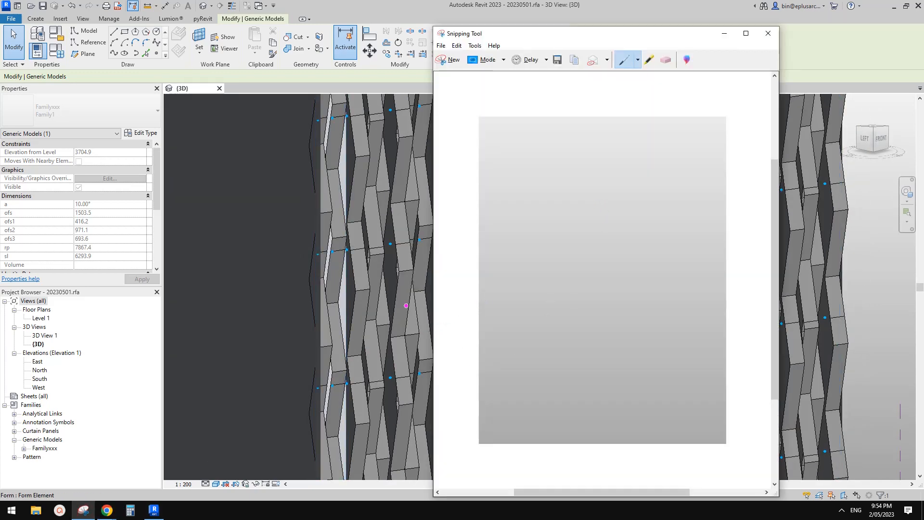
{"action": "left_click", "coordinate": [407, 306]}
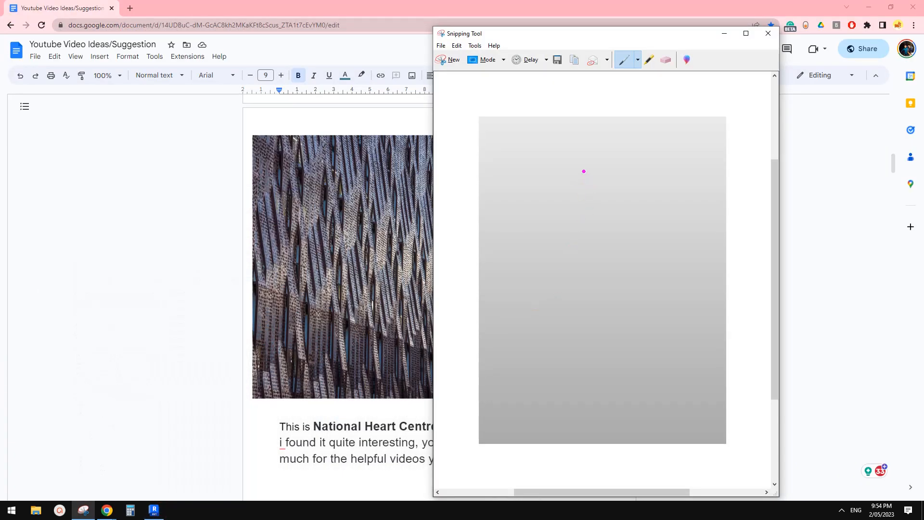
{"action": "left_click_drag", "start_coordinate": [583, 171], "coordinate": [580, 385]}
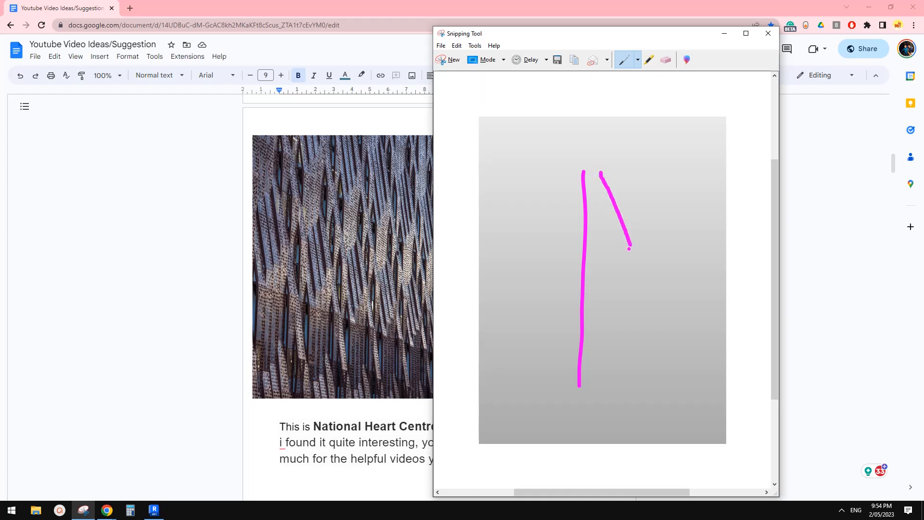
{"action": "left_click_drag", "start_coordinate": [629, 250], "coordinate": [599, 311]}
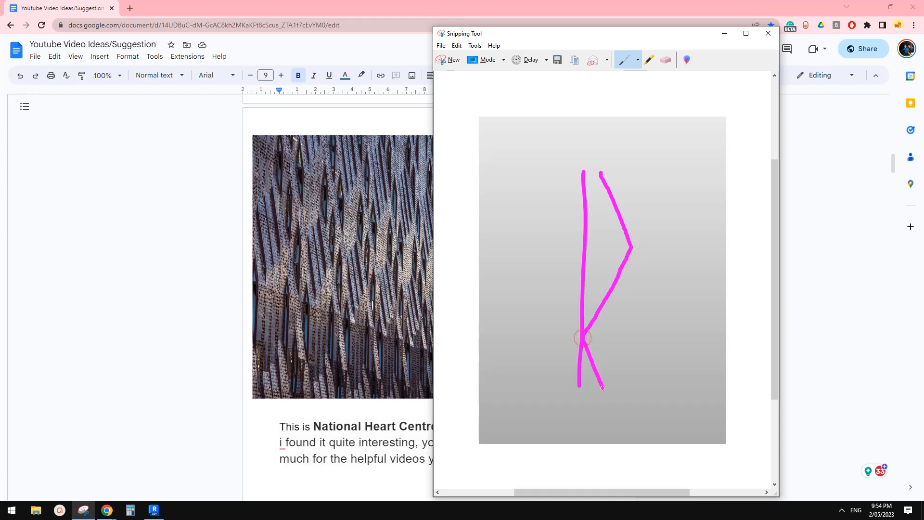
- Mark the offset between the line and the strip at both ends, and point an arrow at the strip's upper segment
{"action": "mouse_move", "coordinate": [579, 408]}
{"action": "left_mouse_down"}
{"action": "mouse_move", "coordinate": [607, 407]}
{"action": "mouse_move", "coordinate": [578, 410]}
{"action": "left_mouse_up"}
{"action": "left_click_drag", "start_coordinate": [578, 156], "coordinate": [610, 157]}
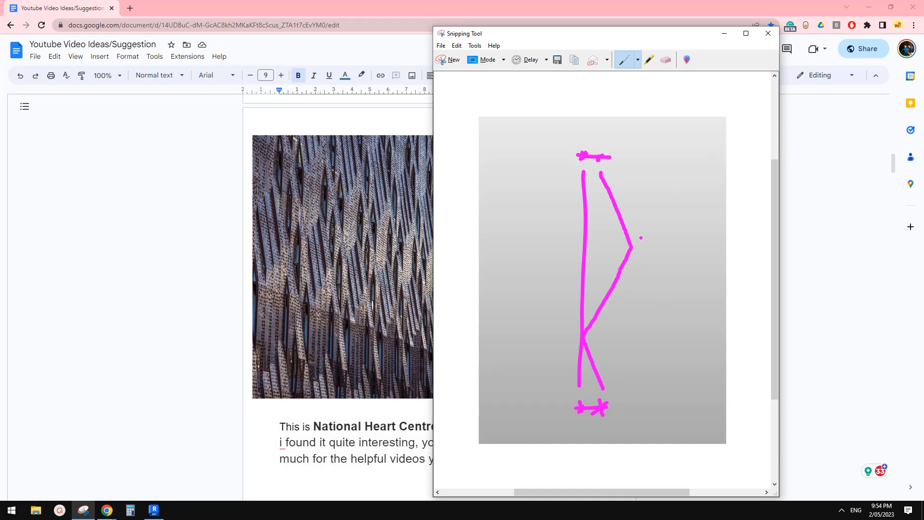
{"action": "left_click_drag", "start_coordinate": [633, 218], "coordinate": [642, 232]}
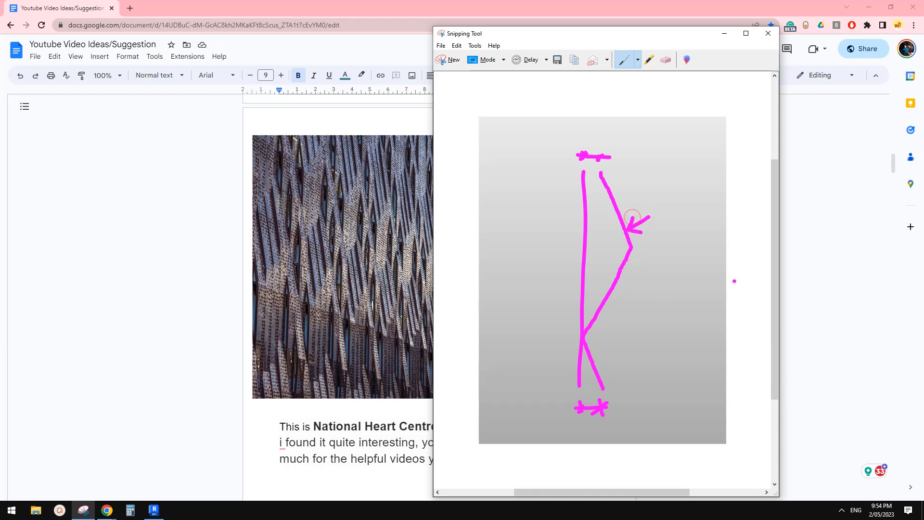
- Return to Revit and create a new family from the Metric Generic Model Adaptive.rft template
{"action": "left_click", "coordinate": [159, 509]}
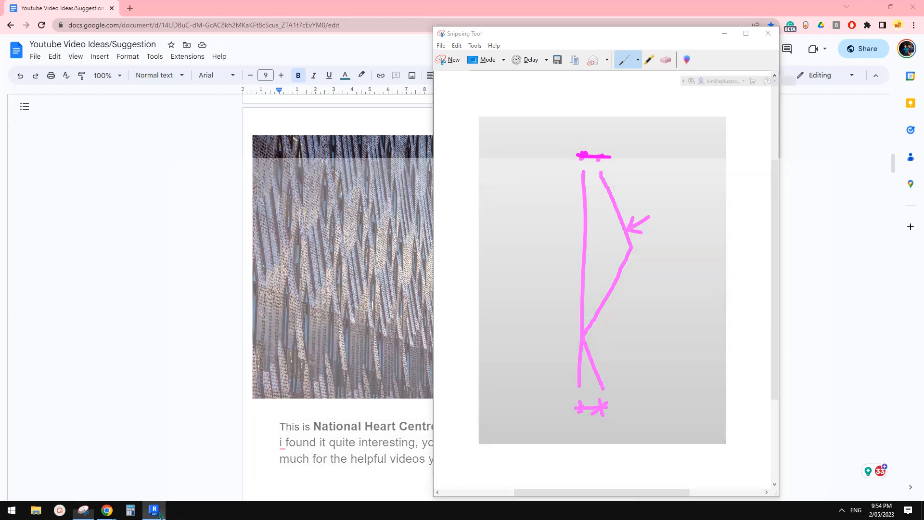
{"action": "key", "text": "Escape"}
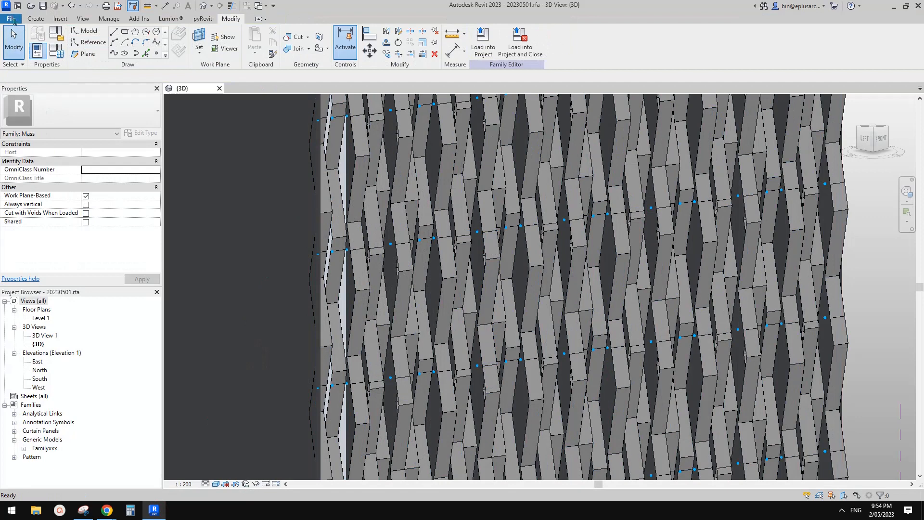
{"action": "left_click", "coordinate": [12, 19]}
{"action": "left_click", "coordinate": [59, 54]}
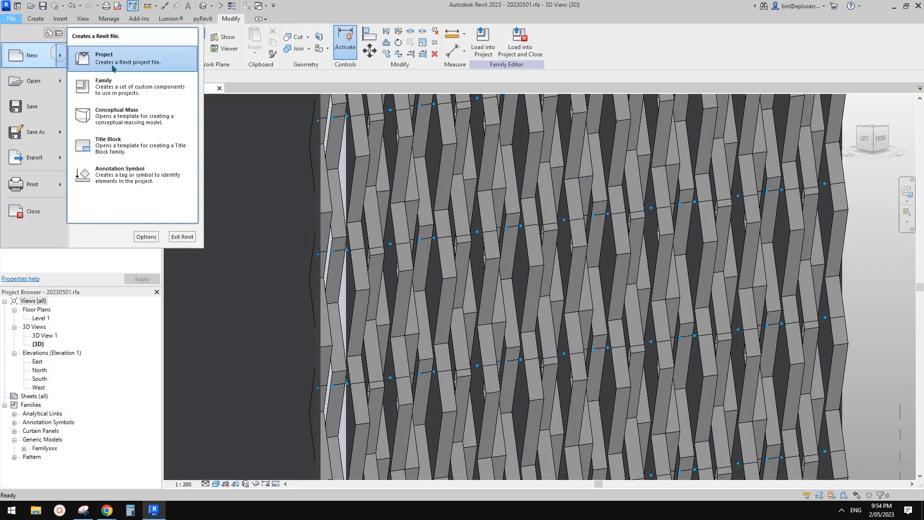
{"action": "left_click", "coordinate": [116, 85]}
{"action": "left_click", "coordinate": [403, 242]}
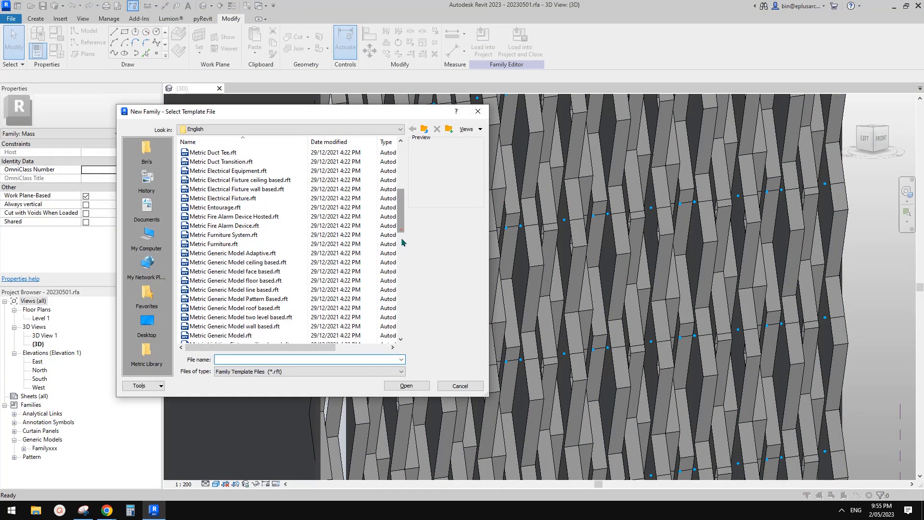
{"action": "scroll", "coordinate": [337, 238], "scroll_direction": "down", "scroll_amount": 7}
{"action": "scroll", "coordinate": [298, 244], "scroll_direction": "up", "scroll_amount": 2}
{"action": "scroll", "coordinate": [289, 231], "scroll_direction": "up", "scroll_amount": 2}
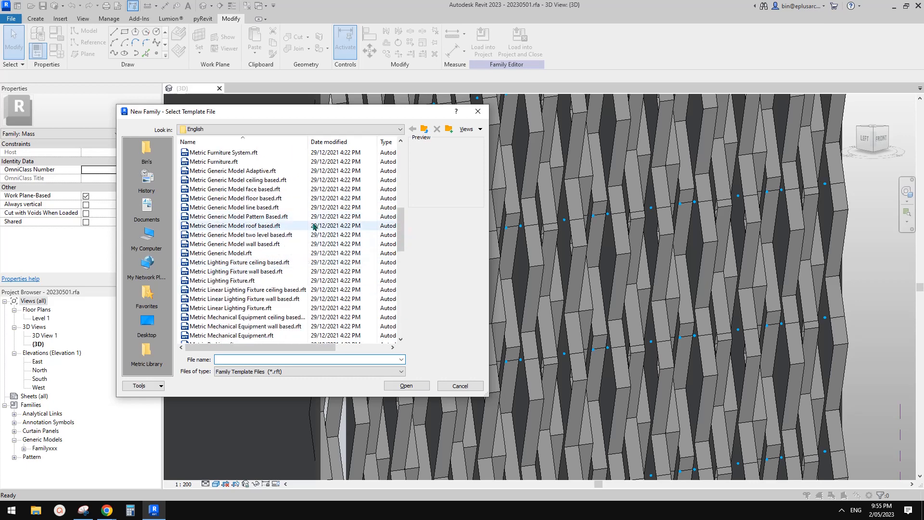
{"action": "double_click", "coordinate": [268, 172]}
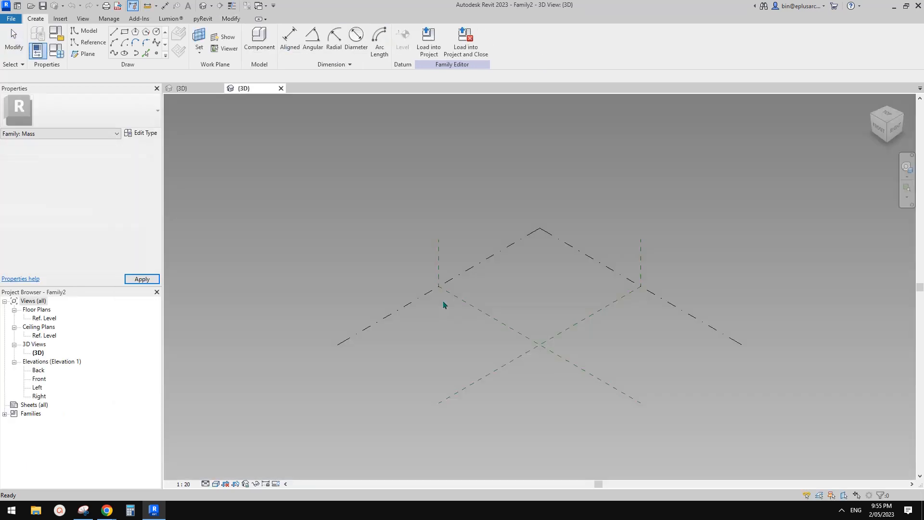
- Place four reference points in two pairs on the reference level and make all four adaptive
{"action": "middle_click_drag", "start_coordinate": [500, 334], "coordinate": [478, 353], "text": "shift"}
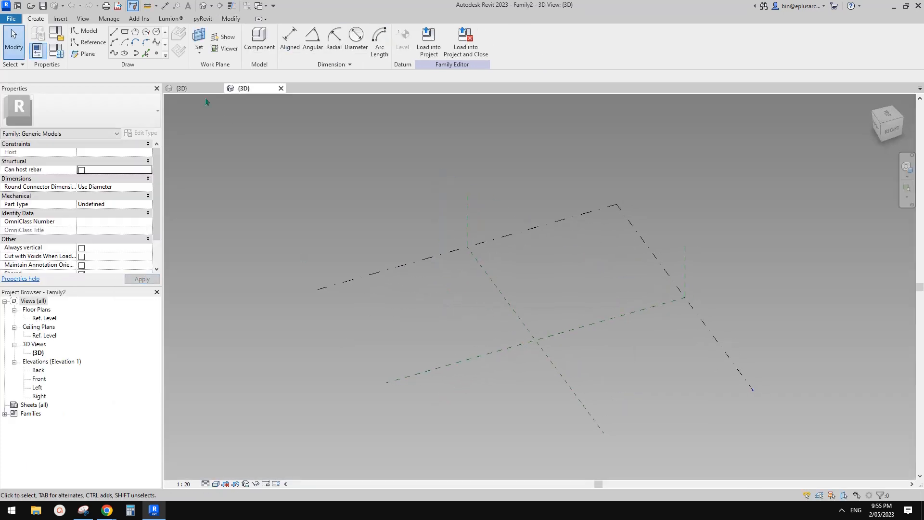
{"action": "left_click", "coordinate": [158, 56]}
{"action": "left_click", "coordinate": [469, 261]}
{"action": "left_click", "coordinate": [544, 246]}
{"action": "left_click", "coordinate": [521, 371]}
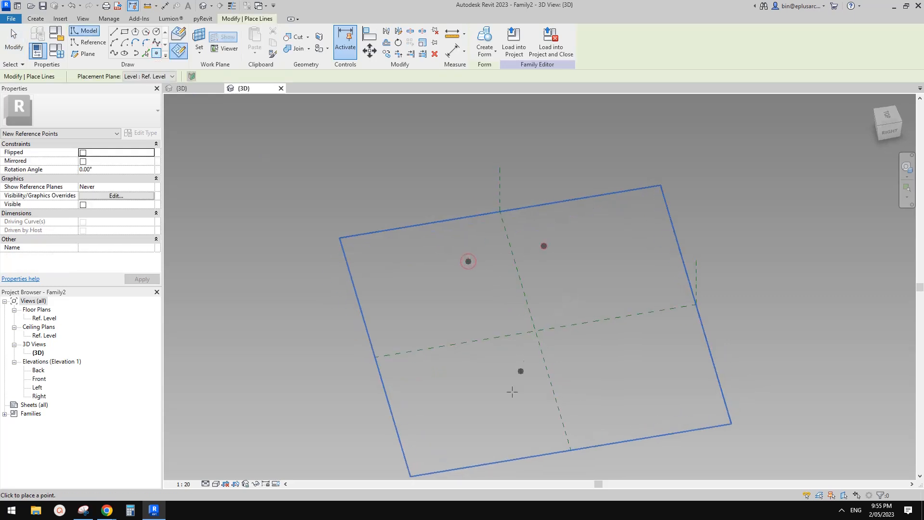
{"action": "left_click", "coordinate": [501, 403]}
{"action": "left_click", "coordinate": [578, 387]}
{"action": "key", "text": "Escape"}
{"action": "key", "text": "Escape"}
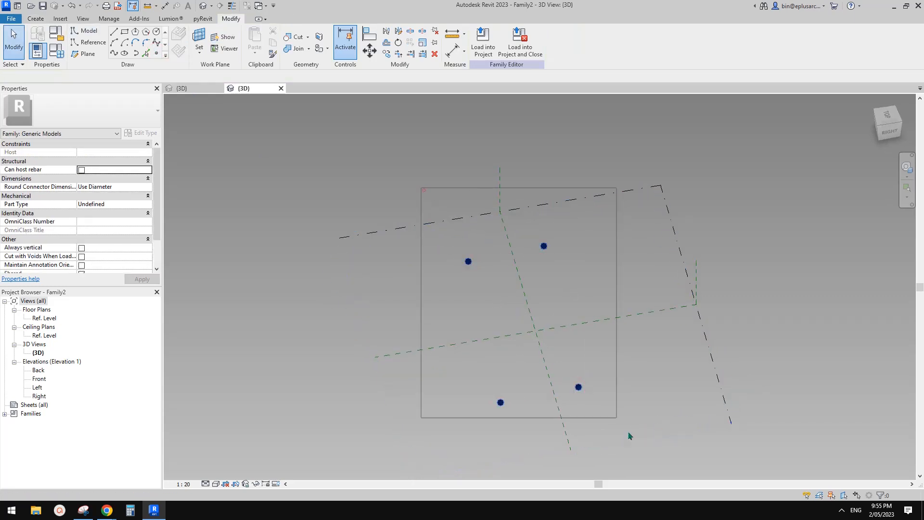
{"action": "left_click_drag", "start_coordinate": [629, 436], "coordinate": [621, 441]}
{"action": "left_click", "coordinate": [530, 40]}
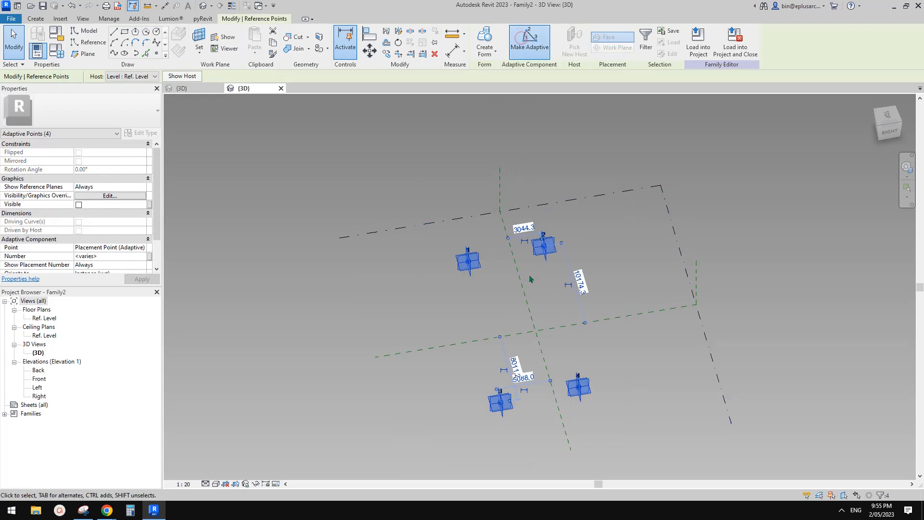
- Connect adaptive points 1 and 2 with a spline through points and convert it to a reference line
{"action": "middle_click_drag", "start_coordinate": [559, 342], "coordinate": [543, 319]}
{"action": "left_click_drag", "start_coordinate": [403, 164], "coordinate": [558, 273]}
{"action": "left_click", "coordinate": [114, 54]}
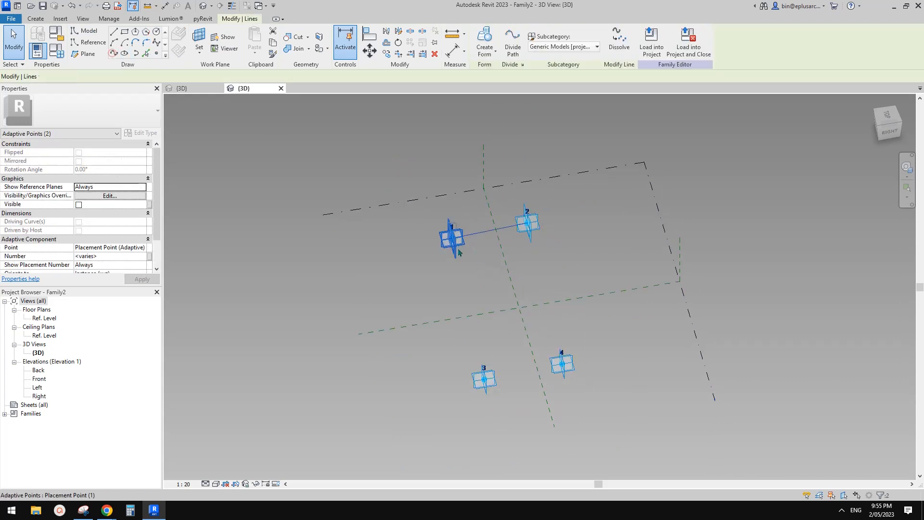
{"action": "left_click", "coordinate": [83, 222]}
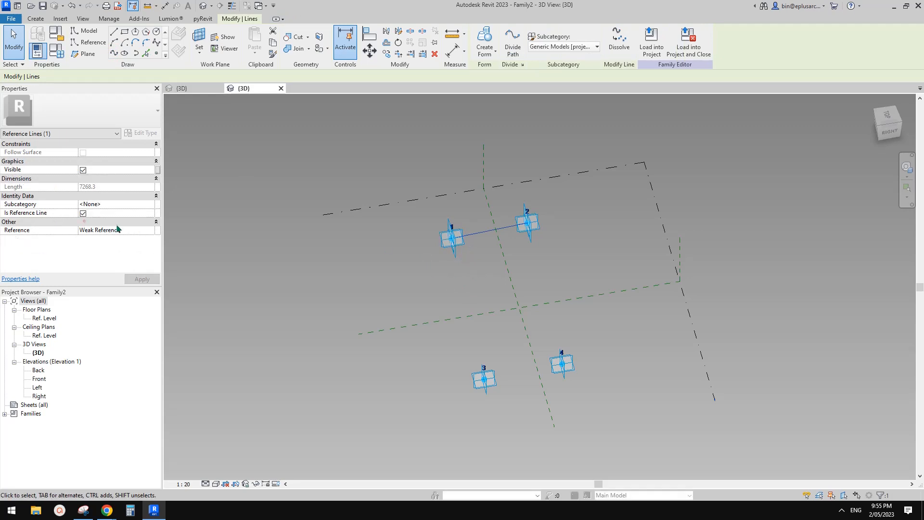
- Connect adaptive points 3 and 4 with a spline through points and convert it to a reference line
{"action": "left_click_drag", "start_coordinate": [438, 295], "coordinate": [635, 423]}
{"action": "left_click", "coordinate": [114, 54]}
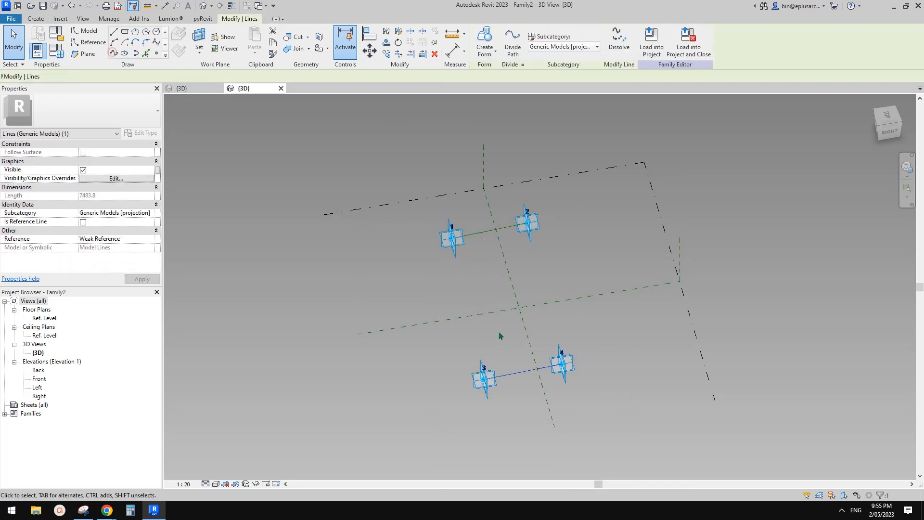
{"action": "left_click", "coordinate": [83, 222]}
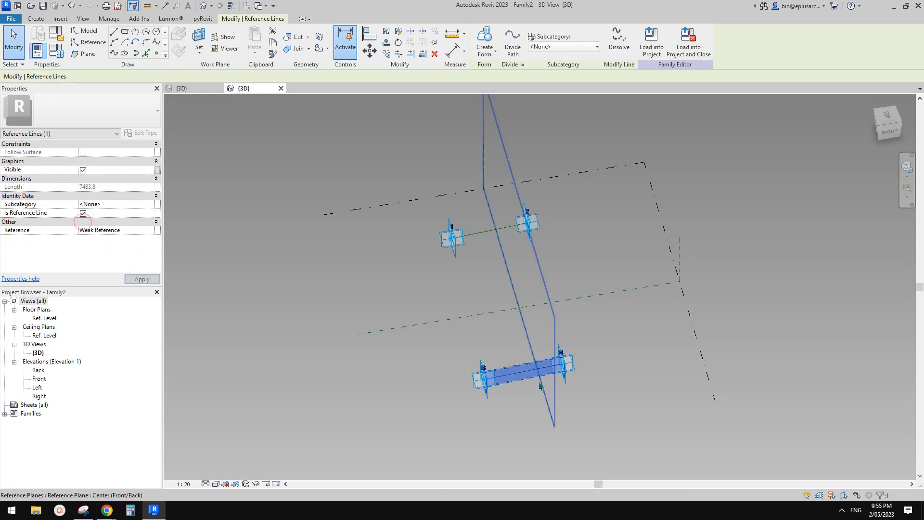
{"action": "scroll", "coordinate": [539, 370], "scroll_direction": "up", "scroll_amount": 3}
{"action": "key", "text": "Escape"}
{"action": "middle_click_drag", "start_coordinate": [466, 256], "coordinate": [483, 283], "text": "shift"}
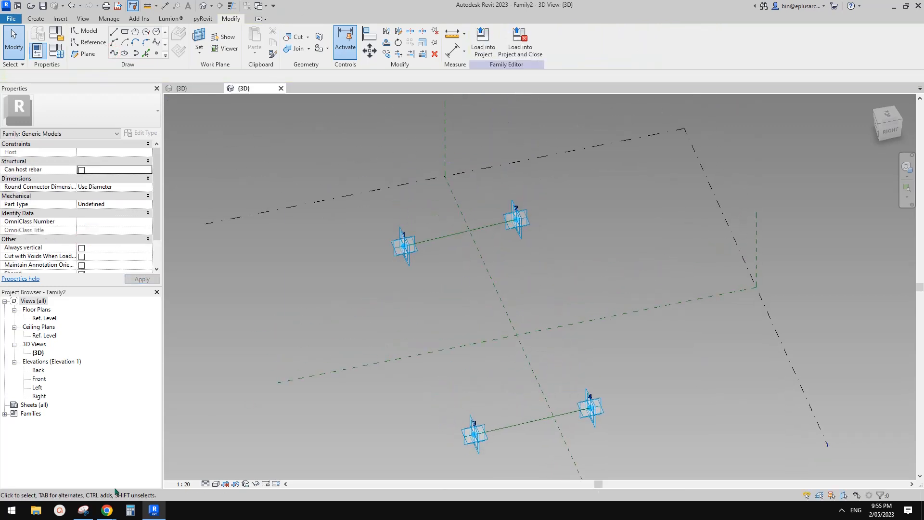
- Bring up the Snipping Tool sketch, draw an arrow facing the bent strip and sketch its front view as three stacked rectangles
{"action": "left_click", "coordinate": [84, 511]}
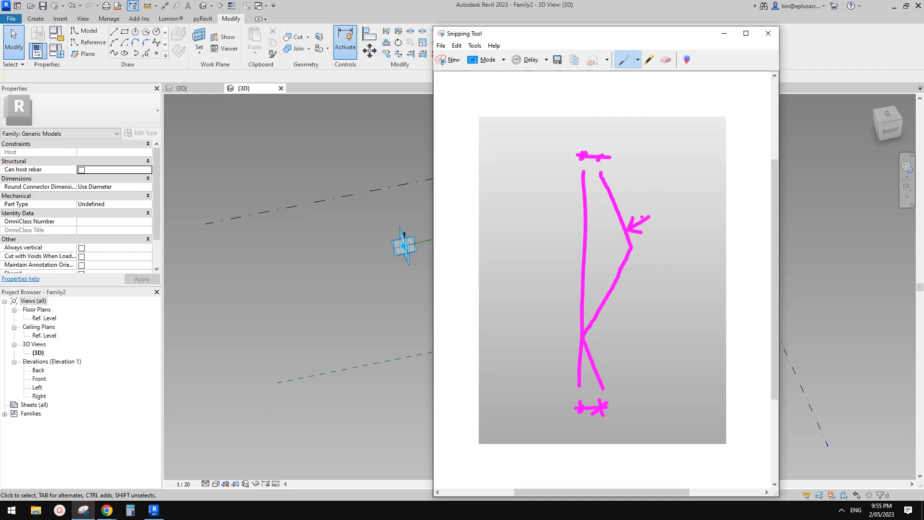
{"action": "left_click_drag", "start_coordinate": [661, 274], "coordinate": [663, 287]}
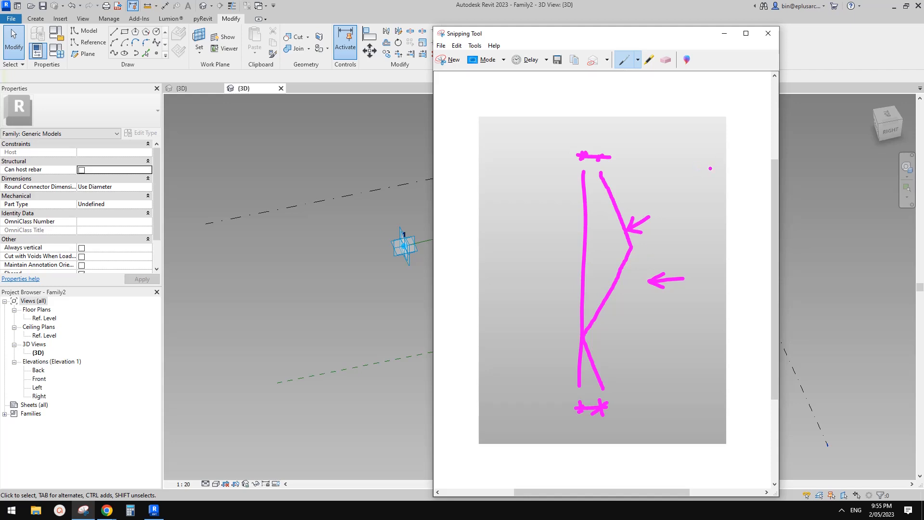
{"action": "mouse_move", "coordinate": [697, 170]}
{"action": "left_mouse_down"}
{"action": "mouse_move", "coordinate": [745, 168]}
{"action": "mouse_move", "coordinate": [699, 240]}
{"action": "mouse_move", "coordinate": [753, 245]}
{"action": "left_mouse_up"}
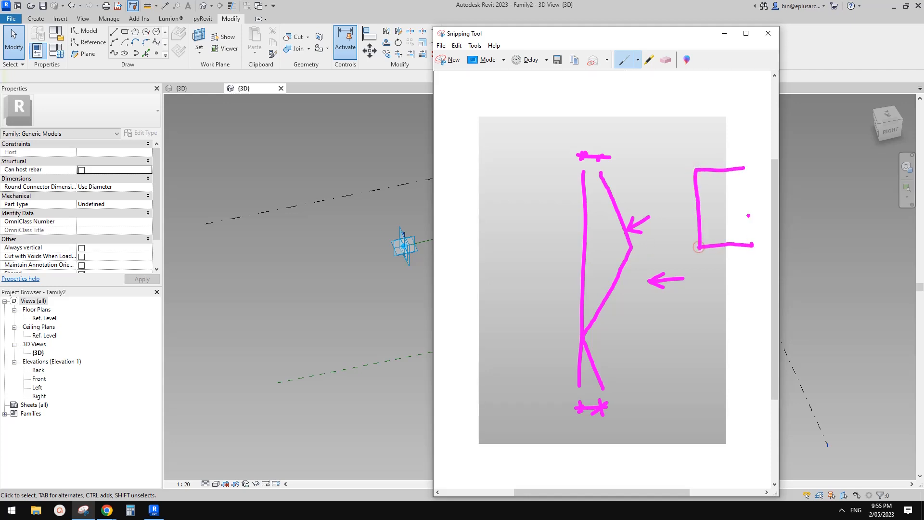
{"action": "left_click_drag", "start_coordinate": [746, 188], "coordinate": [752, 245]}
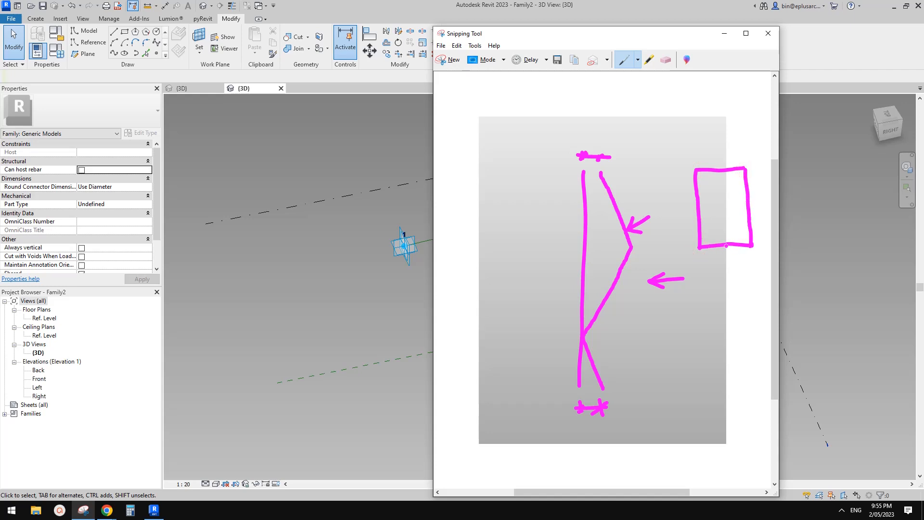
{"action": "mouse_move", "coordinate": [697, 247]}
{"action": "left_mouse_down"}
{"action": "mouse_move", "coordinate": [697, 341]}
{"action": "mouse_move", "coordinate": [747, 340]}
{"action": "left_mouse_up"}
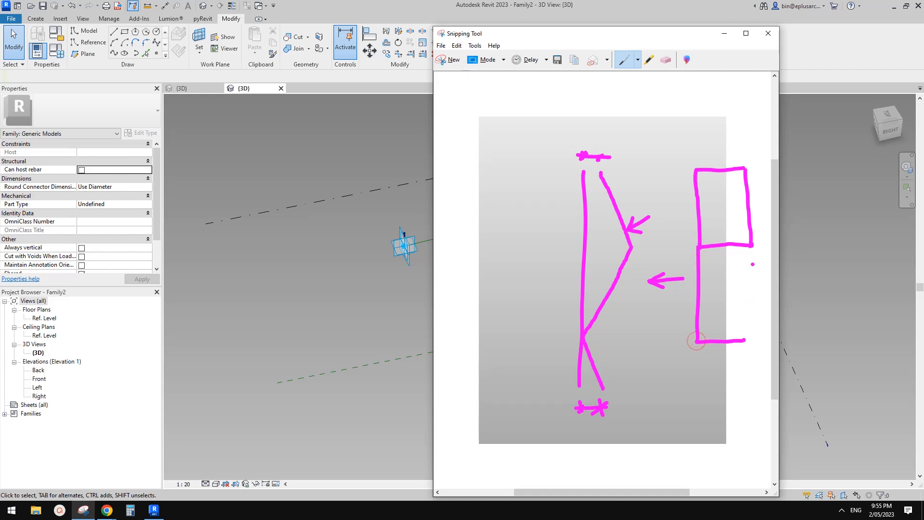
{"action": "mouse_move", "coordinate": [752, 246]}
{"action": "left_mouse_down"}
{"action": "mouse_move", "coordinate": [751, 343]}
{"action": "mouse_move", "coordinate": [722, 339]}
{"action": "left_mouse_up"}
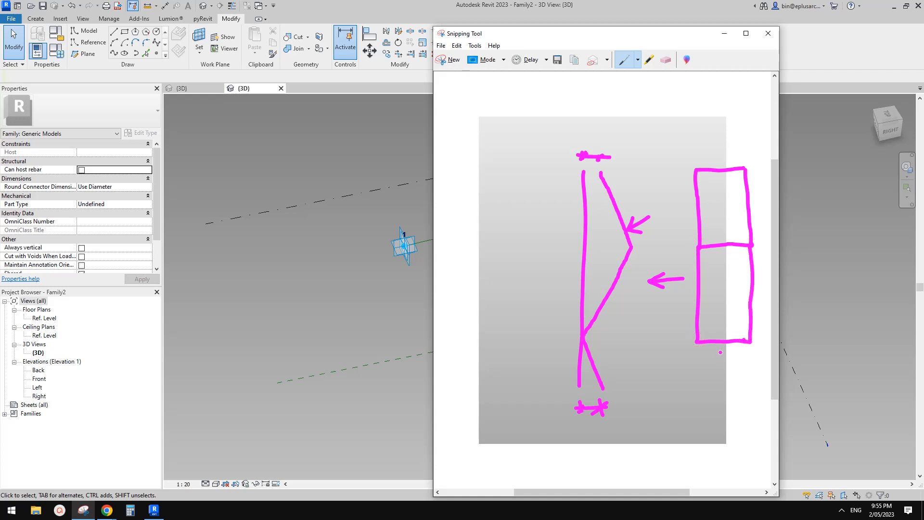
{"action": "left_click_drag", "start_coordinate": [698, 385], "coordinate": [745, 384]}
{"action": "mouse_move", "coordinate": [749, 341]}
{"action": "left_mouse_down"}
{"action": "mouse_move", "coordinate": [755, 385]}
{"action": "mouse_move", "coordinate": [744, 385]}
{"action": "left_mouse_up"}
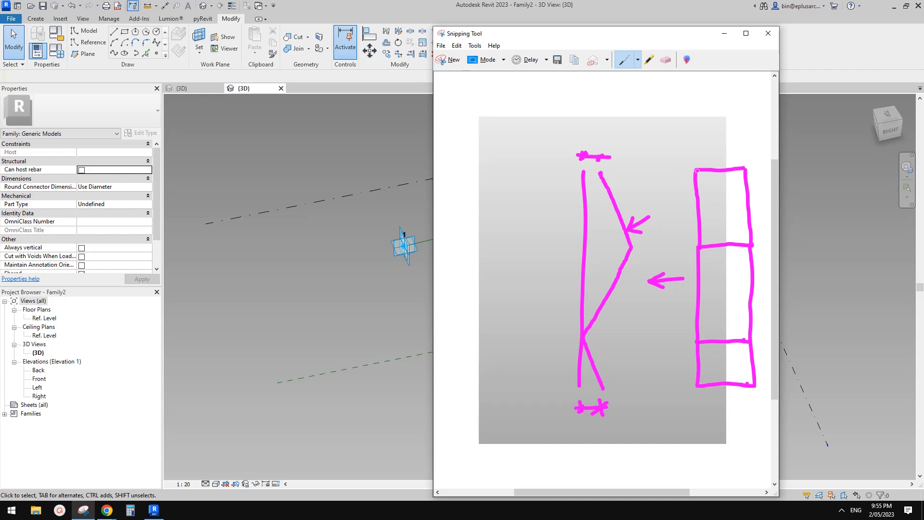
- Return to Revit and place a reference point on the reference line between adaptive points 1 and 2, nearer to point 1
{"action": "left_click", "coordinate": [362, 217]}
{"action": "middle_click_drag", "start_coordinate": [478, 260], "coordinate": [487, 213], "text": "shift"}
{"action": "scroll", "coordinate": [455, 257], "scroll_direction": "up", "scroll_amount": 1}
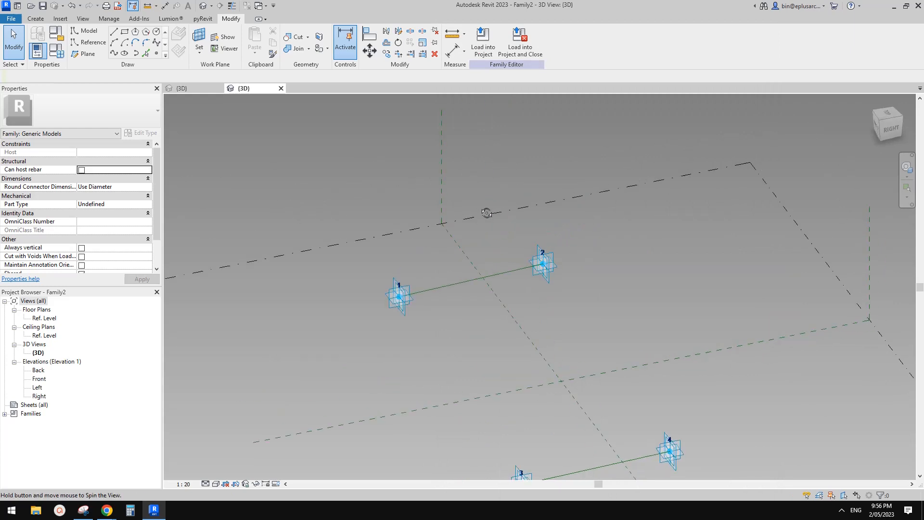
{"action": "mouse_move", "coordinate": [439, 292]}
{"action": "middle_mouse_down", "text": "shift"}
{"action": "mouse_move", "coordinate": [419, 290]}
{"action": "mouse_move", "coordinate": [432, 282]}
{"action": "middle_mouse_up", "text": "shift"}
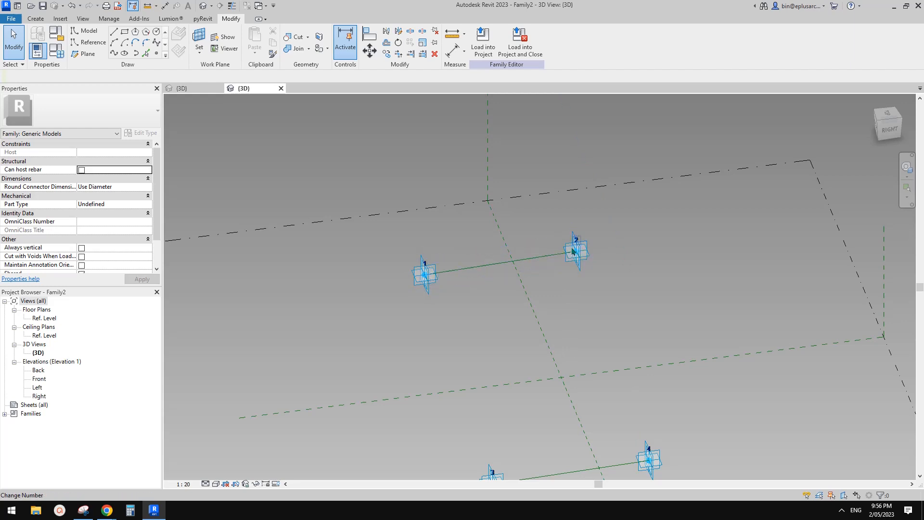
{"action": "mouse_move", "coordinate": [539, 273]}
{"action": "middle_mouse_down"}
{"action": "mouse_move", "coordinate": [562, 268]}
{"action": "mouse_move", "coordinate": [536, 273]}
{"action": "middle_mouse_up"}
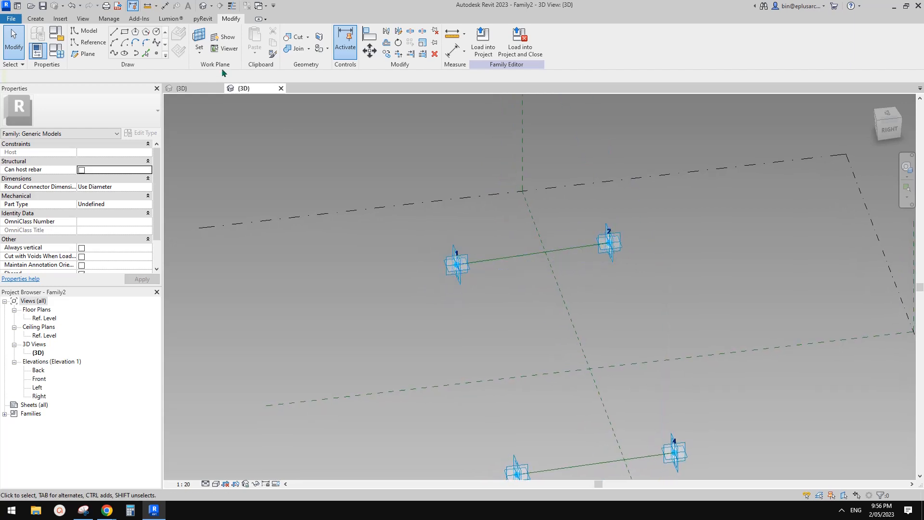
{"action": "left_click", "coordinate": [156, 53]}
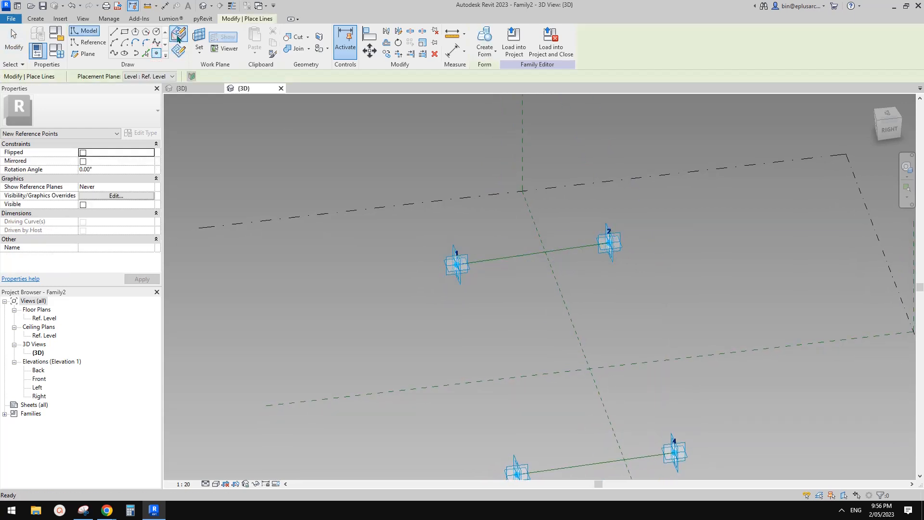
{"action": "left_click", "coordinate": [493, 260]}
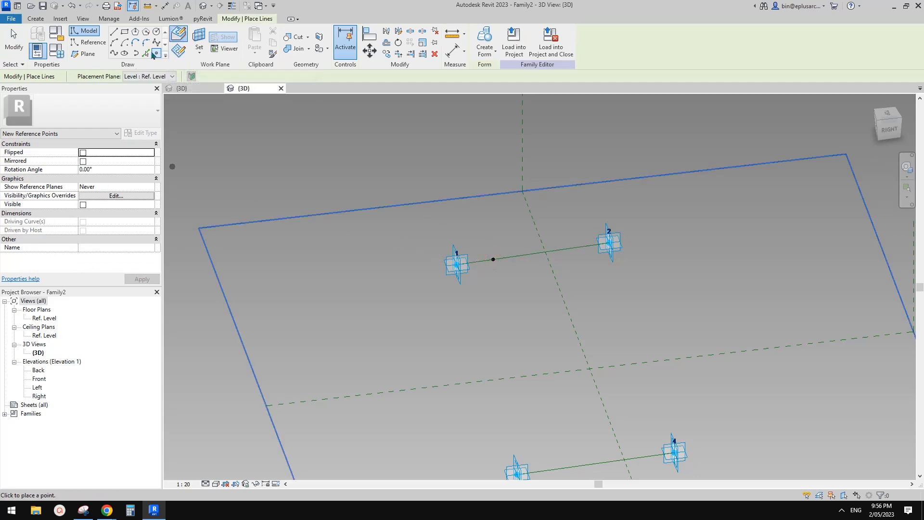
- Try placing a point with the work plane set to the horizontal plane of the reference point hosted on the line
{"action": "left_click", "coordinate": [199, 38]}
{"action": "middle_click_drag", "start_coordinate": [463, 229], "coordinate": [508, 235], "text": "shift"}
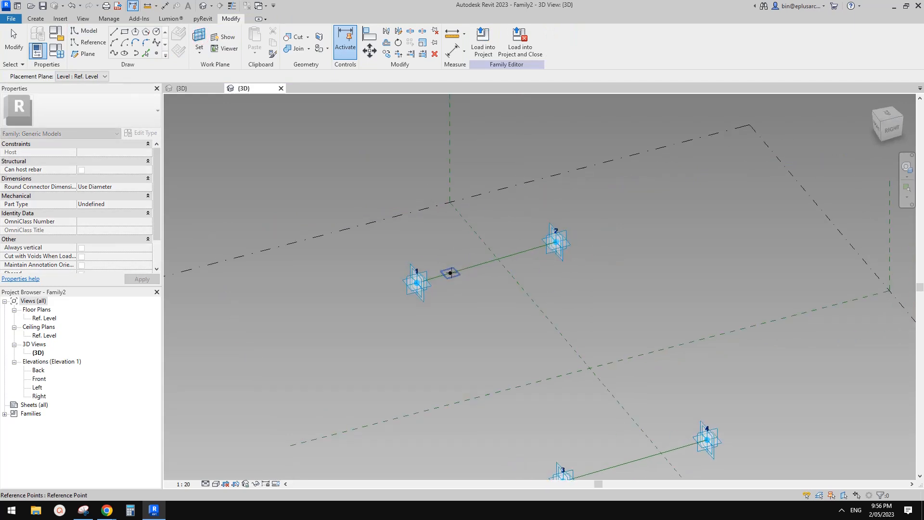
{"action": "left_click", "coordinate": [450, 273]}
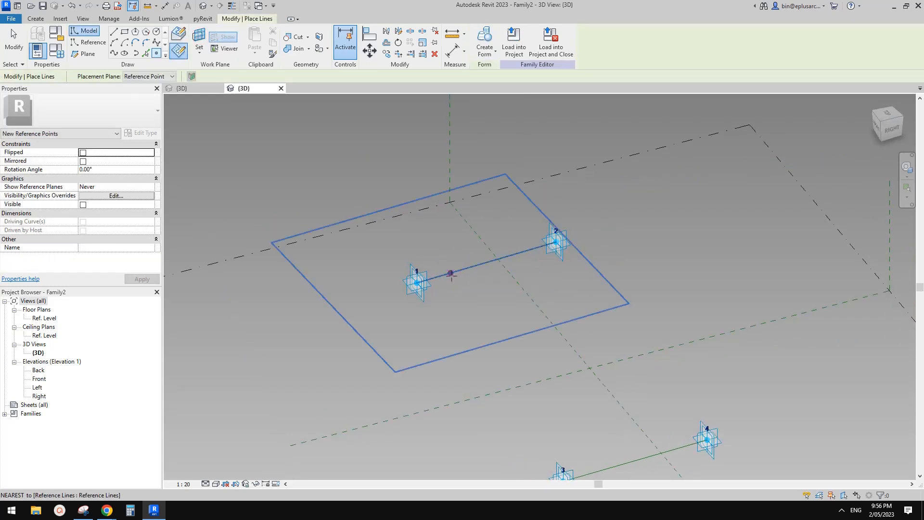
{"action": "key", "text": "Escape"}
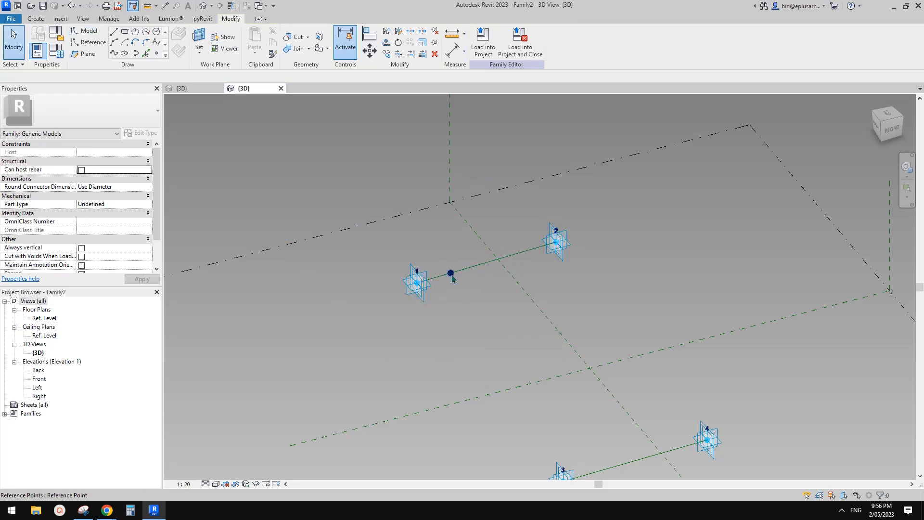
- Set the work plane to the hosted reference point's horizontal plane and place a second reference point at the same location
{"action": "middle_click_drag", "start_coordinate": [504, 241], "coordinate": [501, 263]}
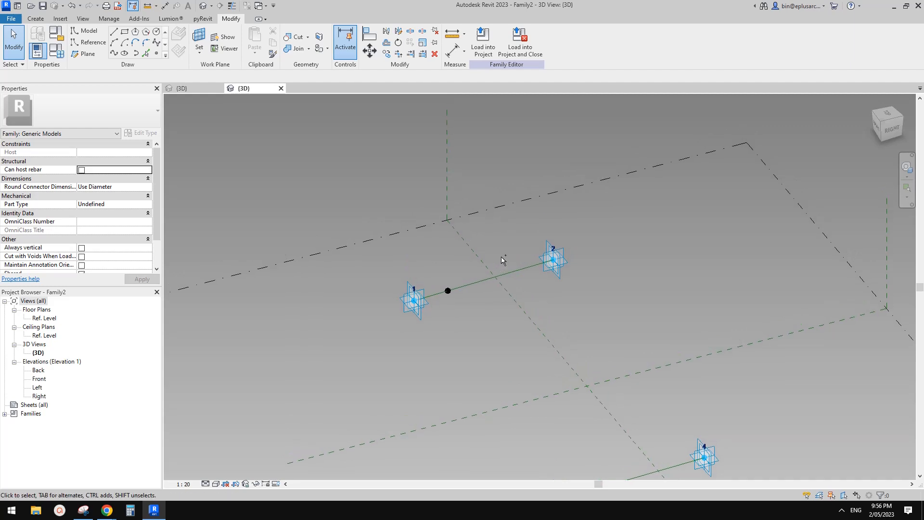
{"action": "scroll", "coordinate": [465, 289], "scroll_direction": "up", "scroll_amount": 3}
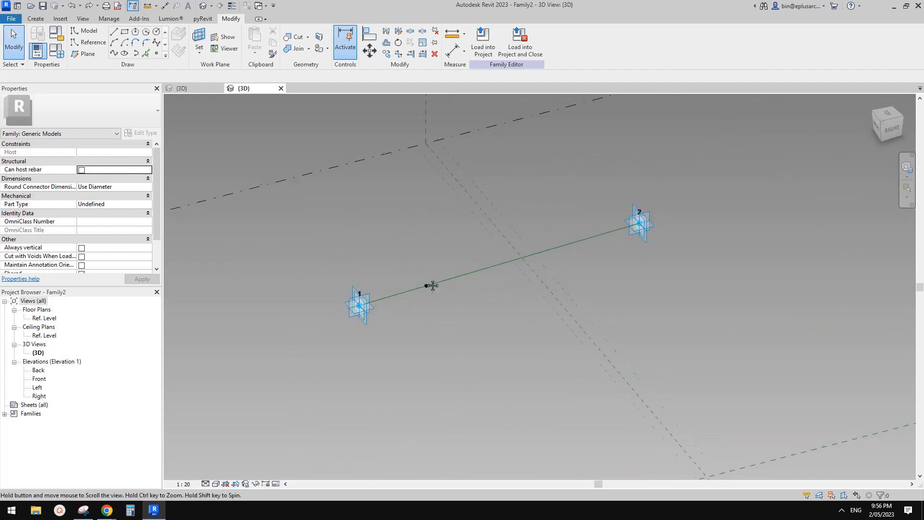
{"action": "left_click", "coordinate": [156, 53]}
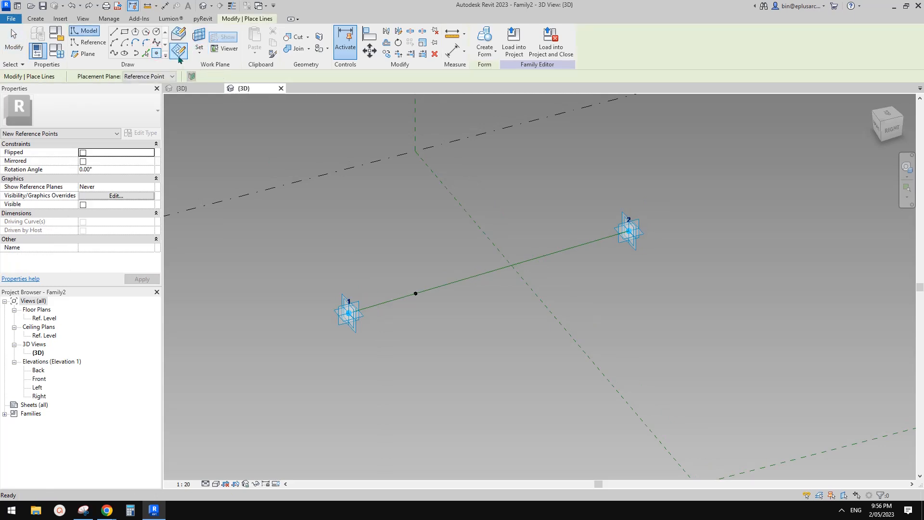
{"action": "left_click", "coordinate": [199, 38]}
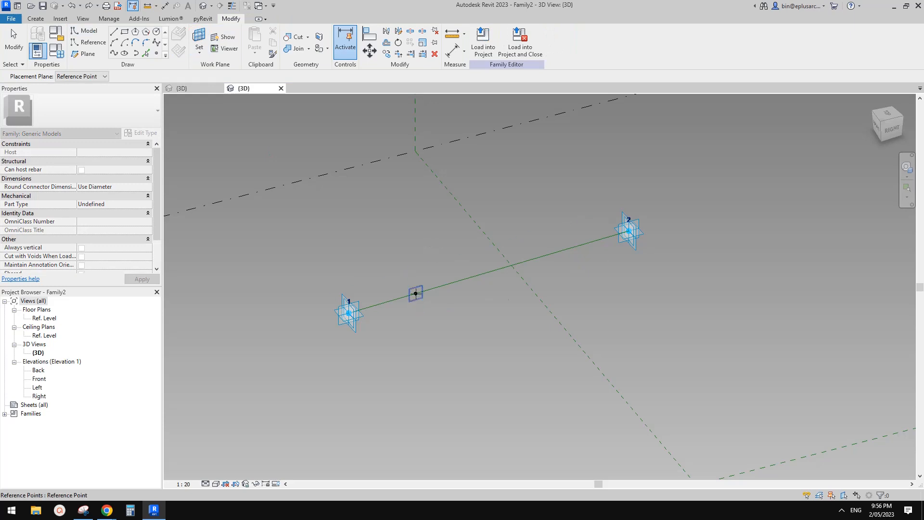
{"action": "left_click", "coordinate": [416, 293]}
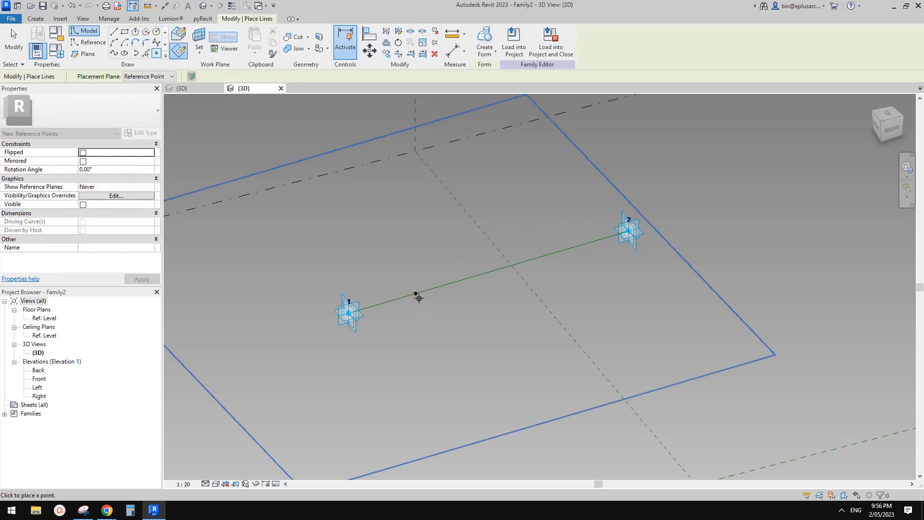
{"action": "left_click", "coordinate": [415, 293]}
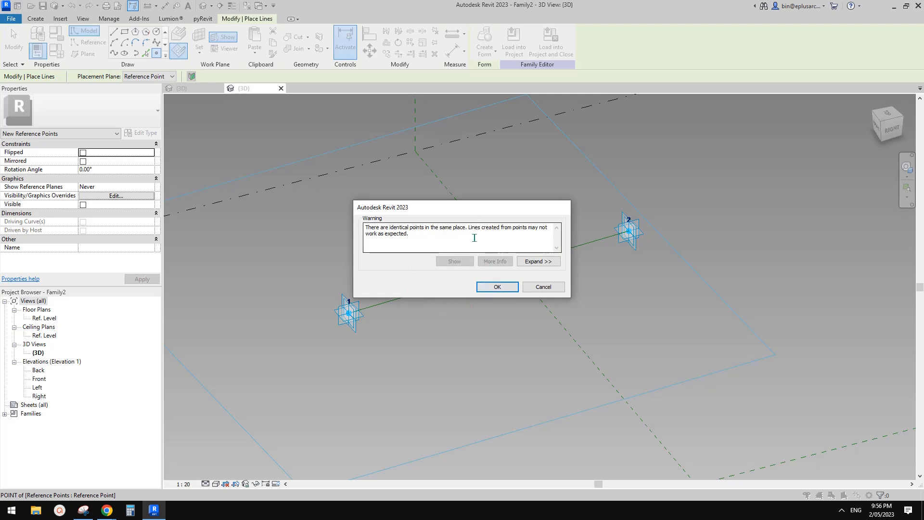
{"action": "left_click", "coordinate": [506, 291]}
{"action": "key", "text": "Escape"}
{"action": "key", "text": "Escape"}
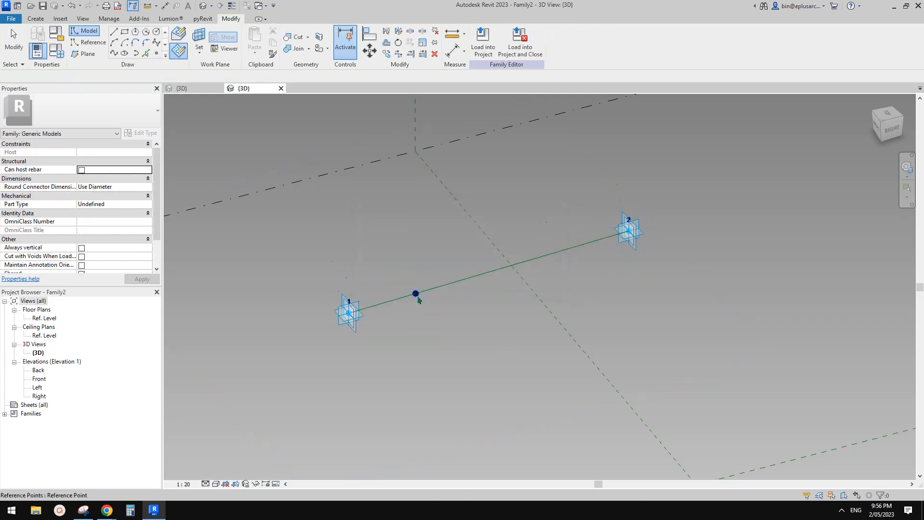
- Raise the new reference point about 1050 mm above its host point and slide the host point along the line closer to adaptive point 1
{"action": "left_click", "coordinate": [416, 293]}
{"action": "left_click_drag", "start_coordinate": [430, 286], "coordinate": [431, 248]}
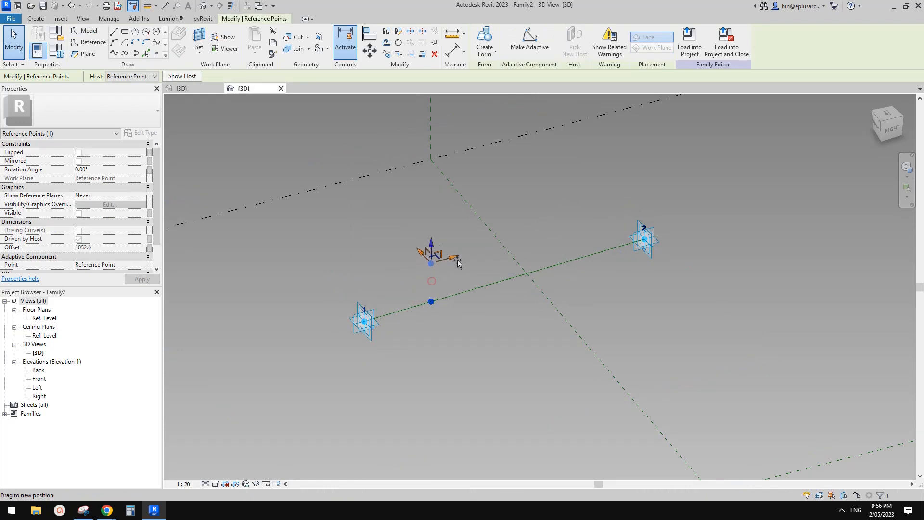
{"action": "left_click_drag", "start_coordinate": [417, 288], "coordinate": [400, 321]}
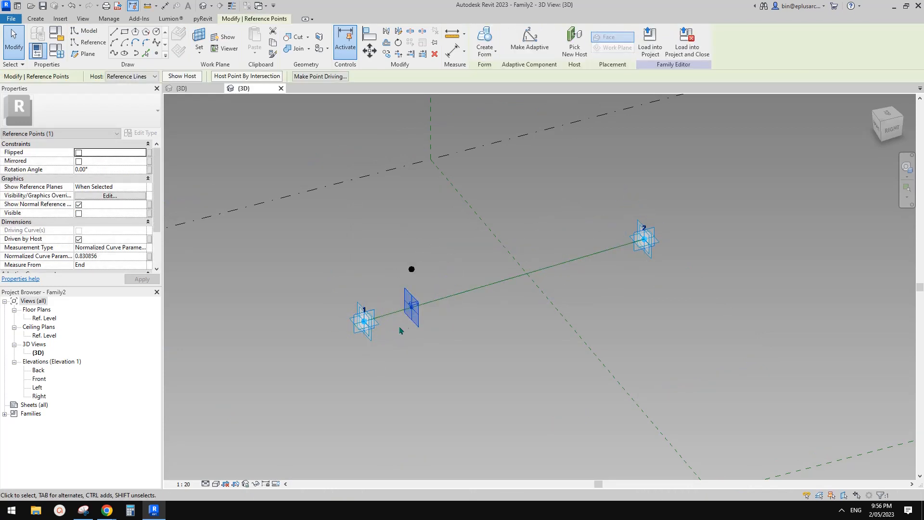
- Copy the host point and its offset point, and rehost the copied pair on the reference line near adaptive point 2
{"action": "left_click_drag", "start_coordinate": [384, 231], "coordinate": [445, 344]}
{"action": "key", "text": "c"}
{"action": "key", "text": "o"}
{"action": "left_click", "coordinate": [433, 304]}
{"action": "left_click", "coordinate": [476, 313]}
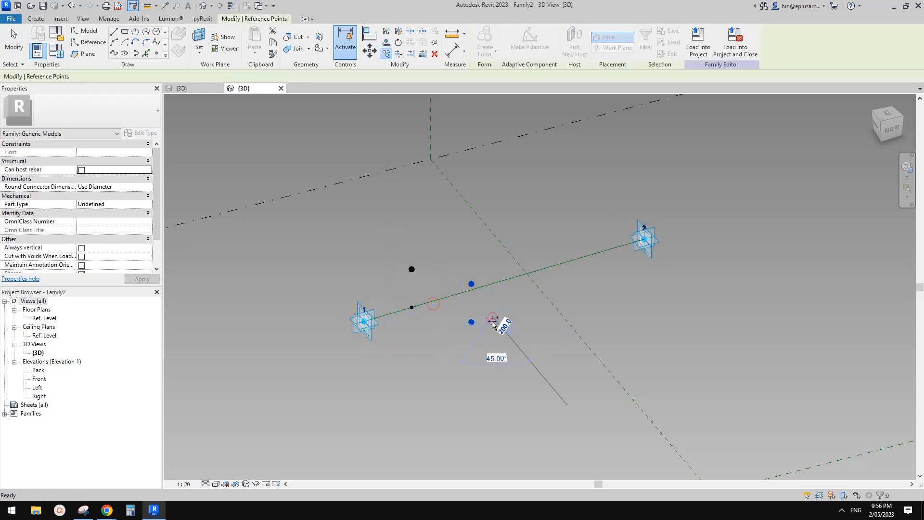
{"action": "left_click", "coordinate": [471, 322]}
{"action": "left_click", "coordinate": [574, 42]}
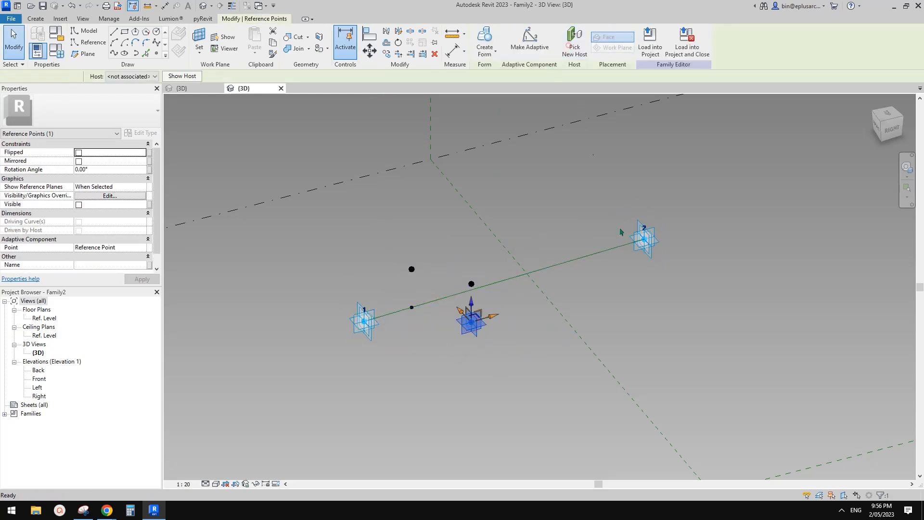
{"action": "left_click", "coordinate": [596, 253]}
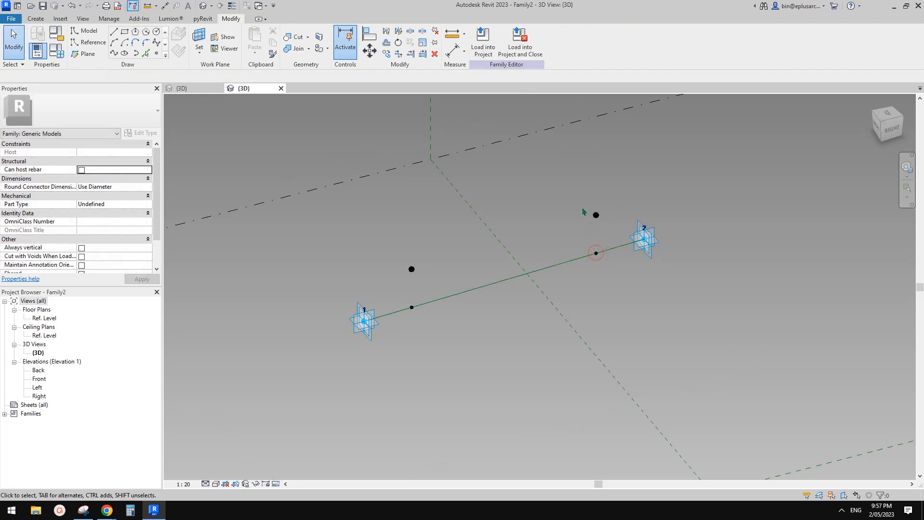
- Associate the offset of both raised reference points with a new instance length parameter named ofs1
{"action": "left_click", "coordinate": [596, 214]}
{"action": "left_click_drag", "start_coordinate": [421, 282], "coordinate": [423, 283], "text": "ctrl"}
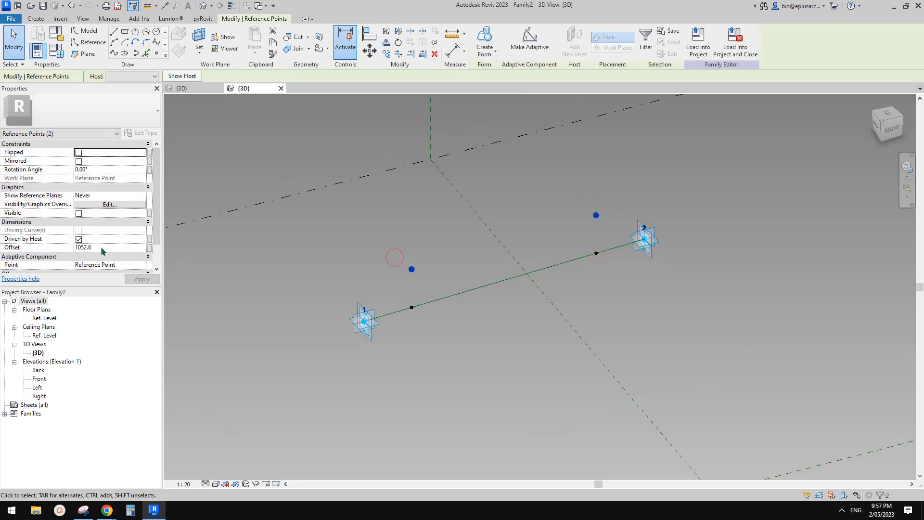
{"action": "left_click", "coordinate": [149, 247]}
{"action": "left_click", "coordinate": [183, 291]}
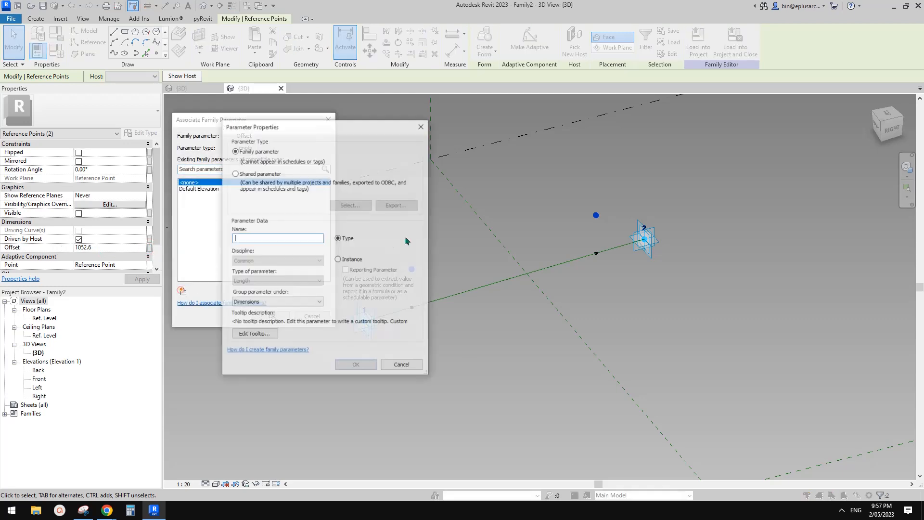
{"action": "type", "text": "ofs"}
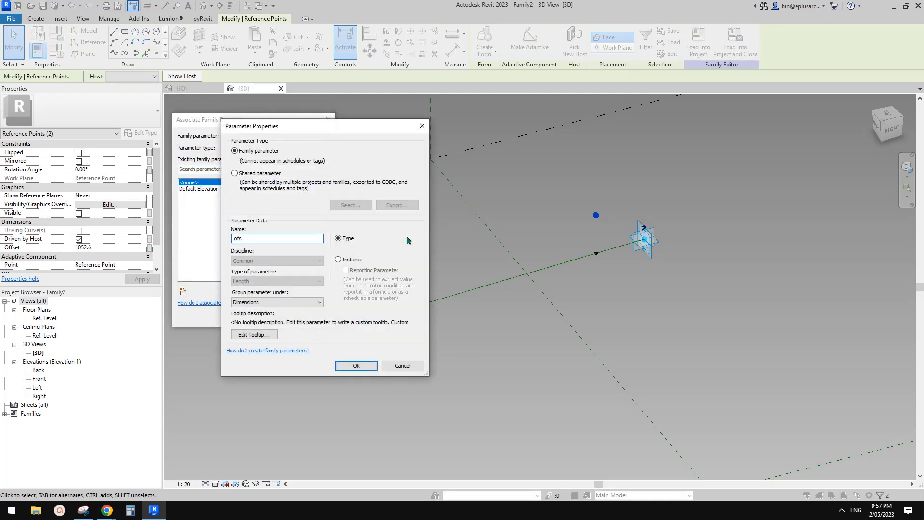
{"action": "type", "text": "1"}
{"action": "left_click", "coordinate": [357, 365]}
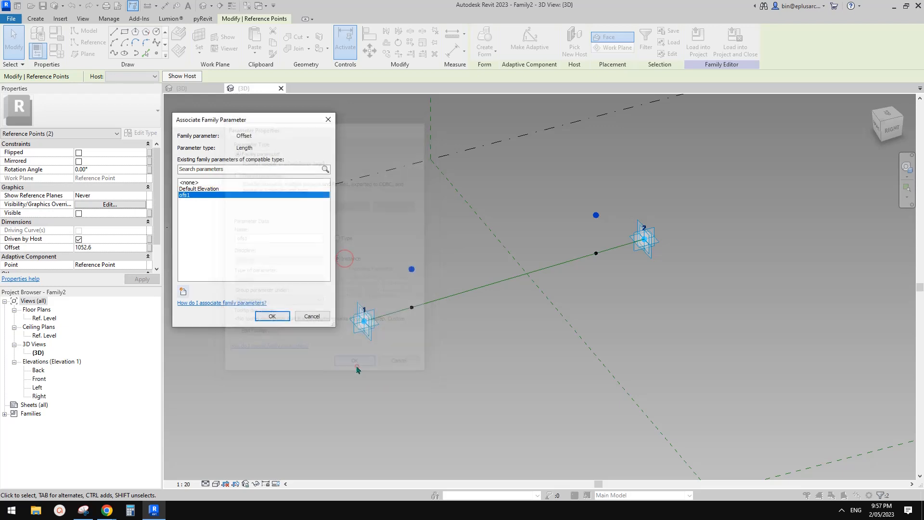
{"action": "left_click", "coordinate": [269, 315]}
- Move the two host points along the reference line to its ends at adaptive points 1 and 2
{"action": "left_click", "coordinate": [437, 318]}
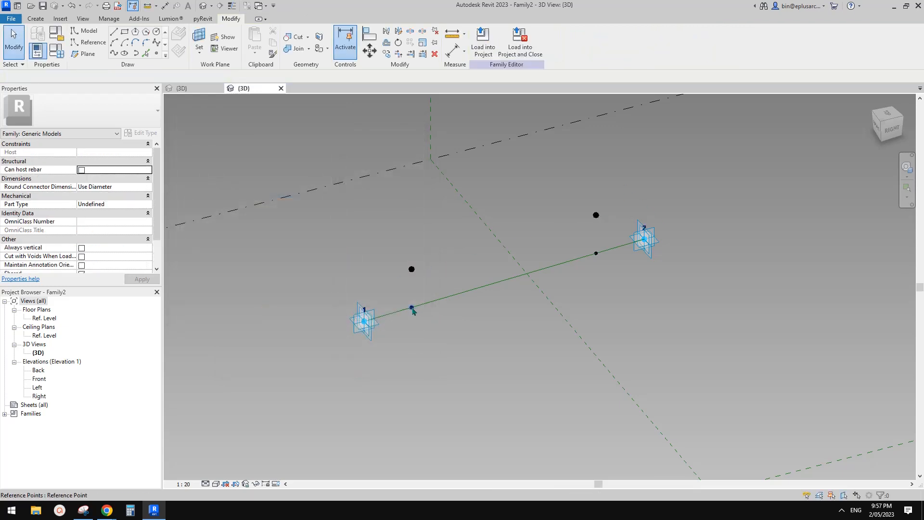
{"action": "left_click", "coordinate": [596, 253]}
{"action": "left_click_drag", "start_coordinate": [596, 253], "coordinate": [682, 243]}
{"action": "scroll", "coordinate": [563, 335], "scroll_direction": "down", "scroll_amount": 3}
{"action": "middle_click_drag", "start_coordinate": [564, 335], "coordinate": [516, 246]}
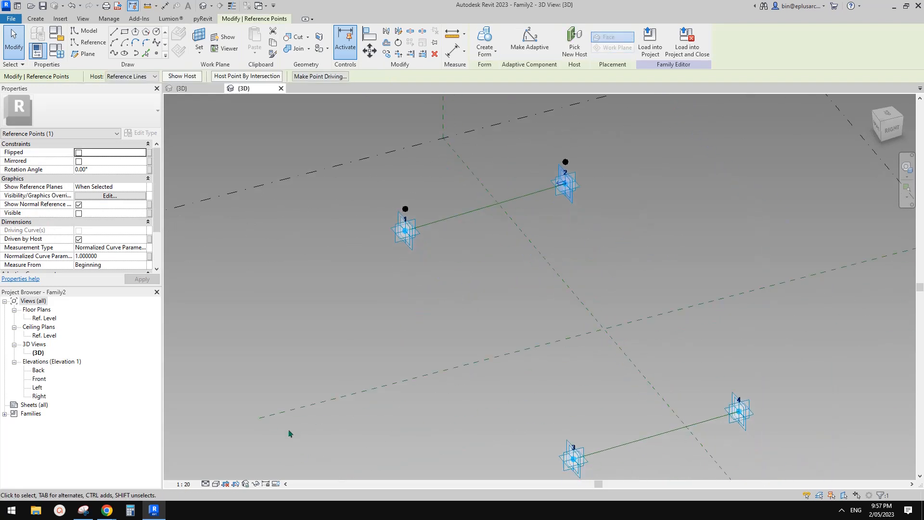
- Switch to the Snipping Tool sketch, mark the bend level on the vertical line and draw a brace spanning the segment above it
{"action": "left_click", "coordinate": [84, 510]}
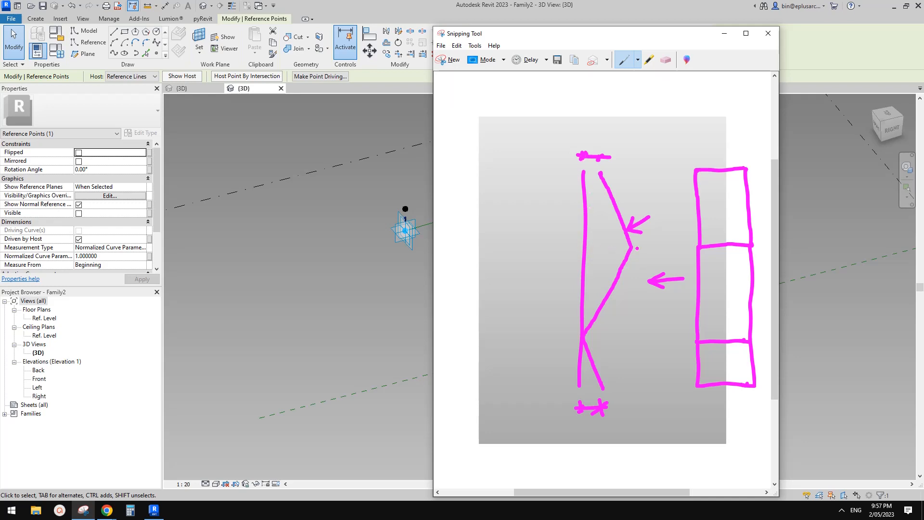
{"action": "left_click", "coordinate": [584, 247]}
{"action": "left_click_drag", "start_coordinate": [564, 211], "coordinate": [567, 238]}
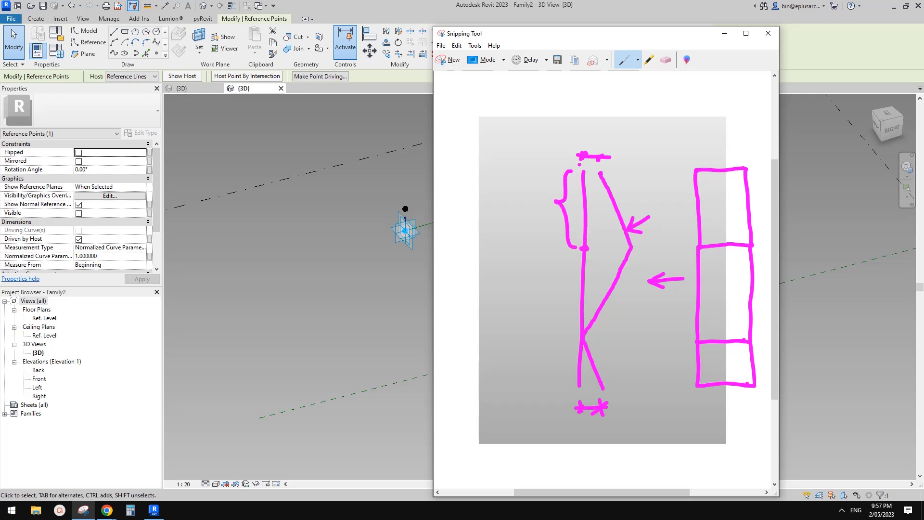
- Return to Revit and try joining adaptive points 1 and 3 with a spline through points set as a reference line
{"action": "middle_click_drag", "start_coordinate": [379, 228], "coordinate": [435, 260], "text": "shift"}
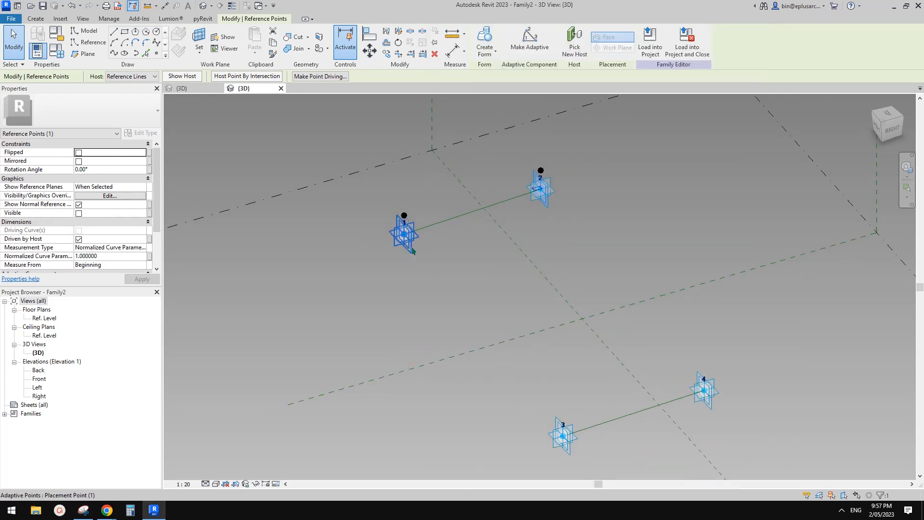
{"action": "left_click", "coordinate": [410, 246]}
{"action": "left_click", "coordinate": [569, 447], "text": "ctrl"}
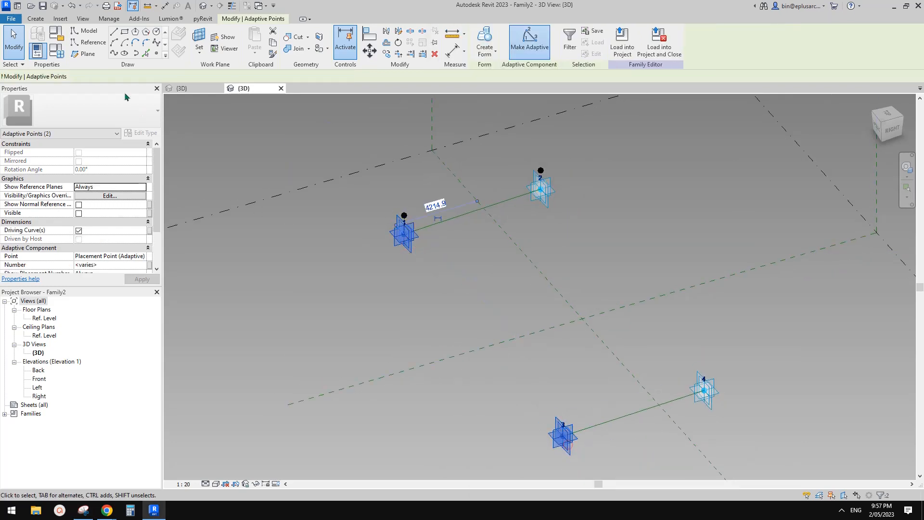
{"action": "left_click", "coordinate": [114, 54]}
{"action": "left_click", "coordinate": [83, 223]}
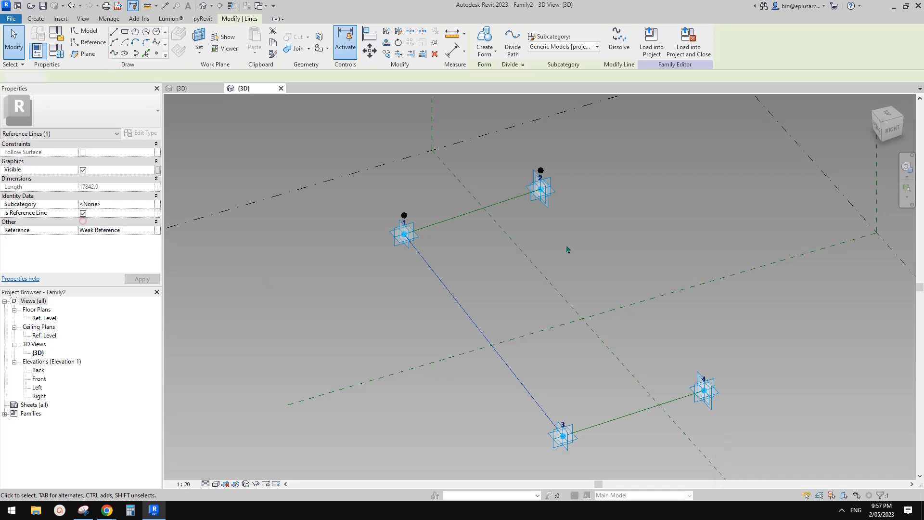
- Try joining adaptive points 2 and 4 with a spline through points set as a reference line
{"action": "left_click", "coordinate": [540, 188]}
{"action": "left_click", "coordinate": [714, 402], "text": "ctrl"}
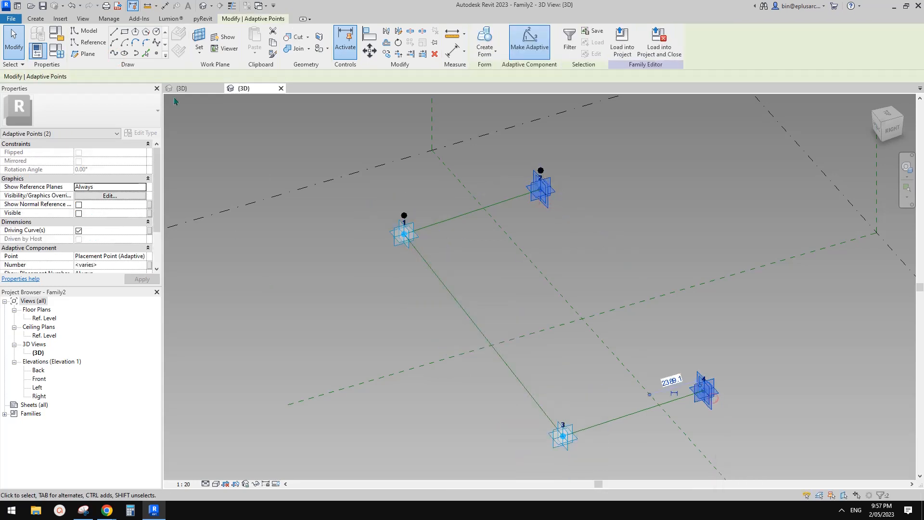
{"action": "left_click", "coordinate": [114, 53]}
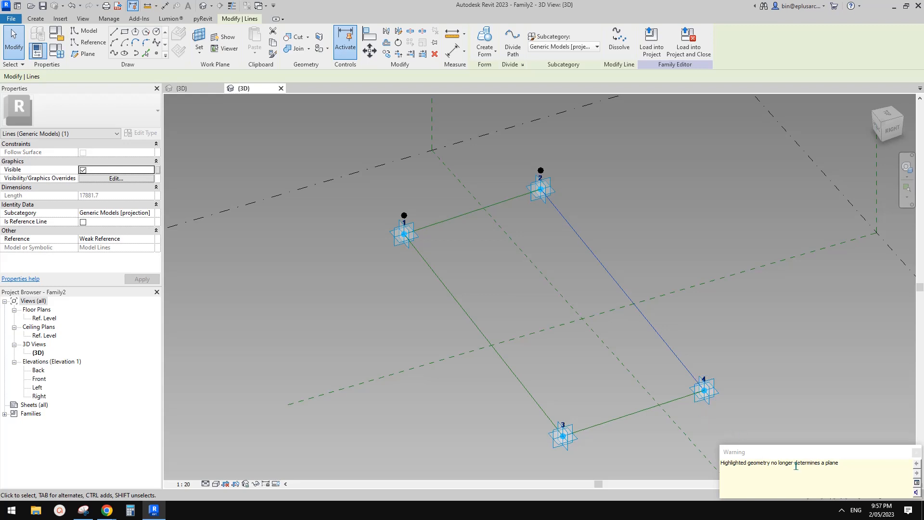
{"action": "left_click", "coordinate": [83, 222]}
{"action": "left_click", "coordinate": [476, 253]}
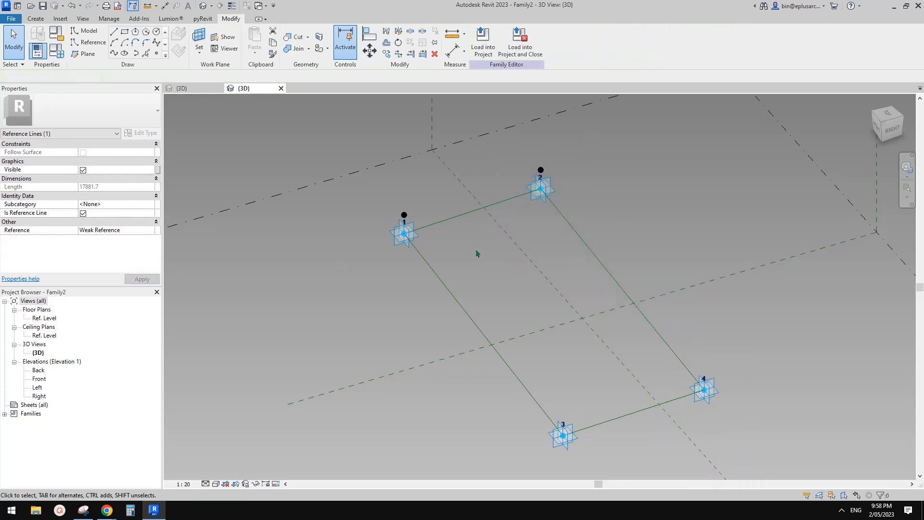
- Undo the side reference lines drawn between adaptive points 2 and 4 and between points 1 and 3
{"action": "key", "text": "ctrl+z"}
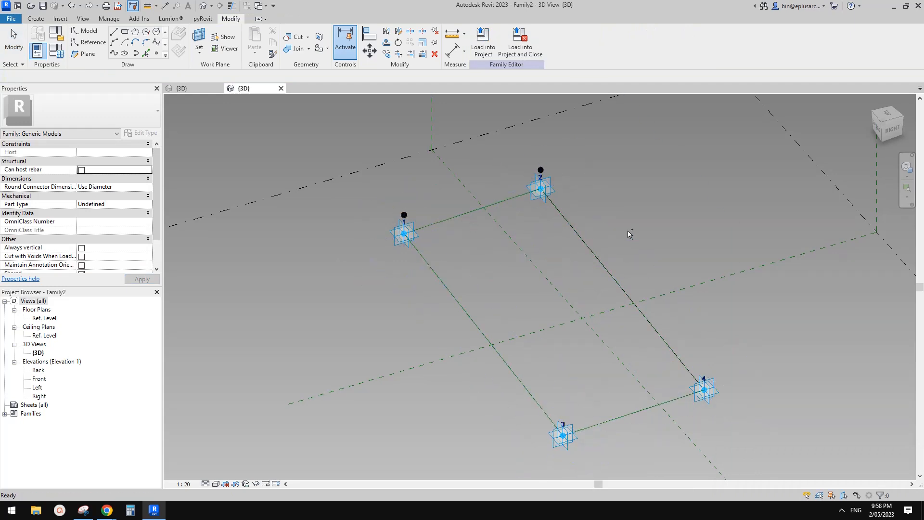
{"action": "key", "text": "ctrl+z"}
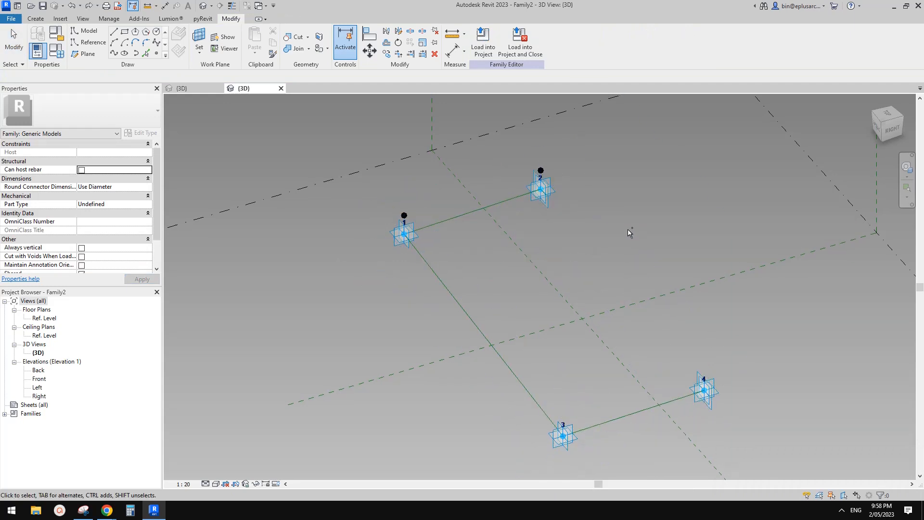
{"action": "key", "text": "ctrl+z"}
- Connect adaptive points 1 and 3 with a spline through points and convert it to a reference line
{"action": "middle_click_drag", "start_coordinate": [543, 272], "coordinate": [565, 254]}
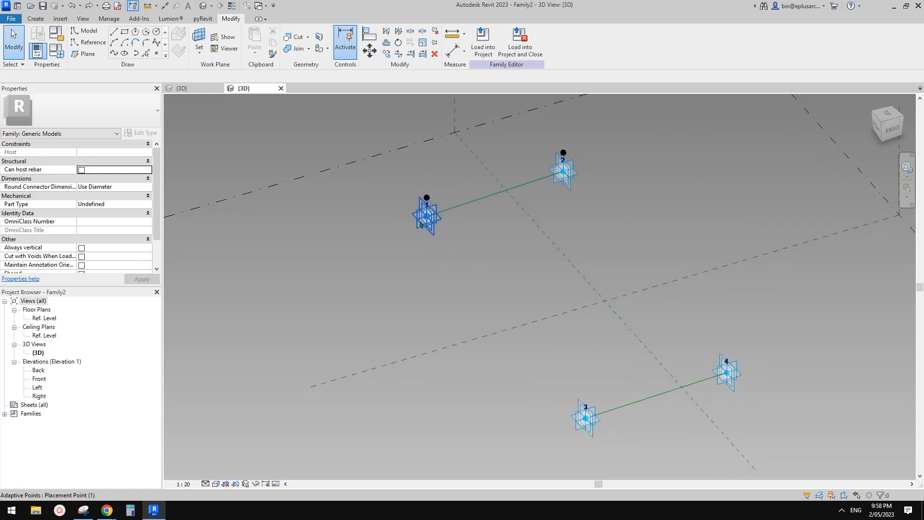
{"action": "left_click", "coordinate": [427, 216]}
{"action": "left_click", "coordinate": [582, 418], "text": "ctrl"}
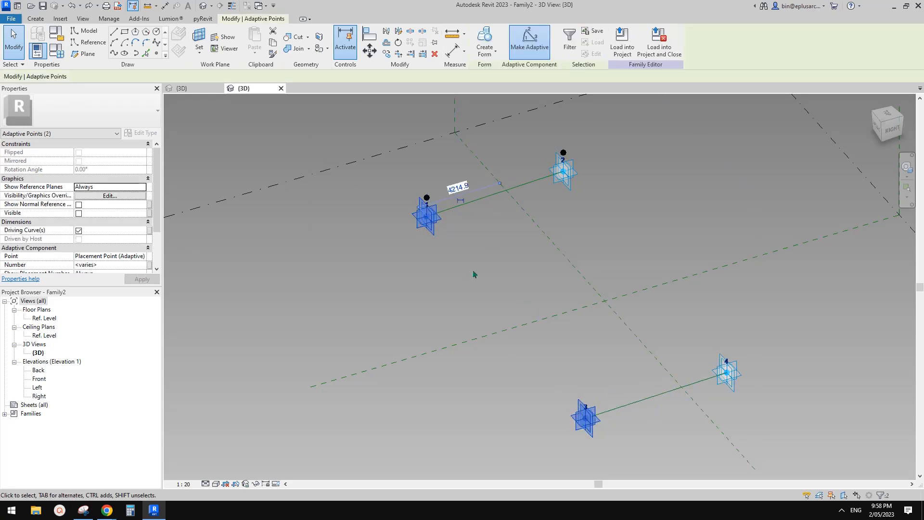
{"action": "left_click", "coordinate": [110, 53]}
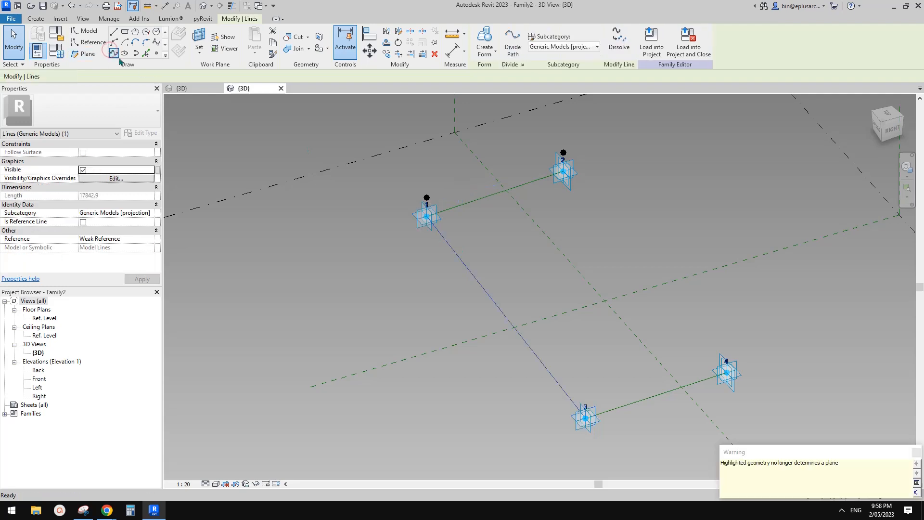
{"action": "left_click", "coordinate": [83, 222]}
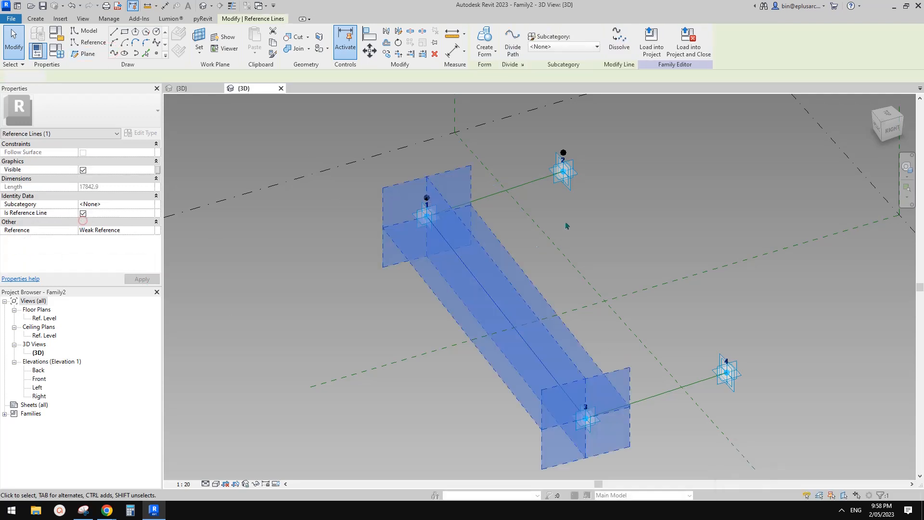
- Connect adaptive points 2 and 4 with a spline through points and convert it to a reference line
{"action": "left_click", "coordinate": [569, 183]}
{"action": "left_click", "coordinate": [731, 385], "text": "ctrl"}
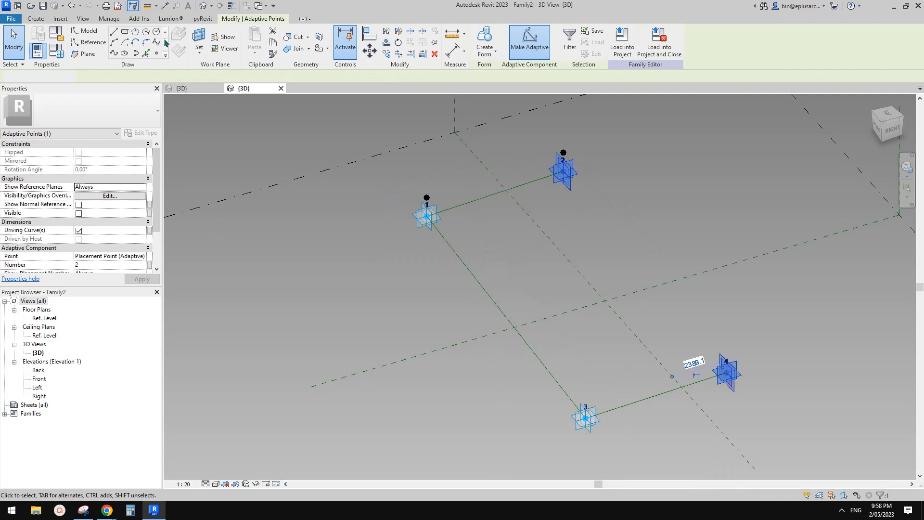
{"action": "left_click", "coordinate": [112, 53]}
{"action": "left_click", "coordinate": [84, 223]}
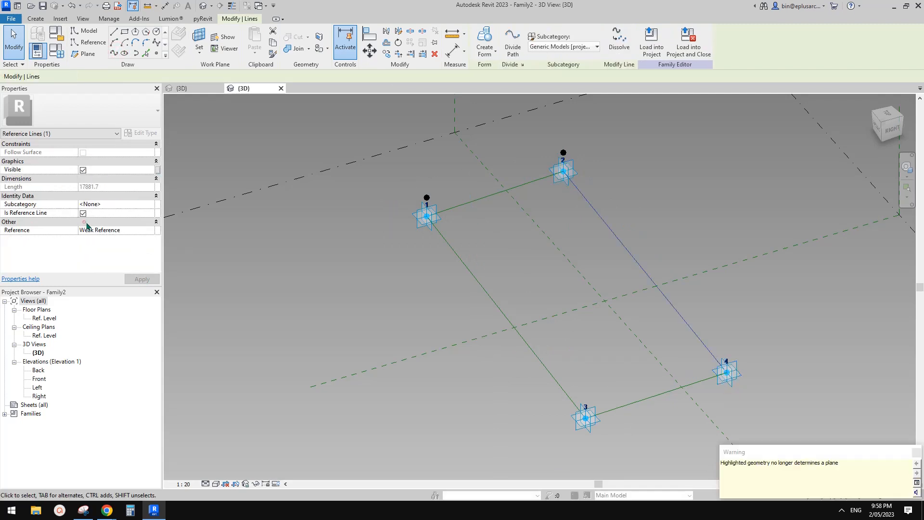
{"action": "left_click", "coordinate": [505, 240]}
- Place a hosted reference point on the 1–3 reference line near point 1 and another on the 2–4 line near point 2
{"action": "left_click", "coordinate": [155, 54]}
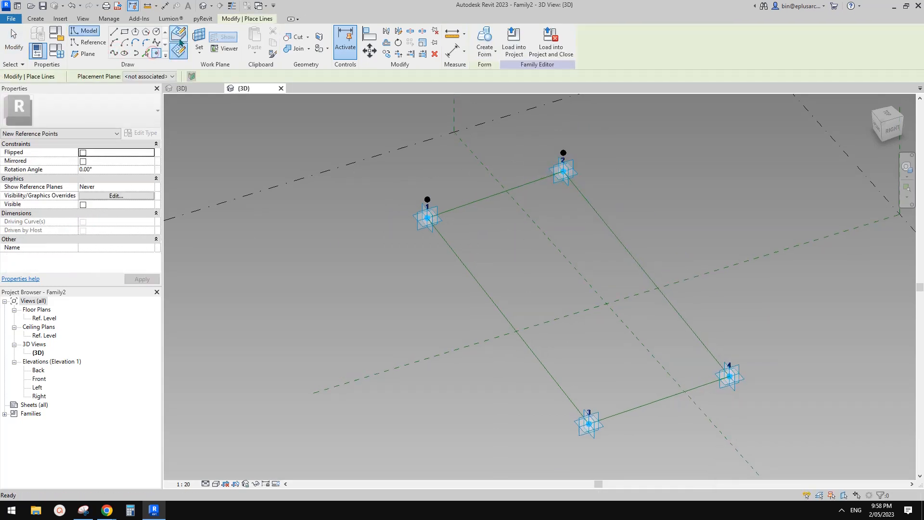
{"action": "left_click", "coordinate": [458, 257]}
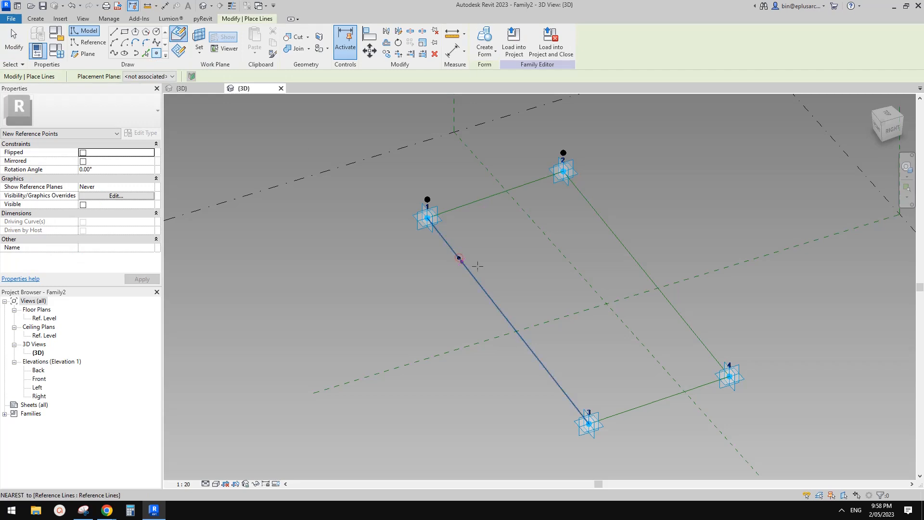
{"action": "middle_click_drag", "start_coordinate": [459, 258], "coordinate": [538, 262], "text": "shift"}
{"action": "left_click", "coordinate": [601, 193]}
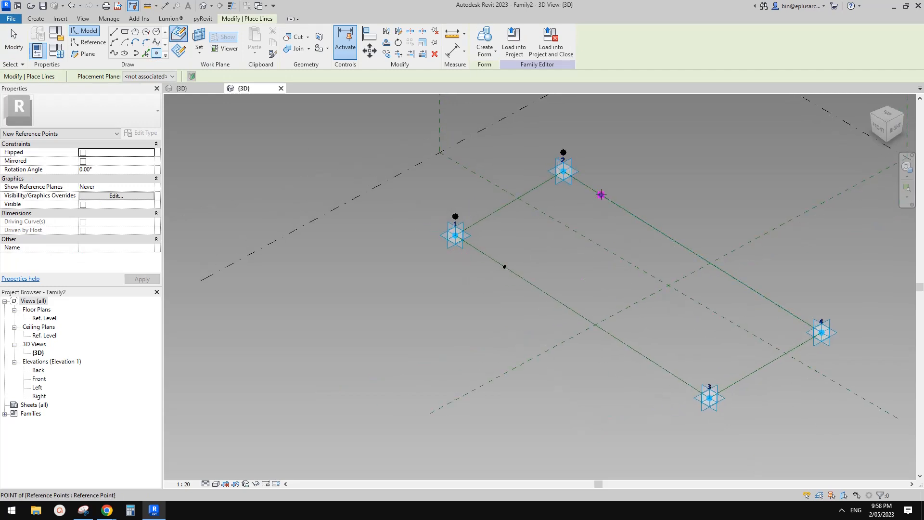
{"action": "key", "text": "Escape"}
{"action": "key", "text": "Escape"}
{"action": "left_click", "coordinate": [506, 267]}
{"action": "middle_click_drag", "start_coordinate": [519, 285], "coordinate": [501, 275], "text": "shift"}
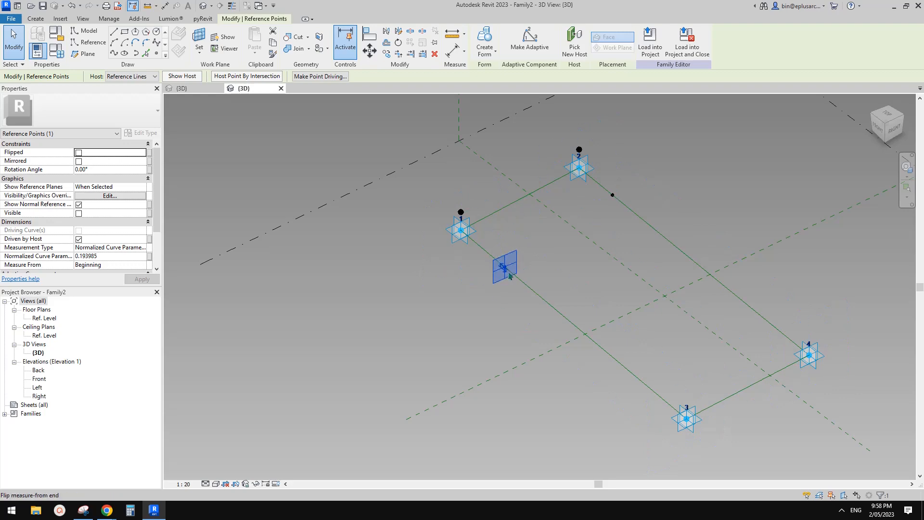
{"action": "middle_click_drag", "start_coordinate": [486, 258], "coordinate": [488, 264], "text": "shift"}
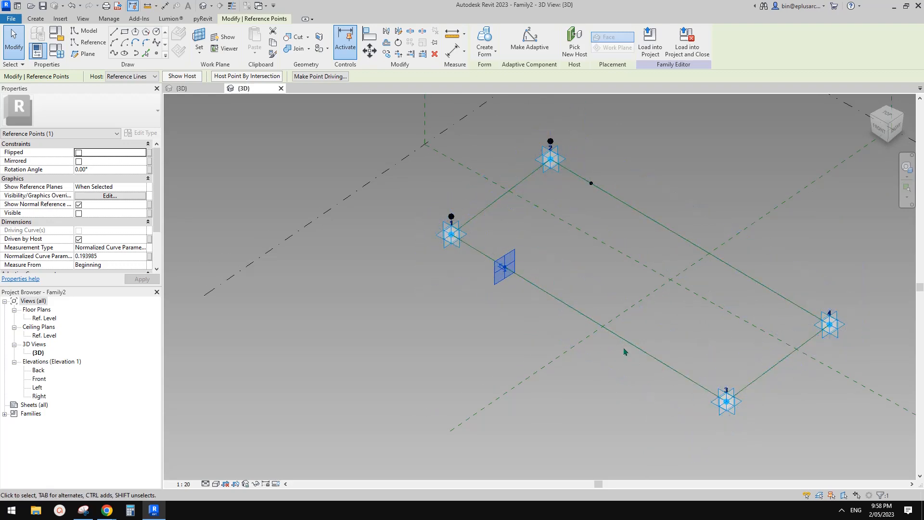
{"action": "middle_click_drag", "start_coordinate": [569, 316], "coordinate": [579, 316], "text": "shift"}
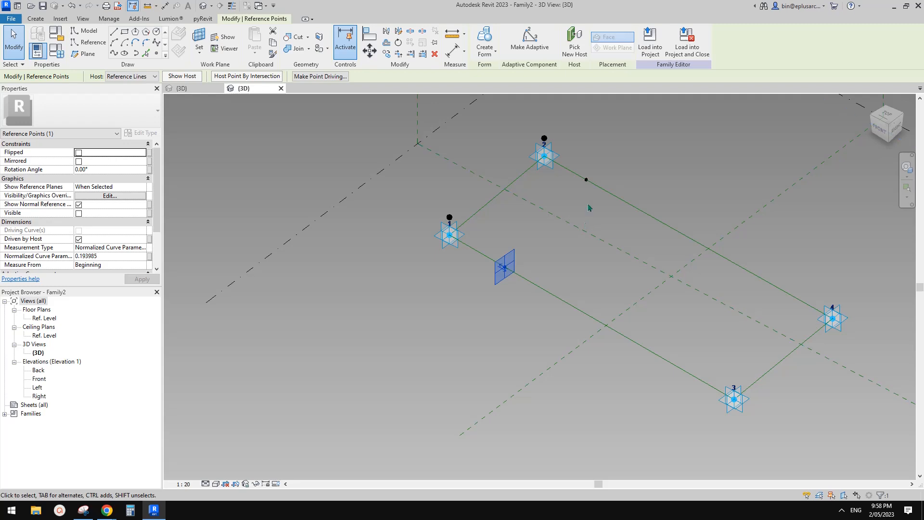
{"action": "left_click", "coordinate": [586, 180], "text": "ctrl"}
{"action": "left_click", "coordinate": [150, 258]}
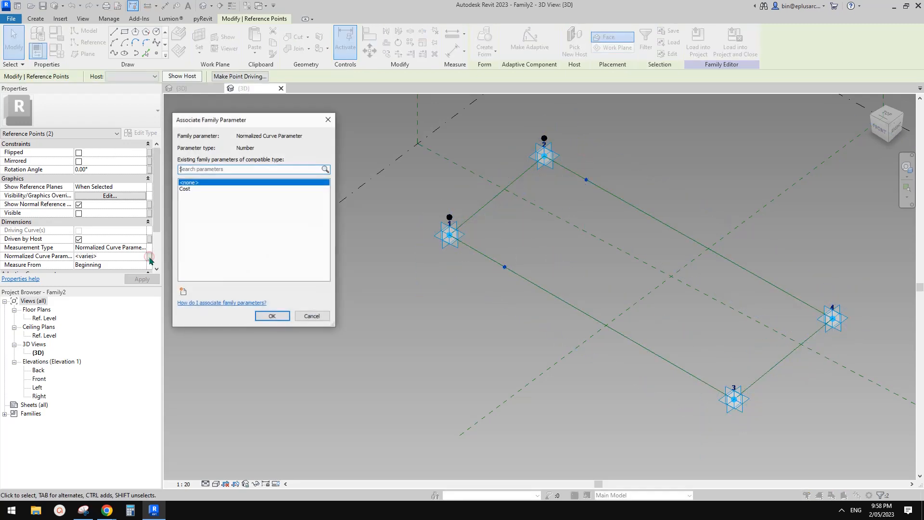
{"action": "key", "text": "Escape"}
- Associate the Normalized Curve Parameter of both hosted points with a new instance family parameter named n
{"action": "left_click_drag", "start_coordinate": [581, 161], "coordinate": [598, 191]}
{"action": "middle_click_drag", "start_coordinate": [600, 193], "coordinate": [573, 190], "text": "shift"}
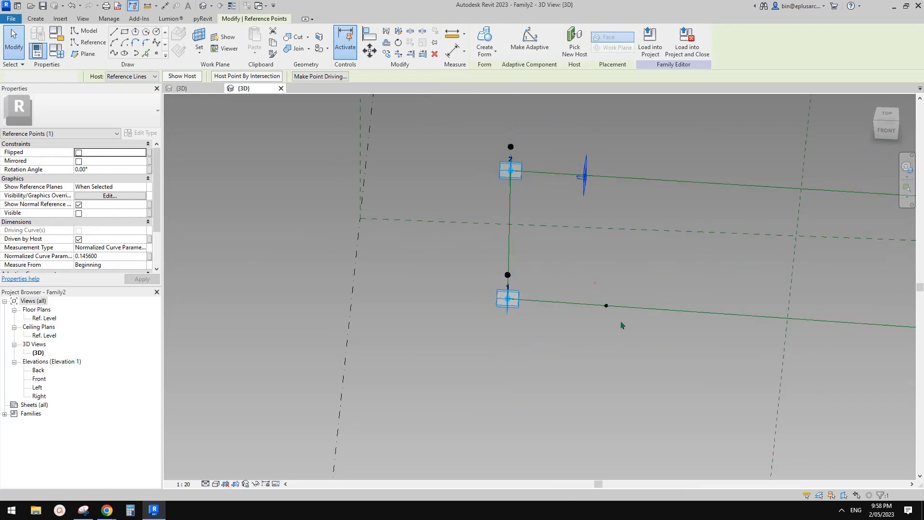
{"action": "left_click_drag", "start_coordinate": [593, 285], "coordinate": [620, 314]}
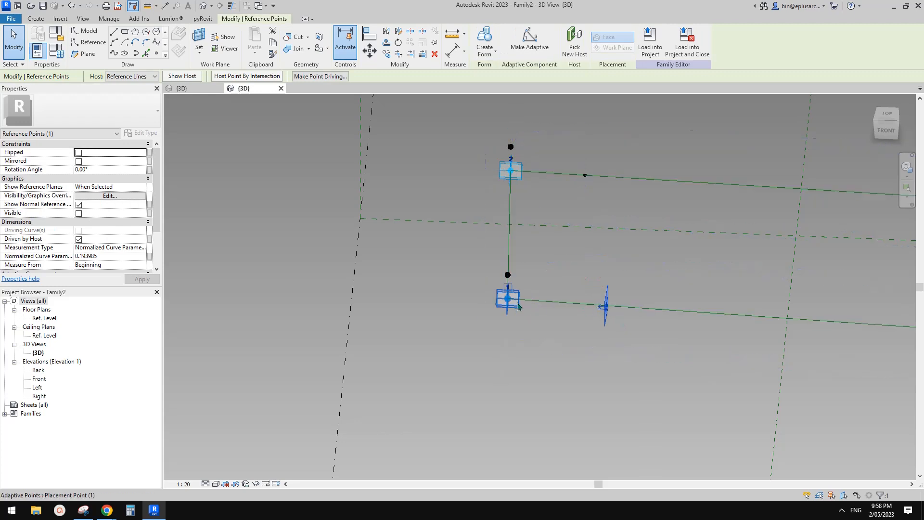
{"action": "left_click", "coordinate": [593, 190], "text": "ctrl"}
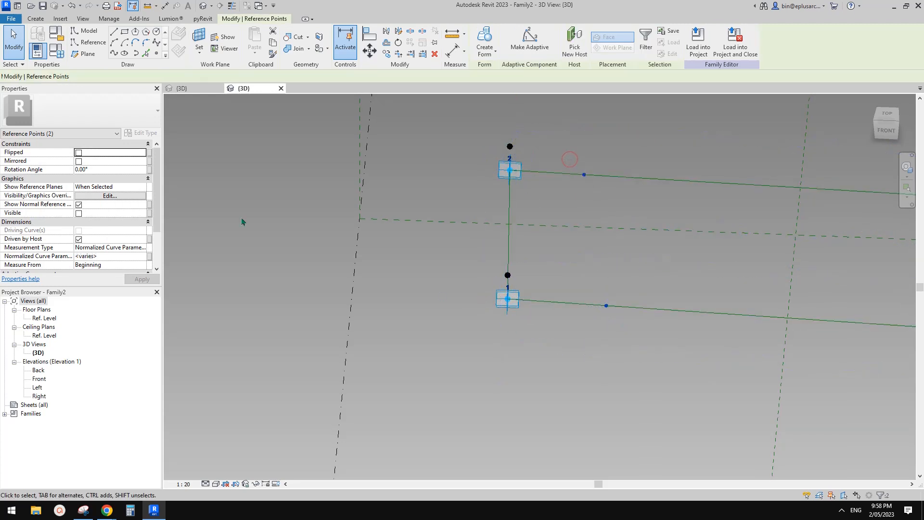
{"action": "left_click", "coordinate": [149, 256]}
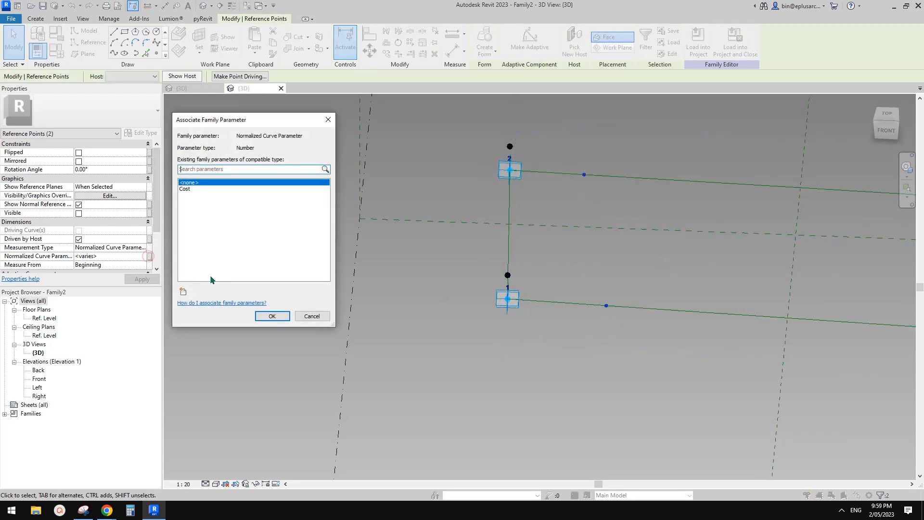
{"action": "left_click", "coordinate": [183, 292]}
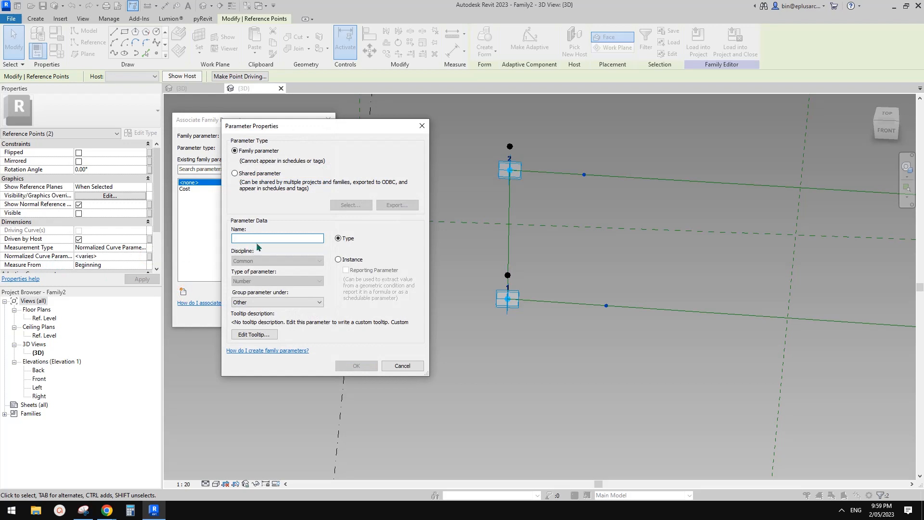
{"action": "type", "text": "n"}
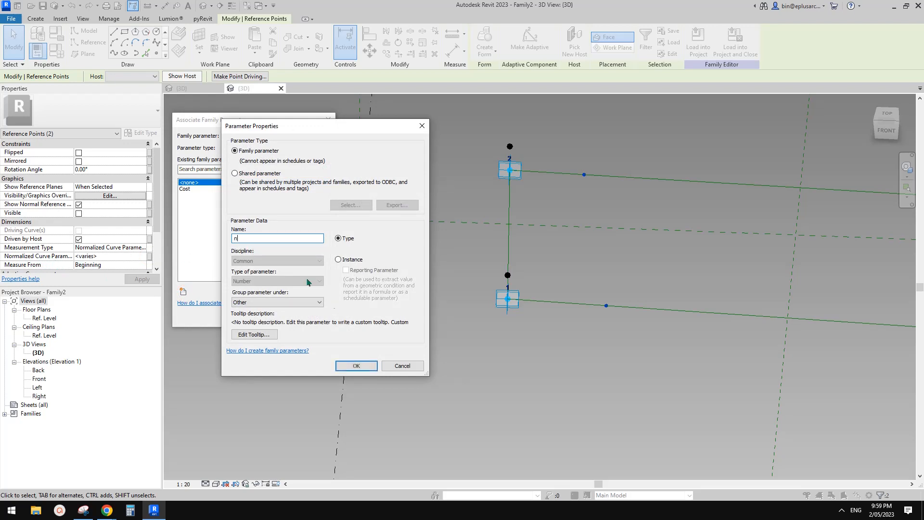
{"action": "left_click", "coordinate": [338, 260]}
{"action": "left_click", "coordinate": [356, 366]}
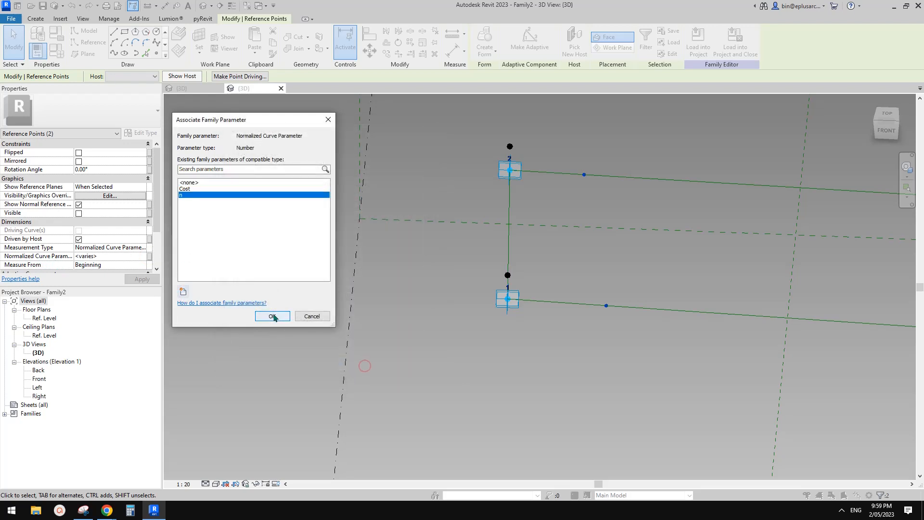
{"action": "left_click", "coordinate": [273, 317]}
- Set family parameter n to 0.1 and apply it to test the movement of both hosted points
{"action": "left_click_drag", "start_coordinate": [500, 284], "coordinate": [427, 273], "text": "shift"}
{"action": "middle_click_drag", "start_coordinate": [427, 273], "coordinate": [424, 272], "text": "shift"}
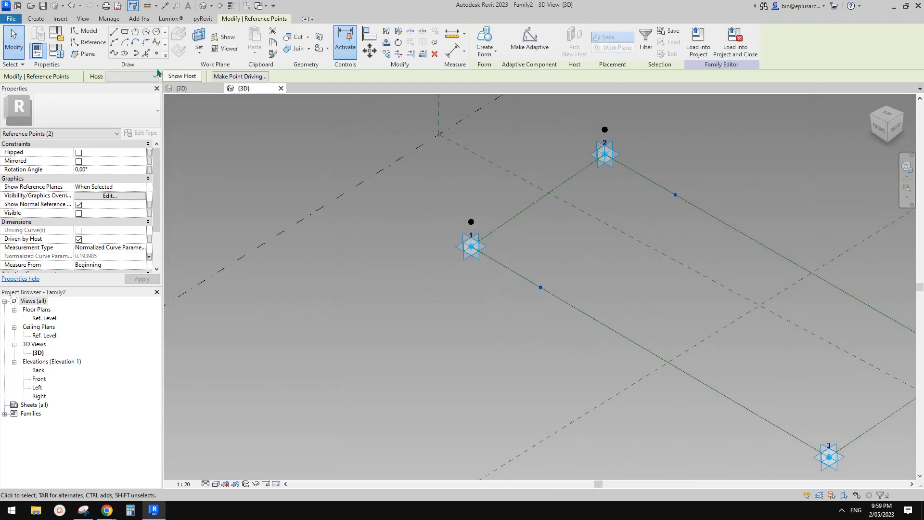
{"action": "left_click", "coordinate": [60, 54]}
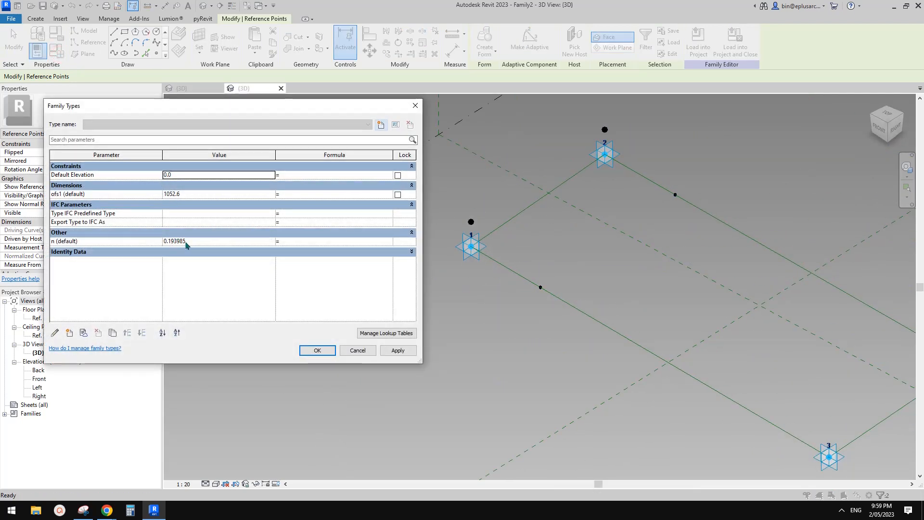
{"action": "left_click", "coordinate": [202, 245]}
{"action": "type", "text": ".1"}
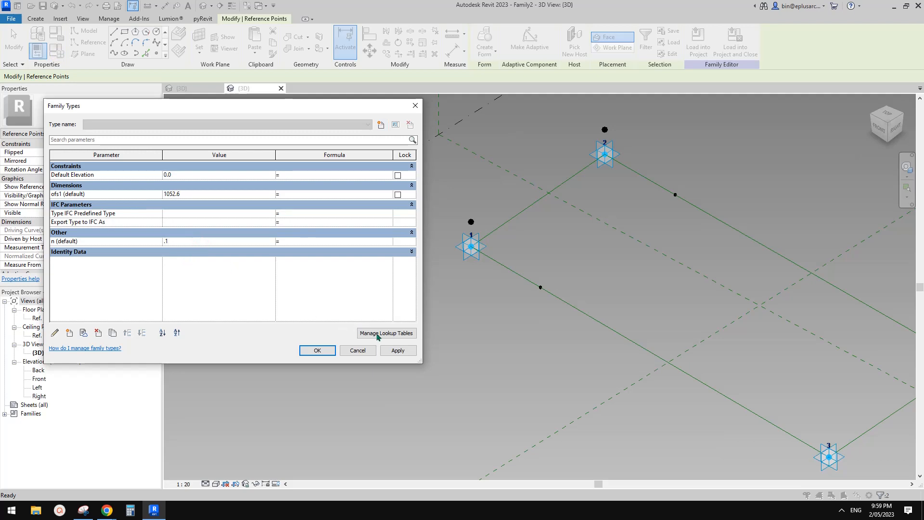
{"action": "left_click", "coordinate": [397, 350]}
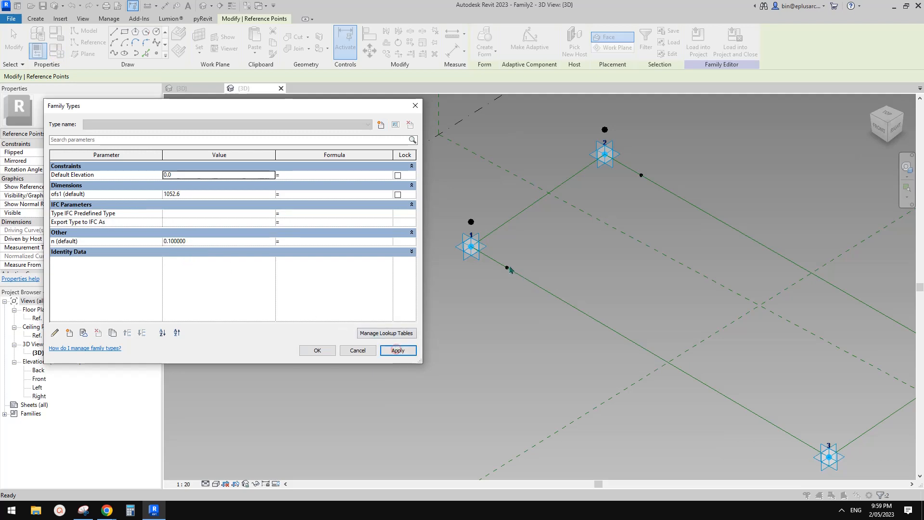
- Set family parameter n to 0.2 and apply it to the hosted points
{"action": "left_click", "coordinate": [251, 243]}
{"action": "type", "text": ".2"}
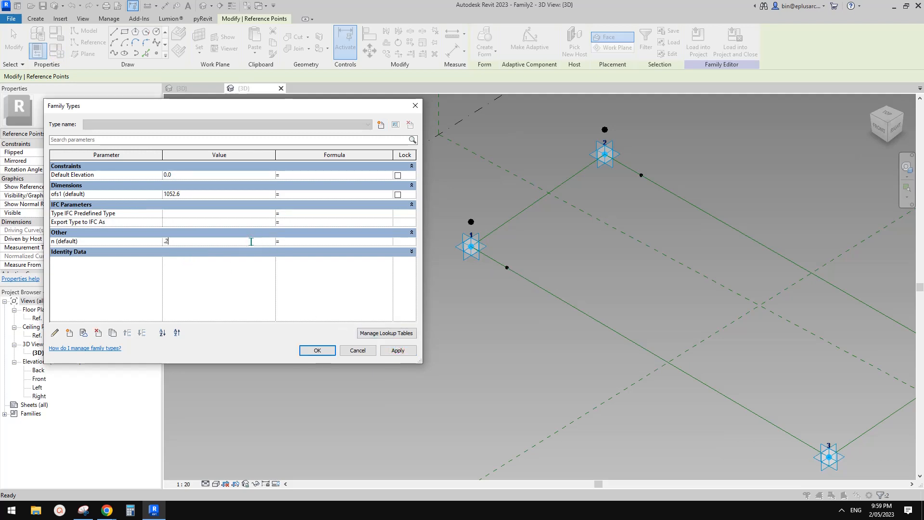
{"action": "left_click", "coordinate": [398, 350]}
{"action": "left_click", "coordinate": [329, 349]}
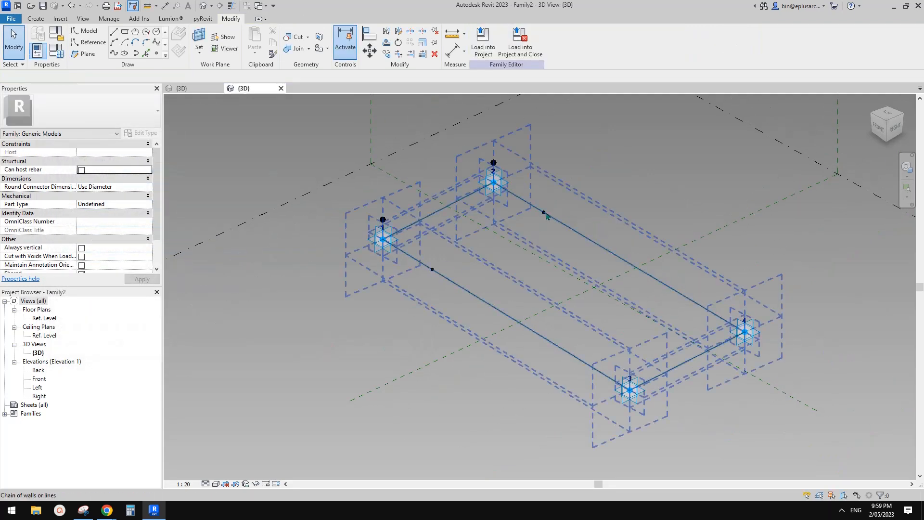
{"action": "middle_click_drag", "start_coordinate": [477, 333], "coordinate": [462, 313], "text": "shift"}
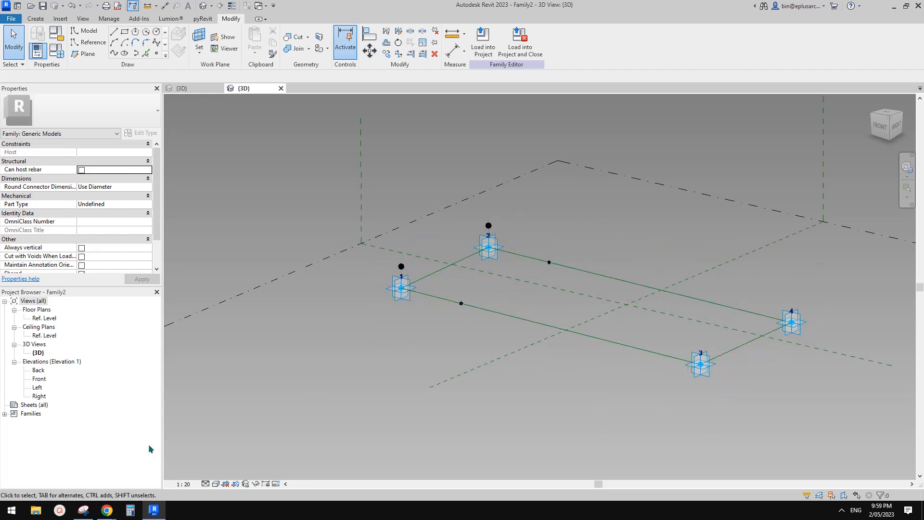
- Switch to the Snipping Tool sketch, draw a horizontal line at the outer bend, mark the crossing angles and hatch the bottom triangle
{"action": "left_click", "coordinate": [83, 510]}
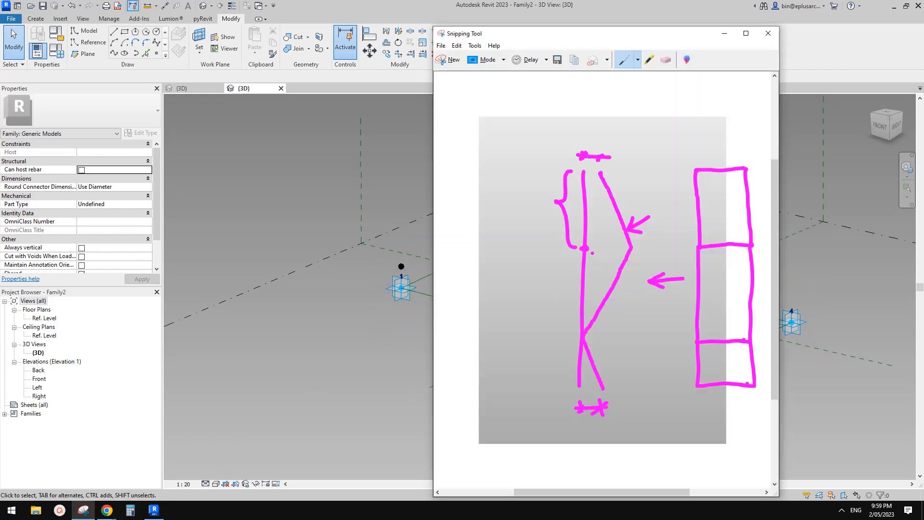
{"action": "left_click_drag", "start_coordinate": [584, 249], "coordinate": [625, 249]}
{"action": "left_click_drag", "start_coordinate": [585, 314], "coordinate": [596, 318]}
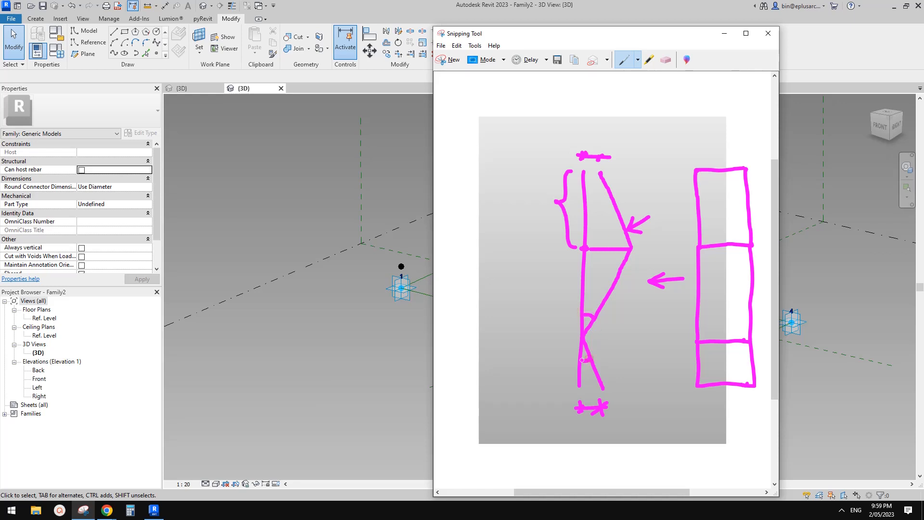
{"action": "left_click_drag", "start_coordinate": [582, 361], "coordinate": [595, 357]}
{"action": "left_click_drag", "start_coordinate": [580, 389], "coordinate": [604, 388]}
{"action": "mouse_move", "coordinate": [587, 356]}
{"action": "left_mouse_down"}
{"action": "mouse_move", "coordinate": [583, 378]}
{"action": "mouse_move", "coordinate": [602, 385]}
{"action": "left_mouse_up"}
{"action": "left_click_drag", "start_coordinate": [571, 337], "coordinate": [599, 337]}
{"action": "left_click", "coordinate": [580, 391]}
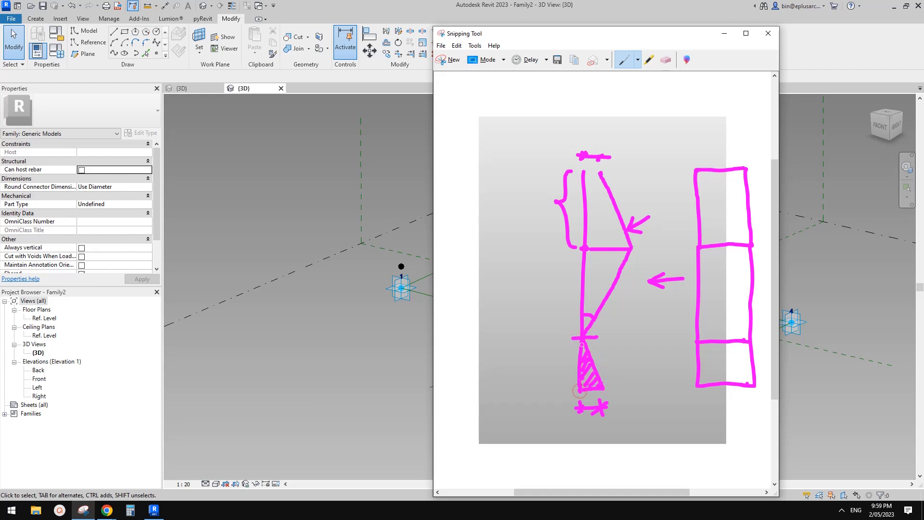
- Draw a hatched triangle atop the sketched profile, mark the angle at its base and label the lower crossing angle a
{"action": "mouse_move", "coordinate": [584, 175]}
{"action": "left_mouse_down"}
{"action": "mouse_move", "coordinate": [599, 160]}
{"action": "mouse_move", "coordinate": [583, 137]}
{"action": "mouse_move", "coordinate": [581, 163]}
{"action": "mouse_move", "coordinate": [592, 161]}
{"action": "left_mouse_up"}
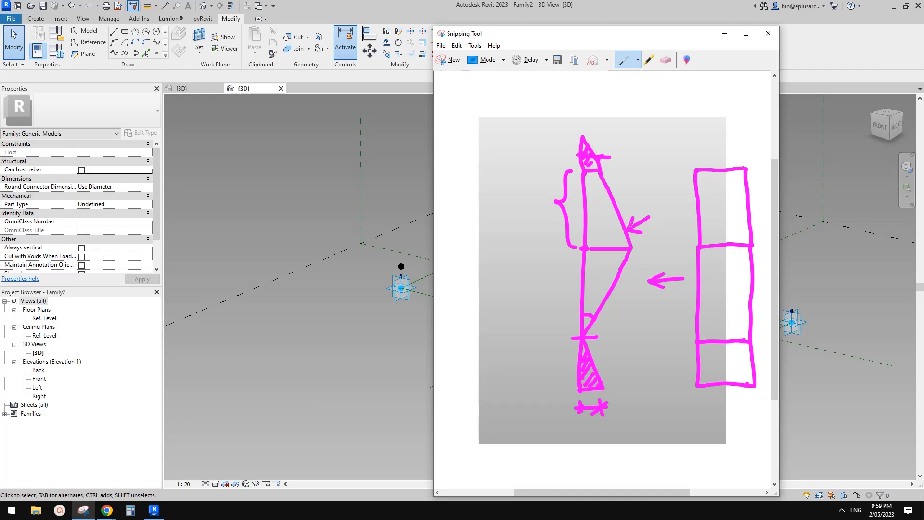
{"action": "left_click_drag", "start_coordinate": [597, 175], "coordinate": [584, 179]}
{"action": "left_click_drag", "start_coordinate": [588, 315], "coordinate": [584, 321]}
{"action": "mouse_move", "coordinate": [591, 312]}
{"action": "left_mouse_down"}
{"action": "mouse_move", "coordinate": [619, 293]}
{"action": "mouse_move", "coordinate": [623, 314]}
{"action": "mouse_move", "coordinate": [590, 311]}
{"action": "mouse_move", "coordinate": [636, 313]}
{"action": "mouse_move", "coordinate": [642, 326]}
{"action": "left_mouse_up"}
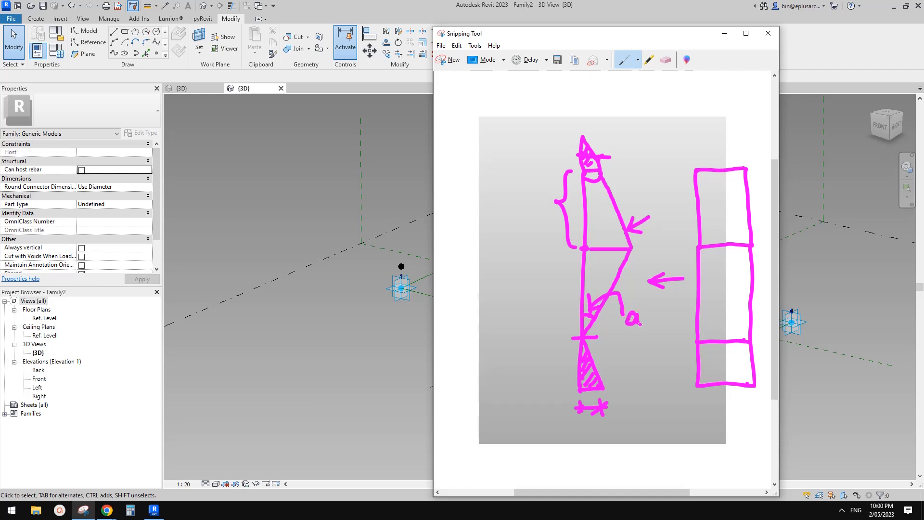
- Bracket the lengths above and below the bend, write rp/2 beside the profile and mark the horizontal offset line
{"action": "mouse_move", "coordinate": [574, 251]}
{"action": "left_mouse_down"}
{"action": "mouse_move", "coordinate": [564, 292]}
{"action": "mouse_move", "coordinate": [574, 338]}
{"action": "left_mouse_up"}
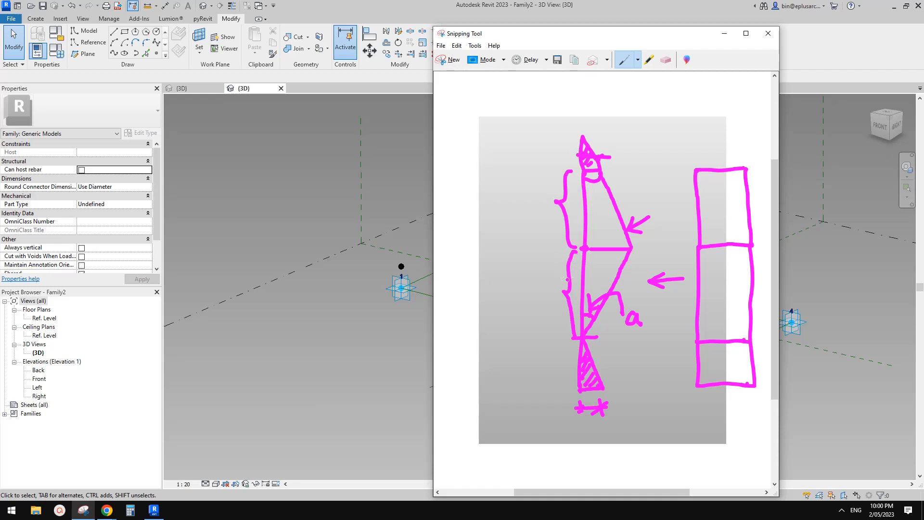
{"action": "left_click_drag", "start_coordinate": [578, 143], "coordinate": [561, 198]}
{"action": "left_click_drag", "start_coordinate": [499, 309], "coordinate": [505, 306]}
{"action": "mouse_move", "coordinate": [511, 304]}
{"action": "left_mouse_down"}
{"action": "mouse_move", "coordinate": [514, 328]}
{"action": "mouse_move", "coordinate": [519, 307]}
{"action": "mouse_move", "coordinate": [526, 317]}
{"action": "left_mouse_up"}
{"action": "left_click_drag", "start_coordinate": [494, 349], "coordinate": [526, 318]}
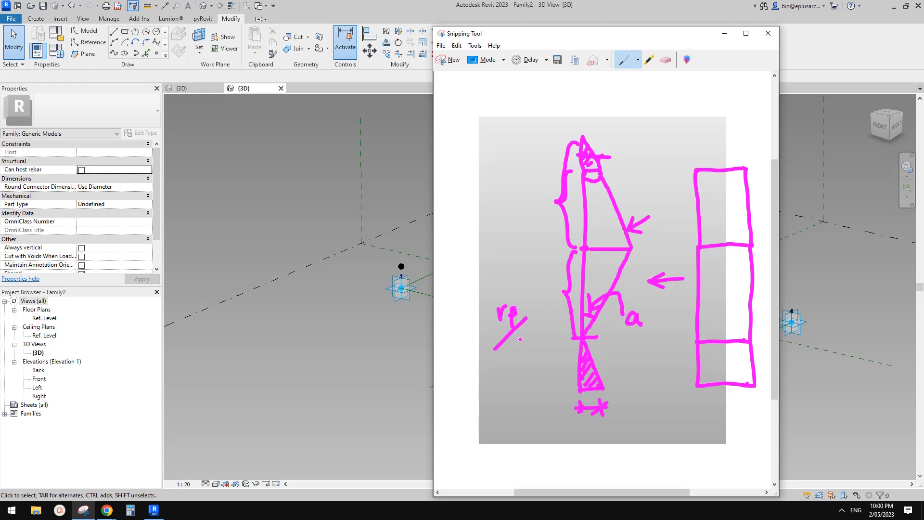
{"action": "mouse_move", "coordinate": [513, 333]}
{"action": "left_mouse_down"}
{"action": "mouse_move", "coordinate": [512, 350]}
{"action": "mouse_move", "coordinate": [533, 353]}
{"action": "left_mouse_up"}
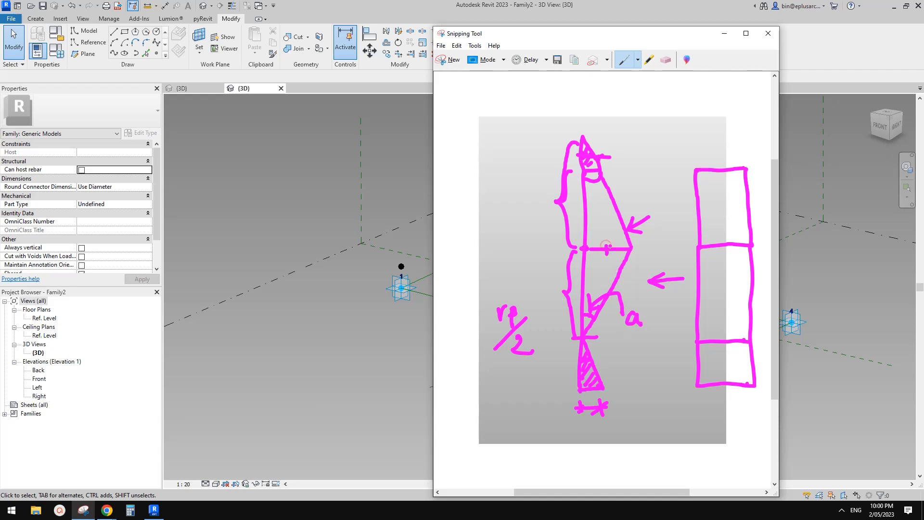
{"action": "left_click_drag", "start_coordinate": [611, 245], "coordinate": [611, 253]}
- Switch to Revit and add an instance family parameter named a, with type Angle, grouped under Dimensions
{"action": "left_click", "coordinate": [350, 260]}
{"action": "scroll", "coordinate": [528, 346], "scroll_direction": "up", "scroll_amount": 3}
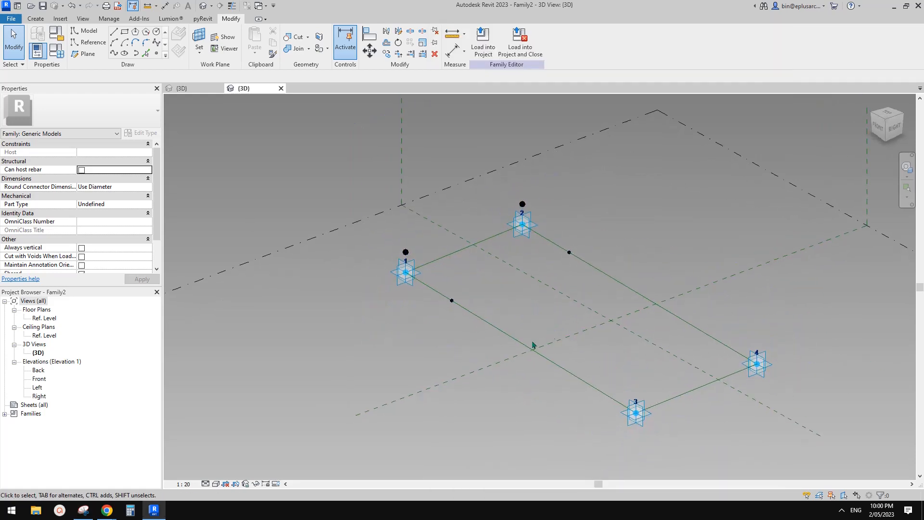
{"action": "mouse_move", "coordinate": [529, 346]}
{"action": "middle_mouse_down"}
{"action": "mouse_move", "coordinate": [548, 319]}
{"action": "mouse_move", "coordinate": [528, 328]}
{"action": "middle_mouse_up"}
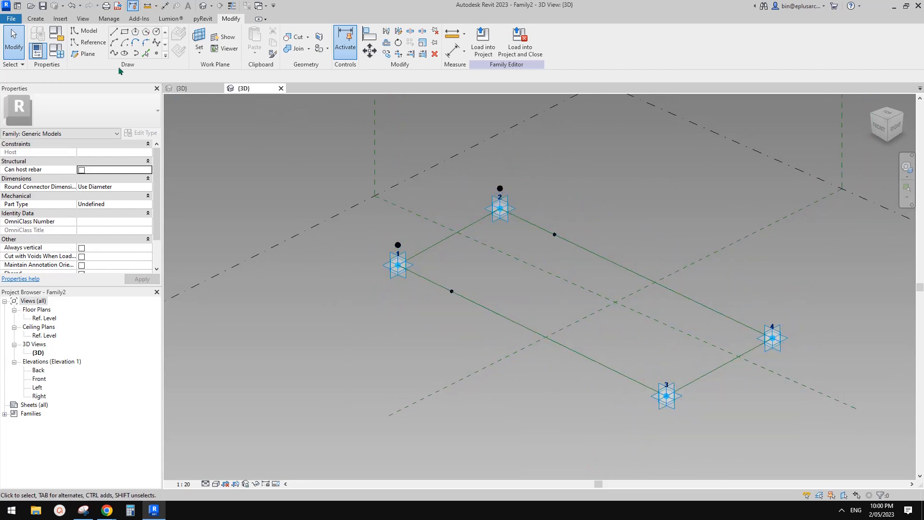
{"action": "left_click", "coordinate": [36, 20]}
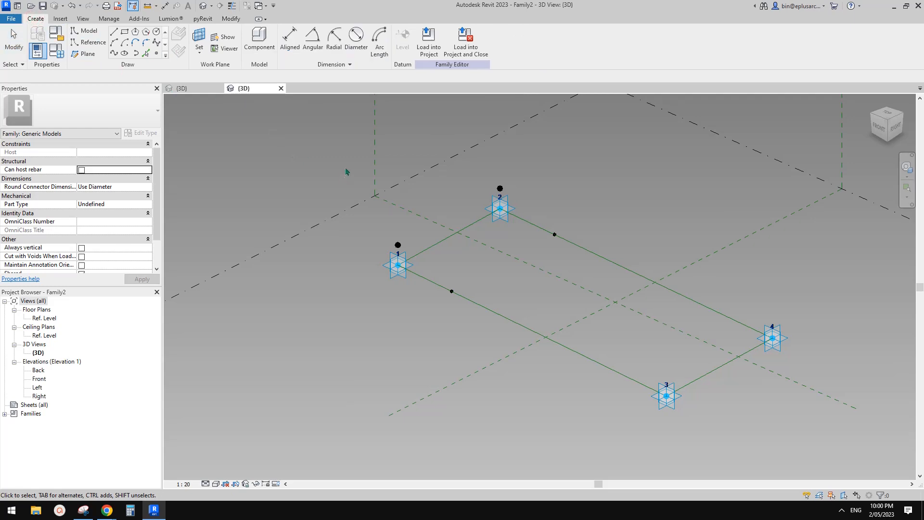
{"action": "left_click", "coordinate": [57, 51]}
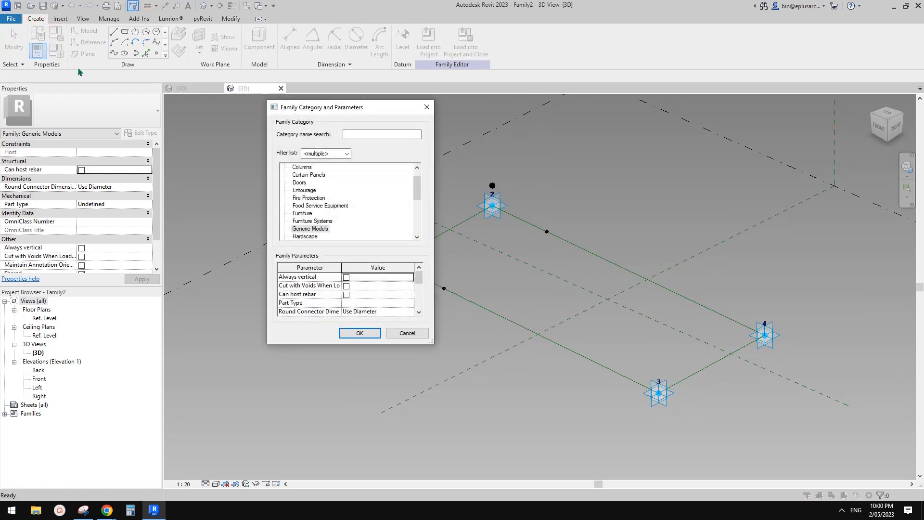
{"action": "key", "text": "Escape"}
{"action": "left_click", "coordinate": [59, 54]}
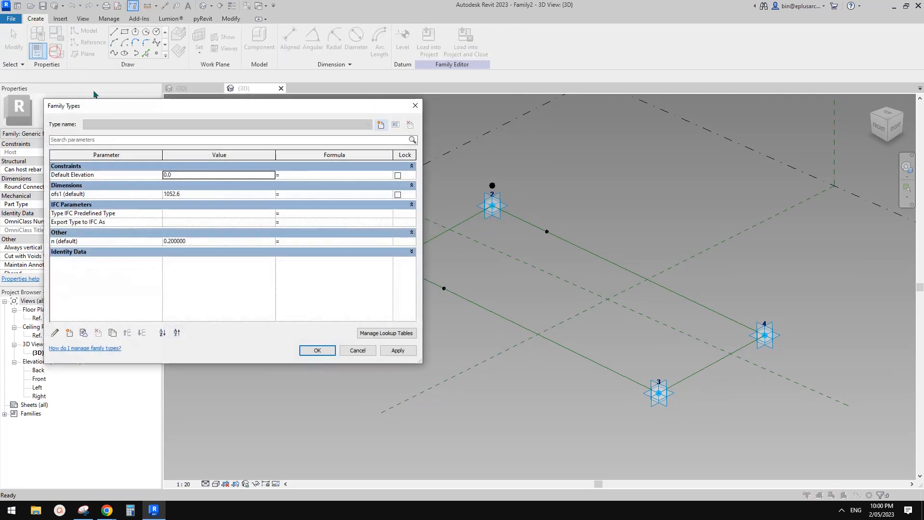
{"action": "left_click", "coordinate": [69, 333]}
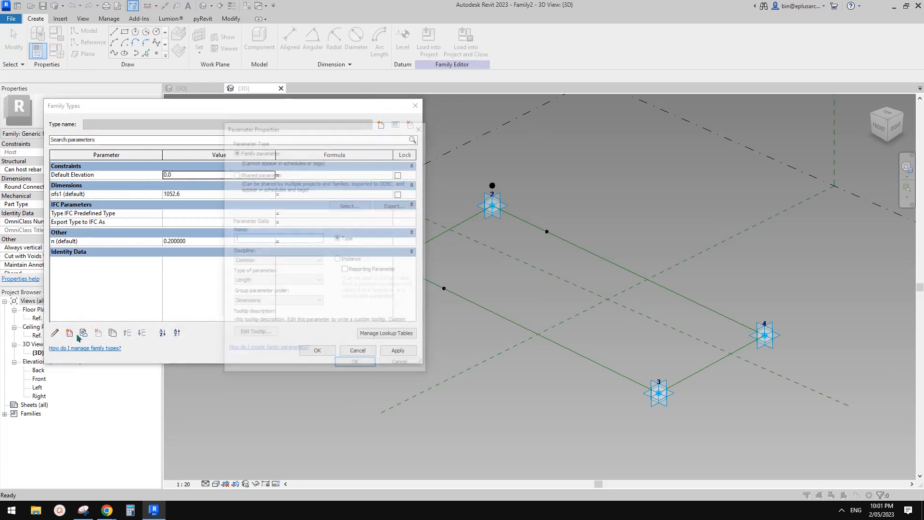
{"action": "type", "text": "a"}
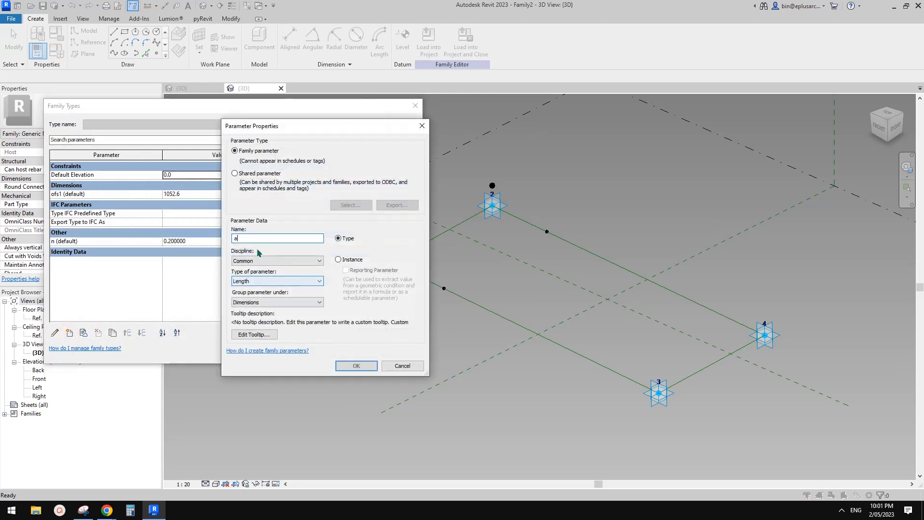
{"action": "left_click", "coordinate": [269, 280]}
{"action": "left_click", "coordinate": [246, 302]}
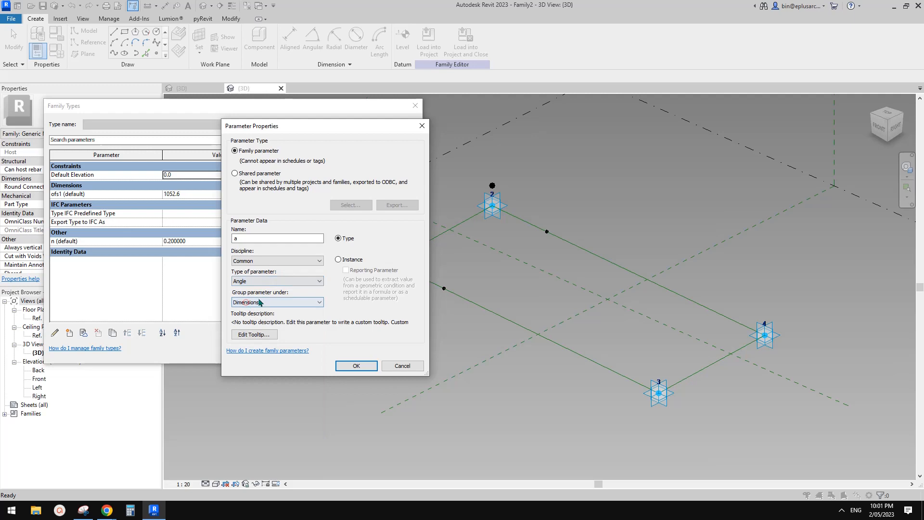
{"action": "left_click", "coordinate": [346, 260]}
{"action": "left_click", "coordinate": [356, 366]}
- Set family parameter a to 10° and apply it to the family
{"action": "left_click", "coordinate": [215, 196]}
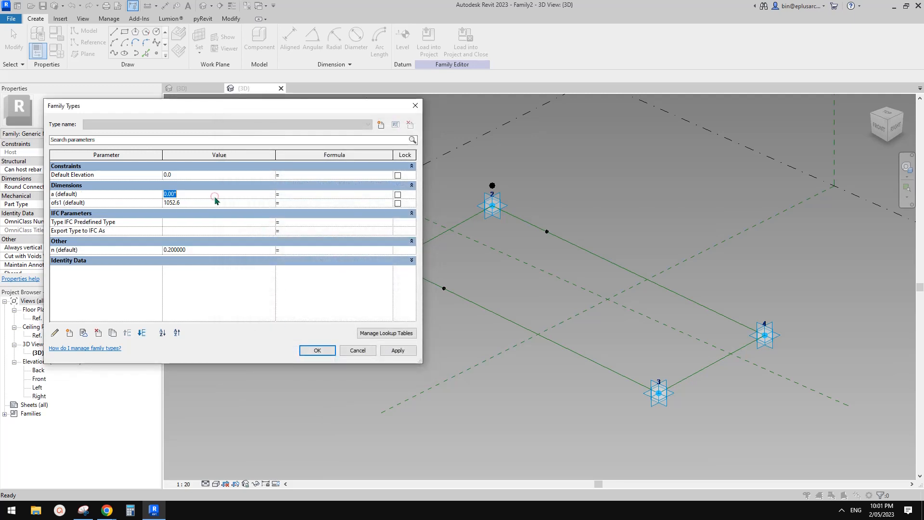
{"action": "type", "text": "10"}
{"action": "left_click", "coordinate": [397, 350]}
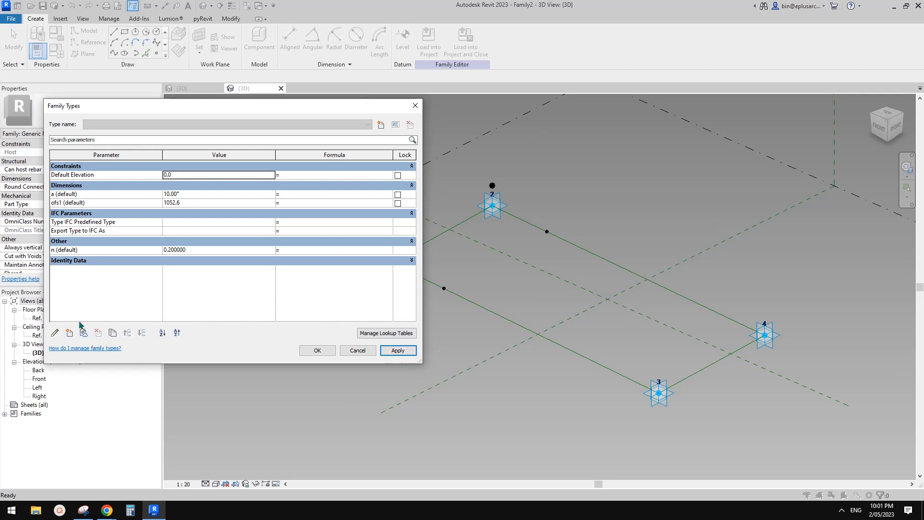
{"action": "left_click", "coordinate": [317, 350]}
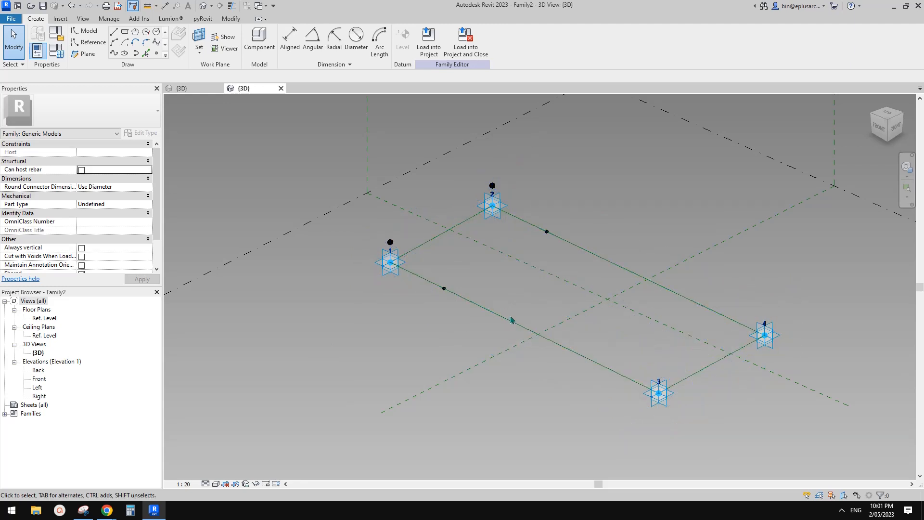
- Set the work plane on the reference line between adaptive points 1 and 3 and dimension the distance between those two points
{"action": "middle_click_drag", "start_coordinate": [370, 247], "coordinate": [357, 246]}
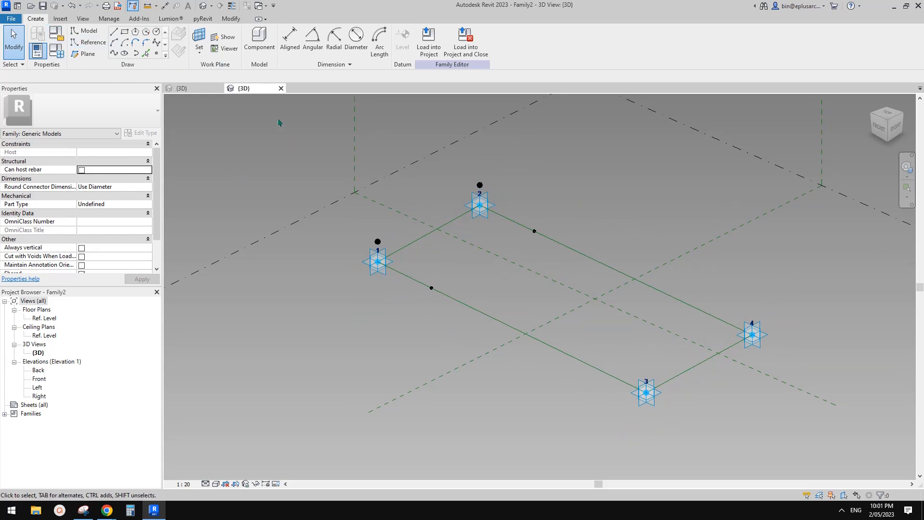
{"action": "left_click", "coordinate": [199, 38]}
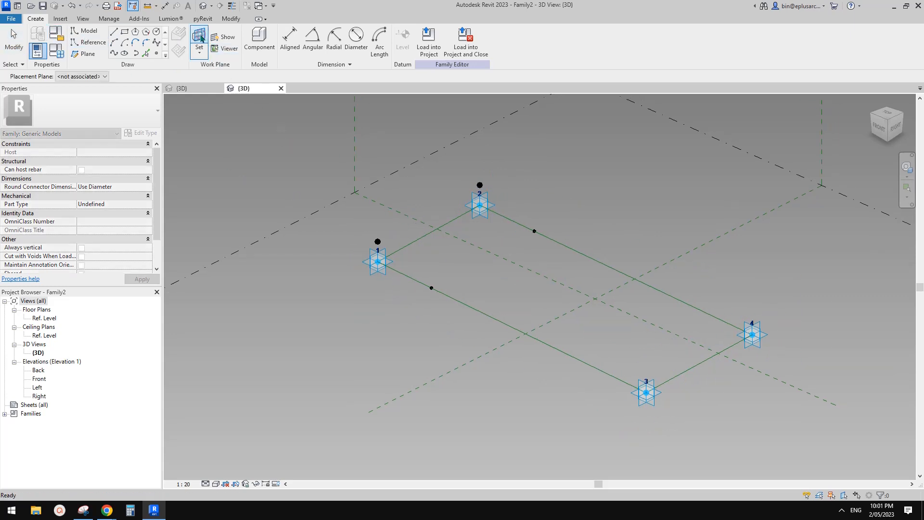
{"action": "left_click", "coordinate": [489, 316]}
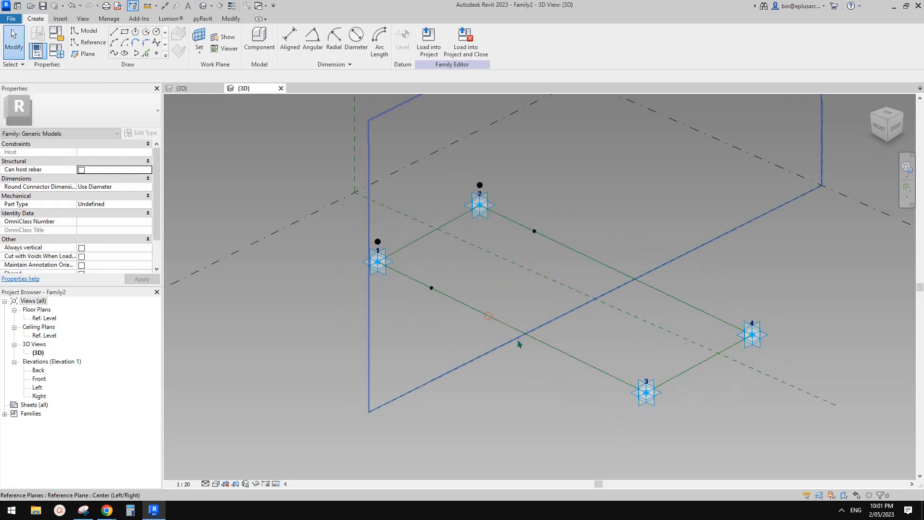
{"action": "key", "text": "Tab"}
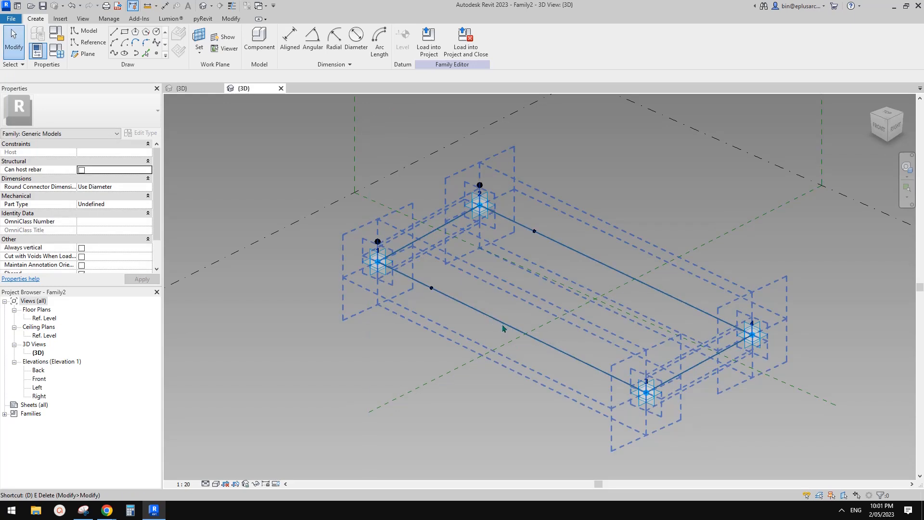
{"action": "key", "text": "d"}
{"action": "key", "text": "i"}
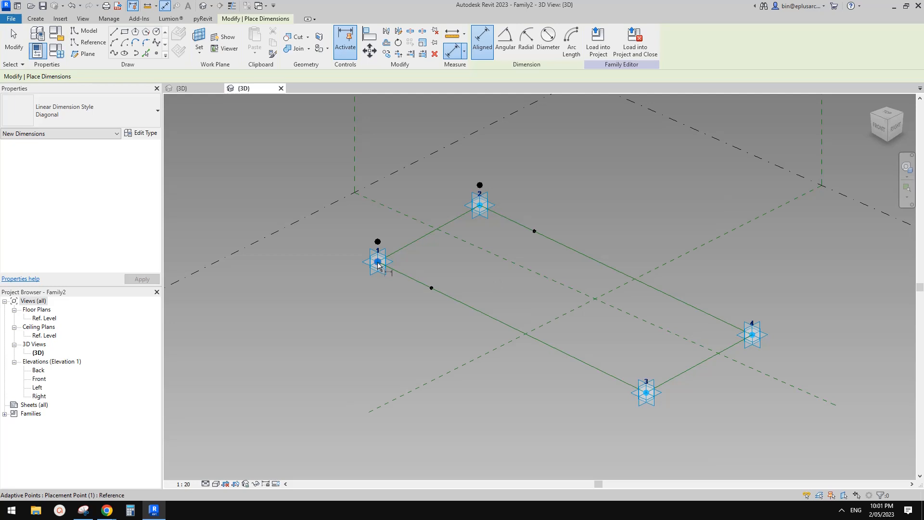
{"action": "left_click", "coordinate": [378, 263]}
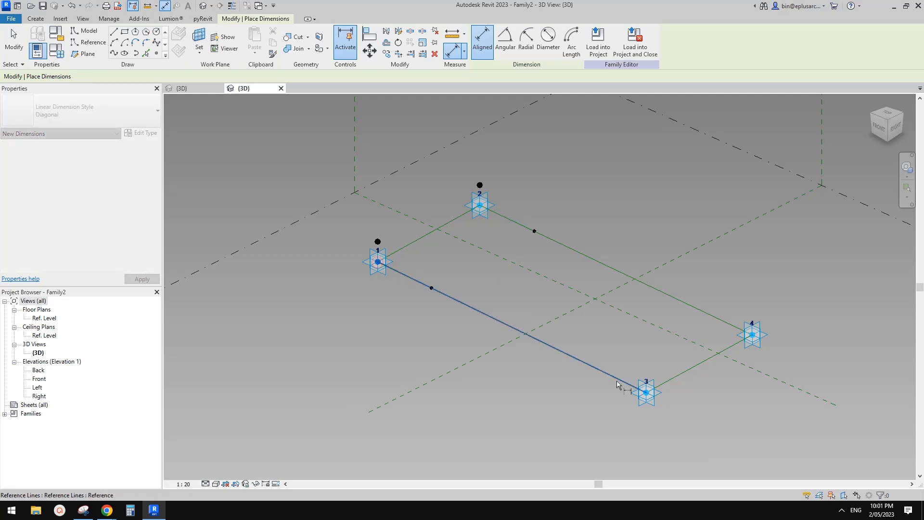
{"action": "left_click", "coordinate": [646, 393]}
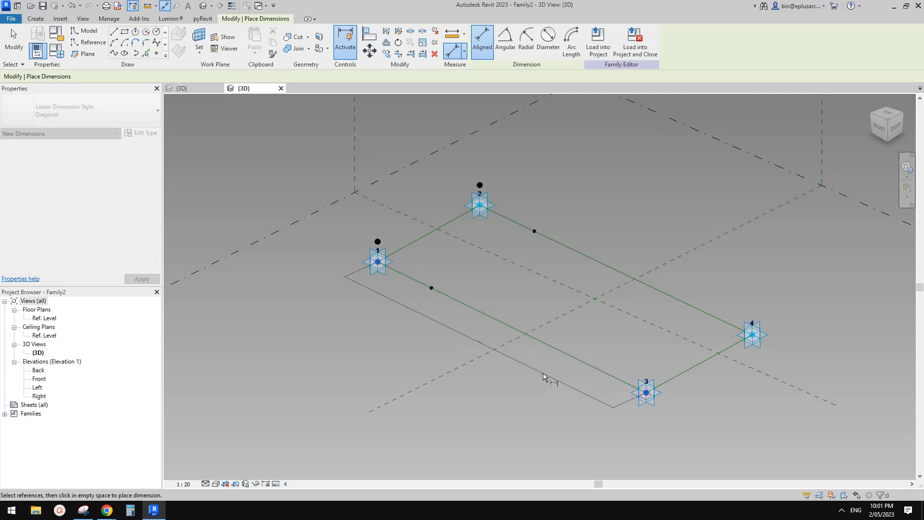
{"action": "left_click", "coordinate": [546, 367]}
{"action": "key", "text": "Escape"}
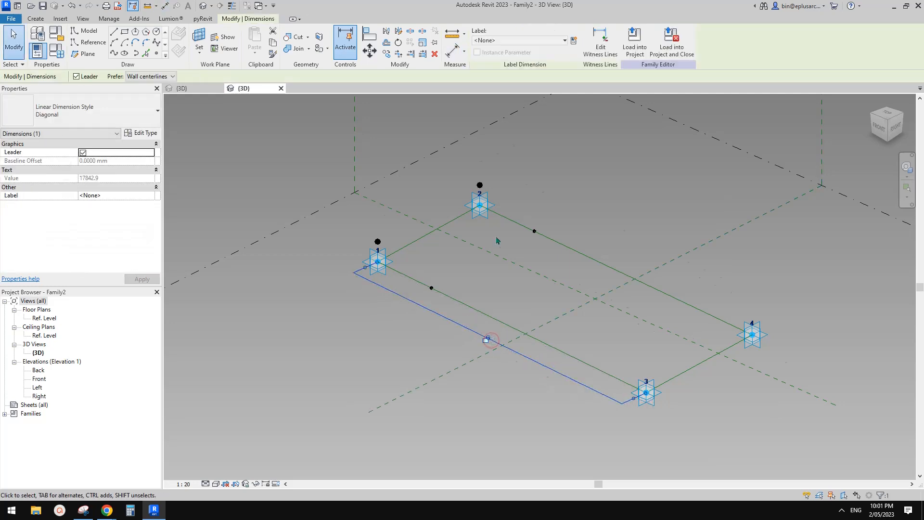
- Label the dimension between points 1 and 3 with a new instance reporting parameter named rp
{"action": "left_click", "coordinate": [574, 41]}
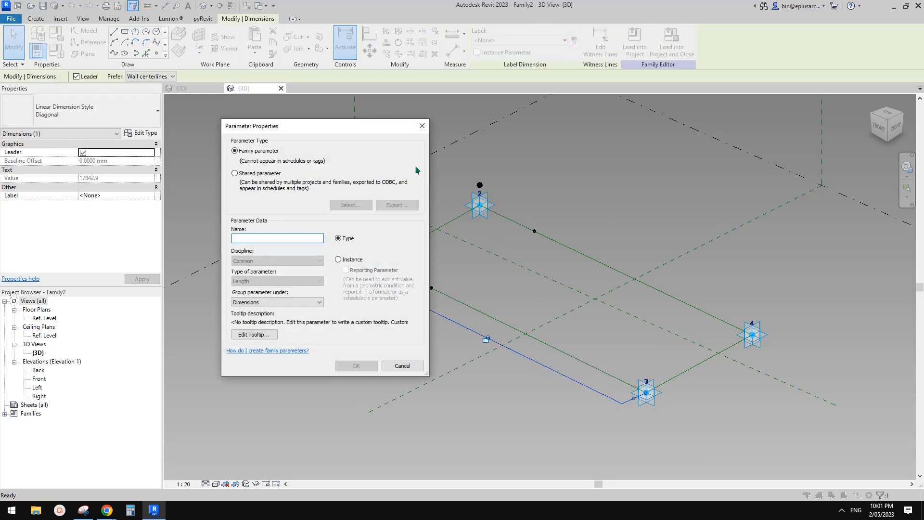
{"action": "type", "text": "rpl"}
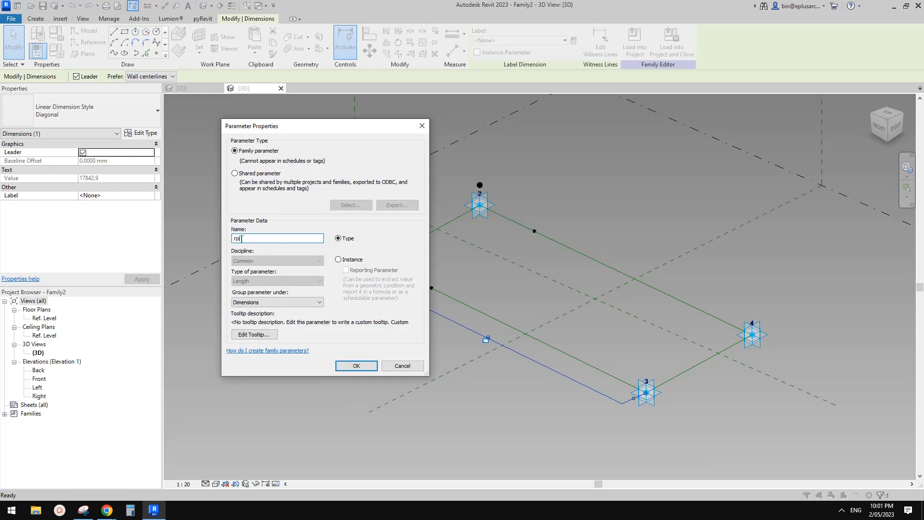
{"action": "left_click", "coordinate": [338, 260]}
{"action": "left_click", "coordinate": [346, 271]}
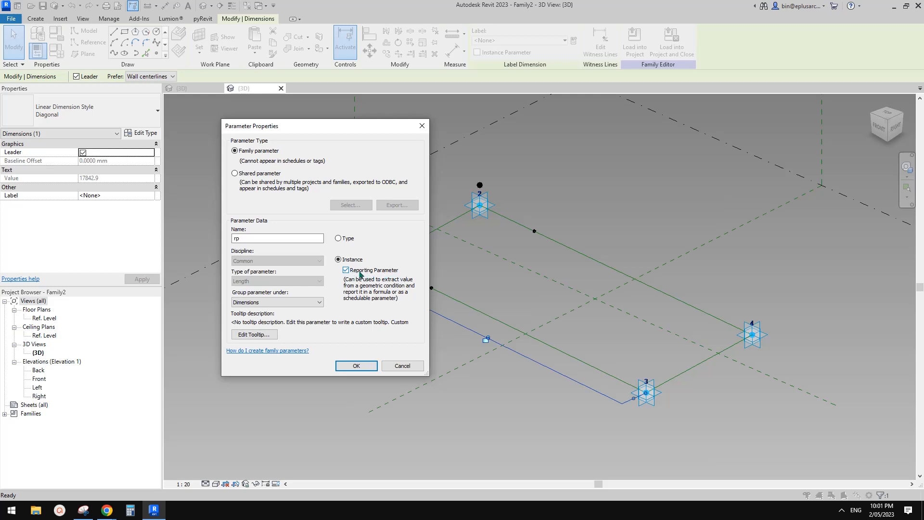
{"action": "left_click", "coordinate": [372, 369]}
{"action": "middle_click_drag", "start_coordinate": [426, 355], "coordinate": [386, 330], "text": "shift"}
{"action": "scroll", "coordinate": [406, 335], "scroll_direction": "up", "scroll_amount": 1}
{"action": "left_click", "coordinate": [239, 438]}
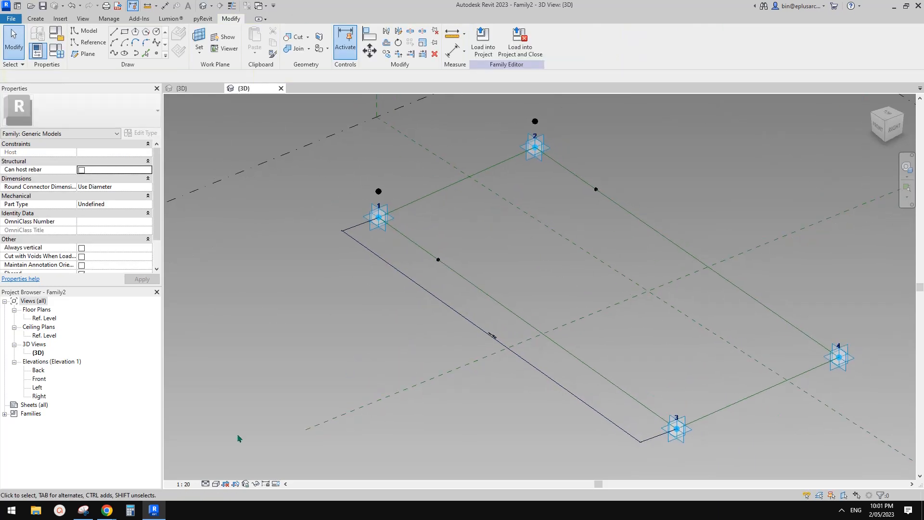
- Switch to the Snipping Tool sketch and write "ofs2 =" above the profile
{"action": "left_click", "coordinate": [83, 510]}
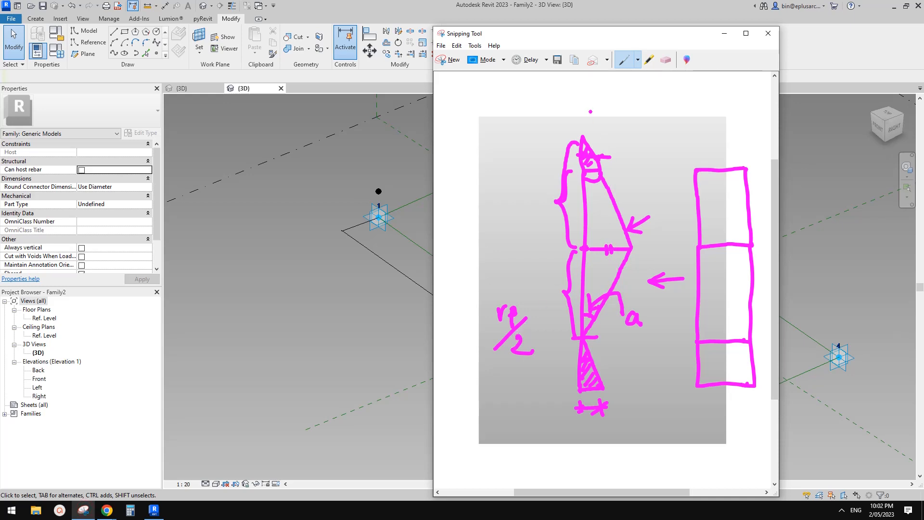
{"action": "mouse_move", "coordinate": [569, 94]}
{"action": "left_mouse_down"}
{"action": "mouse_move", "coordinate": [560, 99]}
{"action": "mouse_move", "coordinate": [568, 94]}
{"action": "left_mouse_up"}
{"action": "mouse_move", "coordinate": [580, 87]}
{"action": "left_mouse_down"}
{"action": "mouse_move", "coordinate": [576, 108]}
{"action": "mouse_move", "coordinate": [585, 96]}
{"action": "mouse_move", "coordinate": [579, 104]}
{"action": "mouse_move", "coordinate": [632, 98]}
{"action": "left_mouse_up"}
{"action": "left_click_drag", "start_coordinate": [621, 104], "coordinate": [633, 104]}
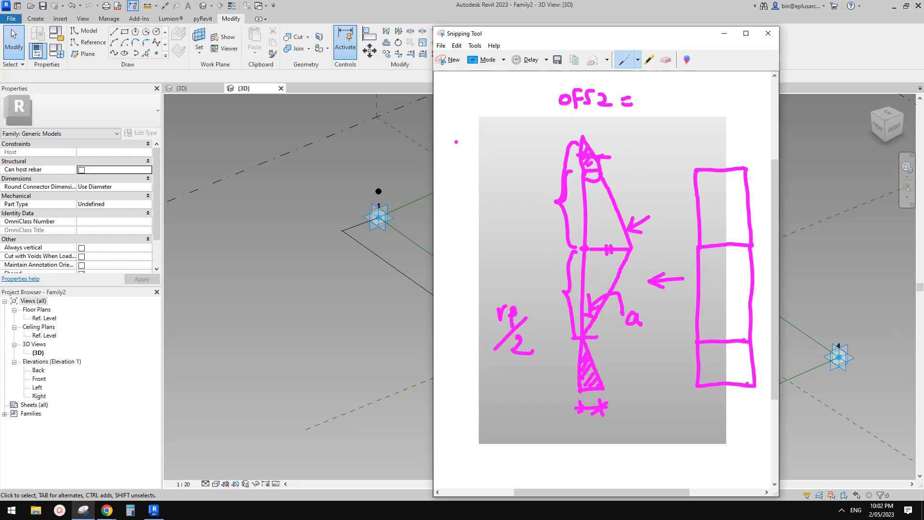
- Write the relation tan(a) = ofs2 / (rp/2) beside the top of the sketched profile
{"action": "left_click_drag", "start_coordinate": [457, 124], "coordinate": [459, 146]}
{"action": "left_click_drag", "start_coordinate": [443, 132], "coordinate": [461, 131]}
{"action": "left_click_drag", "start_coordinate": [471, 135], "coordinate": [475, 143]}
{"action": "left_click_drag", "start_coordinate": [476, 134], "coordinate": [490, 145]}
{"action": "mouse_move", "coordinate": [495, 126]}
{"action": "left_mouse_down"}
{"action": "mouse_move", "coordinate": [498, 141]}
{"action": "mouse_move", "coordinate": [520, 148]}
{"action": "mouse_move", "coordinate": [544, 132]}
{"action": "mouse_move", "coordinate": [547, 140]}
{"action": "mouse_move", "coordinate": [552, 123]}
{"action": "mouse_move", "coordinate": [588, 129]}
{"action": "mouse_move", "coordinate": [543, 161]}
{"action": "mouse_move", "coordinate": [549, 146]}
{"action": "left_mouse_up"}
{"action": "mouse_move", "coordinate": [553, 144]}
{"action": "left_mouse_down"}
{"action": "mouse_move", "coordinate": [548, 162]}
{"action": "mouse_move", "coordinate": [540, 150]}
{"action": "mouse_move", "coordinate": [569, 159]}
{"action": "left_mouse_up"}
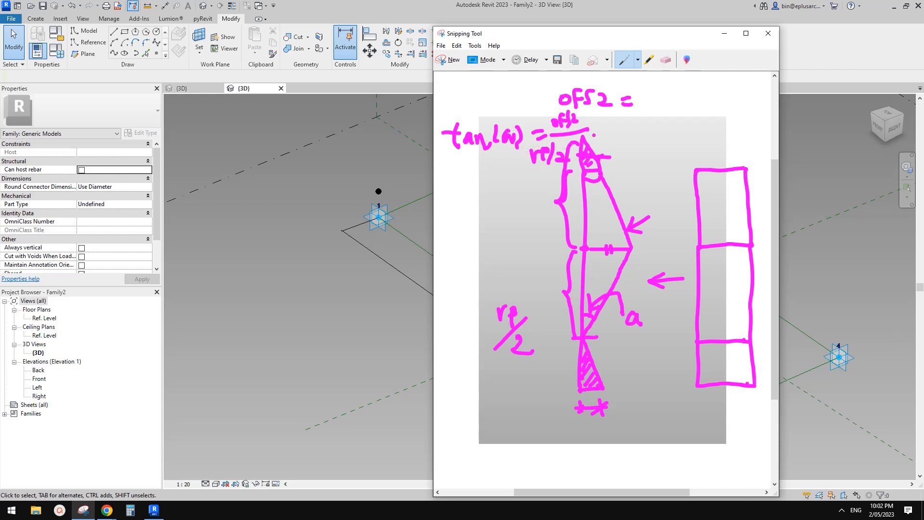
- Strike out the rp/2 denominator, write * rp/2 above tan(a) and circle the resulting expression for ofs2
{"action": "left_click_drag", "start_coordinate": [528, 155], "coordinate": [576, 154]}
{"action": "left_click_drag", "start_coordinate": [478, 101], "coordinate": [466, 109]}
{"action": "mouse_move", "coordinate": [466, 101]}
{"action": "left_mouse_down"}
{"action": "mouse_move", "coordinate": [478, 109]}
{"action": "mouse_move", "coordinate": [505, 92]}
{"action": "left_mouse_up"}
{"action": "left_click_drag", "start_coordinate": [511, 99], "coordinate": [525, 111]}
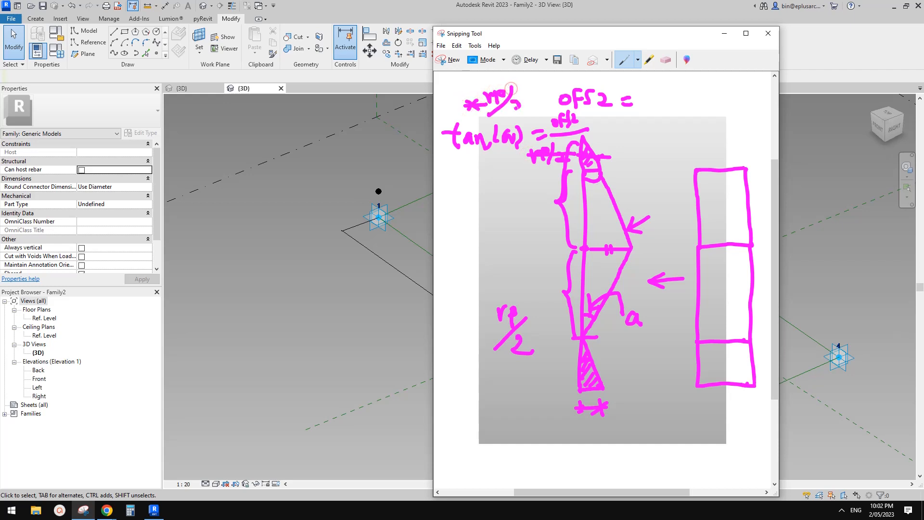
{"action": "mouse_move", "coordinate": [461, 162]}
{"action": "left_mouse_down"}
{"action": "mouse_move", "coordinate": [511, 160]}
{"action": "mouse_move", "coordinate": [450, 109]}
{"action": "mouse_move", "coordinate": [461, 166]}
{"action": "left_mouse_up"}
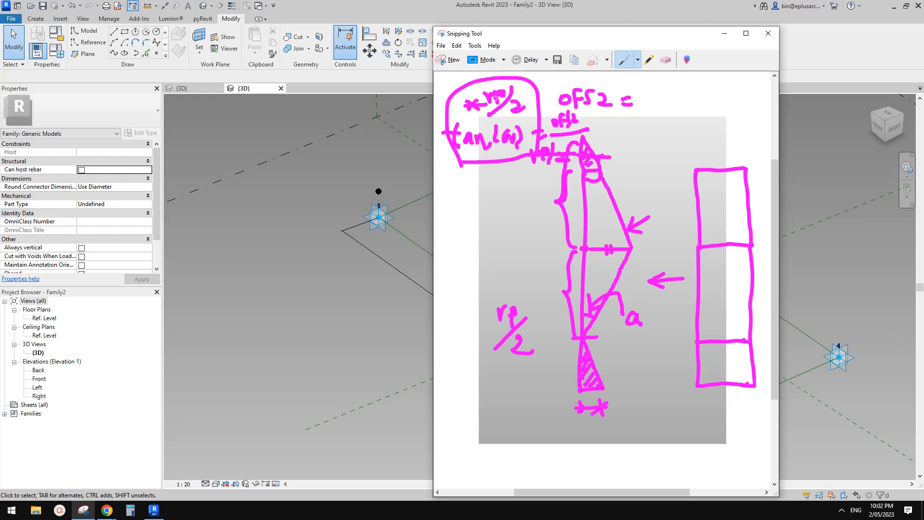
- Switch to Revit and place a reference point on the horizontal work plane of the hosted point between points 1 and 3, at that point's location
{"action": "left_click", "coordinate": [355, 197]}
{"action": "left_click", "coordinate": [57, 51]}
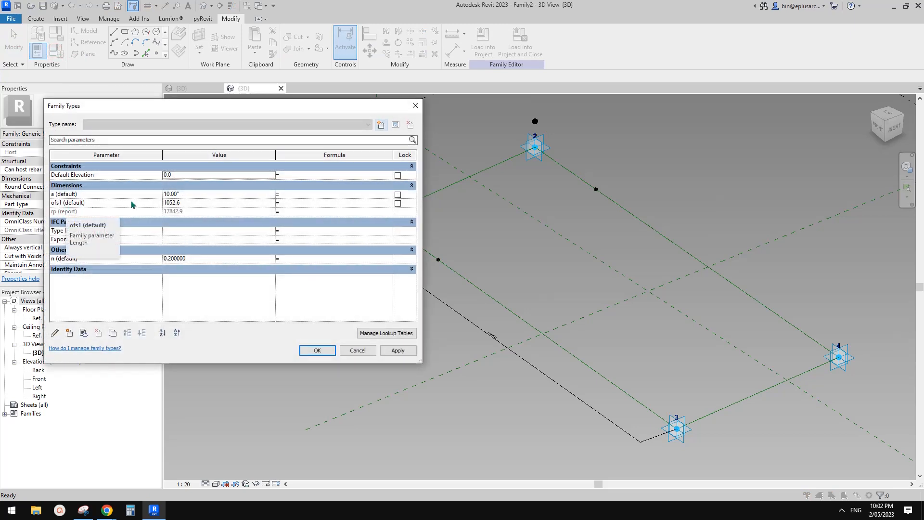
{"action": "left_click", "coordinate": [415, 108]}
{"action": "middle_click_drag", "start_coordinate": [520, 220], "coordinate": [481, 257], "text": "shift"}
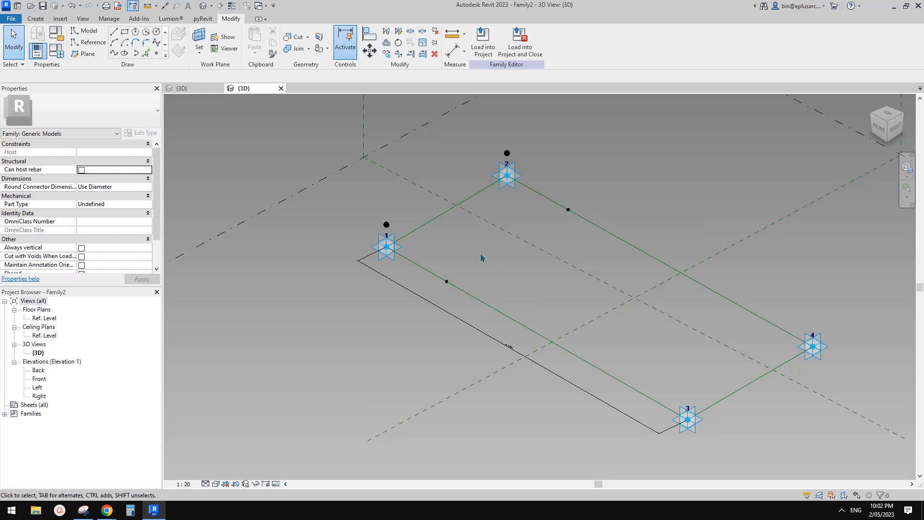
{"action": "left_click", "coordinate": [156, 53]}
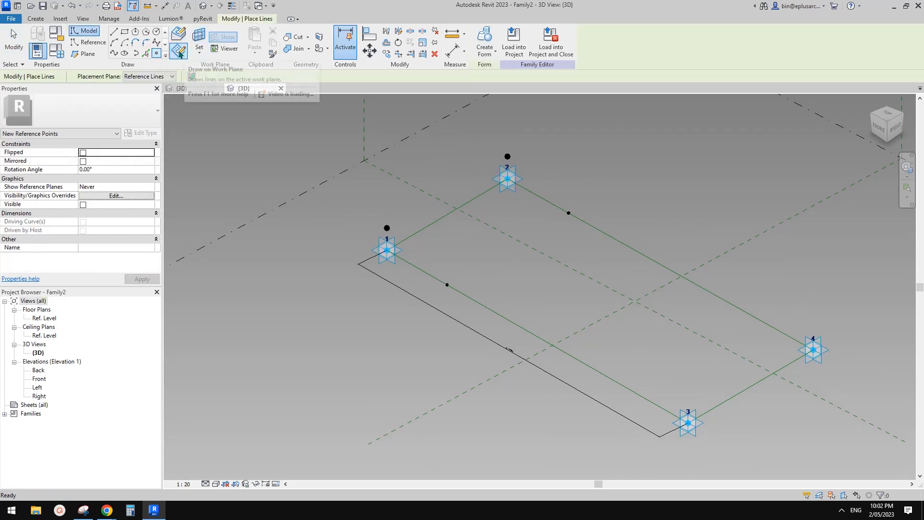
{"action": "left_click", "coordinate": [198, 35]}
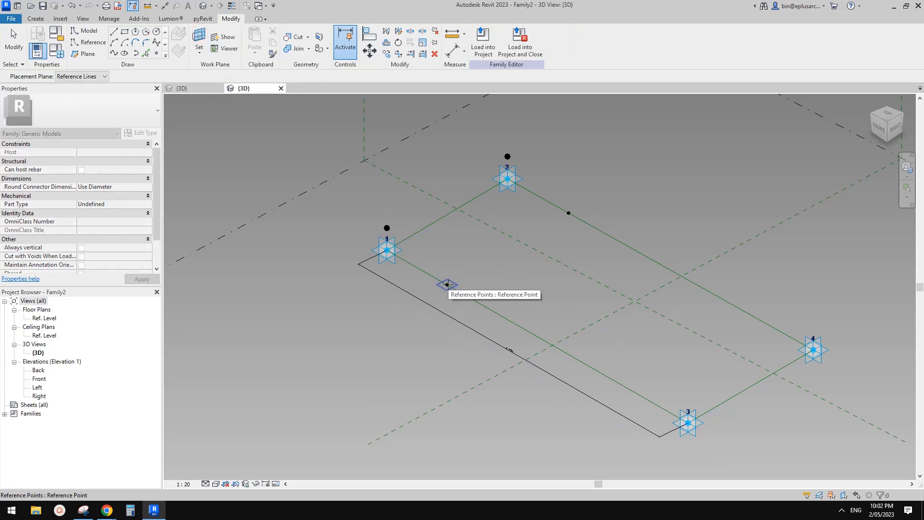
{"action": "left_click", "coordinate": [447, 285]}
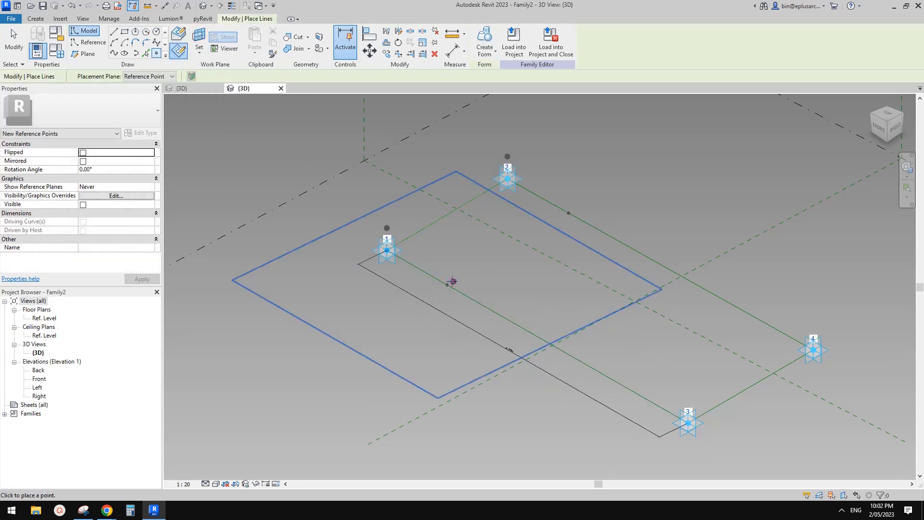
{"action": "left_click", "coordinate": [447, 285]}
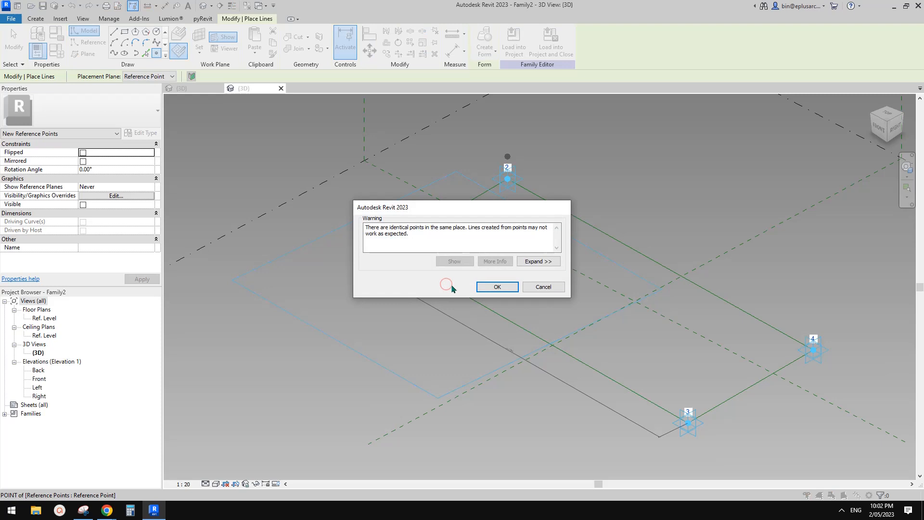
{"action": "left_click", "coordinate": [498, 287]}
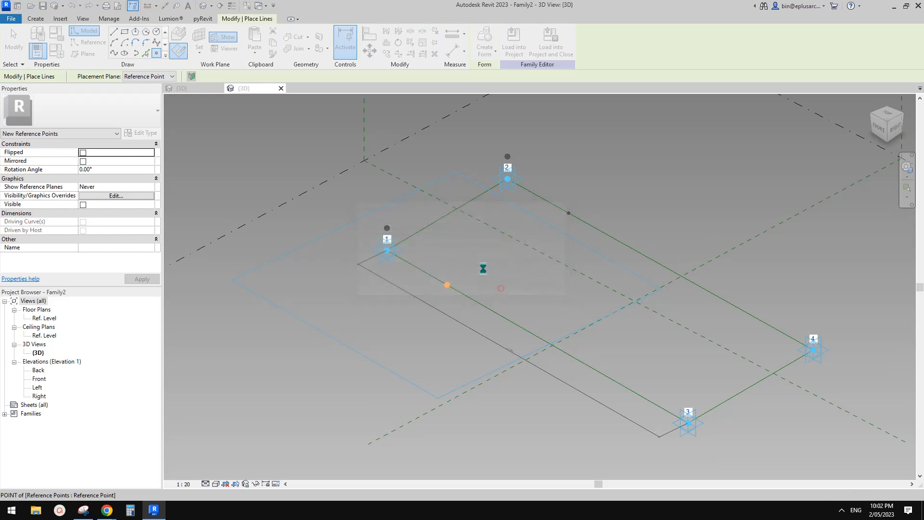
- Finish placing points and move the new reference point about 1343.7 below its host point on the line between points 1 and 3
{"action": "key", "text": "Escape"}
{"action": "key", "text": "Escape"}
{"action": "left_click", "coordinate": [448, 285]}
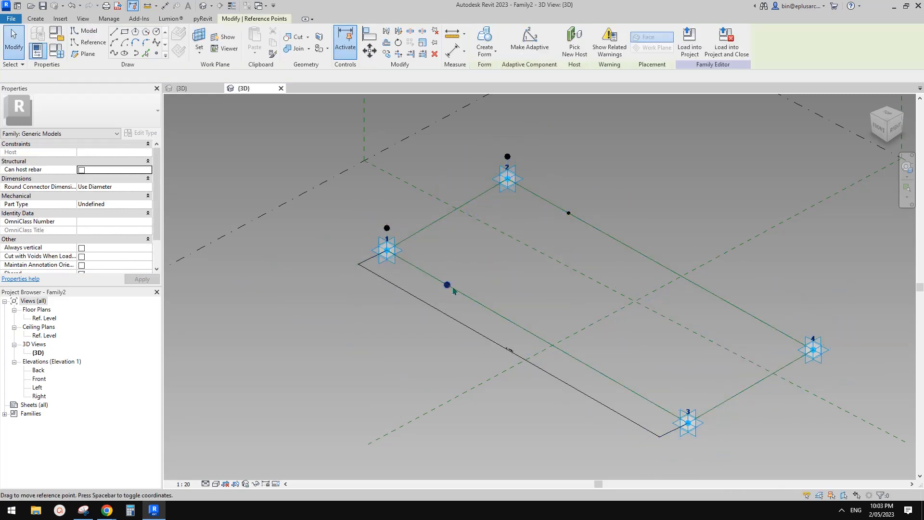
{"action": "left_click_drag", "start_coordinate": [447, 302], "coordinate": [448, 333]}
{"action": "scroll", "coordinate": [449, 327], "scroll_direction": "up", "scroll_amount": 3}
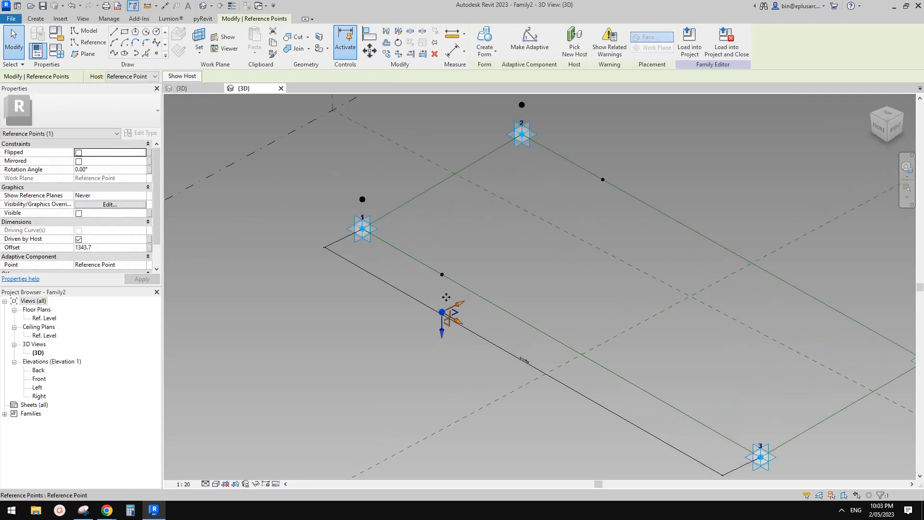
- Set the rotation angle of the hosted point between points 1 and 3 to 180° to flip its offset point upward
{"action": "left_click", "coordinate": [435, 262]}
{"action": "left_click", "coordinate": [442, 274]}
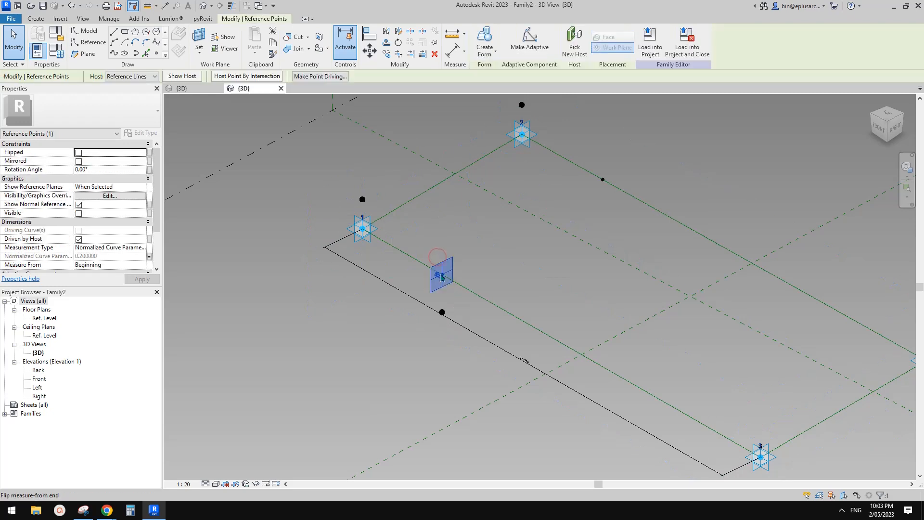
{"action": "left_click", "coordinate": [105, 171]}
{"action": "type", "text": "180"}
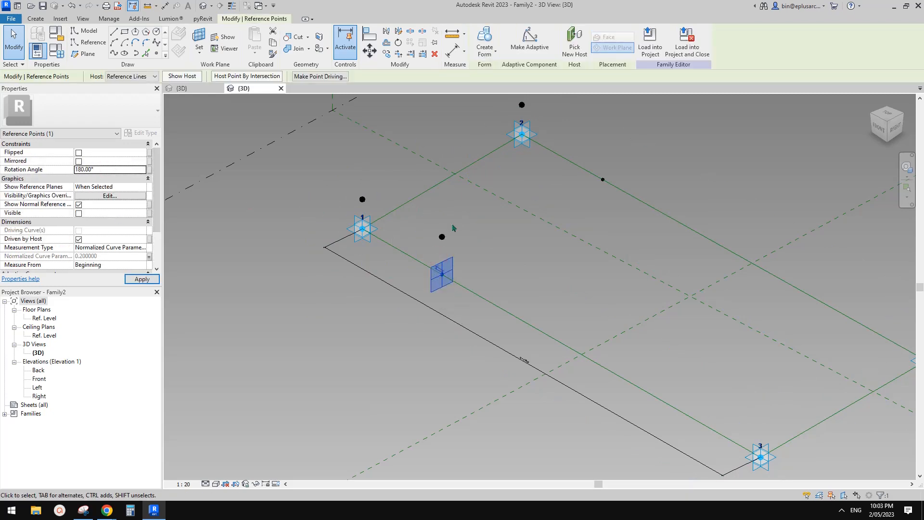
{"action": "left_click", "coordinate": [452, 228]}
- Place a reference point on the horizontal work plane of the hosted point between points 2 and 4, at that point's location
{"action": "left_click", "coordinate": [156, 53]}
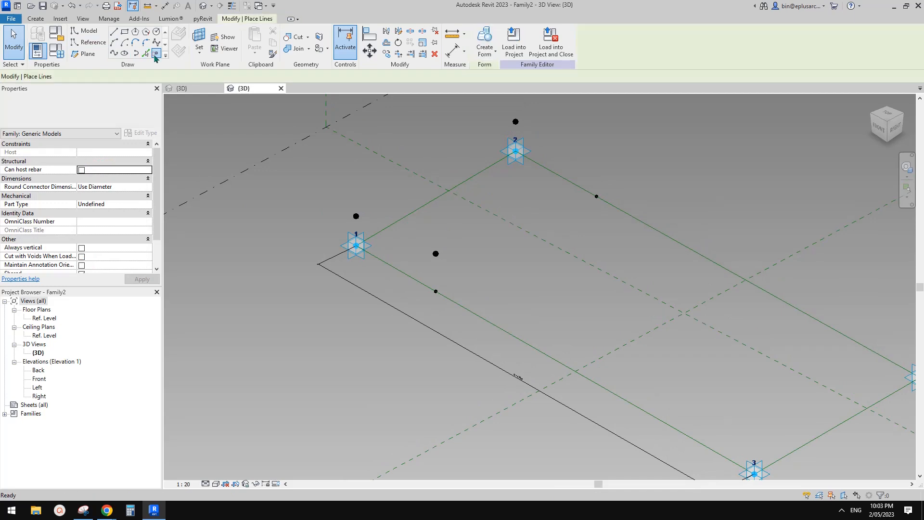
{"action": "left_click", "coordinate": [198, 39]}
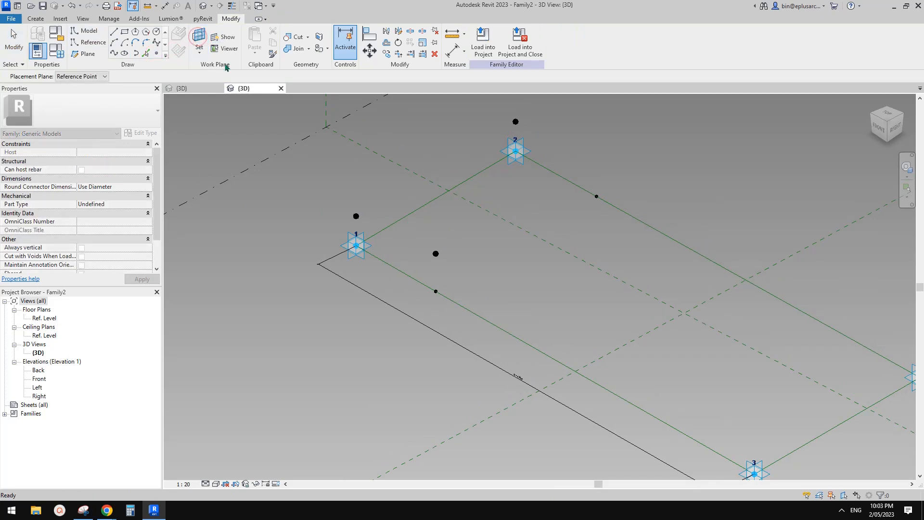
{"action": "key", "text": "Tab"}
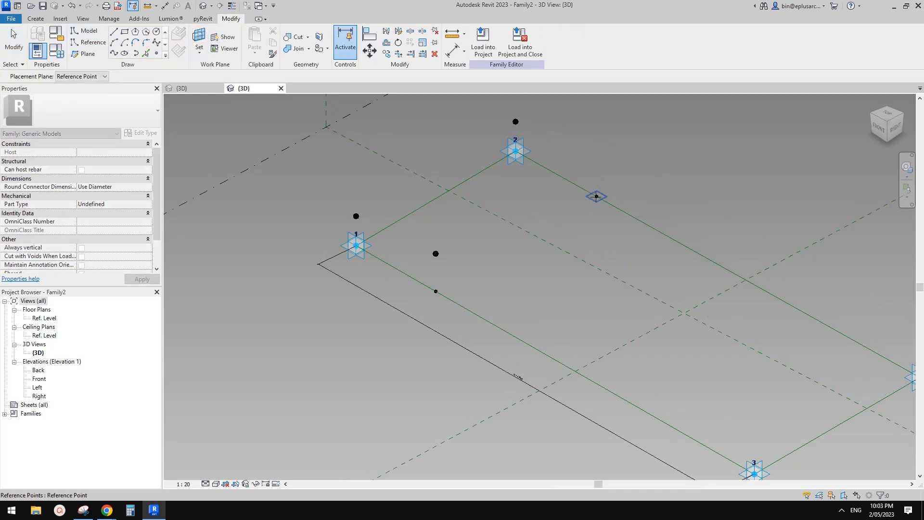
{"action": "left_click", "coordinate": [596, 196]}
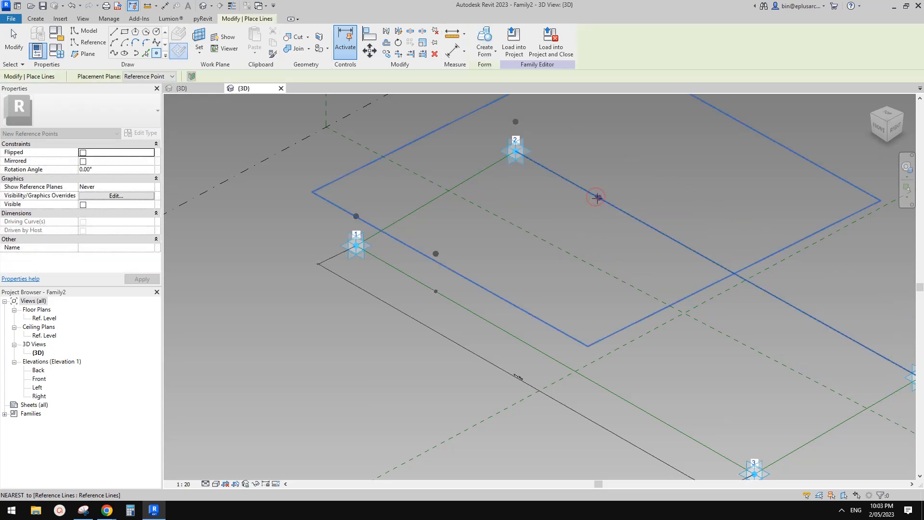
{"action": "left_click", "coordinate": [597, 196]}
{"action": "left_click", "coordinate": [495, 287]}
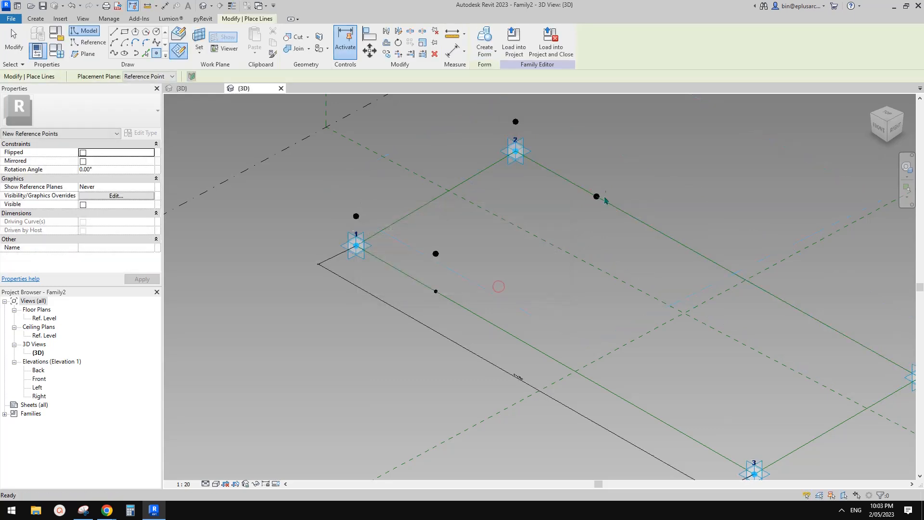
- Offset the new point about 906.6 from its host between points 2 and 4, and set the host's rotation angle to 180°
{"action": "left_click", "coordinate": [596, 197]}
{"action": "left_click_drag", "start_coordinate": [597, 218], "coordinate": [597, 244]}
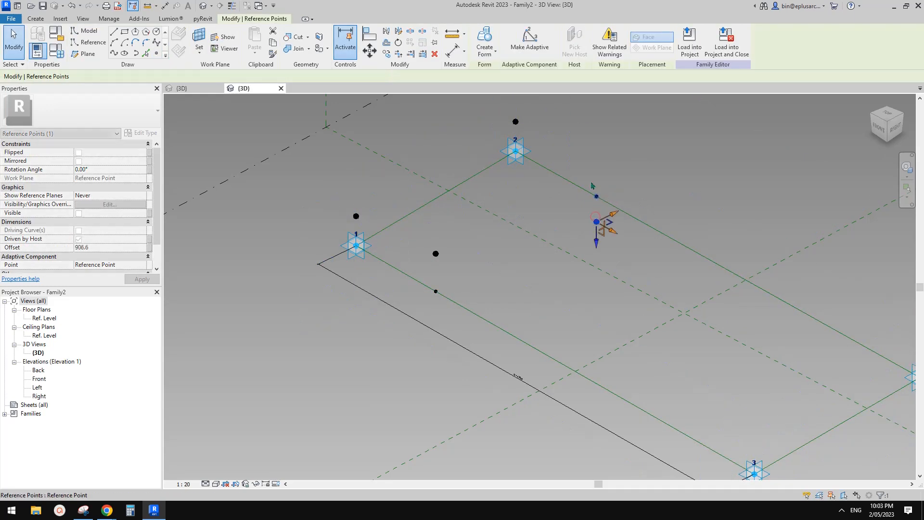
{"action": "left_click_drag", "start_coordinate": [587, 169], "coordinate": [608, 202]}
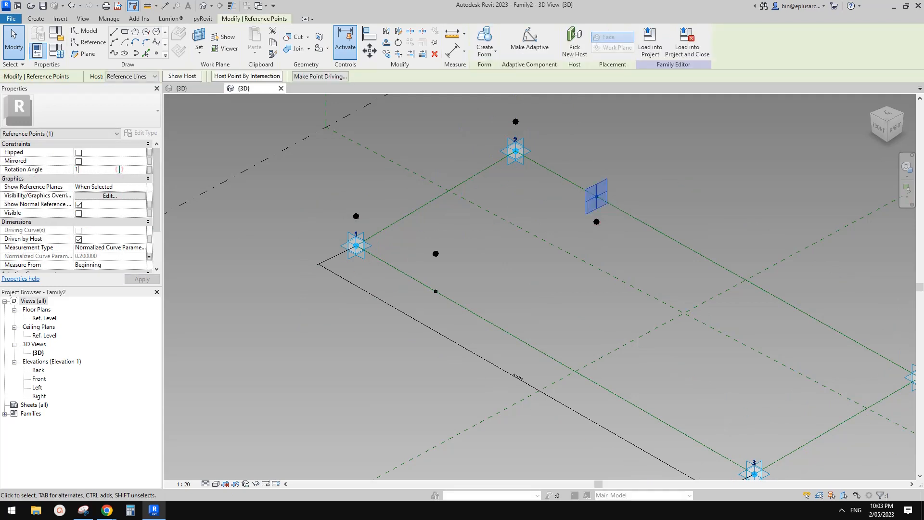
{"action": "left_click", "coordinate": [120, 169]}
{"action": "type", "text": "180"}
{"action": "left_click", "coordinate": [550, 239]}
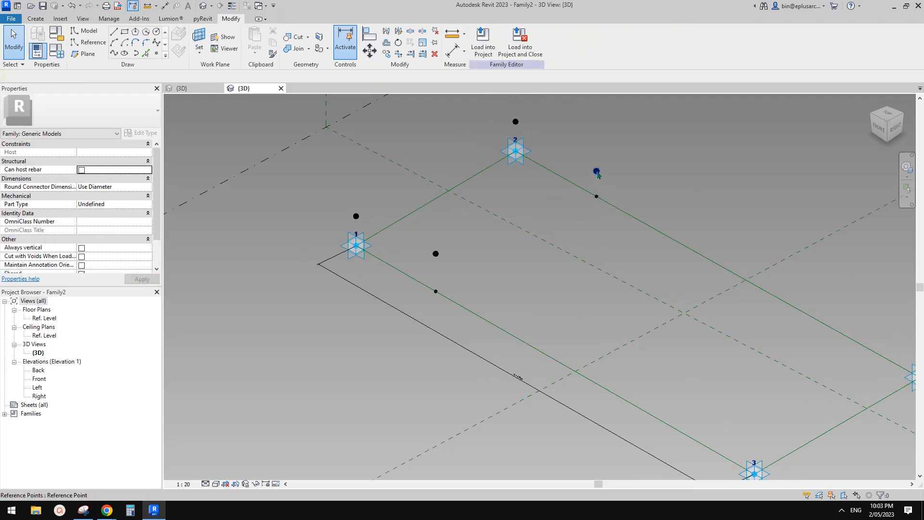
- Associate the offset of both raised intermediate points with a new instance parameter named ofs2
{"action": "left_click", "coordinate": [597, 172]}
{"action": "left_click", "coordinate": [436, 253], "text": "ctrl"}
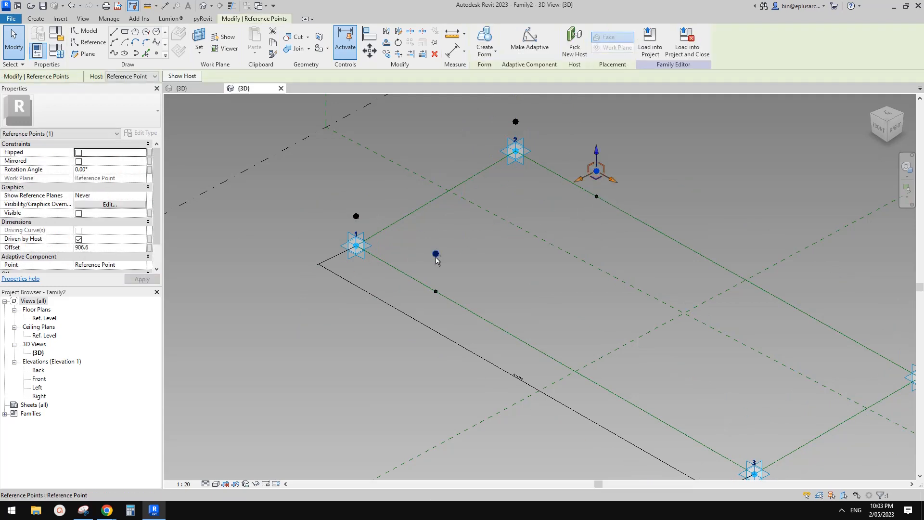
{"action": "left_click", "coordinate": [150, 248]}
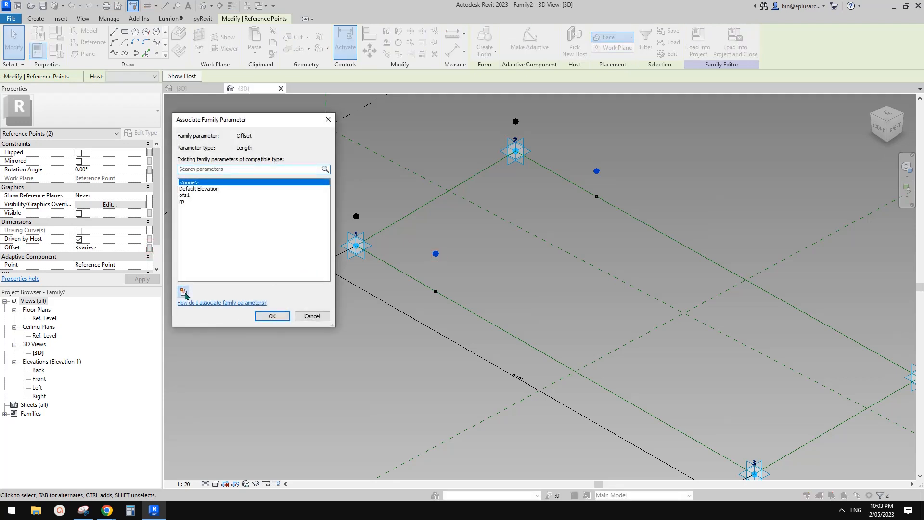
{"action": "left_click", "coordinate": [184, 289]}
{"action": "type", "text": "ofs2"}
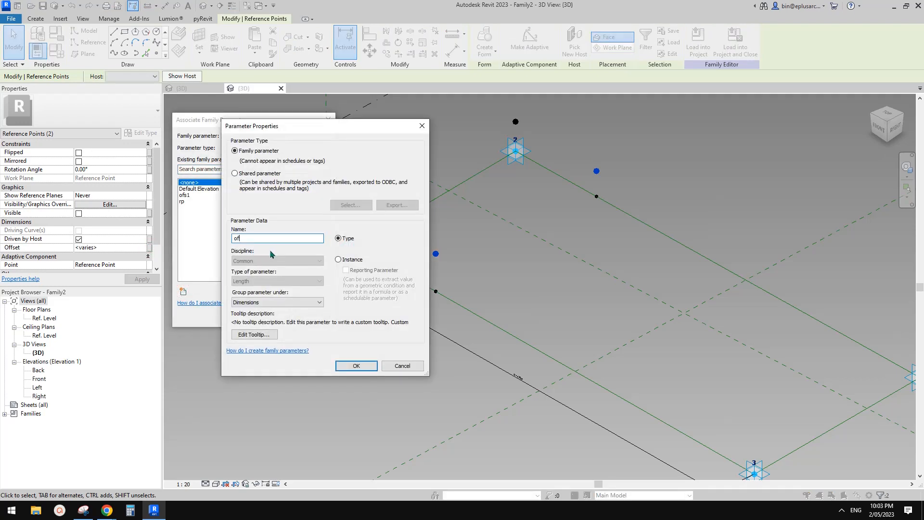
{"action": "left_click", "coordinate": [338, 259]}
{"action": "left_click", "coordinate": [356, 366]}
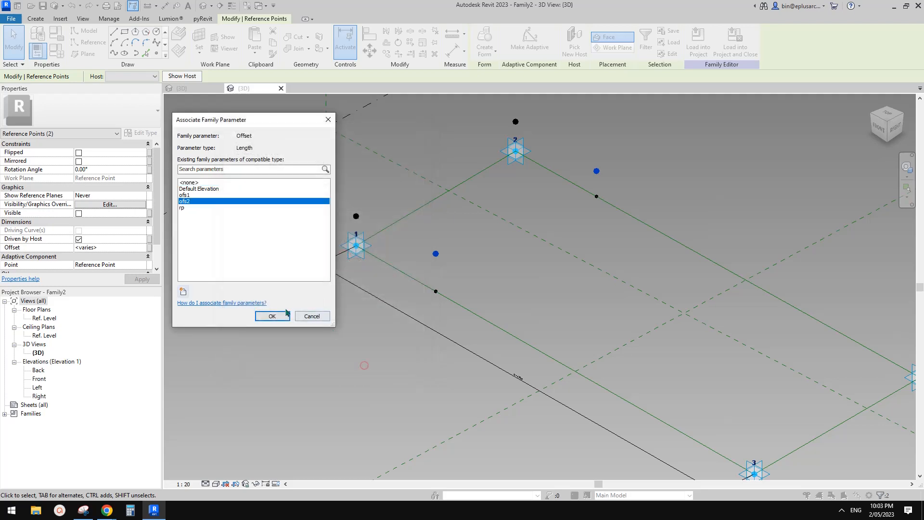
{"action": "left_click", "coordinate": [277, 312]}
- Check the sketched relation and give the family parameter ofs2 the formula tan(a) * rp / 2
{"action": "left_click", "coordinate": [57, 50]}
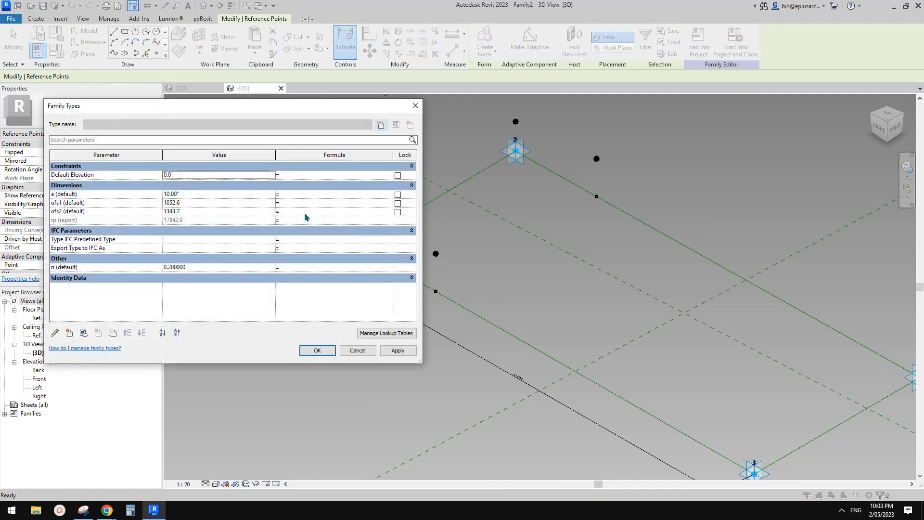
{"action": "left_click", "coordinate": [83, 510]}
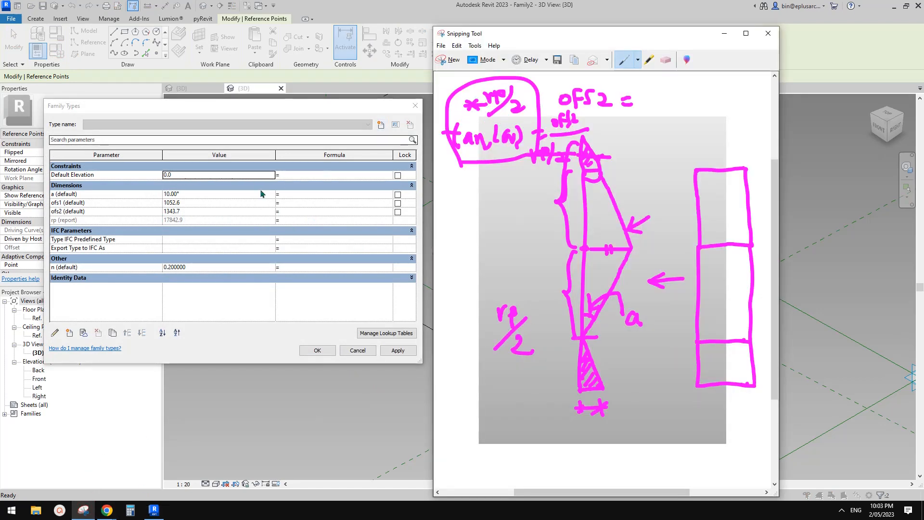
{"action": "left_click", "coordinate": [292, 211]}
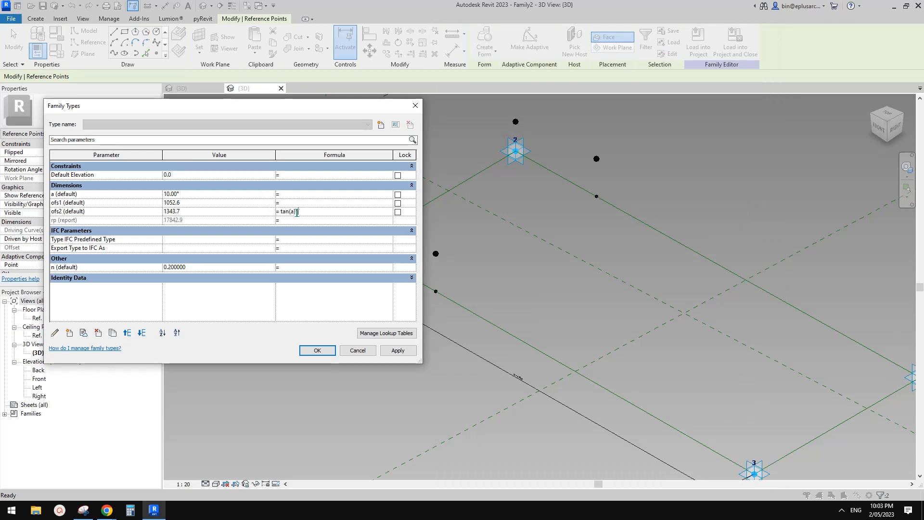
{"action": "type", "text": "tan(a)*rp/2"}
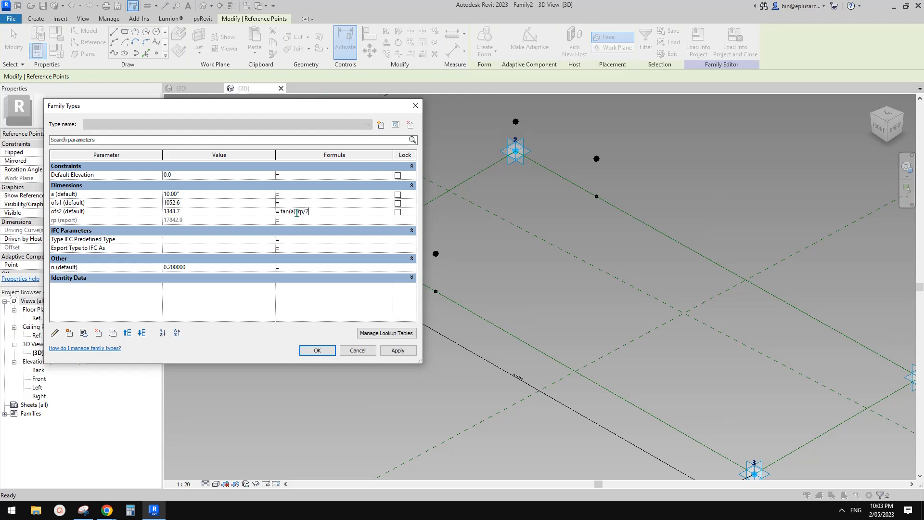
{"action": "left_click", "coordinate": [400, 350]}
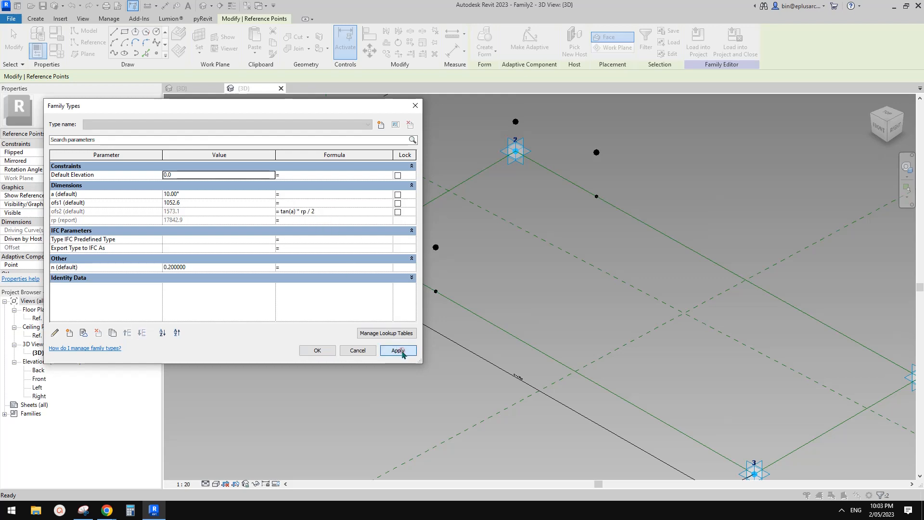
{"action": "left_click", "coordinate": [318, 351]}
- Examine the four offset points from the front and in 3D, and compare the family parameters with the sketched profile
{"action": "middle_click_drag", "start_coordinate": [321, 348], "coordinate": [412, 304], "text": "shift"}
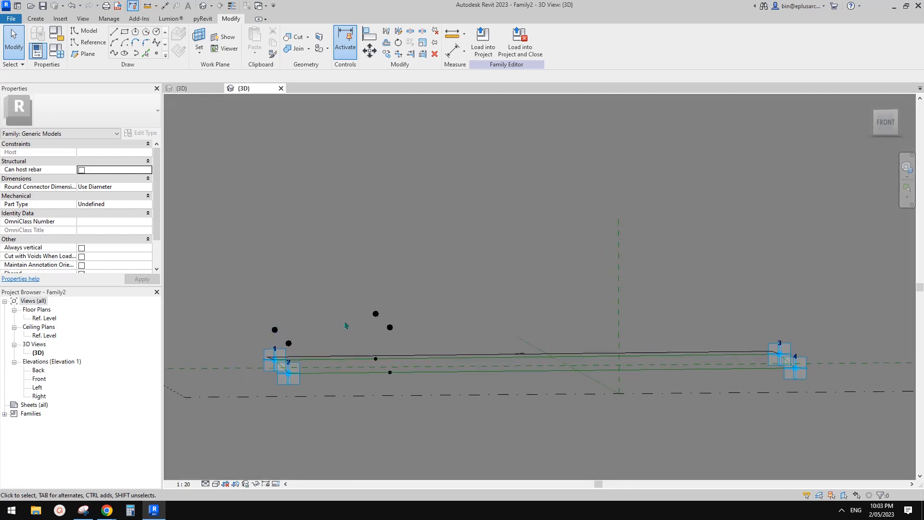
{"action": "middle_click_drag", "start_coordinate": [295, 332], "coordinate": [288, 329], "text": "shift"}
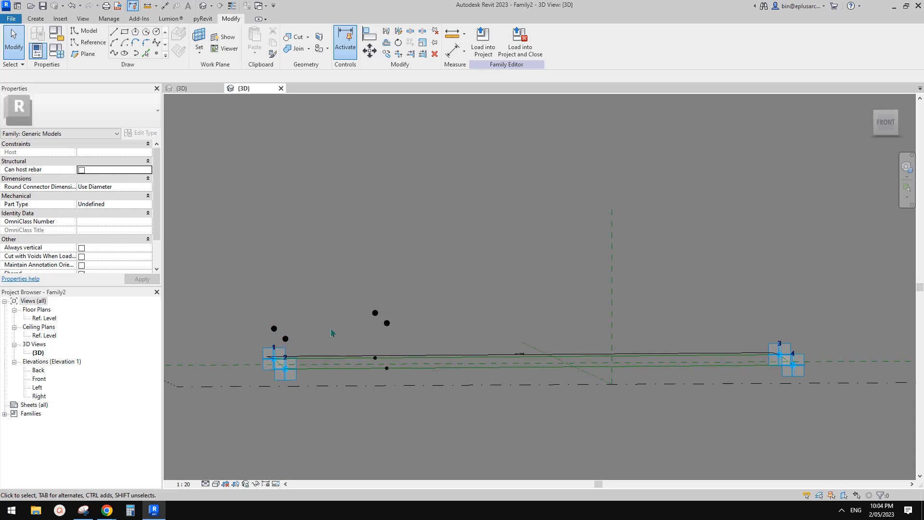
{"action": "middle_click_drag", "start_coordinate": [342, 319], "coordinate": [425, 335], "text": "shift"}
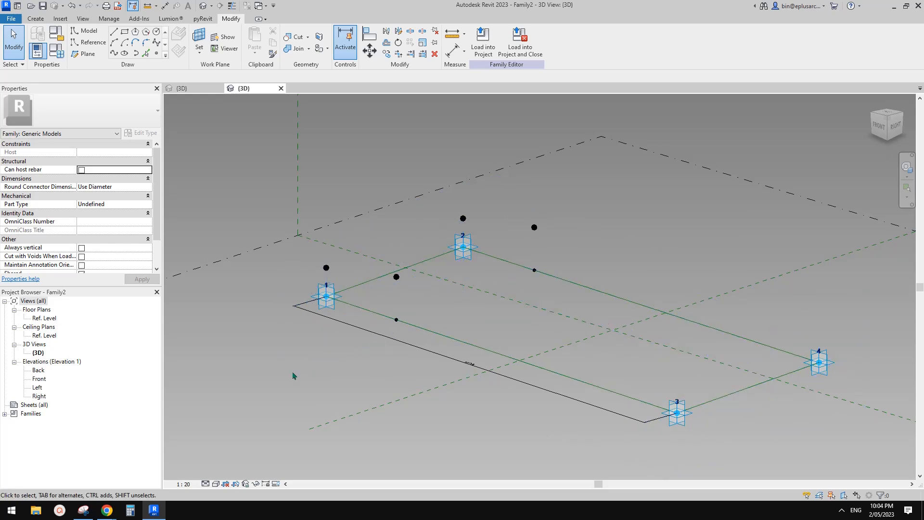
{"action": "left_click", "coordinate": [83, 510]}
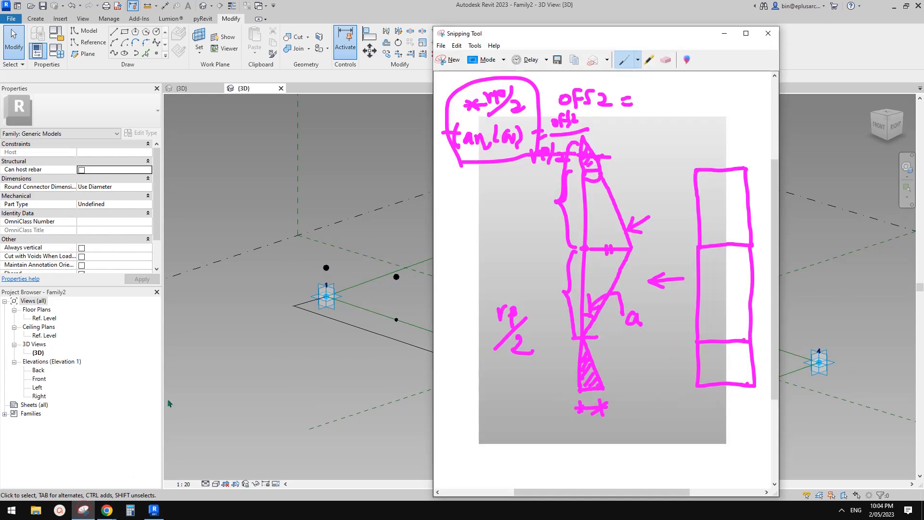
{"action": "left_click", "coordinate": [58, 51]}
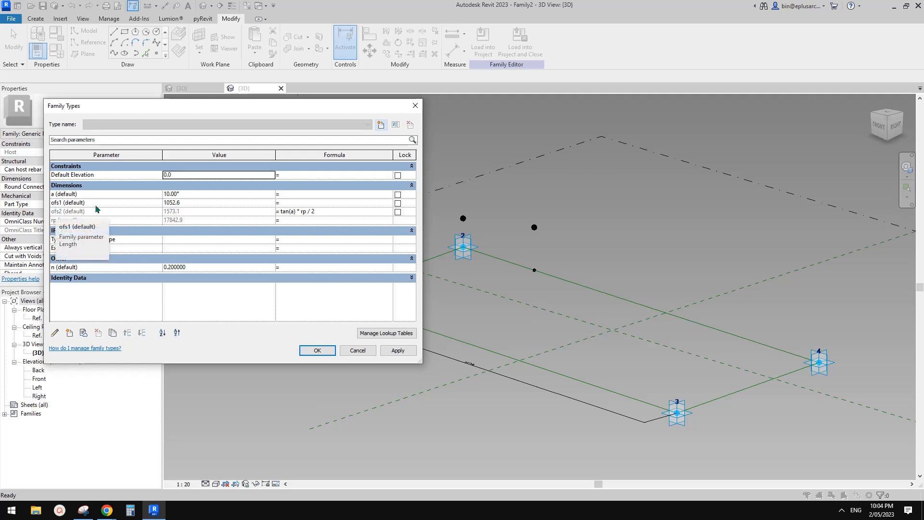
{"action": "left_click", "coordinate": [415, 105]}
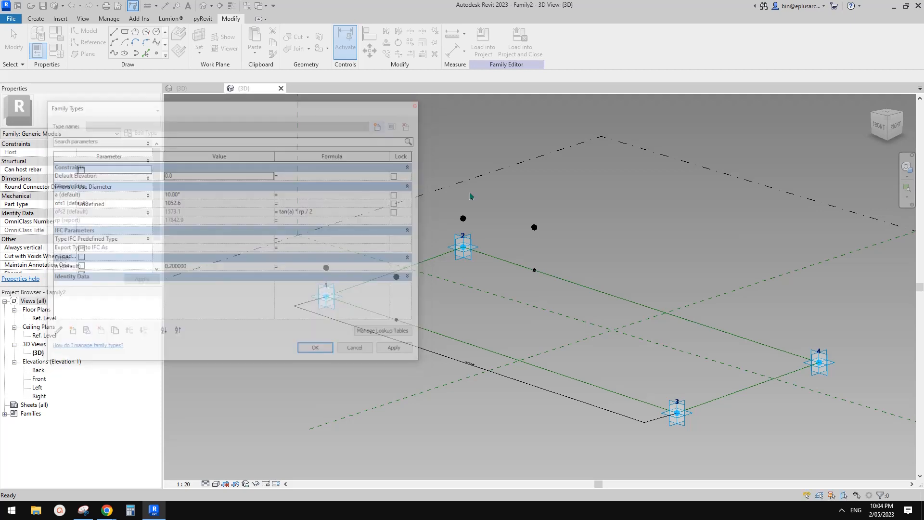
{"action": "left_click", "coordinate": [83, 510]}
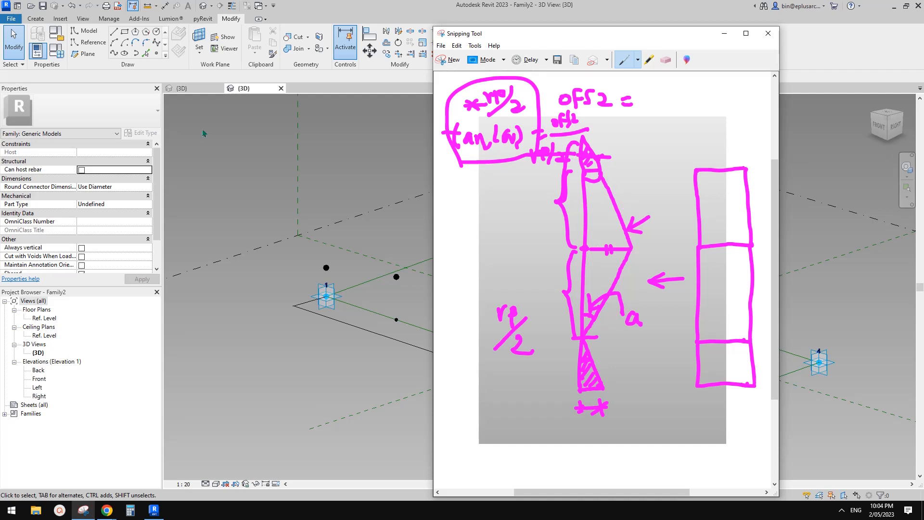
{"action": "left_click", "coordinate": [56, 50]}
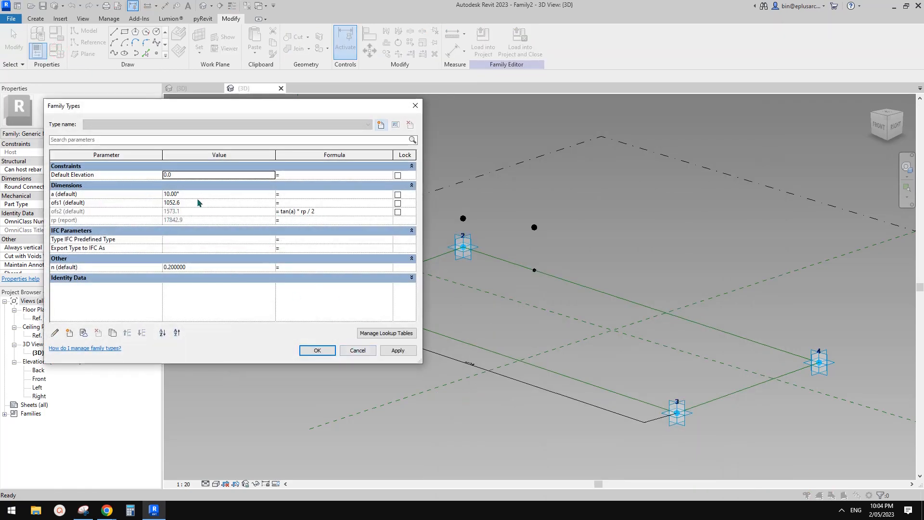
{"action": "left_click", "coordinate": [358, 350]}
- Switch to the Snipping Tool sketch, widen its window, and draw a second folded profile with a flat top and small lower triangle beside the strips
{"action": "left_click", "coordinate": [84, 510]}
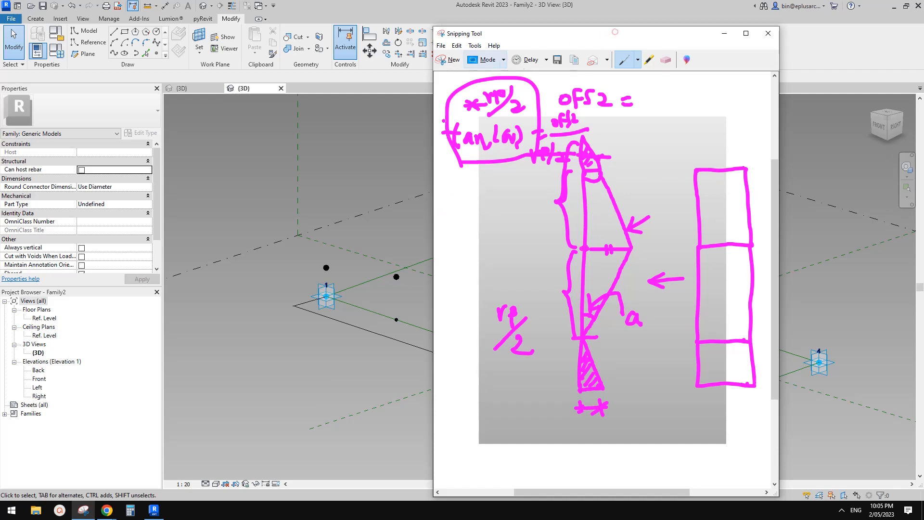
{"action": "left_click_drag", "start_coordinate": [434, 187], "coordinate": [157, 190]}
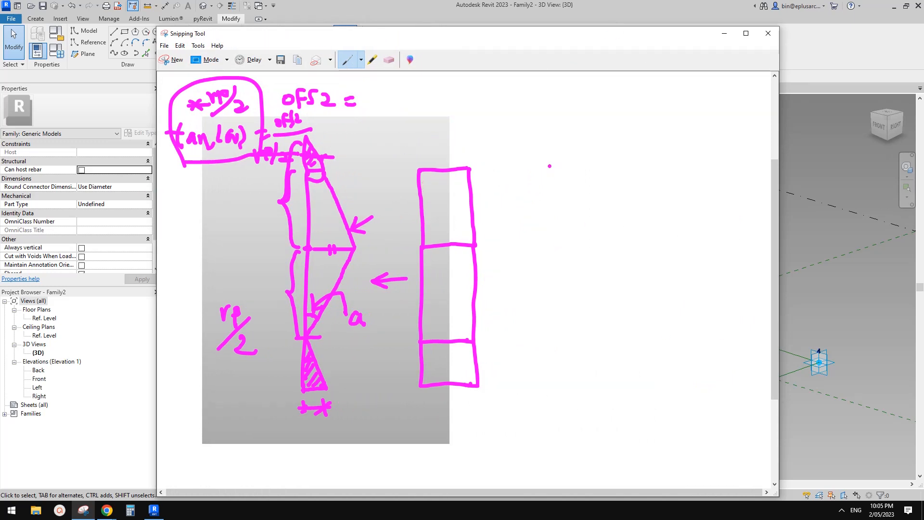
{"action": "mouse_move", "coordinate": [546, 163]}
{"action": "left_mouse_down"}
{"action": "mouse_move", "coordinate": [576, 160]}
{"action": "mouse_move", "coordinate": [548, 206]}
{"action": "mouse_move", "coordinate": [553, 260]}
{"action": "left_mouse_up"}
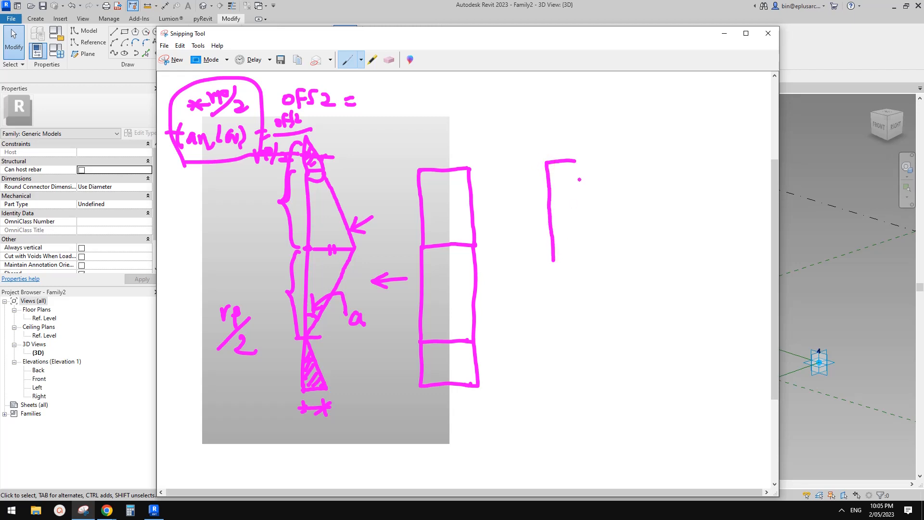
{"action": "mouse_move", "coordinate": [577, 162]}
{"action": "left_mouse_down"}
{"action": "mouse_move", "coordinate": [612, 263]}
{"action": "mouse_move", "coordinate": [553, 262]}
{"action": "mouse_move", "coordinate": [557, 342]}
{"action": "left_mouse_up"}
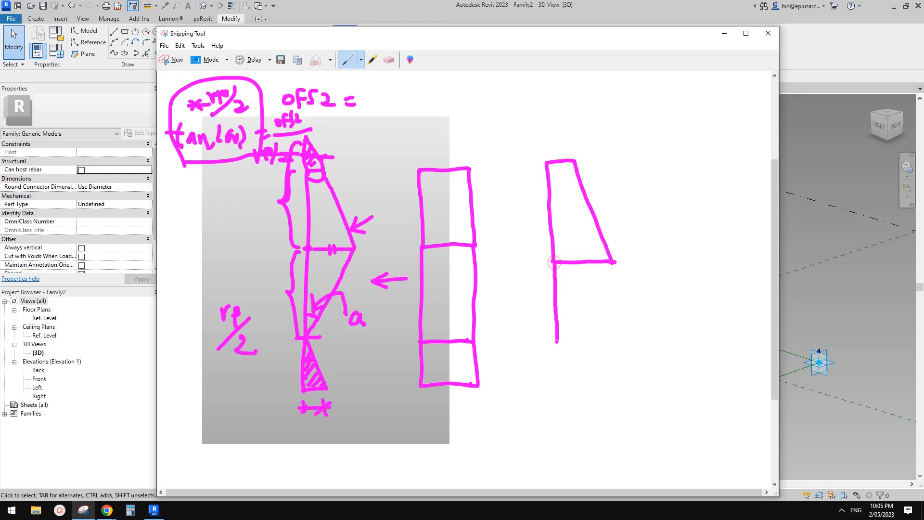
{"action": "mouse_move", "coordinate": [614, 263]}
{"action": "left_mouse_down"}
{"action": "mouse_move", "coordinate": [557, 371]}
{"action": "mouse_move", "coordinate": [557, 332]}
{"action": "left_mouse_up"}
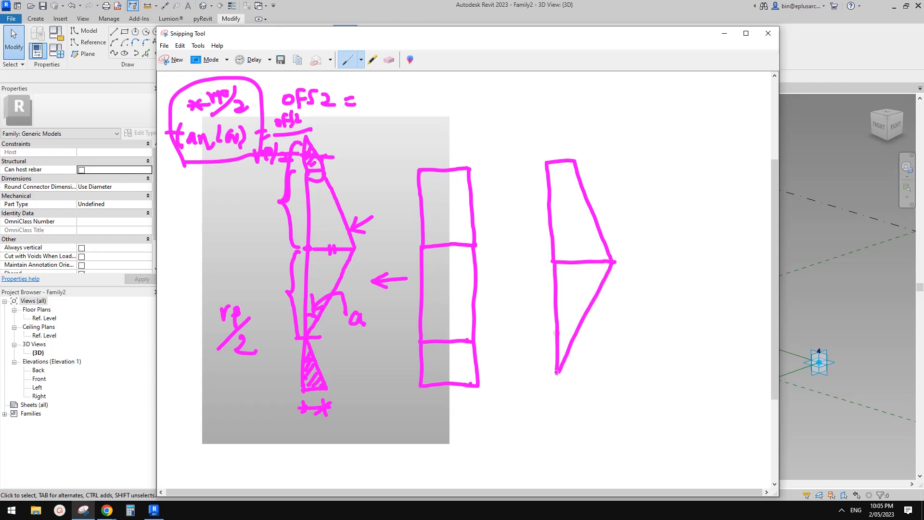
{"action": "mouse_move", "coordinate": [557, 373]}
{"action": "left_mouse_down"}
{"action": "mouse_move", "coordinate": [578, 408]}
{"action": "mouse_move", "coordinate": [558, 413]}
{"action": "left_mouse_up"}
{"action": "left_click_drag", "start_coordinate": [556, 374], "coordinate": [554, 417]}
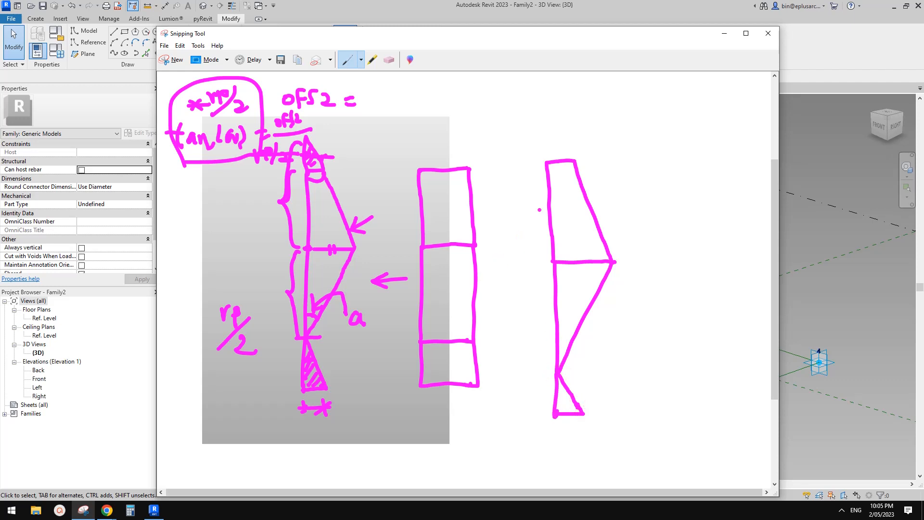
- Label the second profile's middle line OFS2, bracket its upper segment, and write rp*n above it
{"action": "mouse_move", "coordinate": [568, 250]}
{"action": "left_mouse_down"}
{"action": "mouse_move", "coordinate": [585, 246]}
{"action": "mouse_move", "coordinate": [579, 258]}
{"action": "left_mouse_up"}
{"action": "left_click_drag", "start_coordinate": [579, 251], "coordinate": [599, 256]}
{"action": "mouse_move", "coordinate": [539, 165]}
{"action": "left_mouse_down"}
{"action": "mouse_move", "coordinate": [528, 197]}
{"action": "mouse_move", "coordinate": [550, 259]}
{"action": "left_mouse_up"}
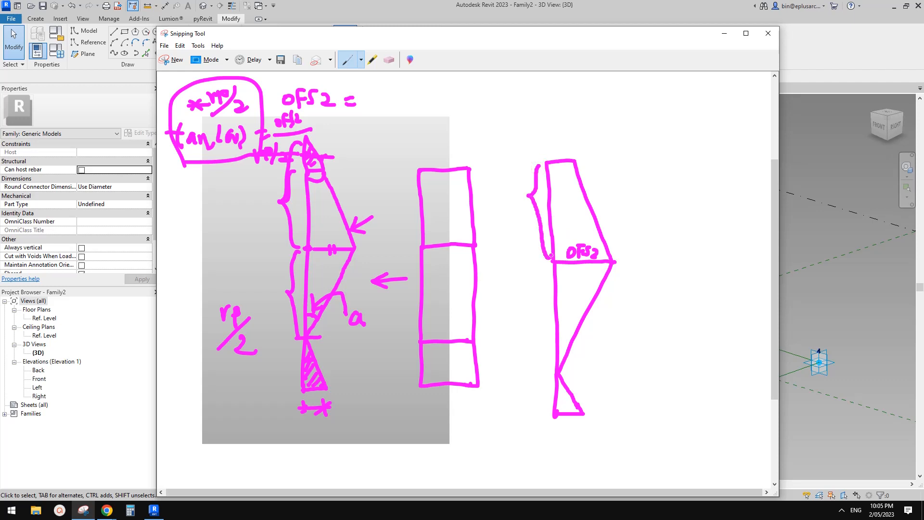
{"action": "mouse_move", "coordinate": [504, 117]}
{"action": "left_mouse_down"}
{"action": "mouse_move", "coordinate": [508, 134]}
{"action": "mouse_move", "coordinate": [513, 118]}
{"action": "mouse_move", "coordinate": [519, 138]}
{"action": "mouse_move", "coordinate": [520, 126]}
{"action": "left_mouse_up"}
{"action": "left_click_drag", "start_coordinate": [542, 124], "coordinate": [544, 127]}
{"action": "mouse_move", "coordinate": [535, 122]}
{"action": "left_mouse_down"}
{"action": "mouse_move", "coordinate": [552, 127]}
{"action": "mouse_move", "coordinate": [558, 119]}
{"action": "mouse_move", "coordinate": [561, 127]}
{"action": "left_mouse_up"}
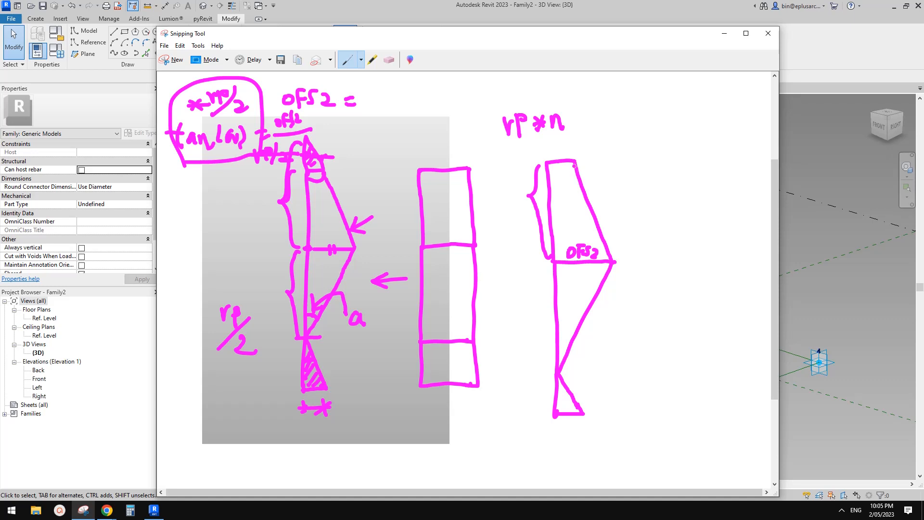
- Divide the upper profile with a vertical line forming a marked right triangle, and rewrite the ofs2 label below the middle line
{"action": "left_click_drag", "start_coordinate": [574, 163], "coordinate": [581, 259]}
{"action": "left_click", "coordinate": [388, 60]}
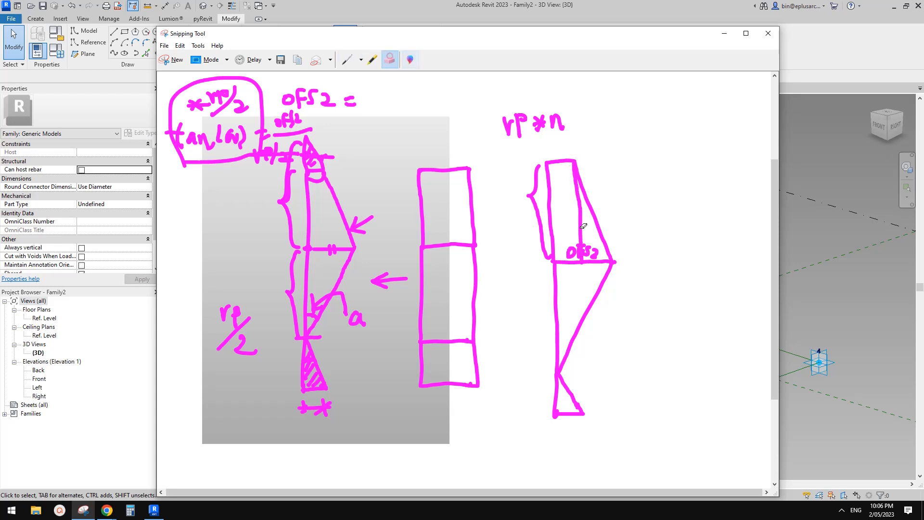
{"action": "left_click_drag", "start_coordinate": [583, 225], "coordinate": [588, 249]}
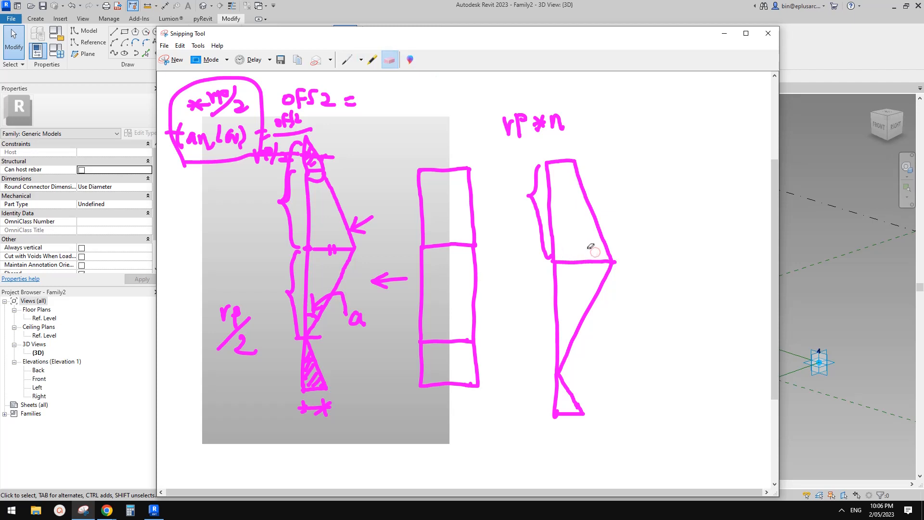
{"action": "left_click", "coordinate": [347, 60]}
{"action": "mouse_move", "coordinate": [574, 162]}
{"action": "left_mouse_down"}
{"action": "mouse_move", "coordinate": [582, 262]}
{"action": "mouse_move", "coordinate": [590, 251]}
{"action": "mouse_move", "coordinate": [573, 282]}
{"action": "mouse_move", "coordinate": [587, 273]}
{"action": "left_mouse_up"}
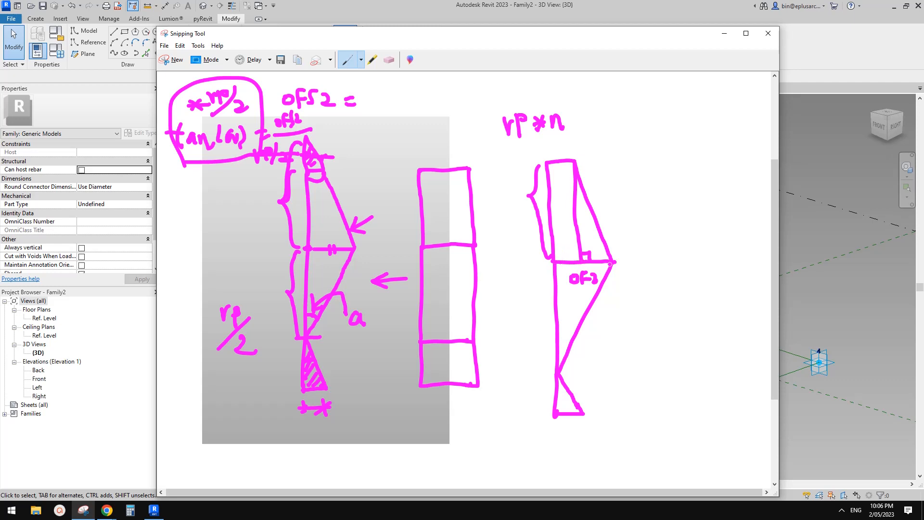
{"action": "left_click_drag", "start_coordinate": [577, 198], "coordinate": [584, 194]}
- Mark the triangle's short base as x with a leader, and note beside the profile that ofs2 - x = ofs1
{"action": "left_click_drag", "start_coordinate": [602, 260], "coordinate": [637, 220]}
{"action": "left_click_drag", "start_coordinate": [599, 251], "coordinate": [610, 256]}
{"action": "mouse_move", "coordinate": [644, 186]}
{"action": "left_mouse_down"}
{"action": "mouse_move", "coordinate": [640, 198]}
{"action": "mouse_move", "coordinate": [645, 187]}
{"action": "mouse_move", "coordinate": [653, 223]}
{"action": "mouse_move", "coordinate": [643, 223]}
{"action": "mouse_move", "coordinate": [664, 177]}
{"action": "mouse_move", "coordinate": [656, 195]}
{"action": "mouse_move", "coordinate": [693, 183]}
{"action": "left_mouse_up"}
{"action": "left_click_drag", "start_coordinate": [640, 252], "coordinate": [655, 251]}
{"action": "mouse_move", "coordinate": [639, 264]}
{"action": "left_mouse_down"}
{"action": "mouse_move", "coordinate": [664, 251]}
{"action": "mouse_move", "coordinate": [676, 273]}
{"action": "mouse_move", "coordinate": [688, 249]}
{"action": "left_mouse_up"}
{"action": "left_click_drag", "start_coordinate": [676, 261], "coordinate": [685, 260]}
{"action": "mouse_move", "coordinate": [702, 247]}
{"action": "left_mouse_down"}
{"action": "mouse_move", "coordinate": [701, 272]}
{"action": "mouse_move", "coordinate": [689, 262]}
{"action": "mouse_move", "coordinate": [685, 270]}
{"action": "left_mouse_up"}
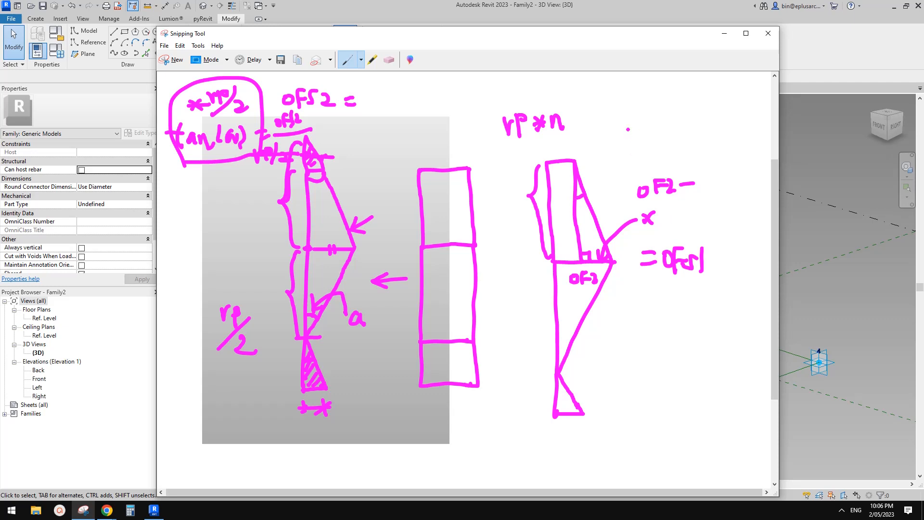
- Write the relation tan(a) = x / (rp*n) above the profile notes and start rearranging it as x = tan(a)
{"action": "mouse_move", "coordinate": [621, 118]}
{"action": "left_mouse_down"}
{"action": "mouse_move", "coordinate": [638, 134]}
{"action": "mouse_move", "coordinate": [680, 132]}
{"action": "left_mouse_up"}
{"action": "mouse_move", "coordinate": [684, 125]}
{"action": "left_mouse_down"}
{"action": "mouse_move", "coordinate": [700, 133]}
{"action": "mouse_move", "coordinate": [717, 121]}
{"action": "left_mouse_up"}
{"action": "mouse_move", "coordinate": [717, 111]}
{"action": "left_mouse_down"}
{"action": "mouse_move", "coordinate": [708, 121]}
{"action": "mouse_move", "coordinate": [734, 124]}
{"action": "mouse_move", "coordinate": [716, 144]}
{"action": "mouse_move", "coordinate": [743, 143]}
{"action": "left_mouse_up"}
{"action": "mouse_move", "coordinate": [742, 134]}
{"action": "left_mouse_down"}
{"action": "mouse_move", "coordinate": [735, 144]}
{"action": "mouse_move", "coordinate": [758, 143]}
{"action": "mouse_move", "coordinate": [761, 125]}
{"action": "left_mouse_up"}
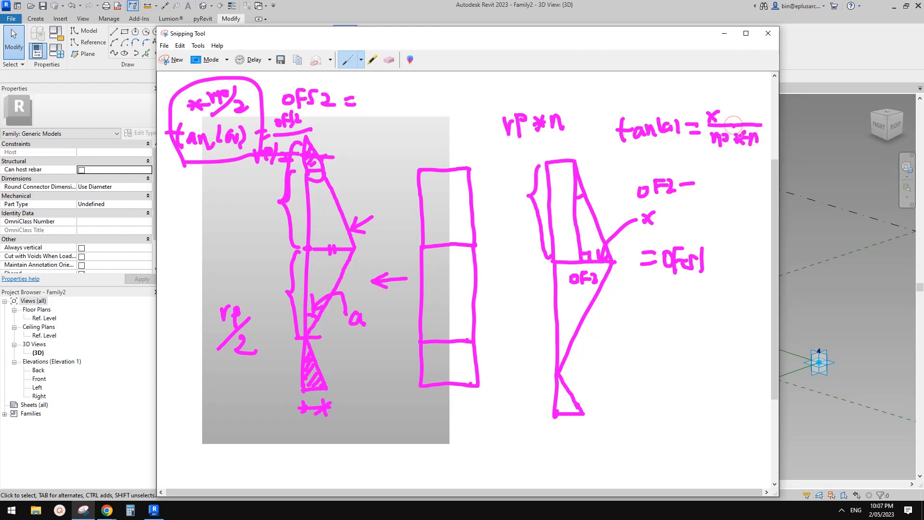
{"action": "left_click_drag", "start_coordinate": [633, 153], "coordinate": [647, 167]}
{"action": "mouse_move", "coordinate": [646, 153]}
{"action": "left_mouse_down"}
{"action": "mouse_move", "coordinate": [633, 168]}
{"action": "mouse_move", "coordinate": [660, 157]}
{"action": "mouse_move", "coordinate": [673, 166]}
{"action": "mouse_move", "coordinate": [686, 151]}
{"action": "mouse_move", "coordinate": [707, 168]}
{"action": "left_mouse_up"}
{"action": "left_click_drag", "start_coordinate": [718, 159], "coordinate": [727, 167]}
{"action": "left_click_drag", "start_coordinate": [780, 152], "coordinate": [866, 161]}
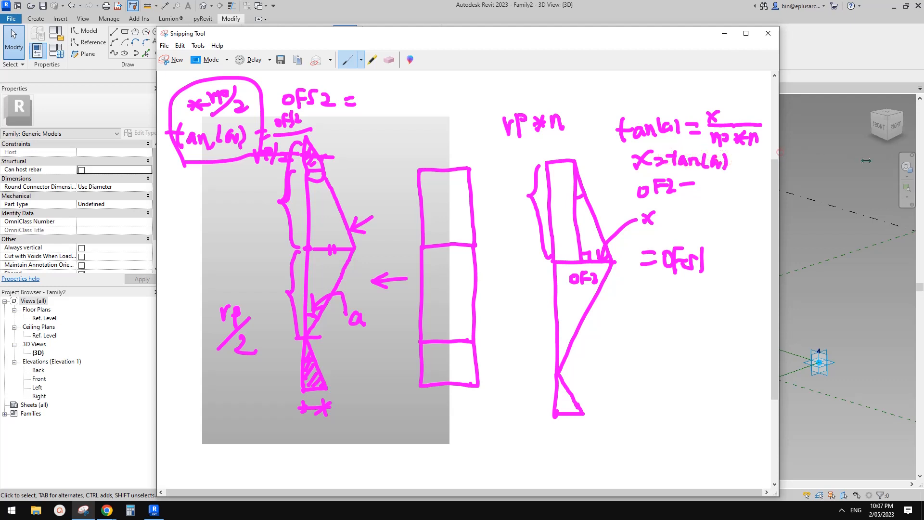
{"action": "left_click_drag", "start_coordinate": [780, 174], "coordinate": [856, 176]}
{"action": "left_click_drag", "start_coordinate": [780, 178], "coordinate": [830, 179]}
- Switch to Revit and add a Length instance parameter named x, grouped under Dimensions, to the family
{"action": "left_click", "coordinate": [826, 207]}
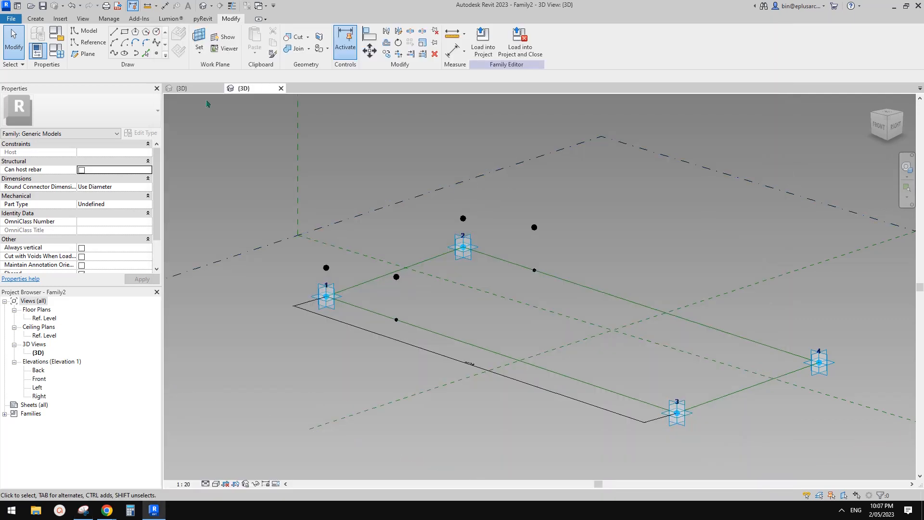
{"action": "left_click", "coordinate": [56, 51]}
{"action": "left_click", "coordinate": [69, 333]}
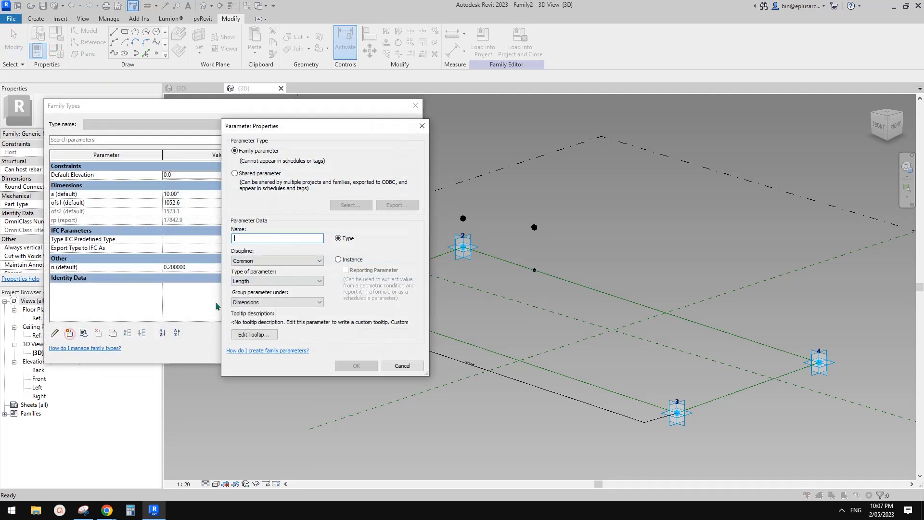
{"action": "type", "text": "x"}
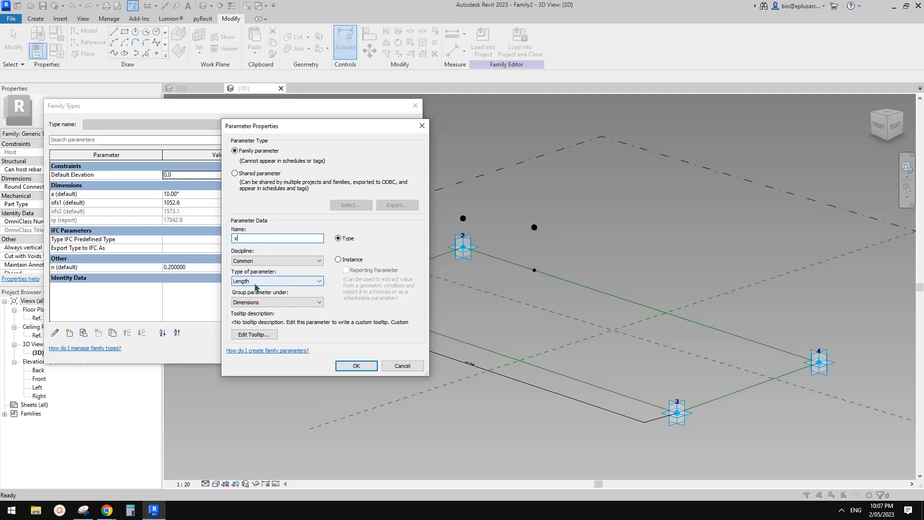
{"action": "left_click", "coordinate": [287, 281]}
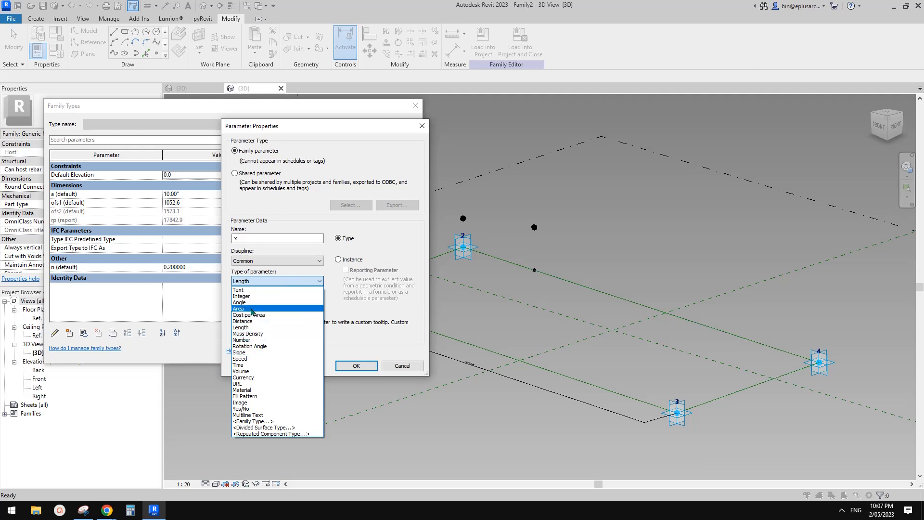
{"action": "left_click", "coordinate": [278, 223]}
{"action": "left_click", "coordinate": [338, 260]}
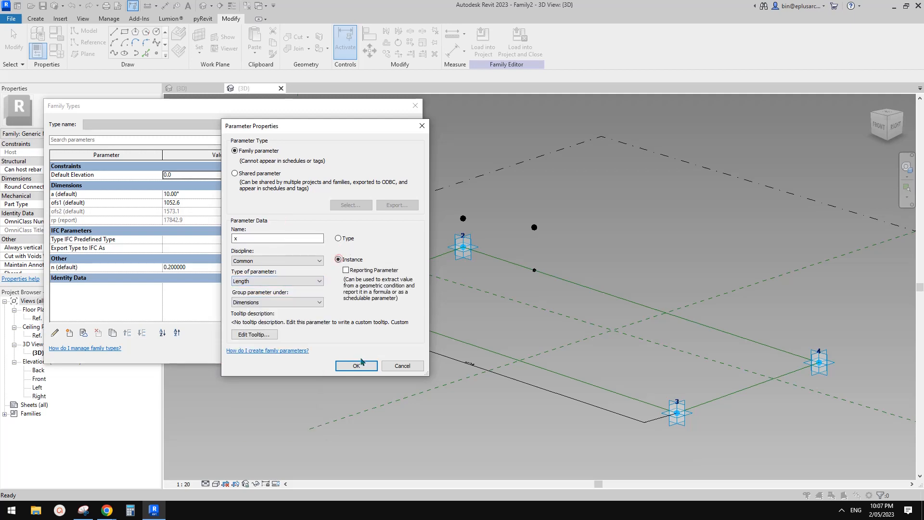
{"action": "left_click", "coordinate": [356, 366]}
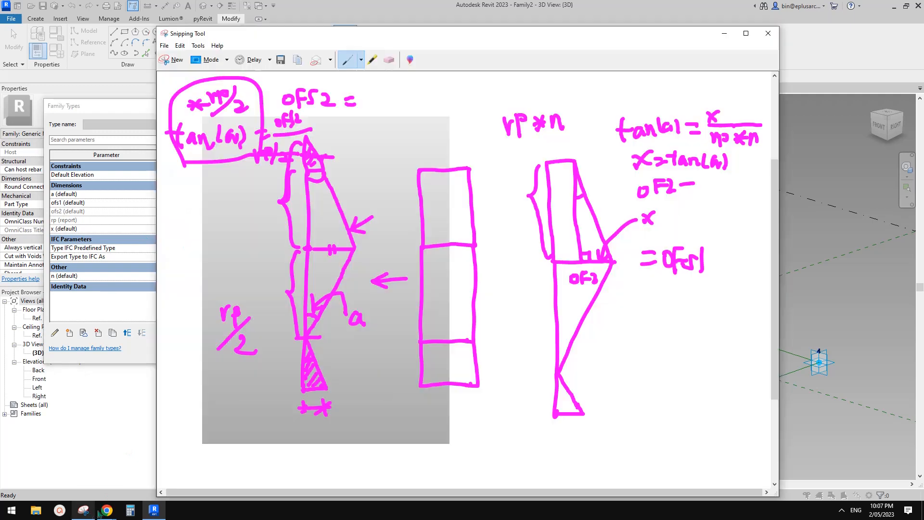
- Check the sketched relation and give the family parameter x the formula tan(a) * rp * n
{"action": "left_click", "coordinate": [84, 509]}
{"action": "left_click_drag", "start_coordinate": [425, 40], "coordinate": [487, 41]}
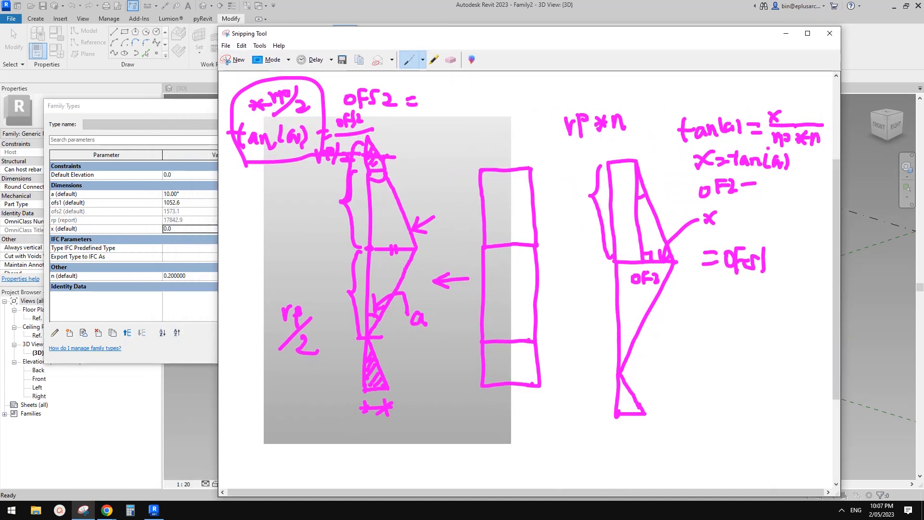
{"action": "left_click", "coordinate": [195, 122]}
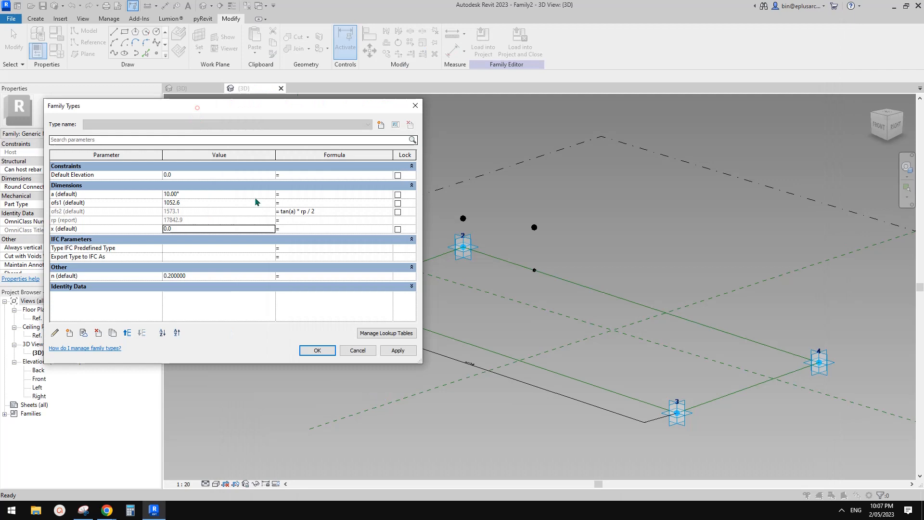
{"action": "left_click", "coordinate": [298, 229]}
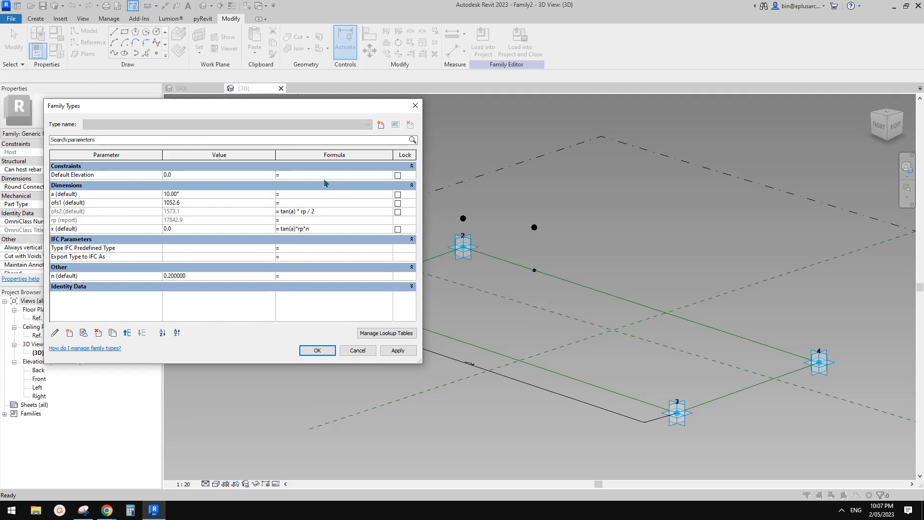
{"action": "left_click", "coordinate": [325, 228]}
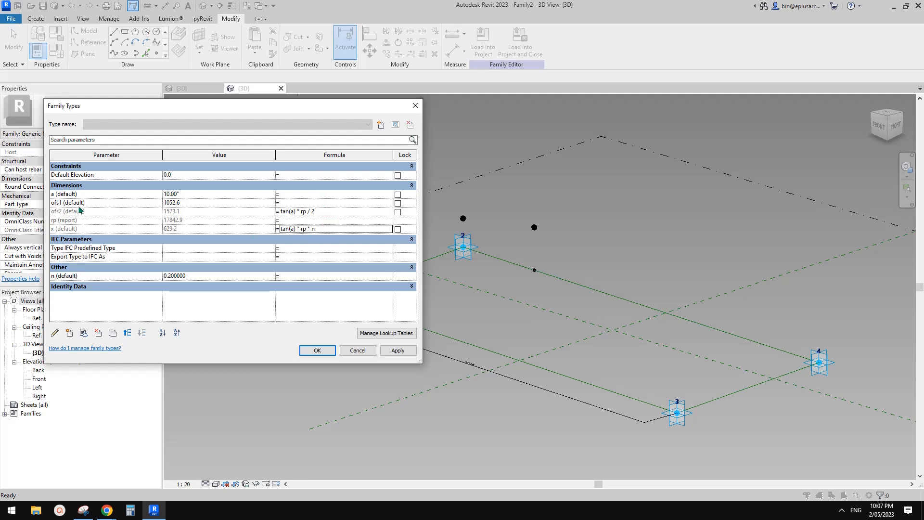
- Give ofs1 the formula ofs2 - x, replacing x in it with the expression tan(a) * rp * n
{"action": "left_click", "coordinate": [284, 203]}
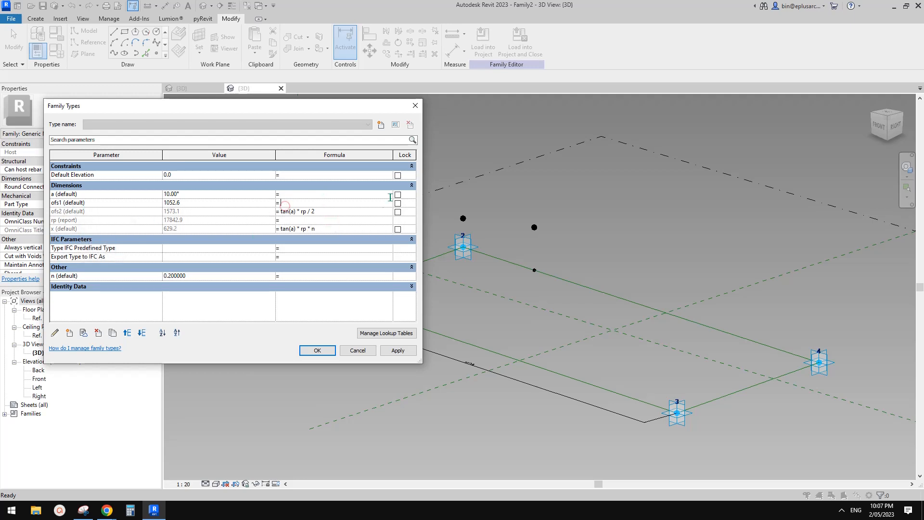
{"action": "type", "text": "ofs2-x"}
{"action": "left_click", "coordinate": [313, 228]}
{"action": "key", "text": "ctrl+c"}
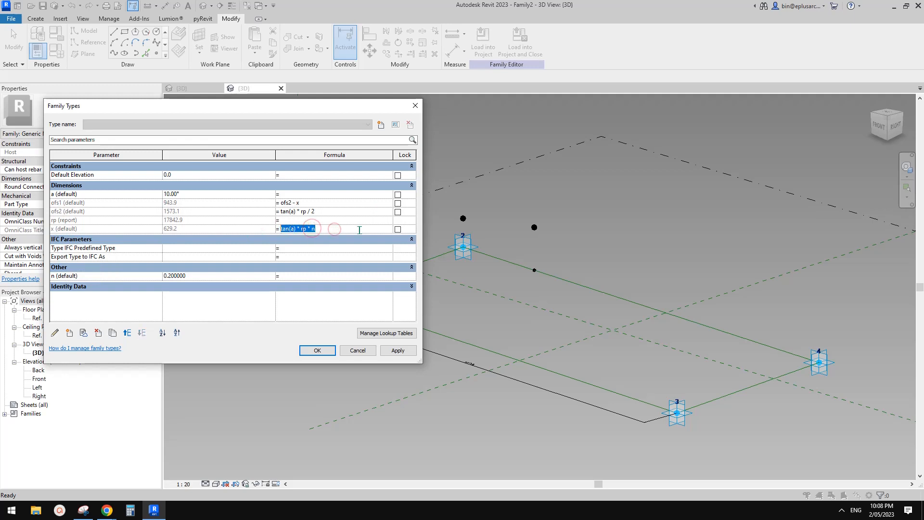
{"action": "left_click", "coordinate": [312, 205]}
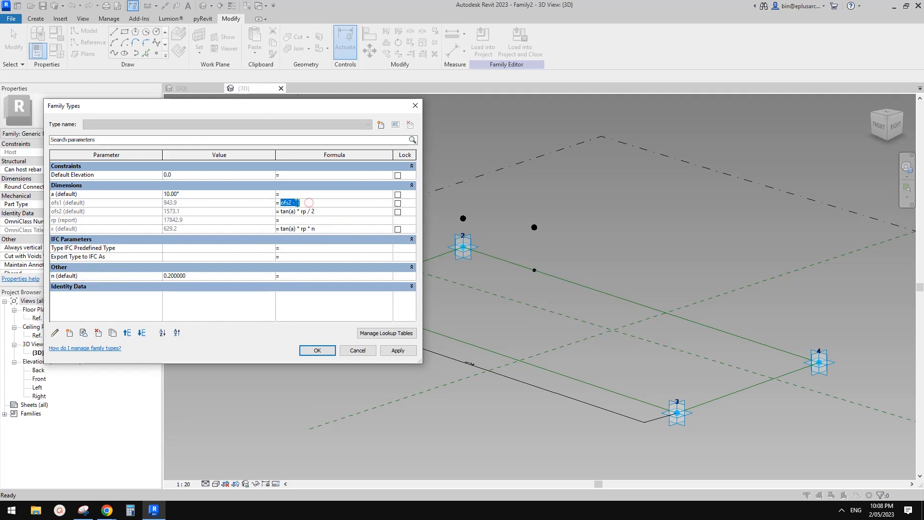
{"action": "double_click", "coordinate": [298, 202]}
{"action": "key", "text": "ctrl+v"}
{"action": "left_click", "coordinate": [343, 211]}
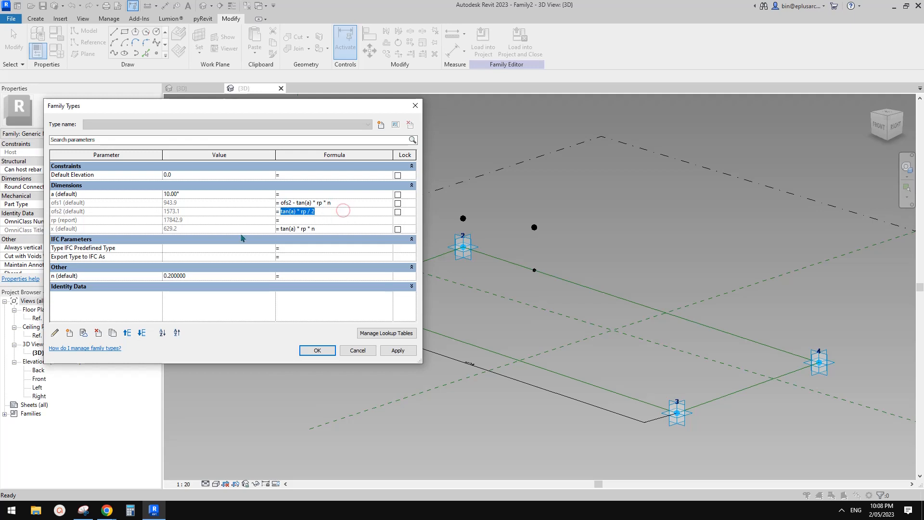
- Delete the redundant family parameter x and apply the parameter changes
{"action": "left_click", "coordinate": [72, 229]}
{"action": "left_click", "coordinate": [98, 333]}
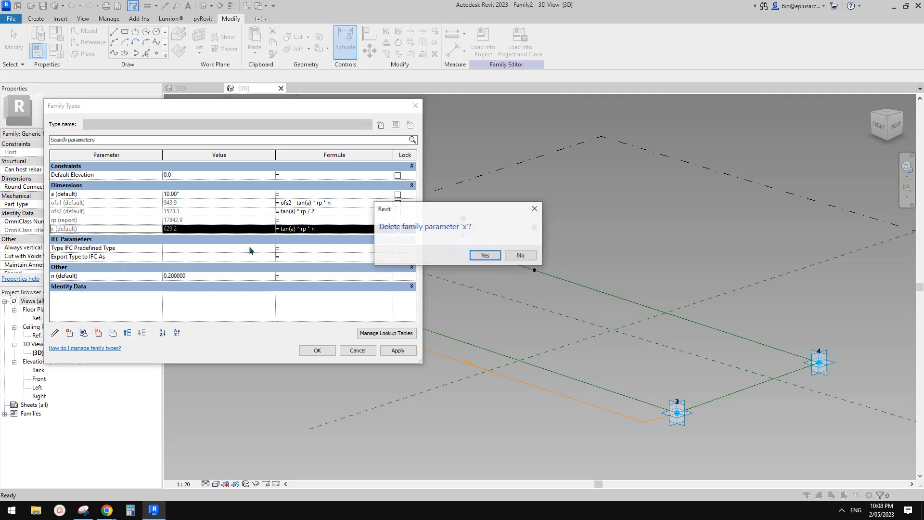
{"action": "left_click", "coordinate": [483, 254]}
{"action": "left_click", "coordinate": [345, 203]}
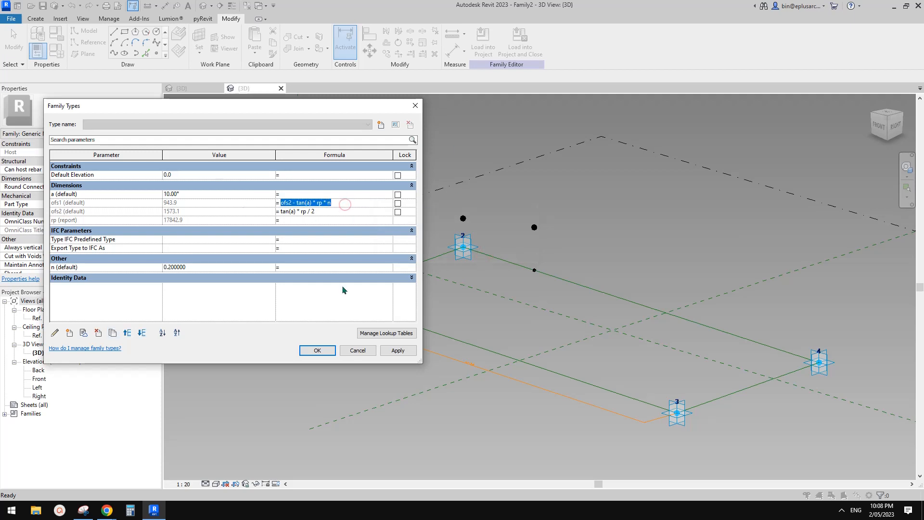
{"action": "left_click", "coordinate": [395, 349]}
{"action": "left_click", "coordinate": [315, 350]}
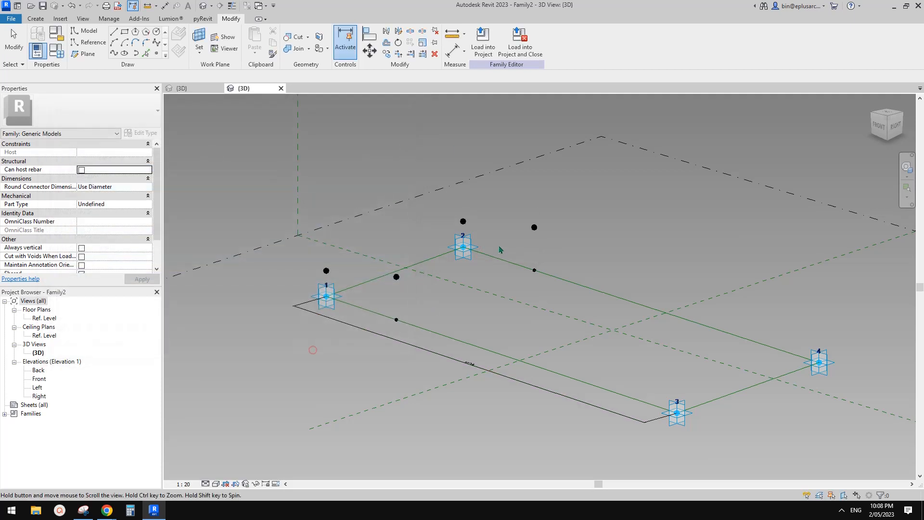
- View the offset points from near the front and set the angle parameter a to 20 degrees
{"action": "middle_click_drag", "start_coordinate": [436, 312], "coordinate": [446, 288], "text": "shift"}
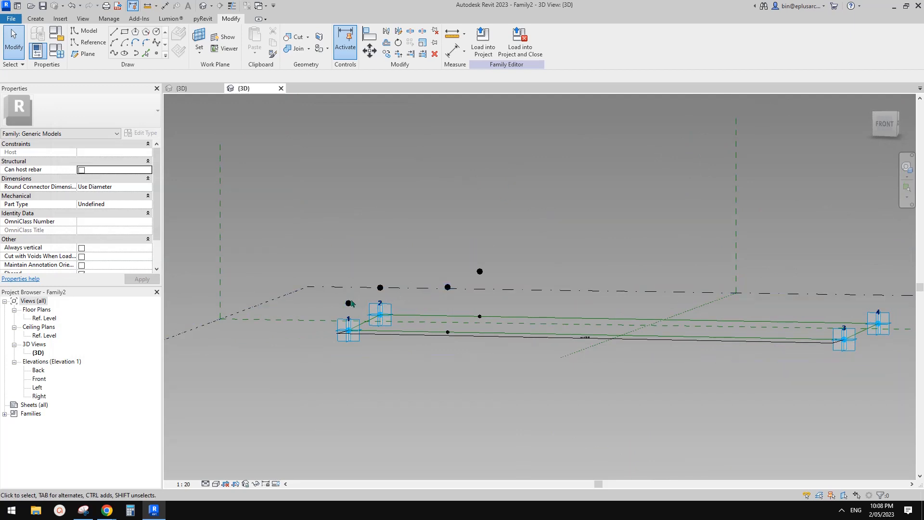
{"action": "middle_click_drag", "start_coordinate": [433, 258], "coordinate": [366, 246], "text": "shift"}
{"action": "left_click", "coordinate": [56, 49]}
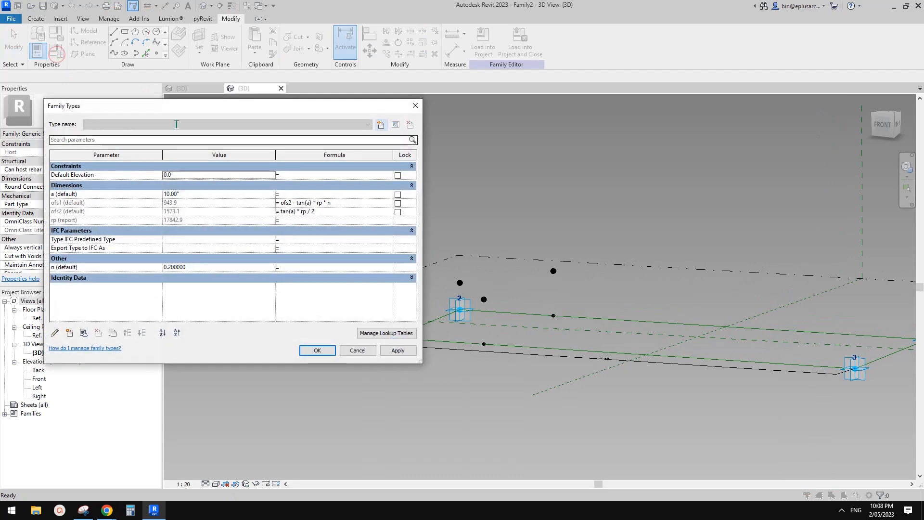
{"action": "left_click_drag", "start_coordinate": [228, 101], "coordinate": [145, 52]}
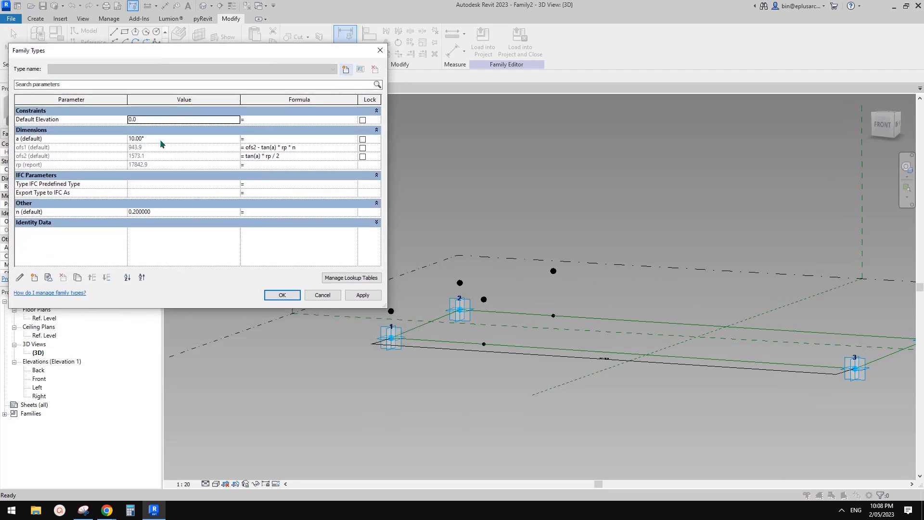
{"action": "left_click", "coordinate": [160, 140]}
{"action": "type", "text": "20"}
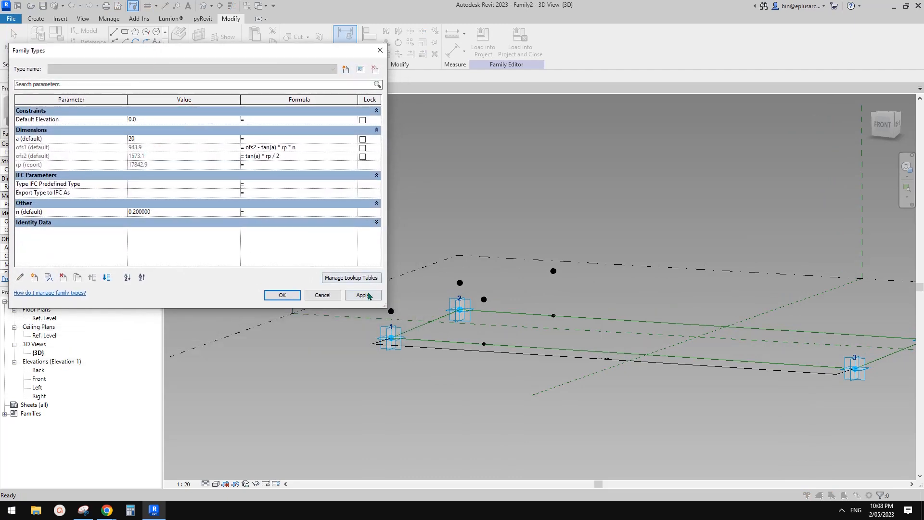
{"action": "left_click", "coordinate": [363, 295]}
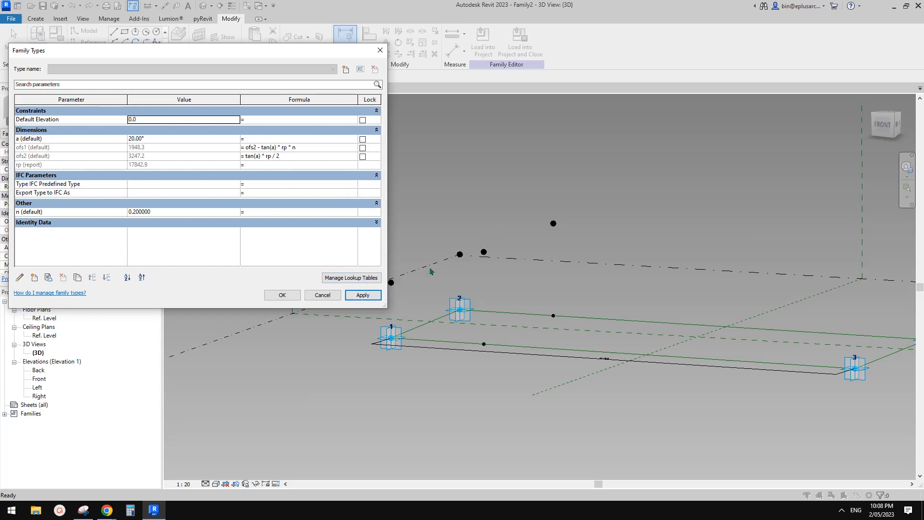
{"action": "left_click", "coordinate": [285, 295]}
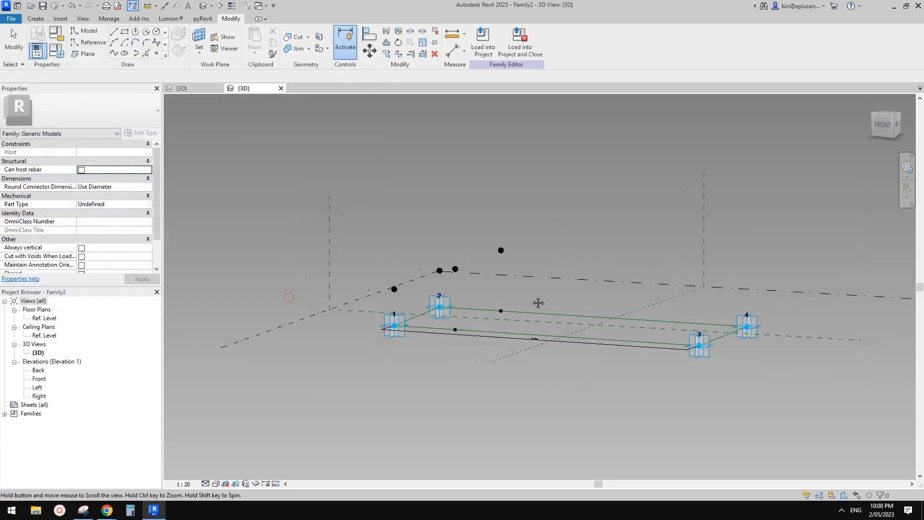
- Switch to the Snipping Tool sketch, mark the lower fold line's endpoints, and note n/2 with an arrow beside the lower bracket
{"action": "left_click", "coordinate": [84, 510]}
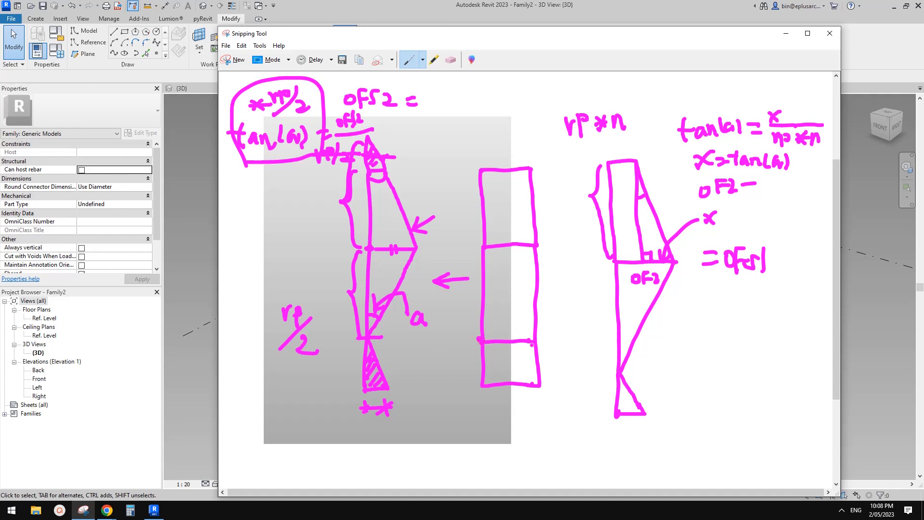
{"action": "left_click_drag", "start_coordinate": [532, 343], "coordinate": [541, 341]}
{"action": "mouse_move", "coordinate": [331, 290]}
{"action": "left_mouse_down"}
{"action": "mouse_move", "coordinate": [344, 289]}
{"action": "mouse_move", "coordinate": [339, 295]}
{"action": "left_mouse_up"}
{"action": "mouse_move", "coordinate": [289, 263]}
{"action": "left_mouse_down"}
{"action": "mouse_move", "coordinate": [300, 272]}
{"action": "mouse_move", "coordinate": [306, 260]}
{"action": "left_mouse_up"}
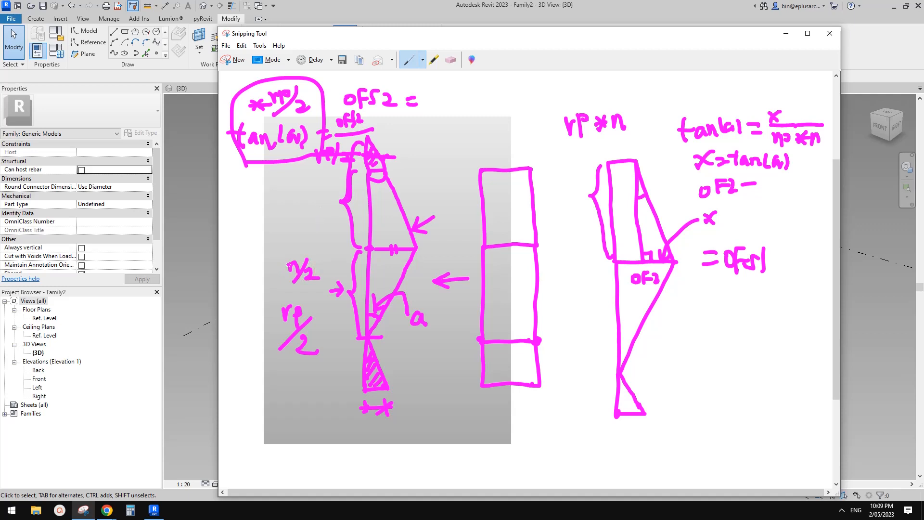
- Replace the n/2 note with 0.5+n, label the first profile's upper bracket n, and return to Revit
{"action": "left_click", "coordinate": [451, 59]}
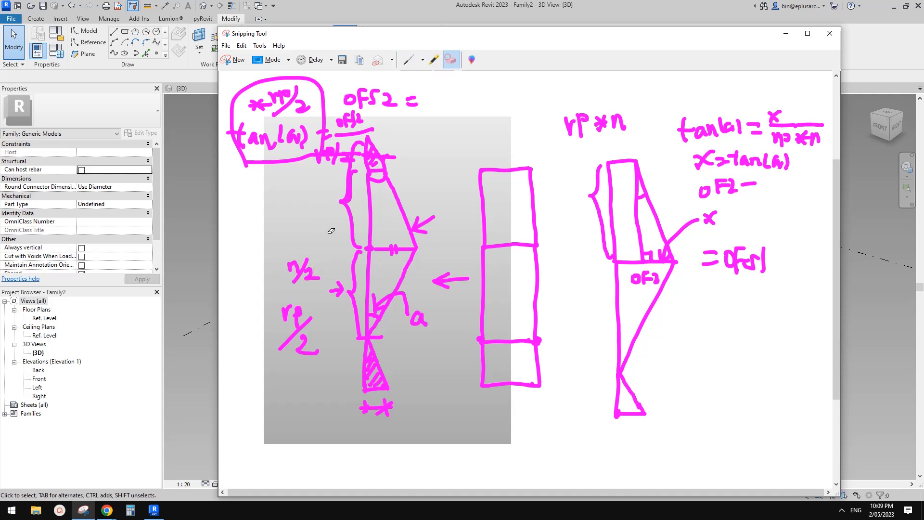
{"action": "mouse_move", "coordinate": [296, 254]}
{"action": "left_mouse_down"}
{"action": "mouse_move", "coordinate": [301, 268]}
{"action": "mouse_move", "coordinate": [292, 268]}
{"action": "mouse_move", "coordinate": [306, 273]}
{"action": "mouse_move", "coordinate": [317, 261]}
{"action": "left_mouse_up"}
{"action": "left_click", "coordinate": [408, 60]}
{"action": "left_click", "coordinate": [302, 271]}
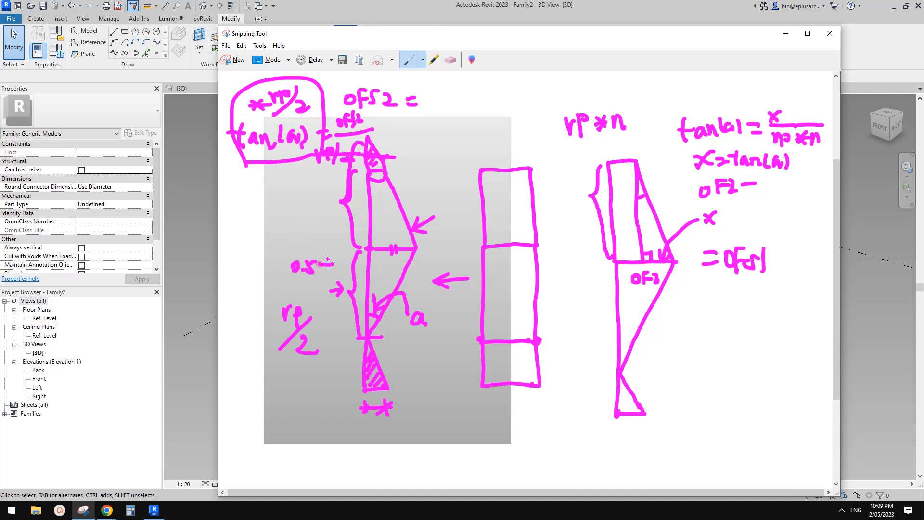
{"action": "mouse_move", "coordinate": [328, 256]}
{"action": "left_mouse_down"}
{"action": "mouse_move", "coordinate": [327, 270]}
{"action": "mouse_move", "coordinate": [346, 269]}
{"action": "left_mouse_up"}
{"action": "left_click_drag", "start_coordinate": [328, 195], "coordinate": [324, 210]}
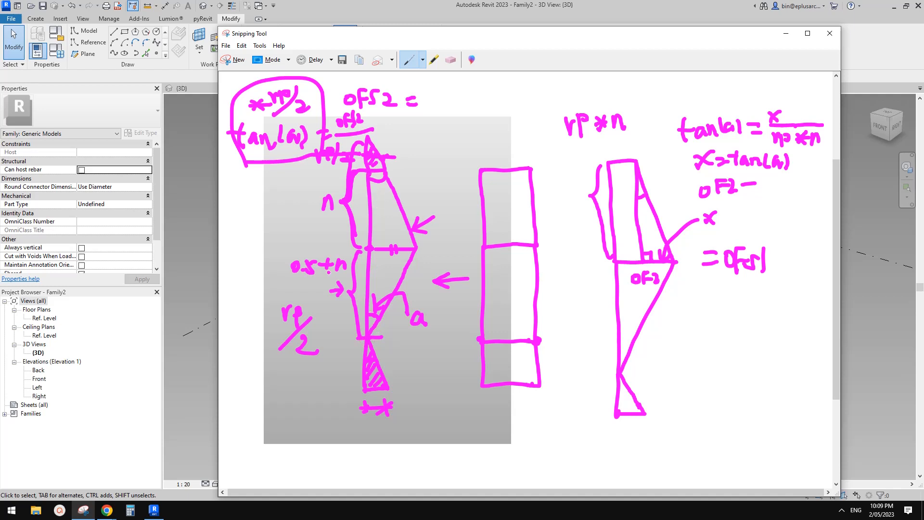
{"action": "left_click", "coordinate": [186, 235]}
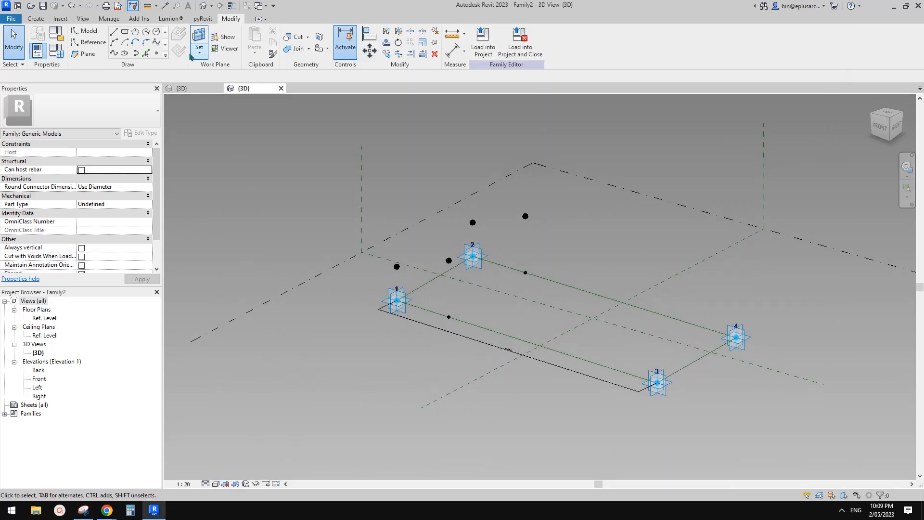
- Place a reference point on each long reference line, between the existing division point and the adaptive points 3 and 4
{"action": "left_click", "coordinate": [156, 53]}
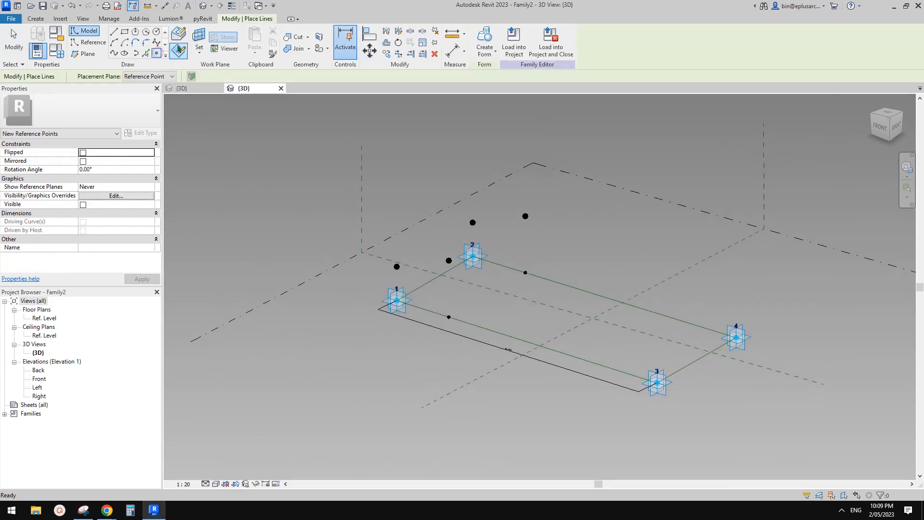
{"action": "left_click", "coordinate": [566, 354]}
{"action": "key", "text": "Escape"}
{"action": "key", "text": "Escape"}
- Link the normalized curve parameter of the two new reference points to a new instance family parameter named n2
{"action": "left_click_drag", "start_coordinate": [622, 278], "coordinate": [658, 323]}
{"action": "left_click_drag", "start_coordinate": [550, 335], "coordinate": [579, 370], "text": "ctrl"}
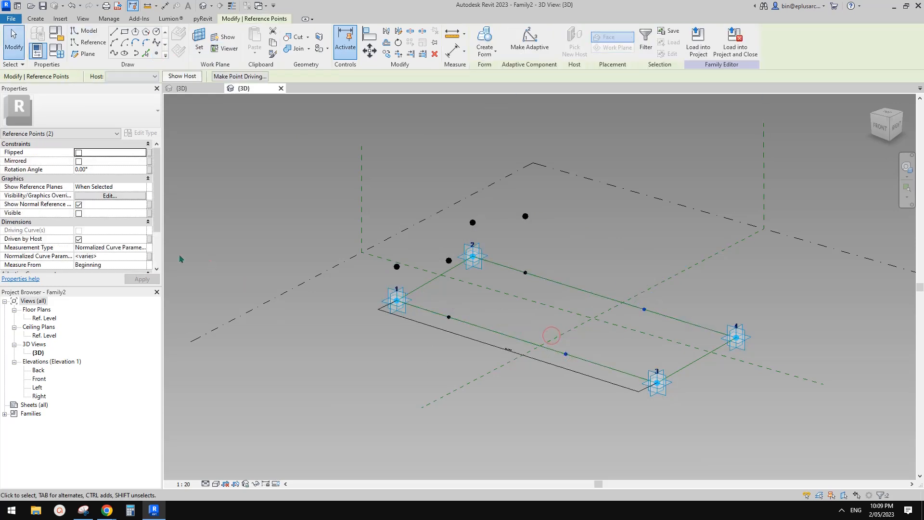
{"action": "left_click", "coordinate": [148, 256]}
{"action": "left_click", "coordinate": [183, 290]}
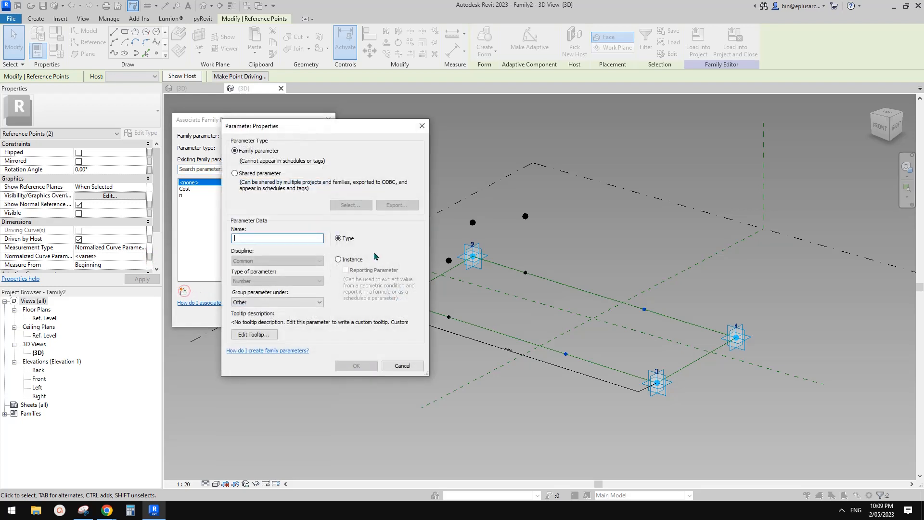
{"action": "type", "text": "n2"}
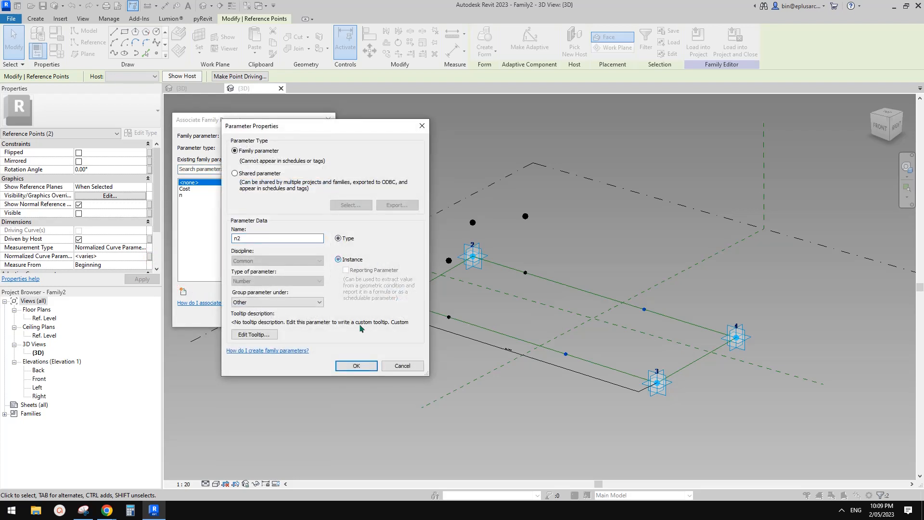
{"action": "left_click", "coordinate": [356, 365]}
{"action": "left_click", "coordinate": [276, 314]}
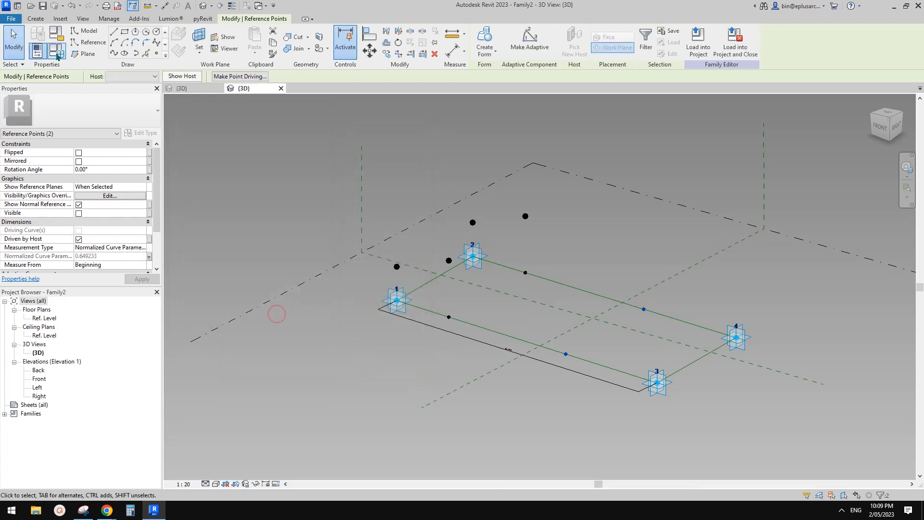
- Define the family parameter n2 with the formula n + 0.5 and apply it
{"action": "left_click", "coordinate": [57, 57]}
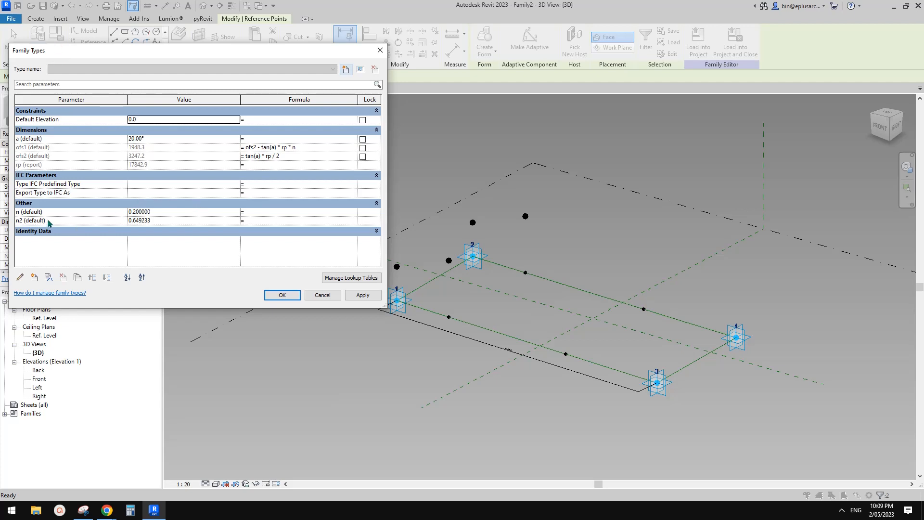
{"action": "left_click", "coordinate": [263, 222]}
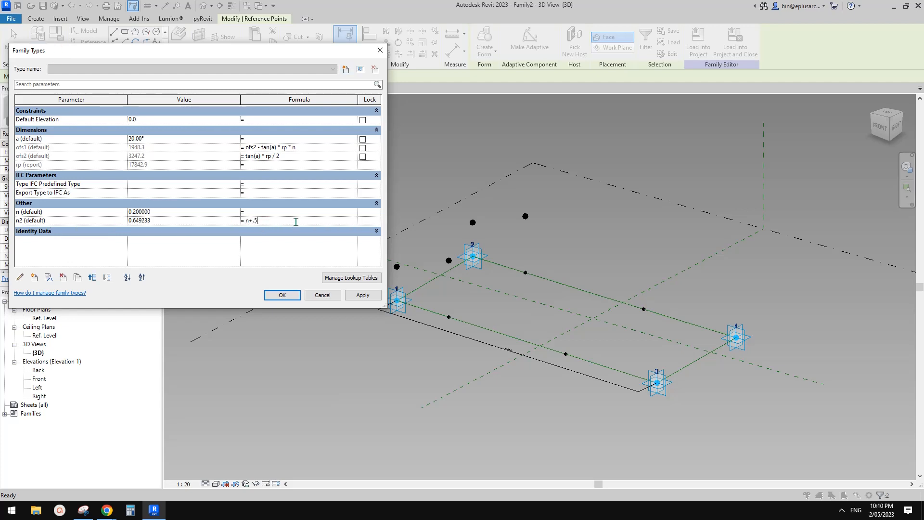
{"action": "left_click", "coordinate": [289, 247]}
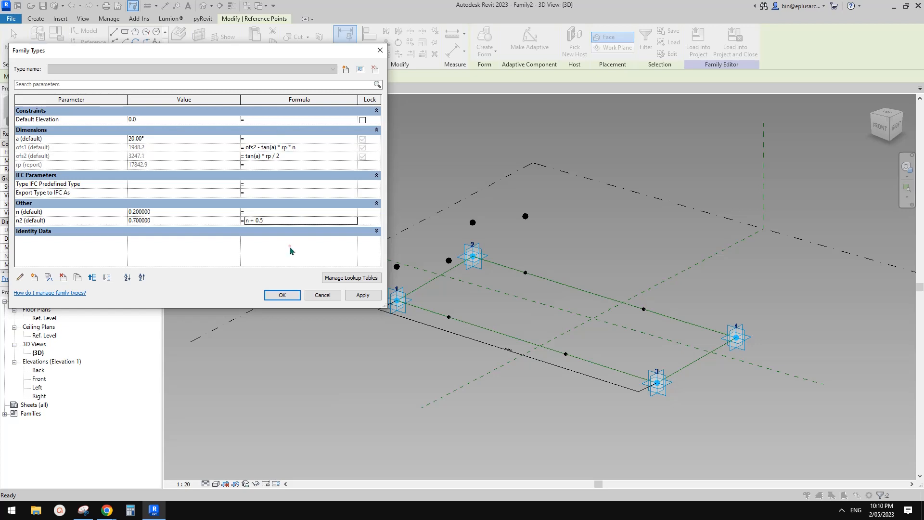
{"action": "left_click", "coordinate": [362, 295]}
{"action": "left_click", "coordinate": [282, 295]}
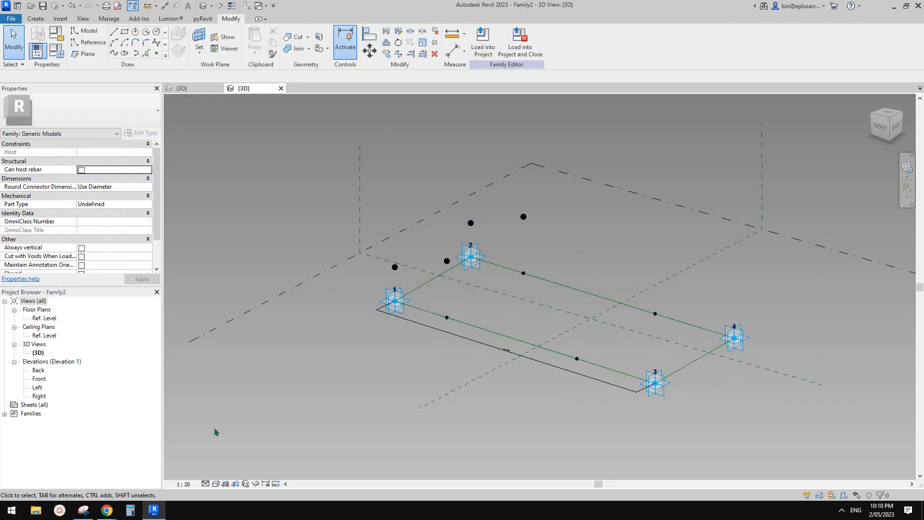
- Switch to the Snipping Tool sketch and label the base of the lower triangle OFS 1
{"action": "left_click", "coordinate": [83, 510]}
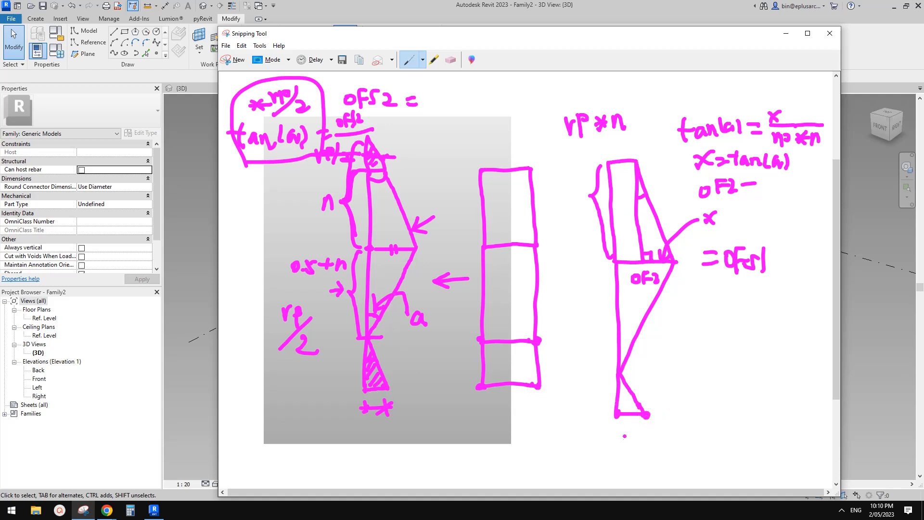
{"action": "left_click_drag", "start_coordinate": [646, 430], "coordinate": [637, 442]}
{"action": "left_click_drag", "start_coordinate": [639, 436], "coordinate": [651, 440]}
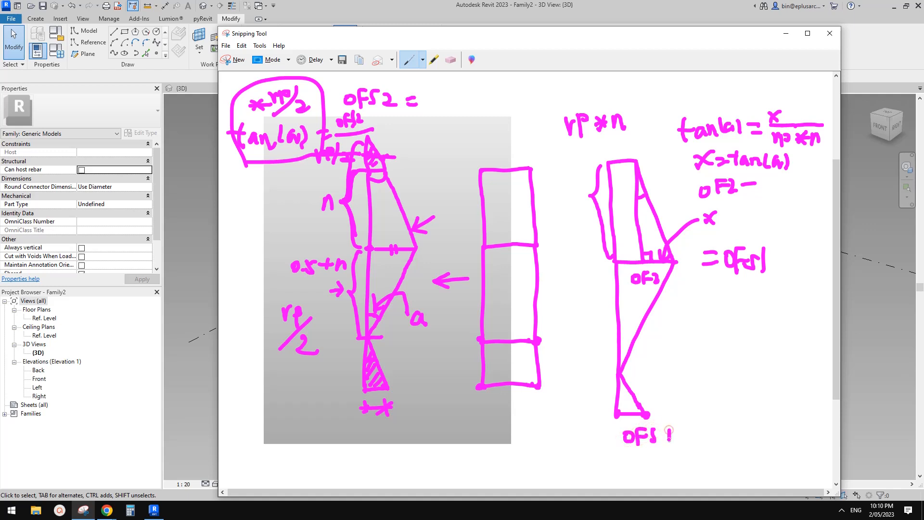
- Switch back to Revit and place a reference point on the line between points 1 and 3, close to point 3
{"action": "left_click", "coordinate": [154, 510]}
{"action": "left_click", "coordinate": [157, 54]}
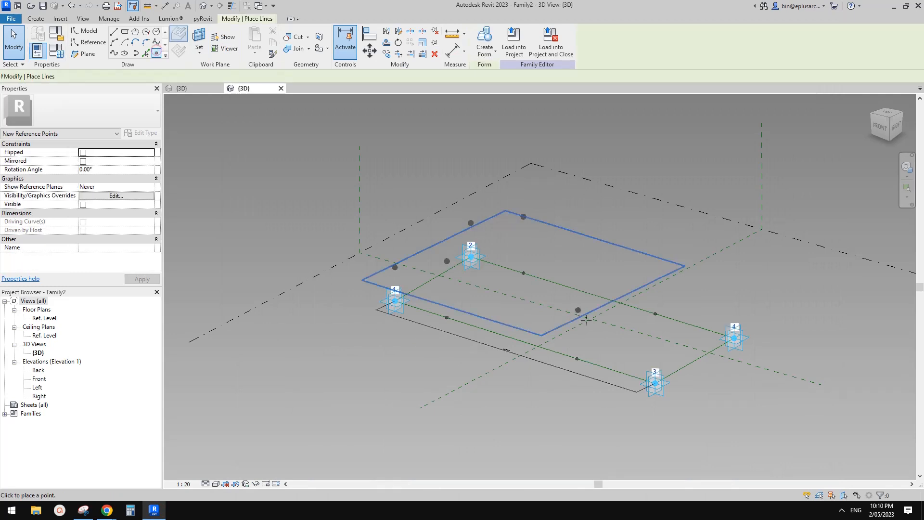
{"action": "left_click", "coordinate": [591, 359]}
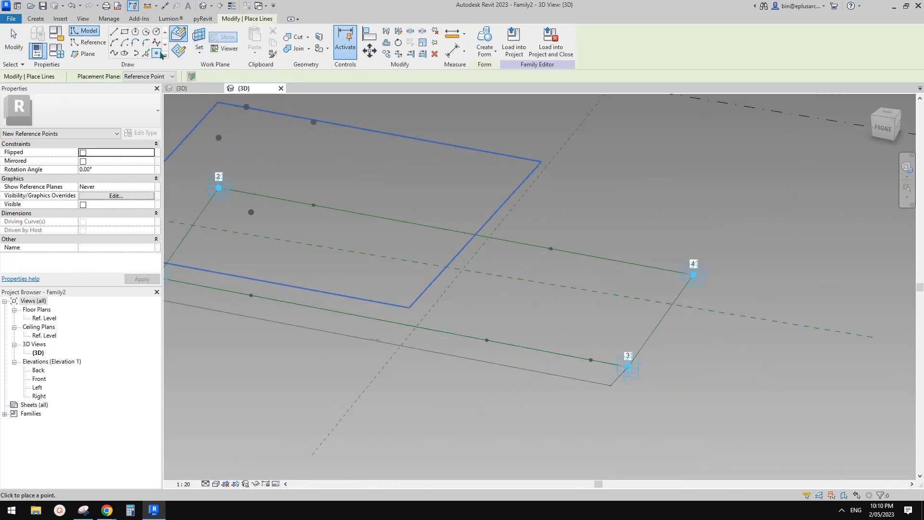
- Host a second reference point on the horizontal plane of the point near 3 and offset it about 1291 mm downward
{"action": "left_click", "coordinate": [178, 51]}
{"action": "left_click", "coordinate": [201, 40]}
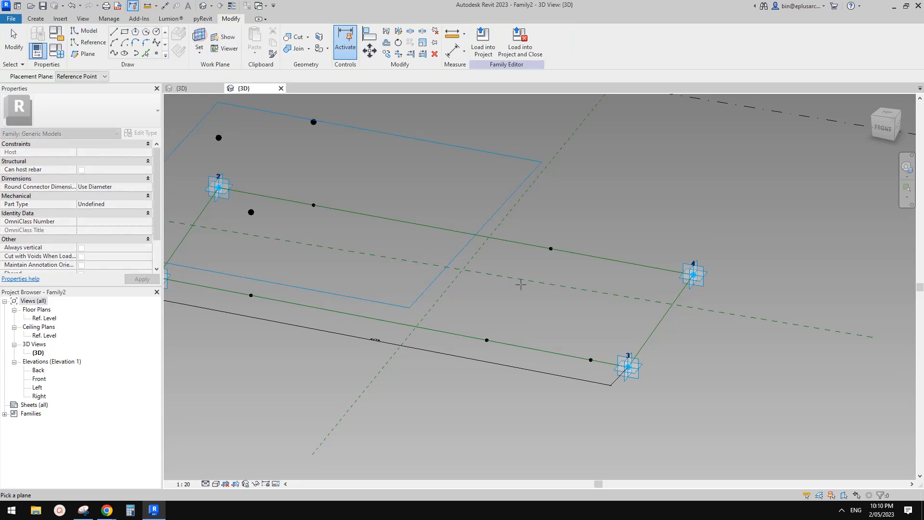
{"action": "left_click", "coordinate": [590, 360]}
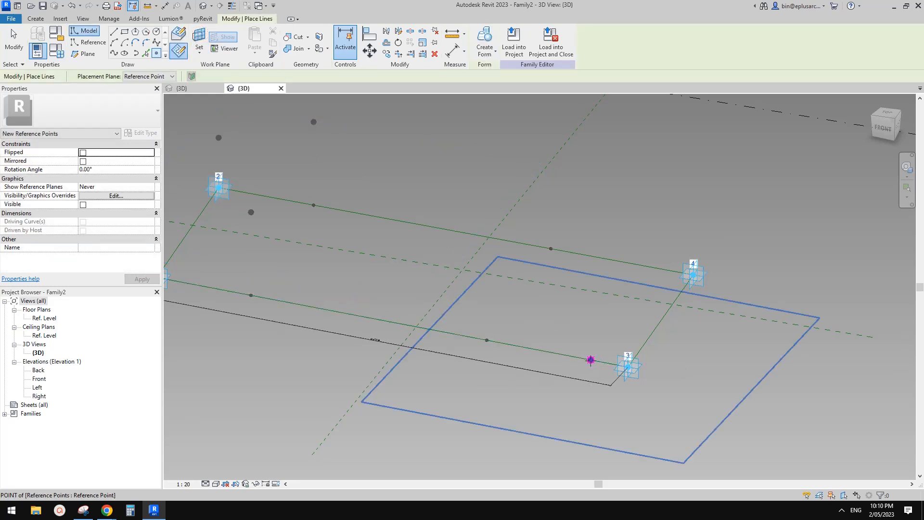
{"action": "left_click", "coordinate": [497, 288]}
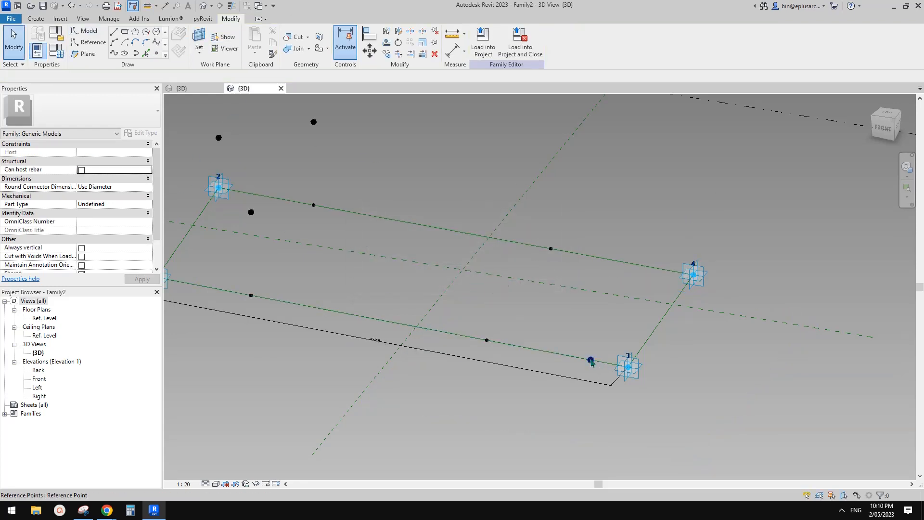
{"action": "left_click", "coordinate": [592, 361]}
{"action": "left_click_drag", "start_coordinate": [594, 384], "coordinate": [595, 417]}
{"action": "key", "text": "Escape"}
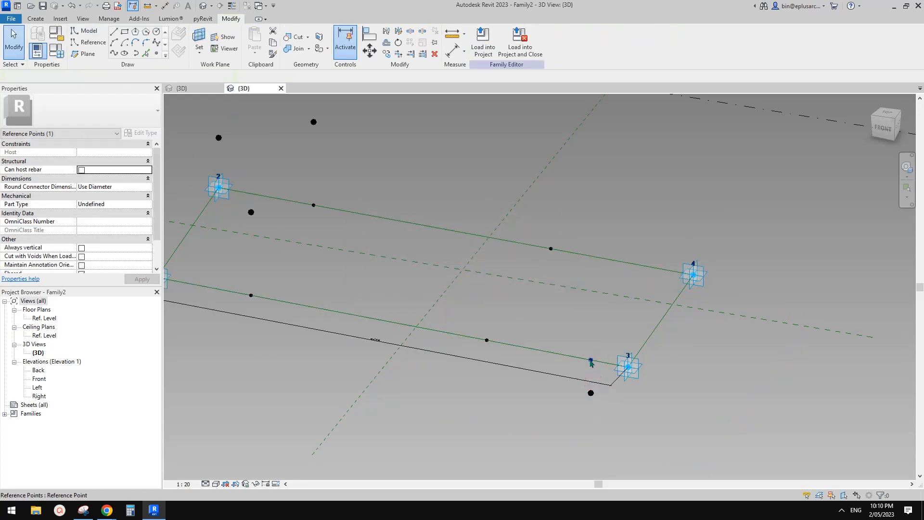
- Set the rotation angle of the host point near adaptive point 3 to 180°
{"action": "left_click", "coordinate": [591, 361]}
{"action": "left_click", "coordinate": [110, 170]}
{"action": "type", "text": "180"}
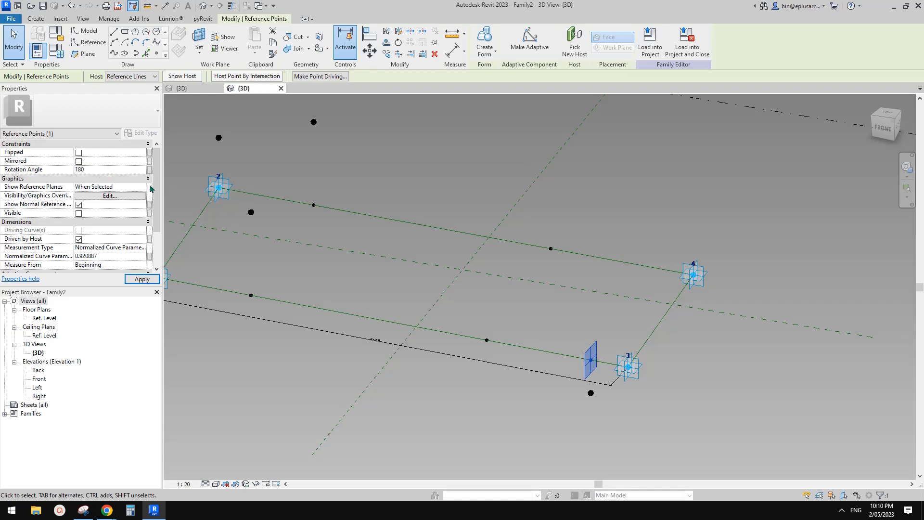
{"action": "key", "text": "Return"}
{"action": "left_click", "coordinate": [535, 262]}
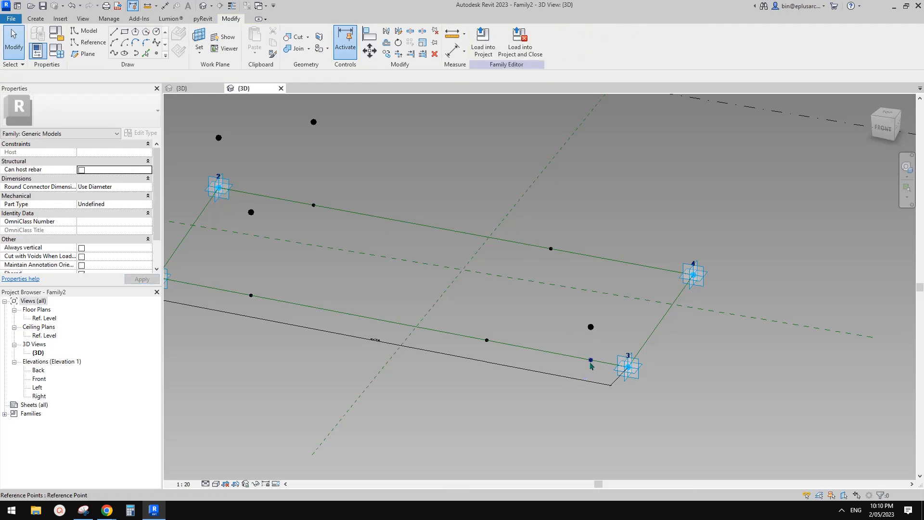
- Examine the rotated host point and its offset point in relation to the points near adaptive points 1 and 2
{"action": "left_click", "coordinate": [590, 360]}
{"action": "scroll", "coordinate": [591, 360], "scroll_direction": "down", "scroll_amount": 1}
{"action": "middle_click_drag", "start_coordinate": [590, 360], "coordinate": [557, 349], "text": "shift"}
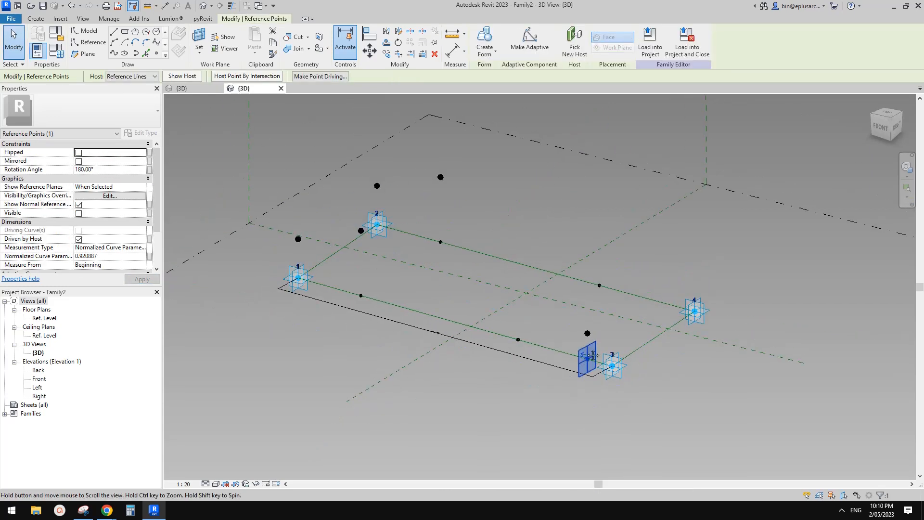
{"action": "scroll", "coordinate": [586, 356], "scroll_direction": "up", "scroll_amount": 1}
{"action": "key", "text": "Tab"}
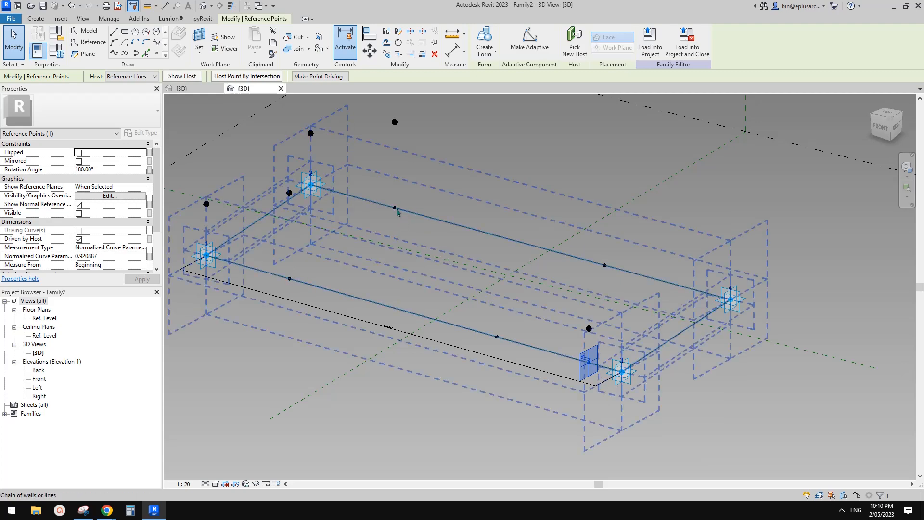
{"action": "middle_click_drag", "start_coordinate": [510, 252], "coordinate": [485, 248]}
{"action": "left_click", "coordinate": [577, 323]}
{"action": "scroll", "coordinate": [577, 323], "scroll_direction": "down", "scroll_amount": 1}
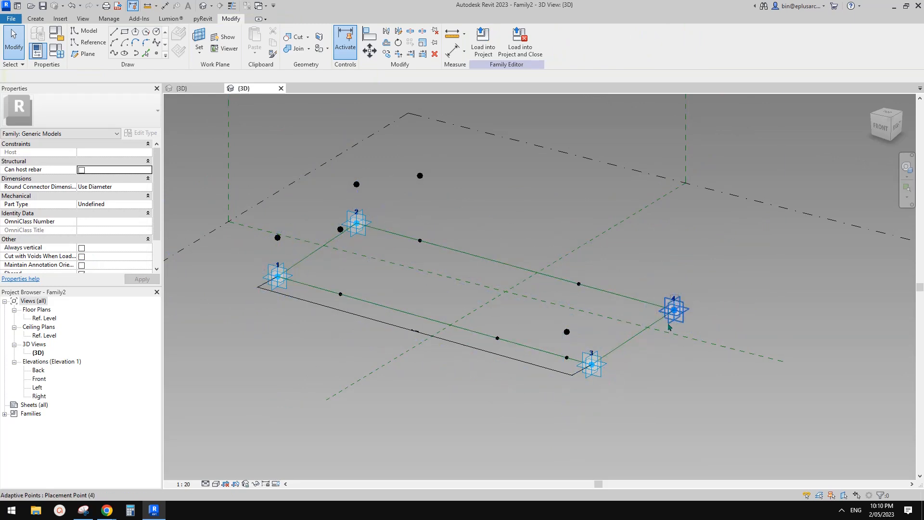
{"action": "scroll", "coordinate": [591, 336], "scroll_direction": "up", "scroll_amount": 2}
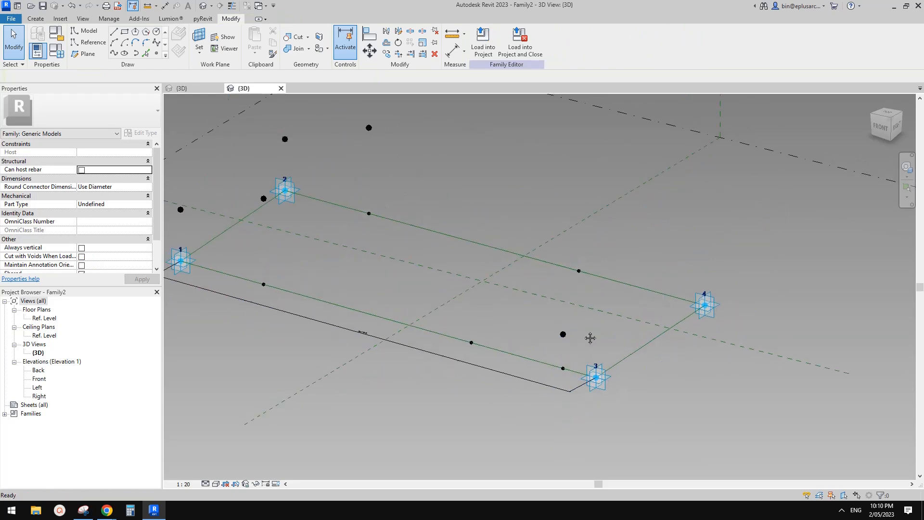
- Associate the offset of the raised point near adaptive point 3 with the family parameter ofs1
{"action": "left_click", "coordinate": [564, 336]}
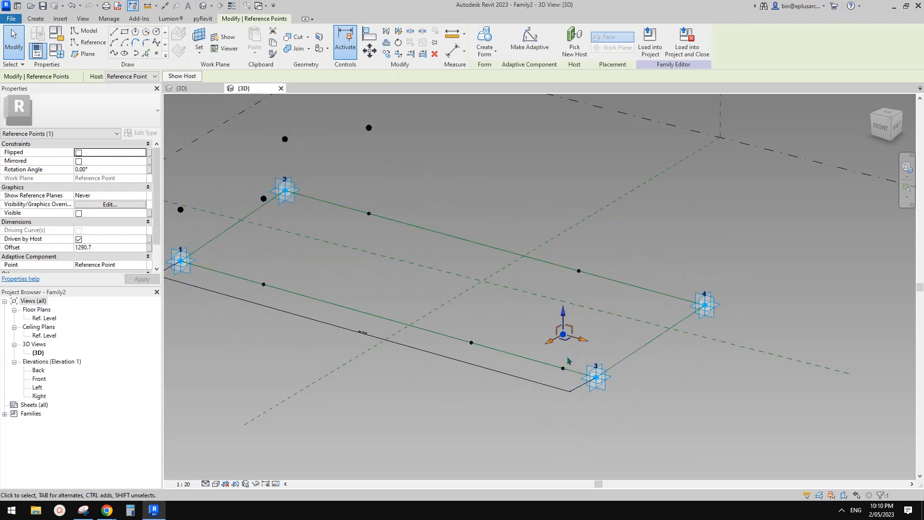
{"action": "middle_click_drag", "start_coordinate": [568, 358], "coordinate": [566, 360]}
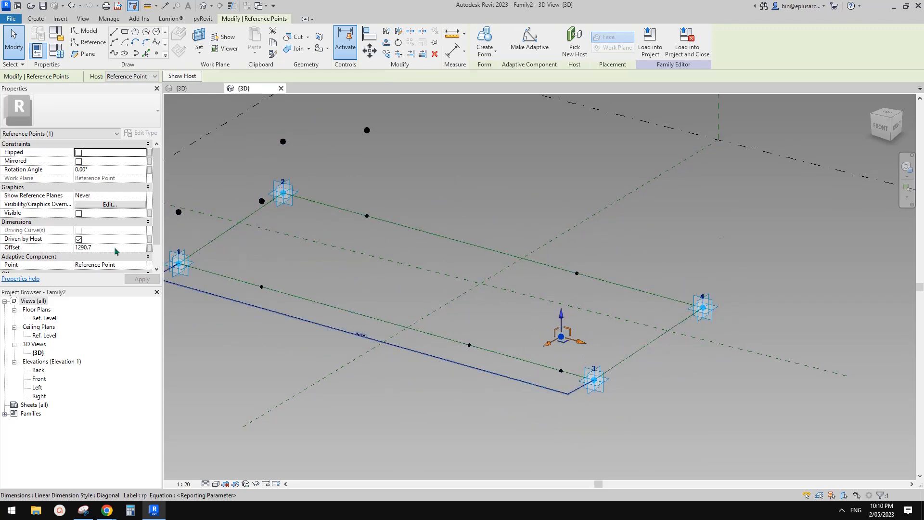
{"action": "left_click", "coordinate": [150, 248]}
{"action": "left_click", "coordinate": [207, 195]}
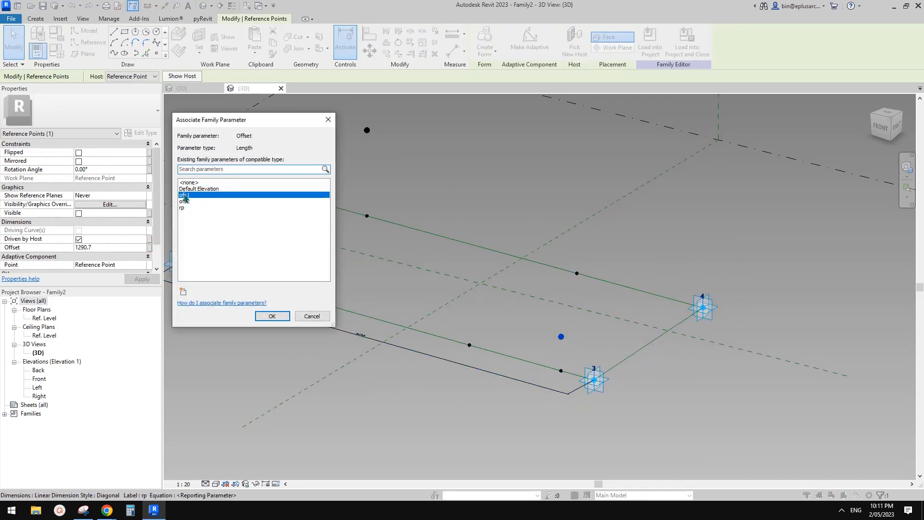
{"action": "left_click", "coordinate": [278, 315]}
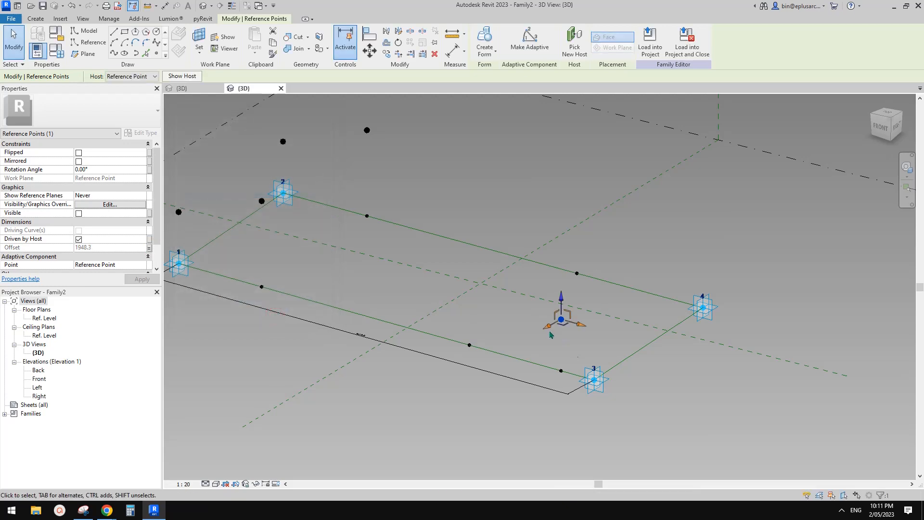
- Copy the host point and its raised offset point near adaptive point 3 toward the line ending at point 4
{"action": "left_click_drag", "start_coordinate": [579, 387], "coordinate": [530, 303]}
{"action": "key", "text": "c"}
{"action": "key", "text": "o"}
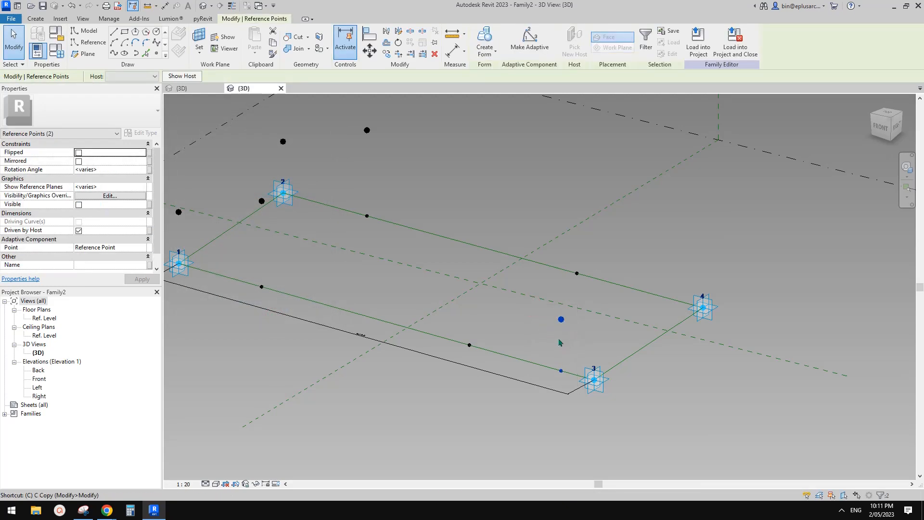
{"action": "left_click", "coordinate": [549, 343]}
{"action": "left_click", "coordinate": [595, 332]}
{"action": "left_click", "coordinate": [618, 347]}
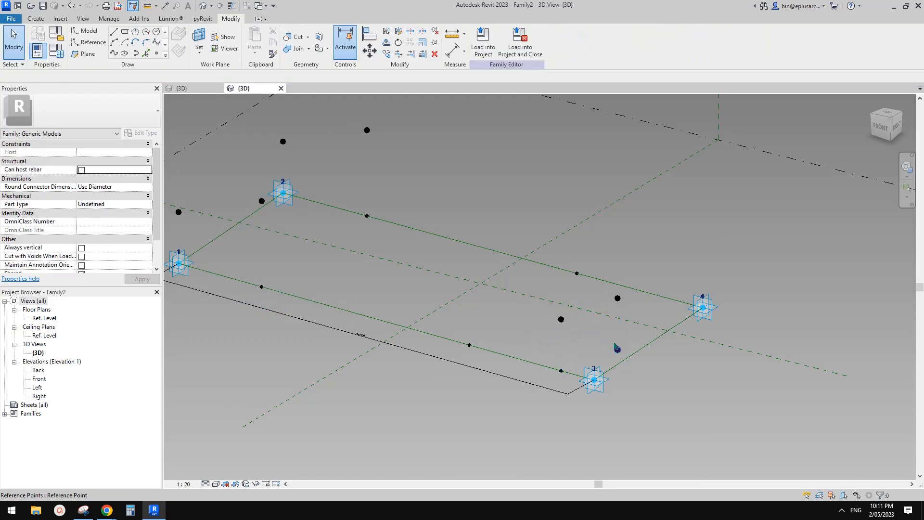
- Rehost the copied point on the line between points 2 and 4, and slide both host points to the line ends at 3 and 4
{"action": "left_click", "coordinate": [575, 43]}
{"action": "left_click", "coordinate": [670, 301]}
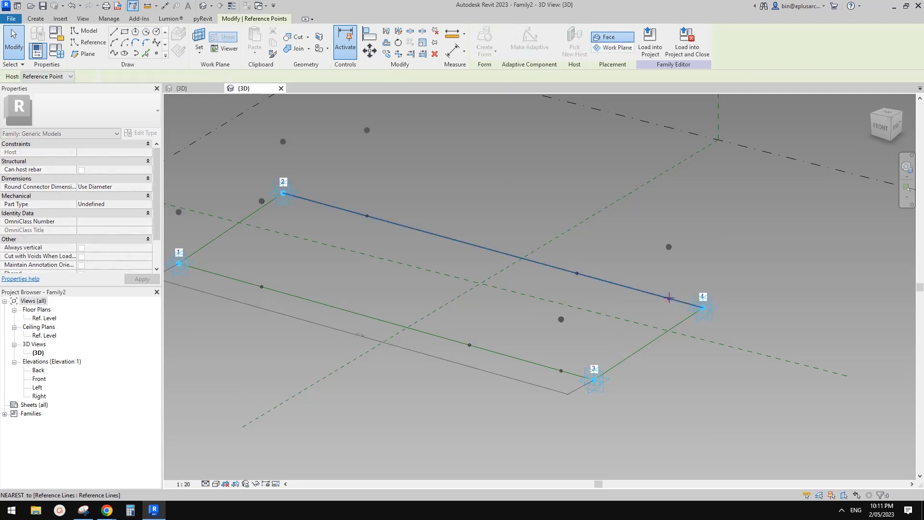
{"action": "left_click_drag", "start_coordinate": [669, 299], "coordinate": [719, 318]}
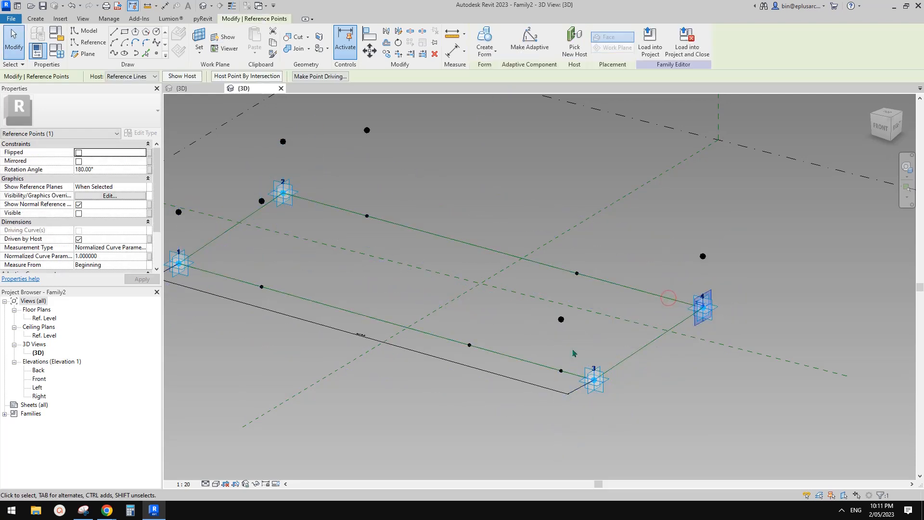
{"action": "left_click_drag", "start_coordinate": [562, 372], "coordinate": [635, 396]}
{"action": "left_click", "coordinate": [615, 260]}
- Connect the raised points above adaptive points 1 and 2 with a spline through points and make it a reference line
{"action": "scroll", "coordinate": [615, 261], "scroll_direction": "down", "scroll_amount": 2}
{"action": "mouse_move", "coordinate": [570, 267]}
{"action": "middle_mouse_down"}
{"action": "mouse_move", "coordinate": [548, 225]}
{"action": "mouse_move", "coordinate": [564, 251]}
{"action": "middle_mouse_up"}
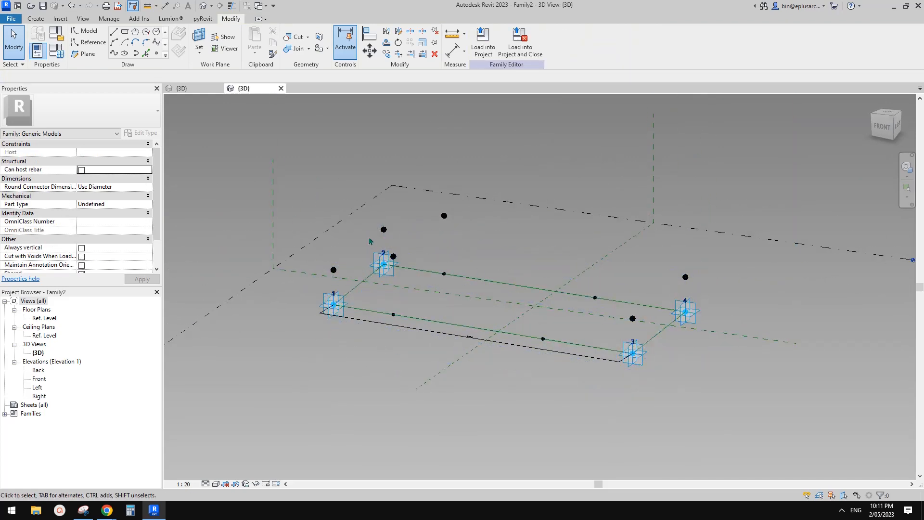
{"action": "middle_click_drag", "start_coordinate": [369, 241], "coordinate": [358, 239], "text": "shift"}
{"action": "scroll", "coordinate": [369, 241], "scroll_direction": "up", "scroll_amount": 1}
{"action": "left_click", "coordinate": [426, 224]}
{"action": "left_click", "coordinate": [350, 262], "text": "ctrl"}
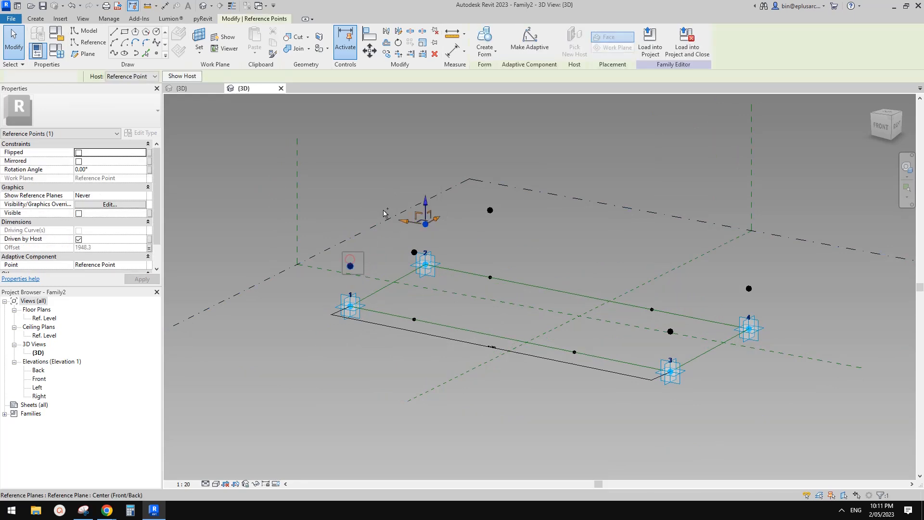
{"action": "left_click", "coordinate": [113, 54]}
{"action": "left_click", "coordinate": [84, 222]}
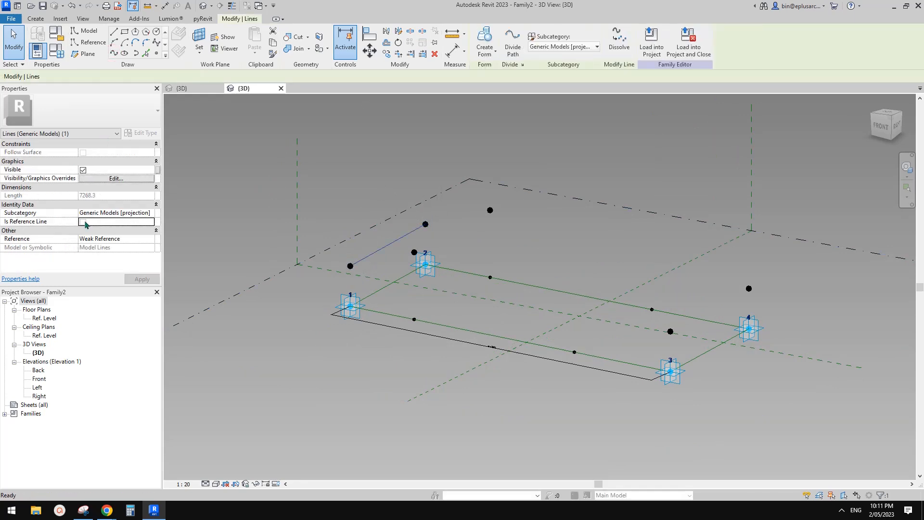
{"action": "left_click", "coordinate": [84, 222]}
- Connect the two raised points farther along the side lines from adaptive points 1 and 2 with a spline and make it a reference line
{"action": "left_click", "coordinate": [490, 210]}
{"action": "middle_click_drag", "start_coordinate": [472, 213], "coordinate": [448, 268]}
{"action": "left_click", "coordinate": [371, 307], "text": "ctrl"}
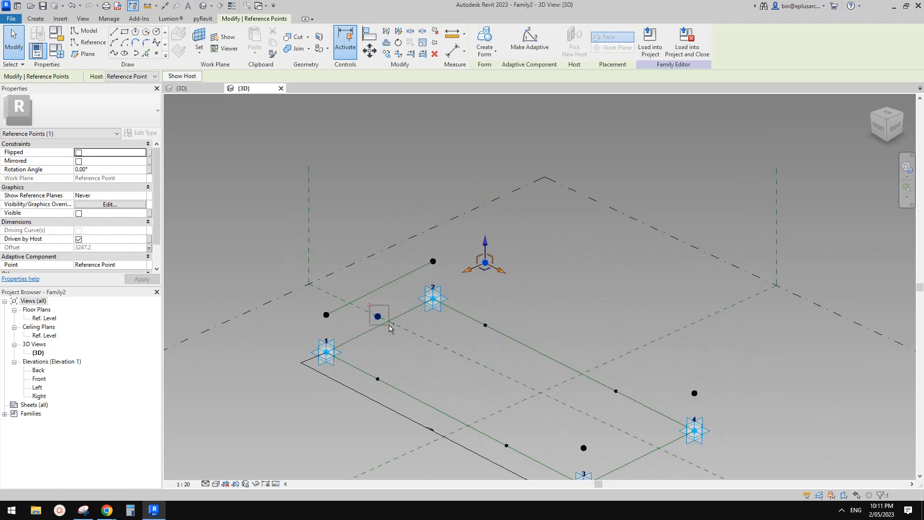
{"action": "left_click", "coordinate": [113, 54]}
{"action": "left_click", "coordinate": [84, 222]}
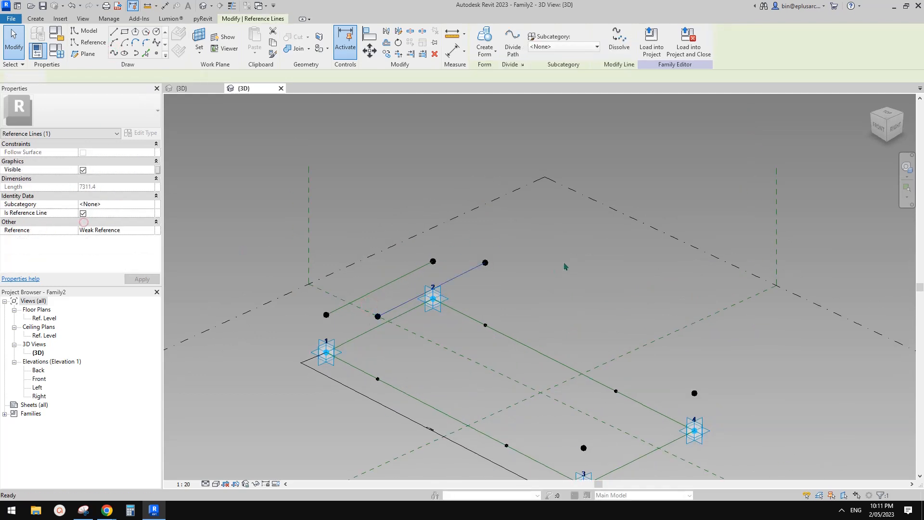
- Connect the two hosted points on the side lines toward adaptive points 3 and 4 with a spline and make it a reference line
{"action": "left_click_drag", "start_coordinate": [603, 369], "coordinate": [624, 396]}
{"action": "left_click_drag", "start_coordinate": [498, 428], "coordinate": [521, 455], "text": "ctrl"}
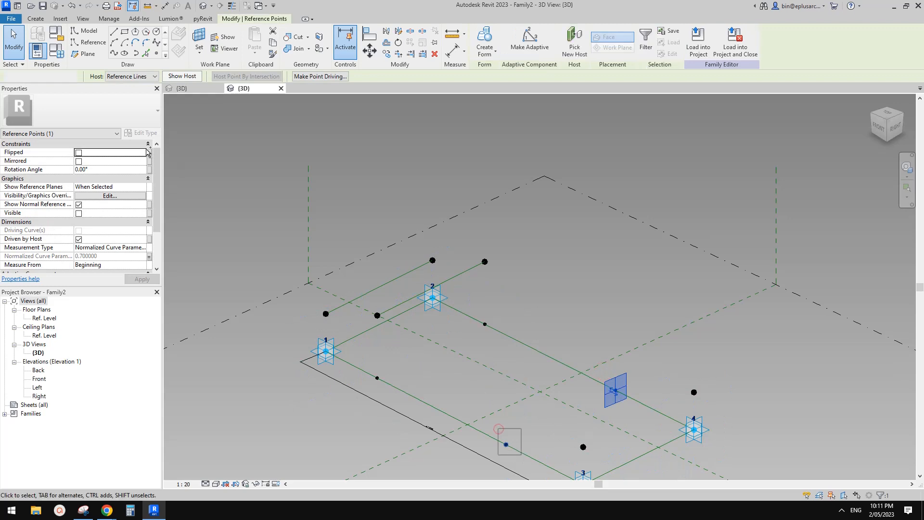
{"action": "left_click", "coordinate": [113, 54]}
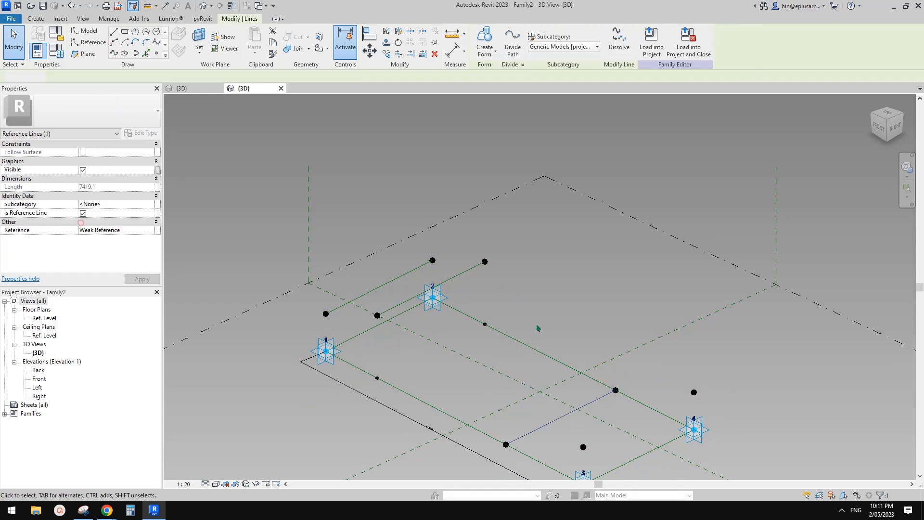
- Connect the raised points above adaptive points 3 and 4 with a spline through points and make it a reference line
{"action": "middle_click_drag", "start_coordinate": [538, 328], "coordinate": [524, 283]}
{"action": "left_click_drag", "start_coordinate": [665, 326], "coordinate": [700, 359]}
{"action": "left_click_drag", "start_coordinate": [552, 392], "coordinate": [578, 410], "text": "ctrl"}
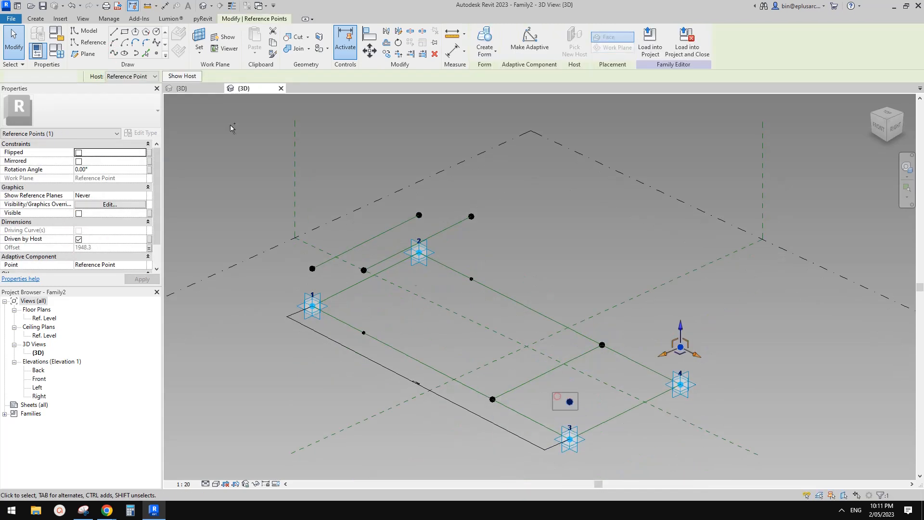
{"action": "left_click", "coordinate": [113, 54]}
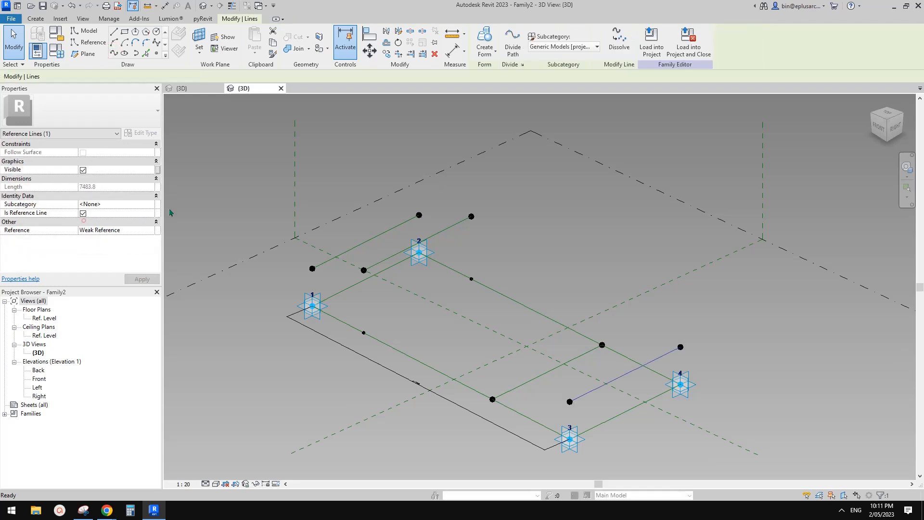
{"action": "key", "text": "Escape"}
- Create a surface form between each neighbouring pair of the four crosswise reference lines, from the 1–2 end to the 3–4 end
{"action": "left_click", "coordinate": [395, 227]}
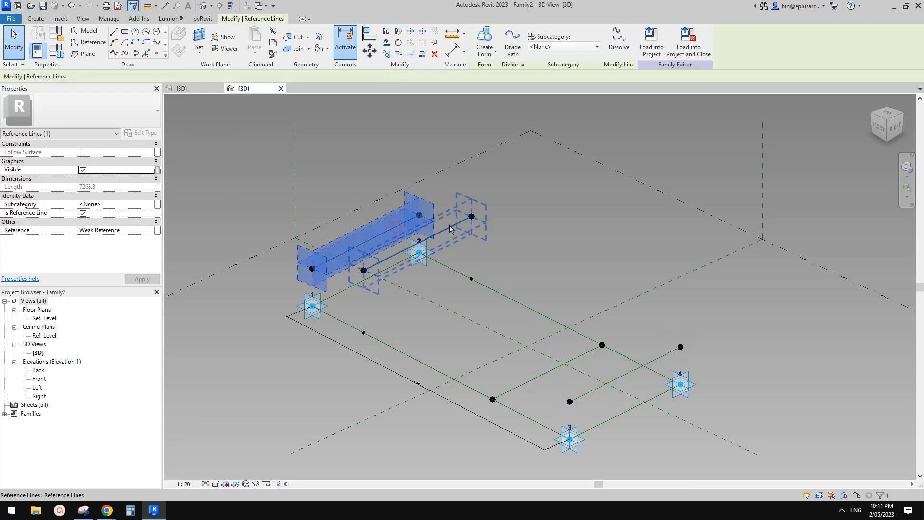
{"action": "left_click", "coordinate": [450, 226], "text": "ctrl"}
{"action": "left_click", "coordinate": [485, 39]}
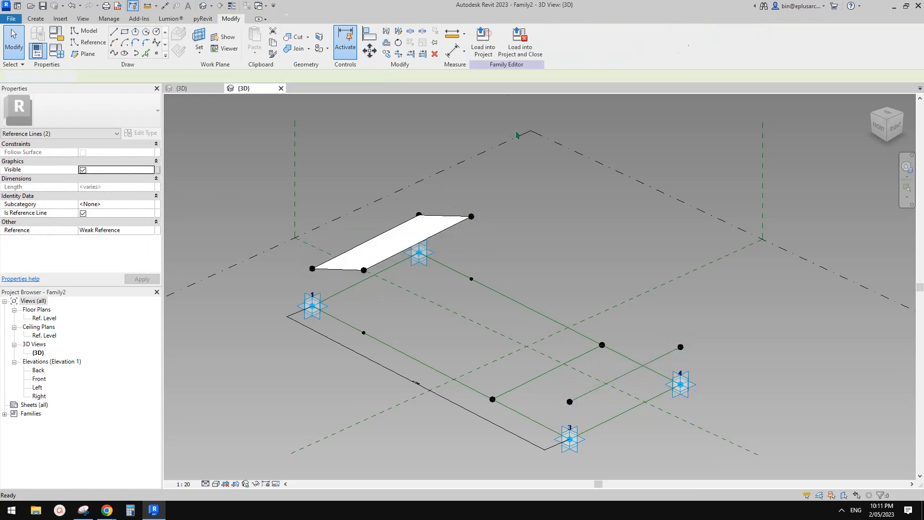
{"action": "left_click", "coordinate": [452, 226]}
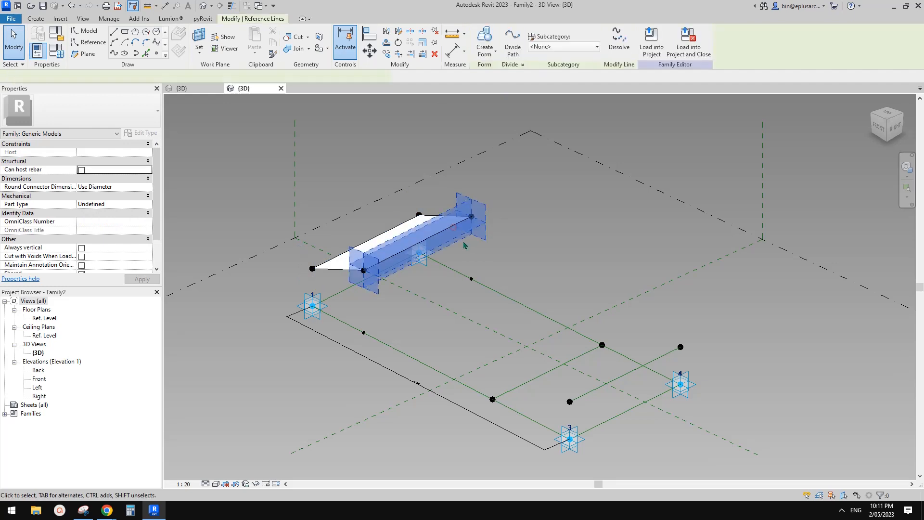
{"action": "left_click", "coordinate": [591, 357], "text": "ctrl"}
{"action": "left_click", "coordinate": [485, 39]}
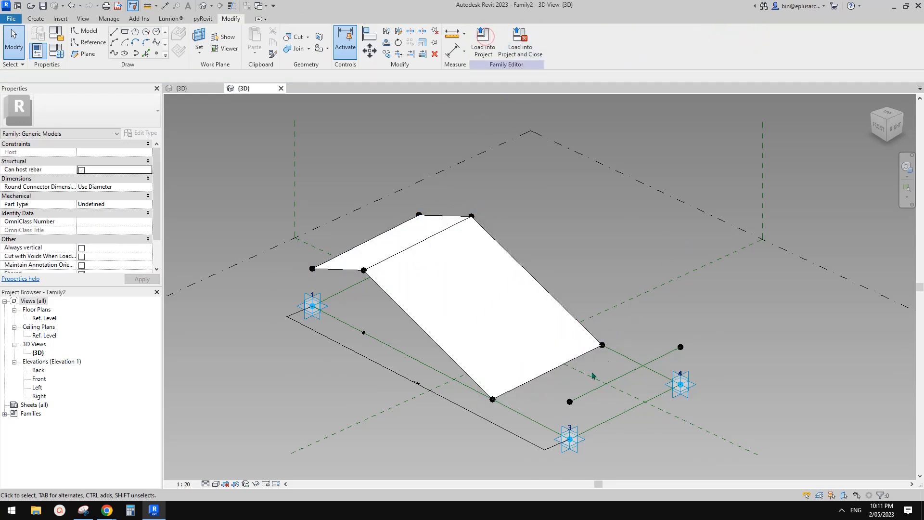
{"action": "left_click", "coordinate": [580, 356]}
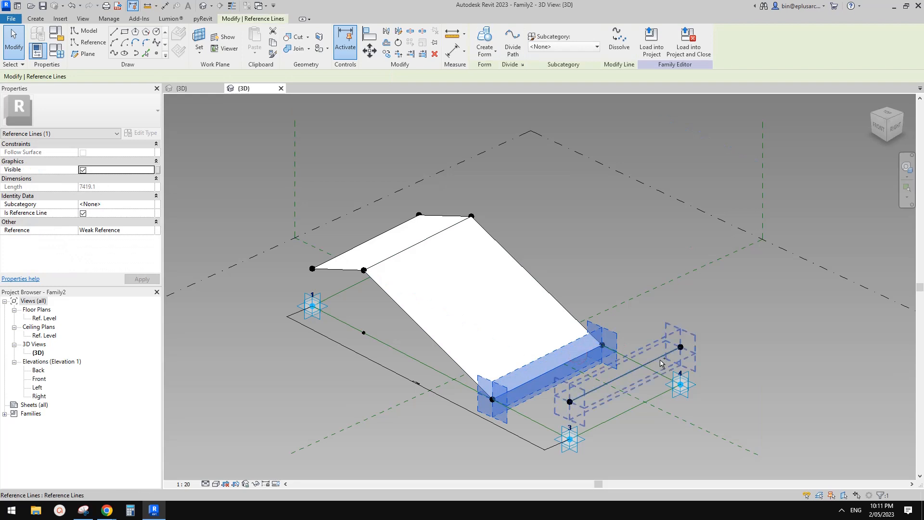
{"action": "left_click", "coordinate": [660, 362], "text": "ctrl"}
{"action": "left_click", "coordinate": [485, 41]}
- Set the angle parameter a to 10° in the family types and apply it to the folded surface
{"action": "middle_click_drag", "start_coordinate": [574, 183], "coordinate": [598, 245], "text": "shift"}
{"action": "left_click", "coordinate": [58, 50]}
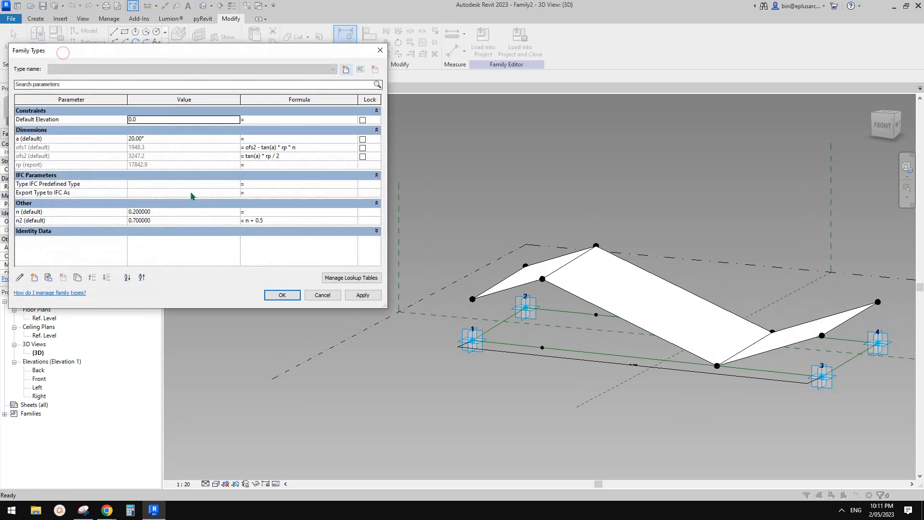
{"action": "left_click", "coordinate": [159, 140]}
{"action": "type", "text": "10"}
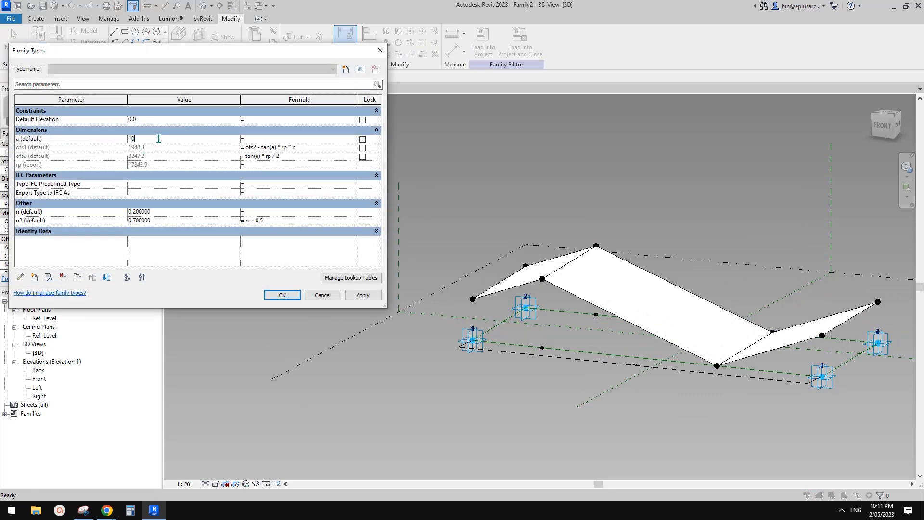
{"action": "left_click", "coordinate": [363, 295]}
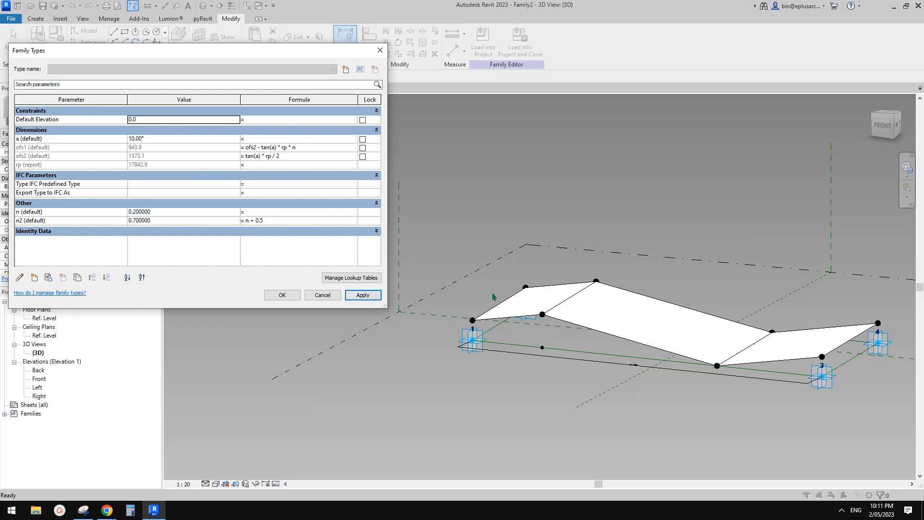
- Test the folded surface with the parameter n at 0.3 and at 0.4
{"action": "left_click", "coordinate": [168, 212]}
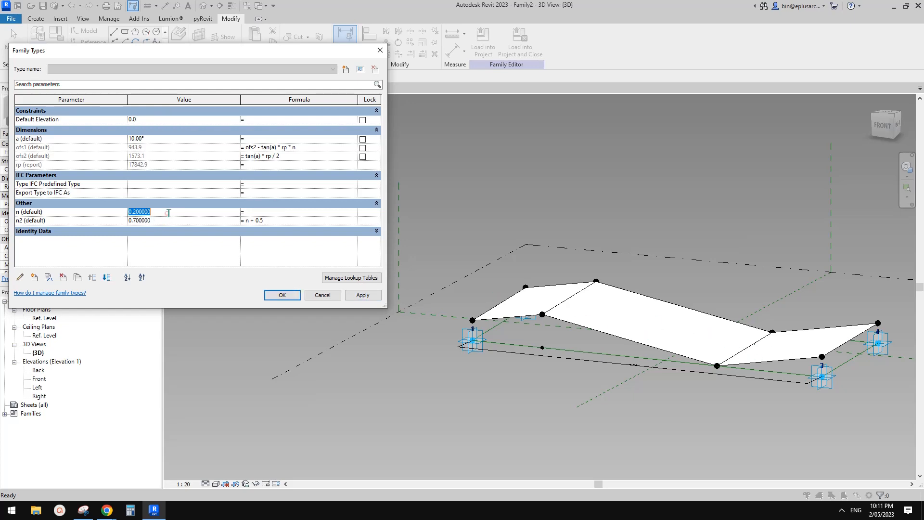
{"action": "type", "text": ".3"}
{"action": "left_click", "coordinate": [362, 296]}
{"action": "left_click", "coordinate": [164, 213]}
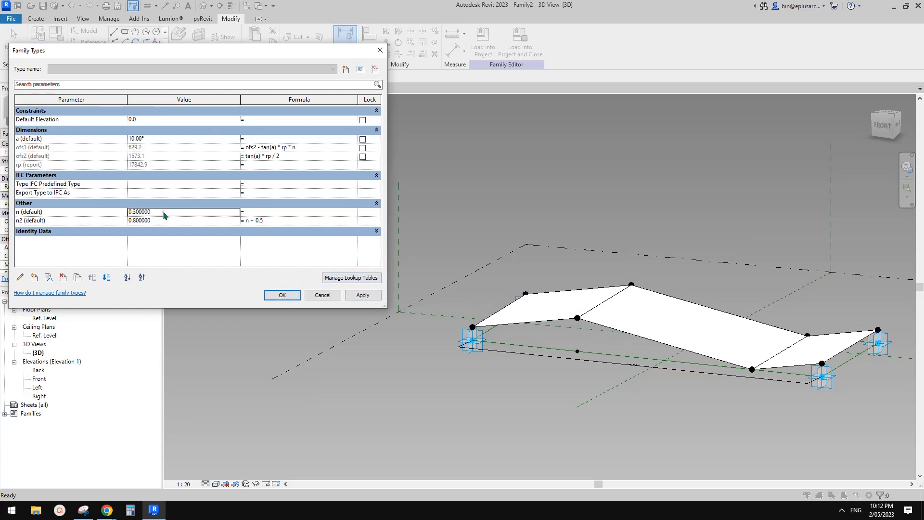
{"action": "type", "text": ".4"}
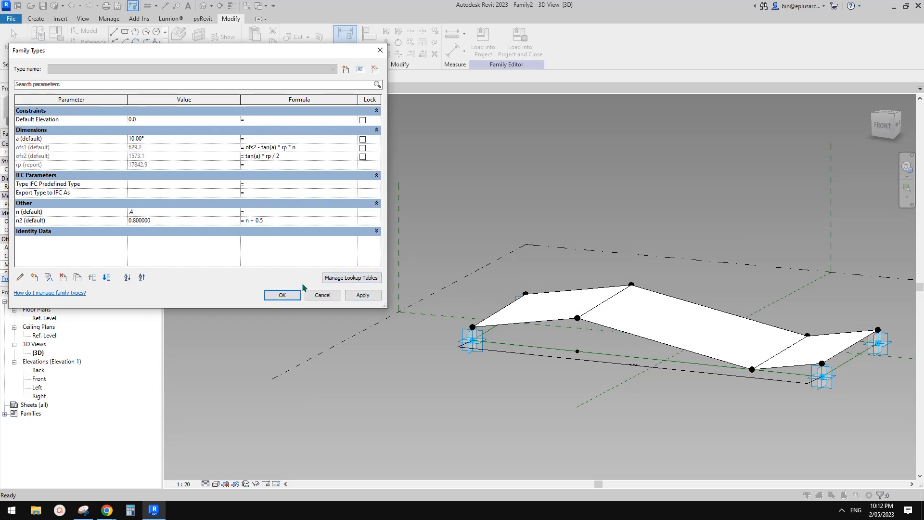
{"action": "left_click", "coordinate": [363, 295]}
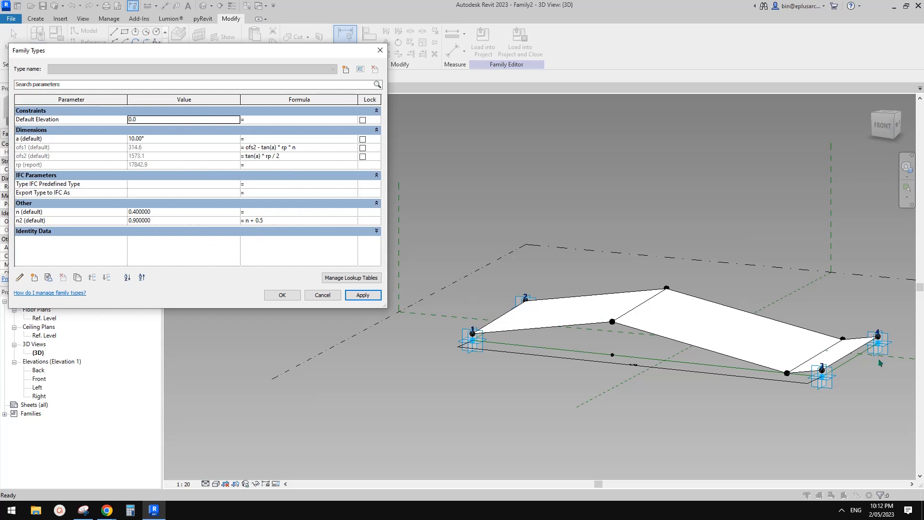
- Set the parameter n to 0.2 and accept the family type changes
{"action": "left_click", "coordinate": [196, 213]}
{"action": "type", "text": ".2"}
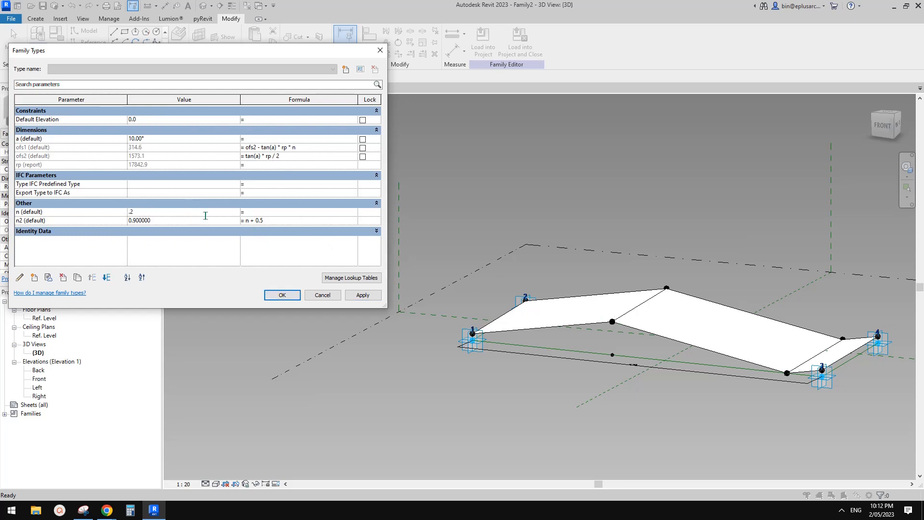
{"action": "left_click", "coordinate": [363, 296]}
{"action": "left_click", "coordinate": [282, 295]}
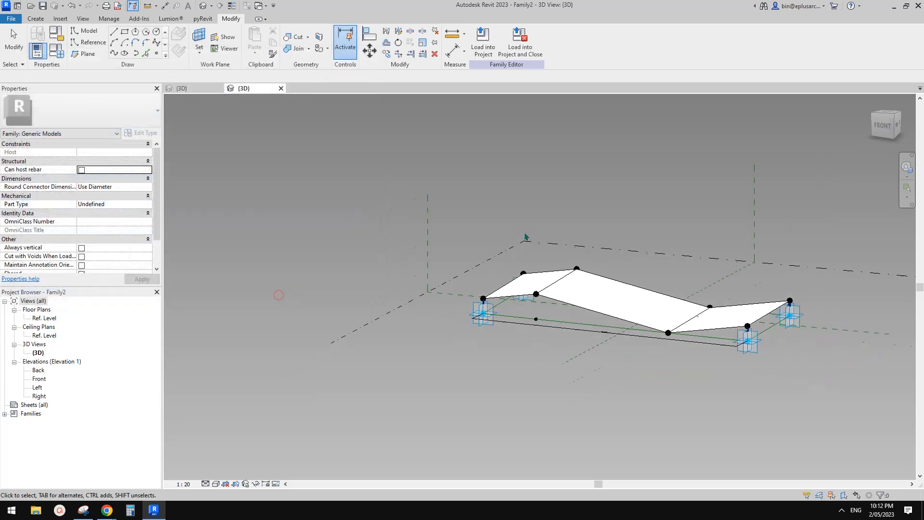
{"action": "middle_click_drag", "start_coordinate": [477, 301], "coordinate": [502, 293], "text": "shift"}
{"action": "middle_click_drag", "start_coordinate": [533, 261], "coordinate": [504, 269], "text": "shift"}
{"action": "scroll", "coordinate": [505, 256], "scroll_direction": "down", "scroll_amount": 1}
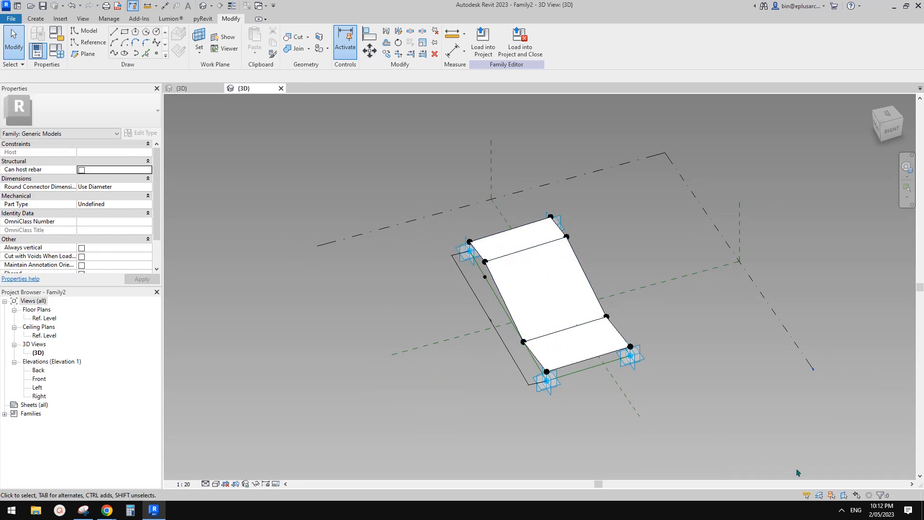
{"action": "left_click", "coordinate": [842, 510]}
{"action": "left_click", "coordinate": [817, 454]}
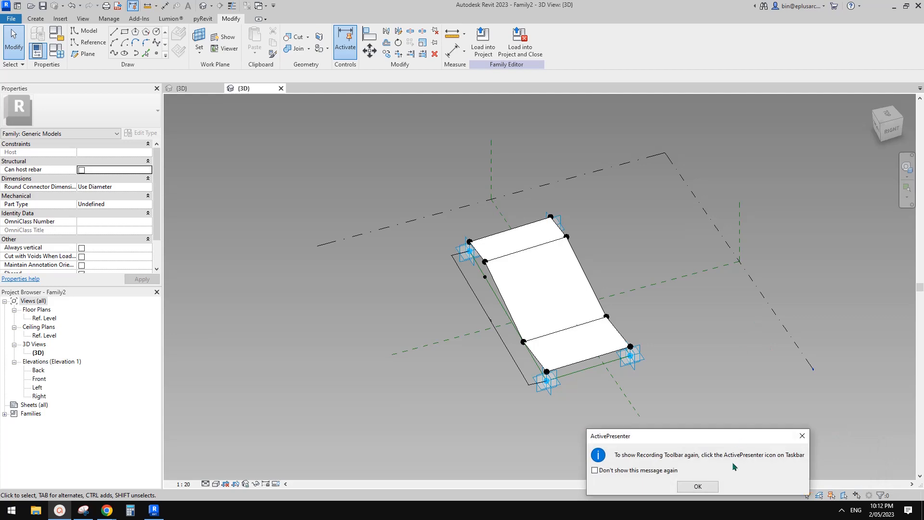
{"action": "left_click", "coordinate": [803, 436]}
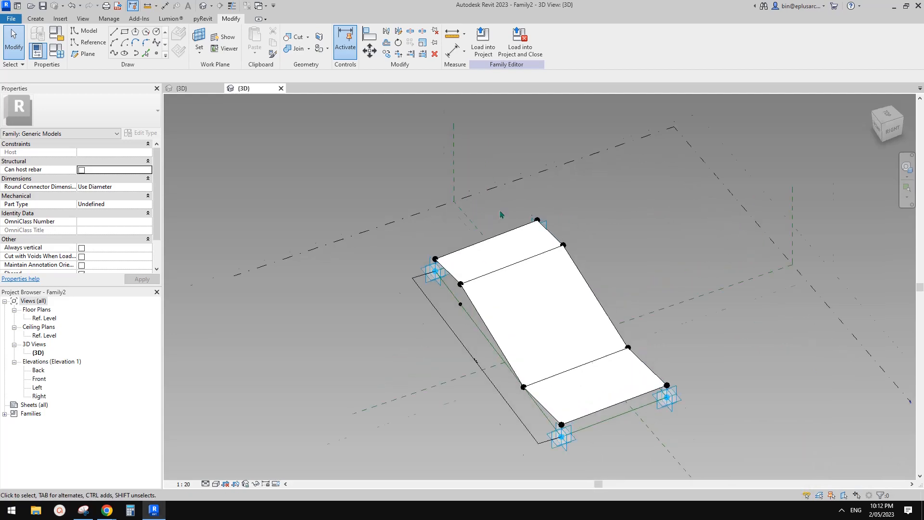
- Switch to the 3D view of 20230501.rfa and examine the panelled front face of the mass from several angles
{"action": "left_click", "coordinate": [182, 88]}
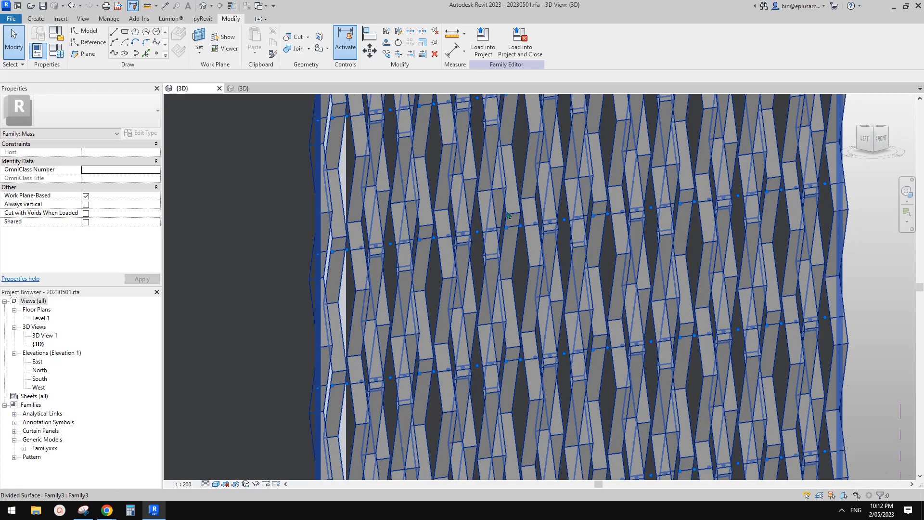
{"action": "mouse_move", "coordinate": [433, 236]}
{"action": "middle_mouse_down", "text": "shift"}
{"action": "mouse_move", "coordinate": [473, 237]}
{"action": "mouse_move", "coordinate": [436, 239]}
{"action": "middle_mouse_up", "text": "shift"}
{"action": "middle_click_drag", "start_coordinate": [563, 251], "coordinate": [488, 212], "text": "shift"}
{"action": "scroll", "coordinate": [568, 255], "scroll_direction": "up", "scroll_amount": 1}
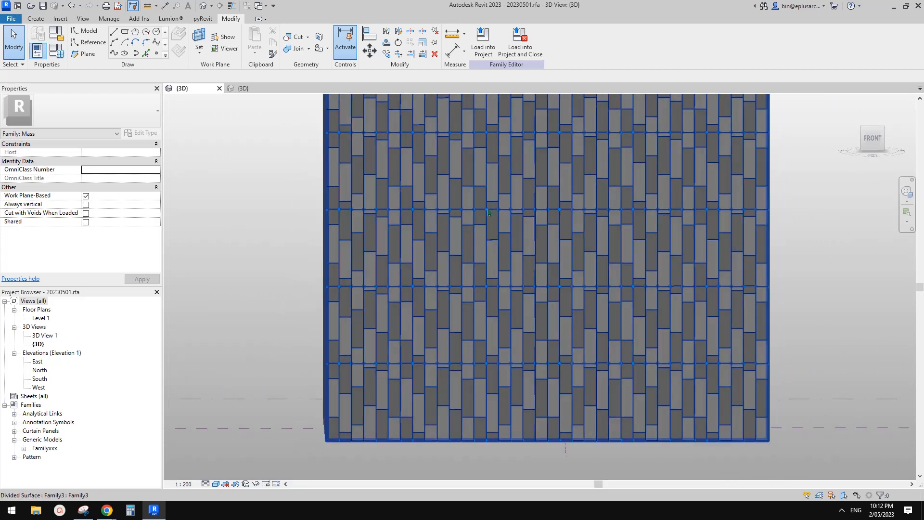
{"action": "middle_click_drag", "start_coordinate": [558, 237], "coordinate": [536, 236], "text": "shift"}
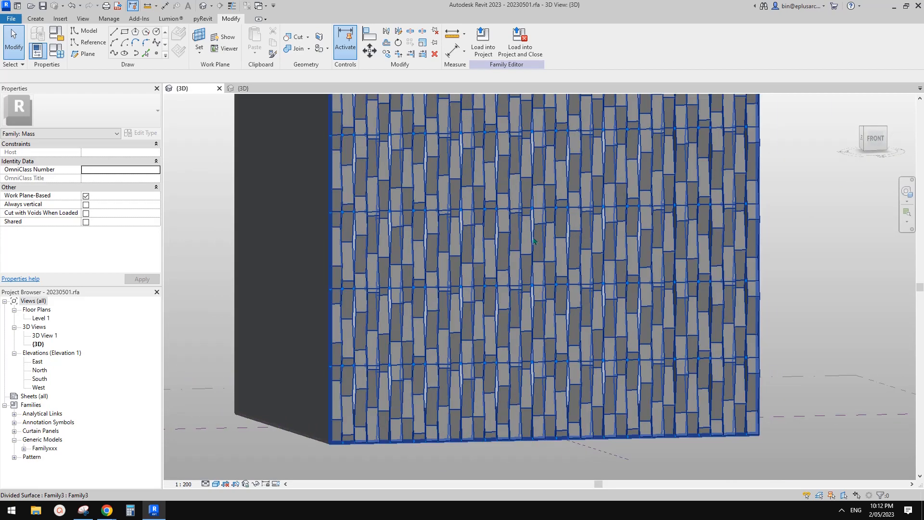
{"action": "left_click", "coordinate": [536, 234]}
{"action": "key", "text": "Escape"}
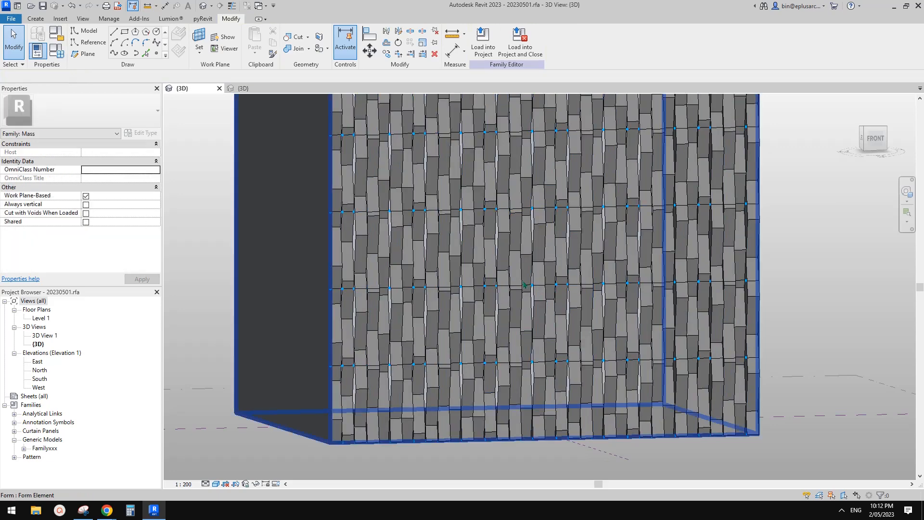
- Select one Family3 curtain panel on the front face and examine how its folded strips repeat across the facade
{"action": "left_click", "coordinate": [521, 284]}
{"action": "middle_click_drag", "start_coordinate": [521, 285], "coordinate": [482, 240], "text": "shift"}
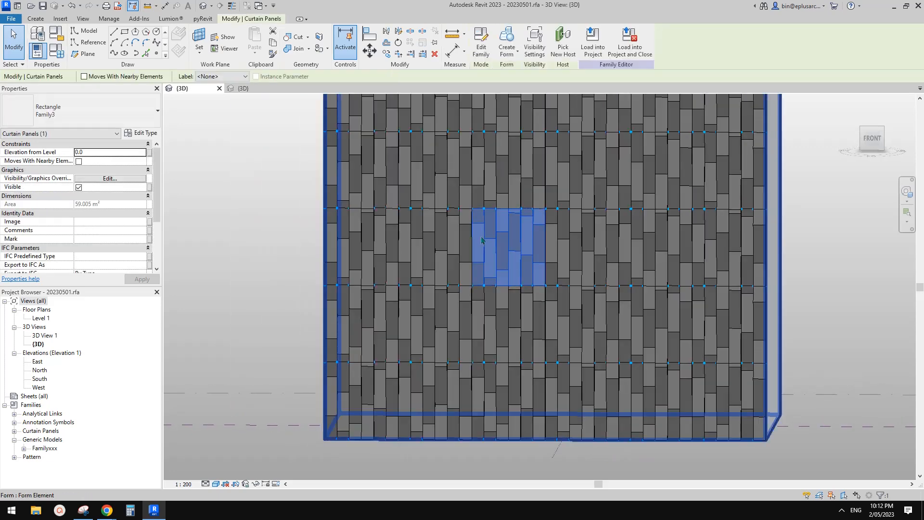
{"action": "scroll", "coordinate": [483, 223], "scroll_direction": "up", "scroll_amount": 1}
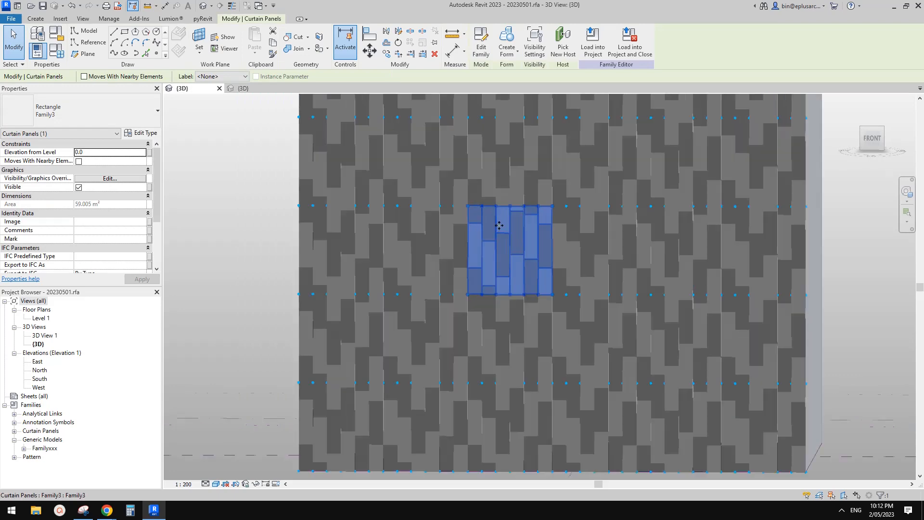
{"action": "scroll", "coordinate": [510, 241], "scroll_direction": "down", "scroll_amount": 3}
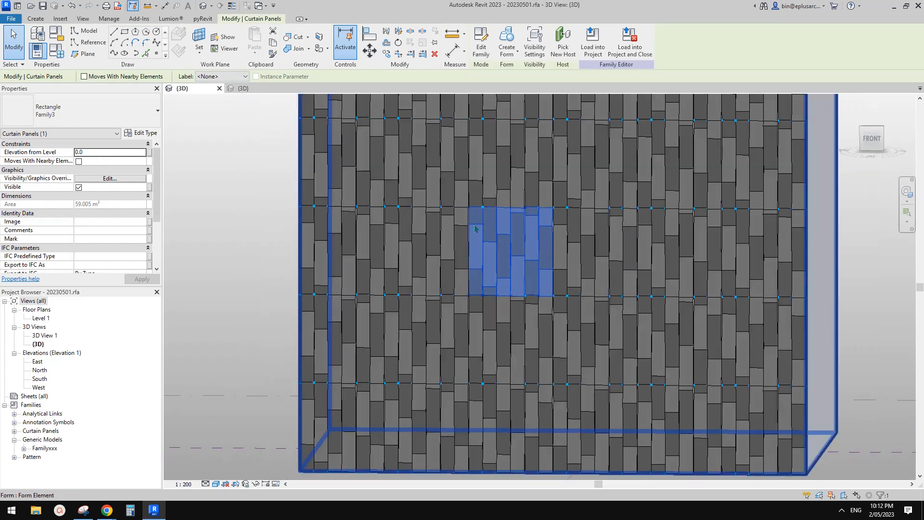
{"action": "scroll", "coordinate": [547, 244], "scroll_direction": "up", "scroll_amount": 3}
{"action": "scroll", "coordinate": [652, 278], "scroll_direction": "down", "scroll_amount": 1}
{"action": "middle_click_drag", "start_coordinate": [652, 278], "coordinate": [728, 275], "text": "shift"}
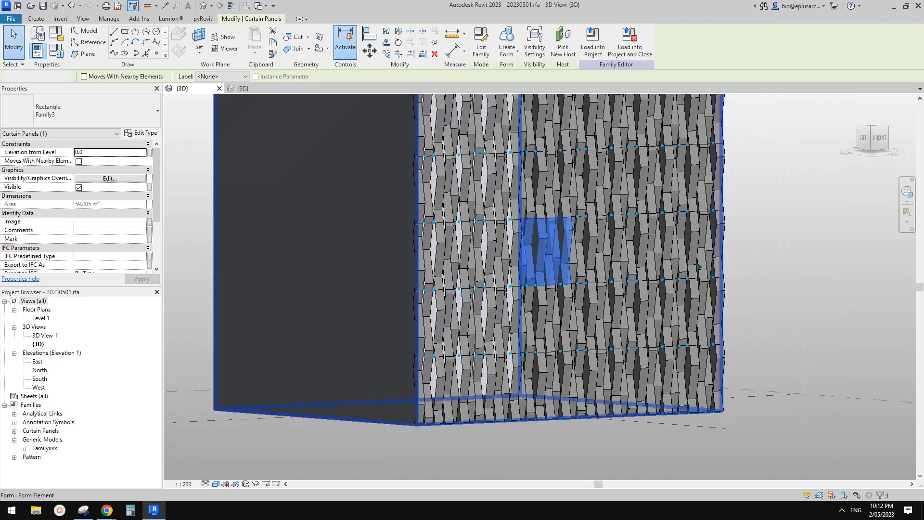
- Examine the whole panelled mass from an angle, and select a Family3 curtain panel near the middle of the front face
{"action": "left_click", "coordinate": [736, 274]}
{"action": "middle_click_drag", "start_coordinate": [674, 265], "coordinate": [630, 265]}
{"action": "scroll", "coordinate": [644, 279], "scroll_direction": "down", "scroll_amount": 1}
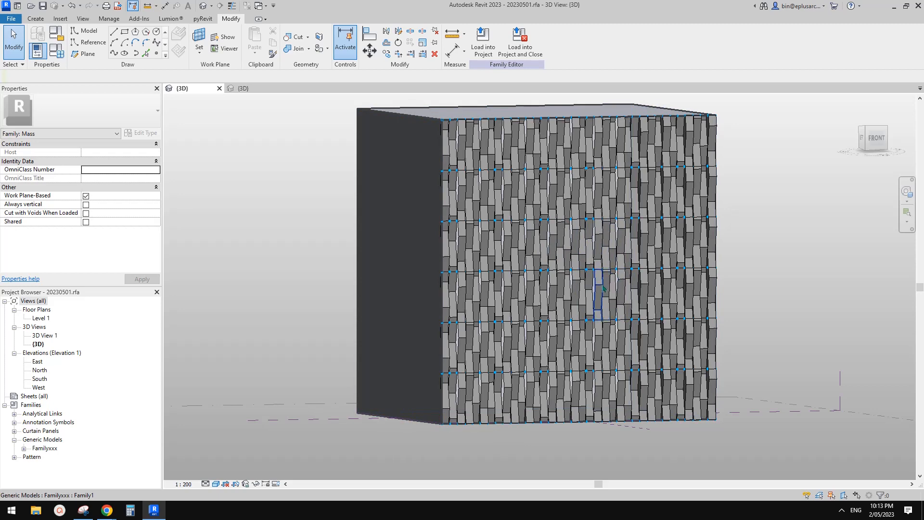
{"action": "middle_click_drag", "start_coordinate": [603, 289], "coordinate": [626, 238], "text": "shift"}
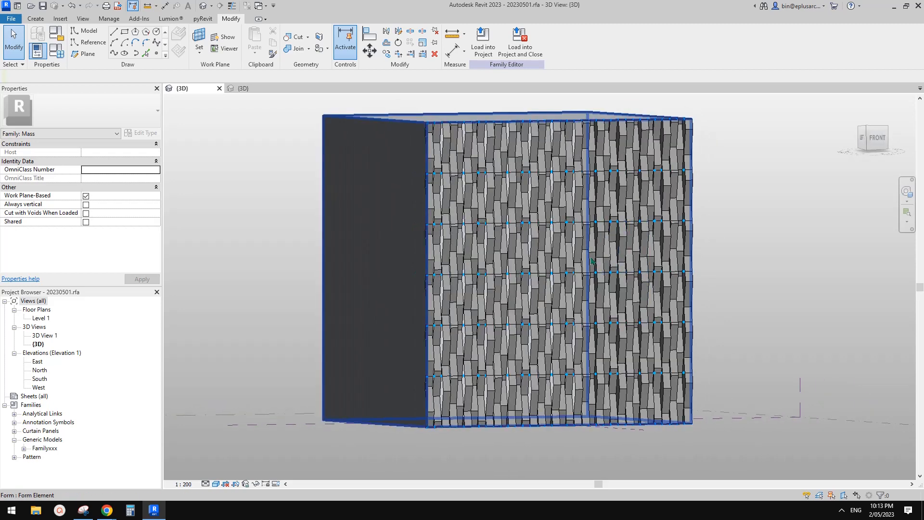
{"action": "left_click", "coordinate": [567, 251]}
{"action": "key", "text": "Escape"}
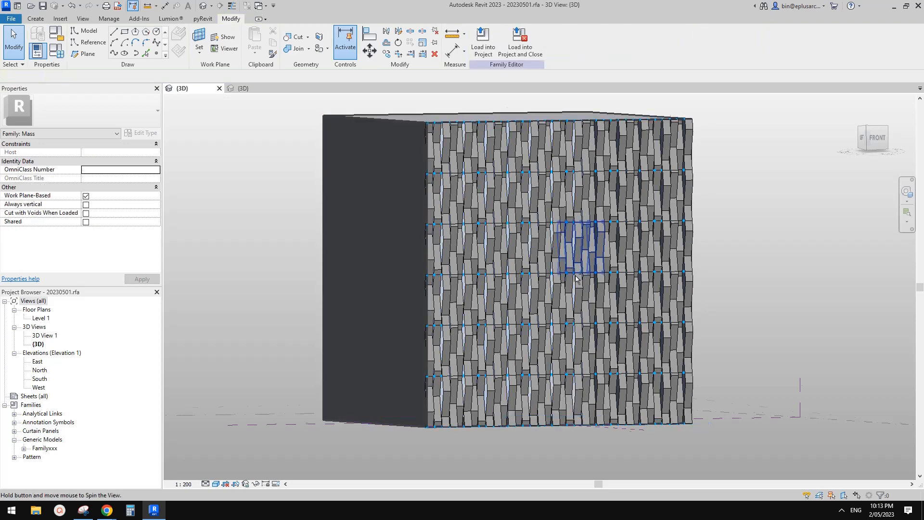
{"action": "mouse_move", "coordinate": [568, 258]}
{"action": "middle_mouse_down", "text": "shift"}
{"action": "mouse_move", "coordinate": [568, 228]}
{"action": "mouse_move", "coordinate": [566, 253]}
{"action": "middle_mouse_up", "text": "shift"}
{"action": "scroll", "coordinate": [559, 231], "scroll_direction": "down", "scroll_amount": 1}
{"action": "scroll", "coordinate": [560, 231], "scroll_direction": "up", "scroll_amount": 3}
{"action": "left_click", "coordinate": [558, 258]}
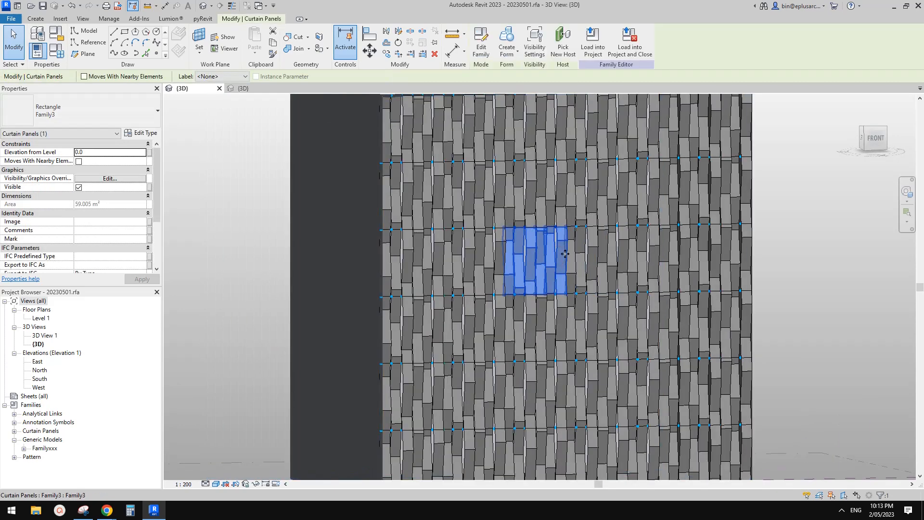
- Deselect the curtain panel and start a new family from the Metric Generic Model Pattern Based template
{"action": "scroll", "coordinate": [565, 253], "scroll_direction": "down", "scroll_amount": 5}
{"action": "key", "text": "Escape"}
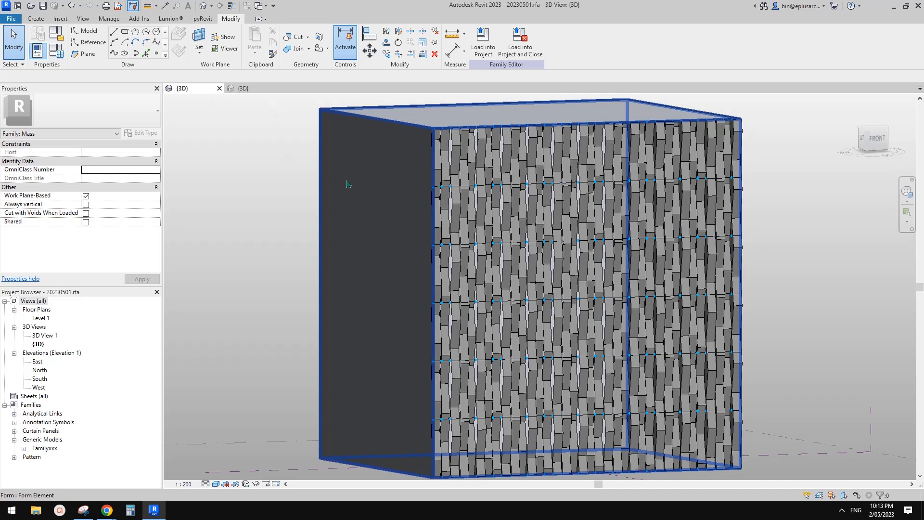
{"action": "left_click", "coordinate": [17, 20]}
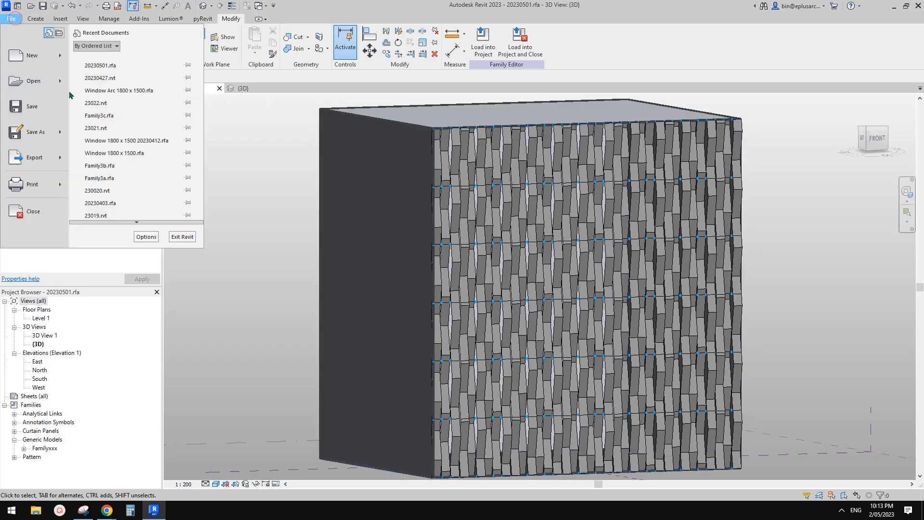
{"action": "mouse_move", "coordinate": [22, 79]}
{"action": "left_click", "coordinate": [130, 85]}
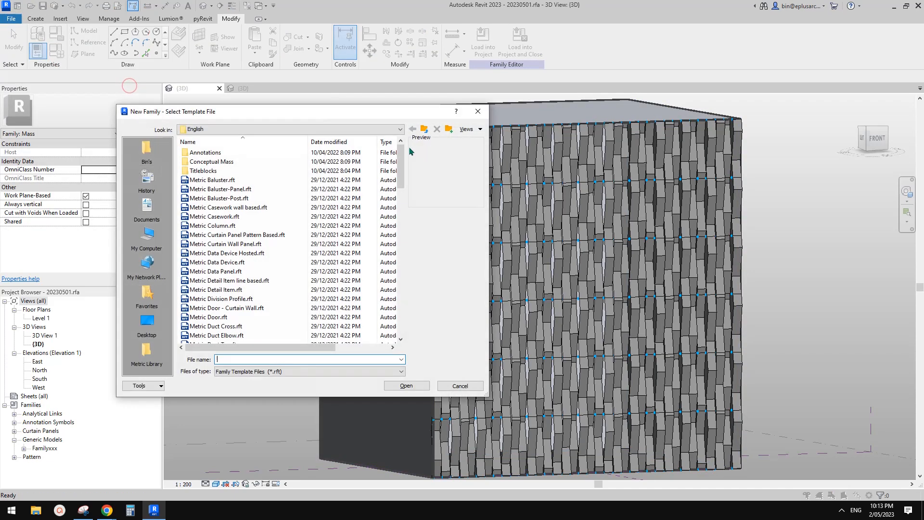
{"action": "left_click", "coordinate": [403, 206]}
{"action": "left_click_drag", "start_coordinate": [403, 207], "coordinate": [403, 216]}
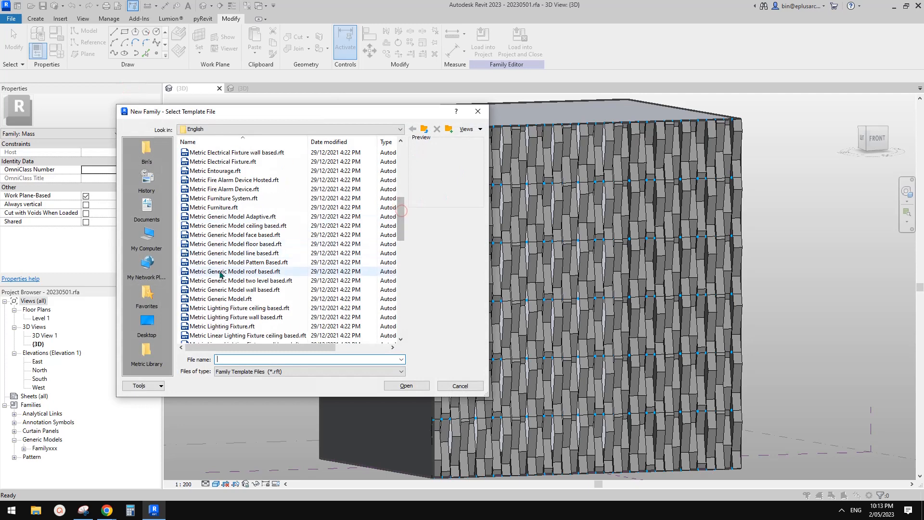
{"action": "double_click", "coordinate": [268, 261]}
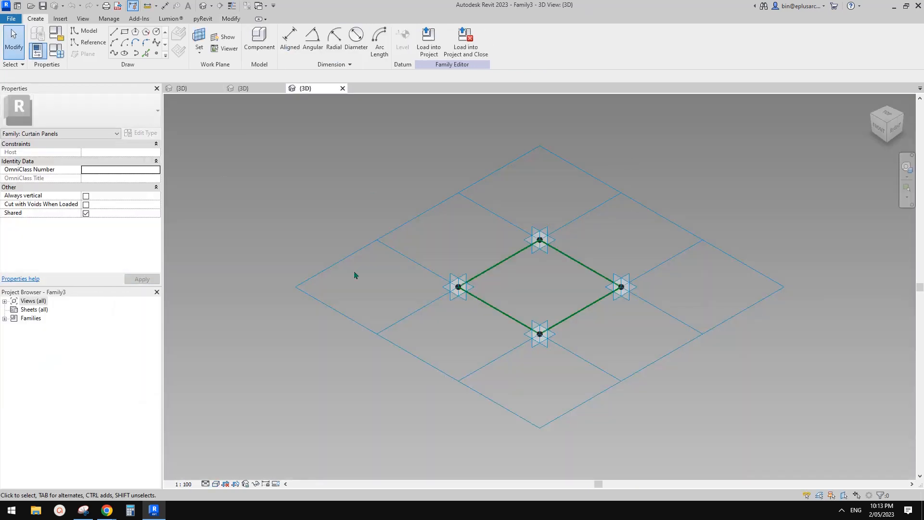
- Divide the two opposite horizontal reference lines of the square panel boundary with Divide Path
{"action": "middle_click_drag", "start_coordinate": [430, 171], "coordinate": [568, 273], "text": "shift"}
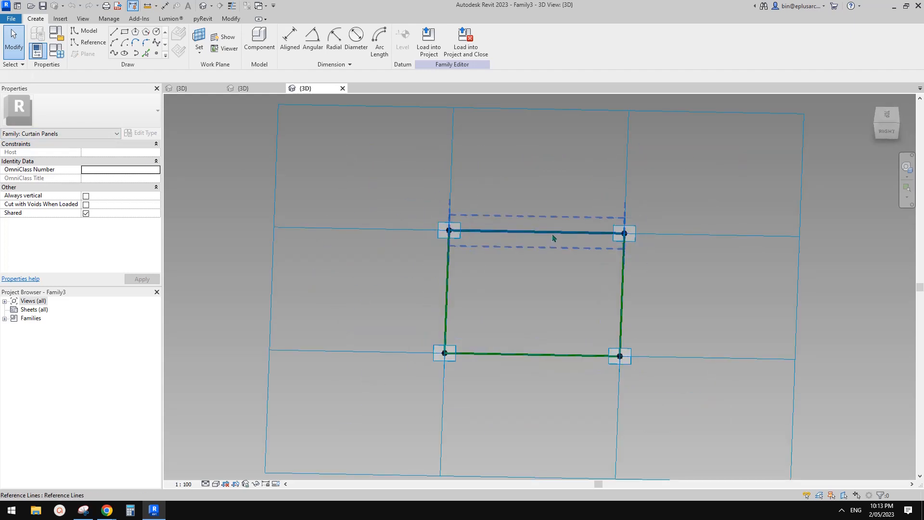
{"action": "left_click", "coordinate": [555, 239]}
{"action": "left_click", "coordinate": [546, 349], "text": "ctrl"}
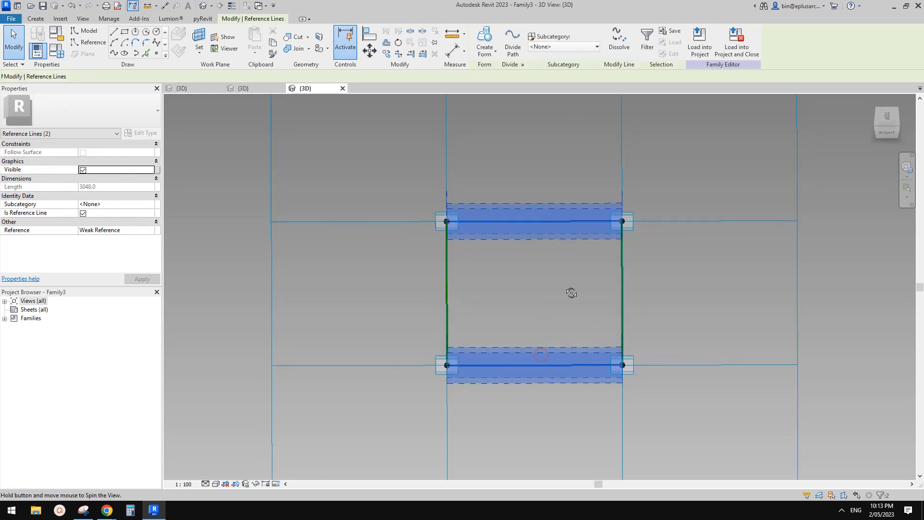
{"action": "left_click", "coordinate": [513, 50]}
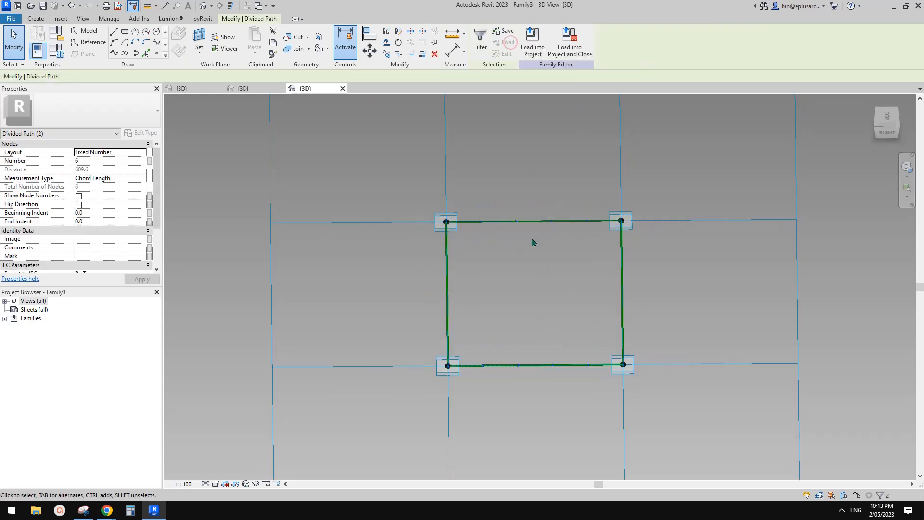
- Set the number of nodes to 7 on both divided paths
{"action": "left_click", "coordinate": [554, 310]}
{"action": "left_click", "coordinate": [546, 368]}
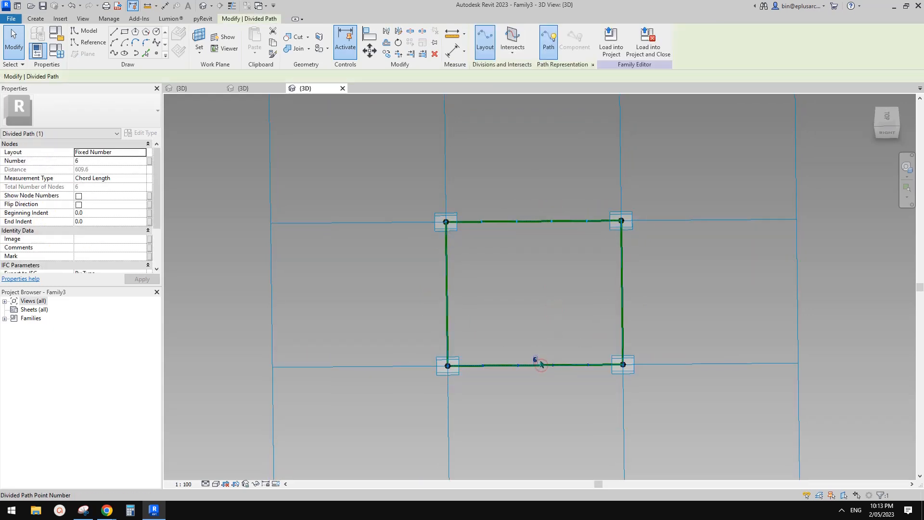
{"action": "left_click", "coordinate": [533, 362]}
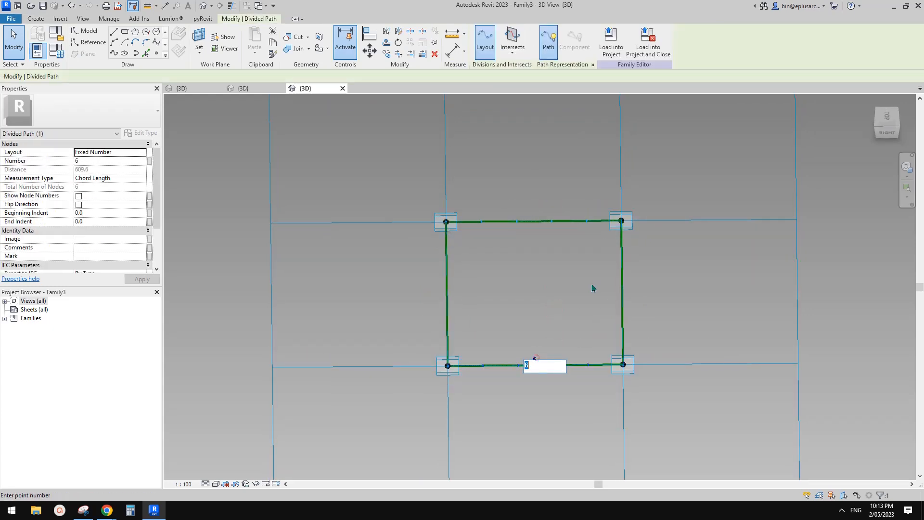
{"action": "left_click", "coordinate": [527, 396]}
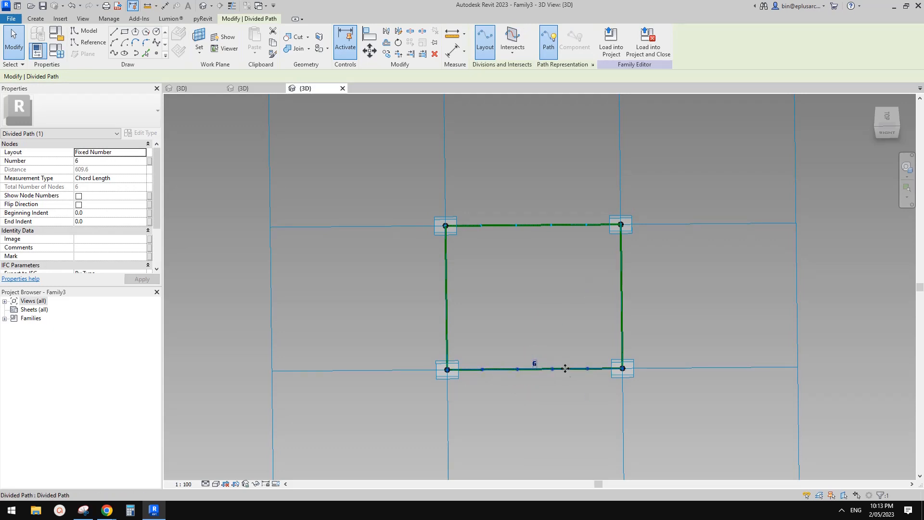
{"action": "left_click", "coordinate": [535, 364]}
{"action": "type", "text": "7"}
{"action": "left_click", "coordinate": [547, 310]}
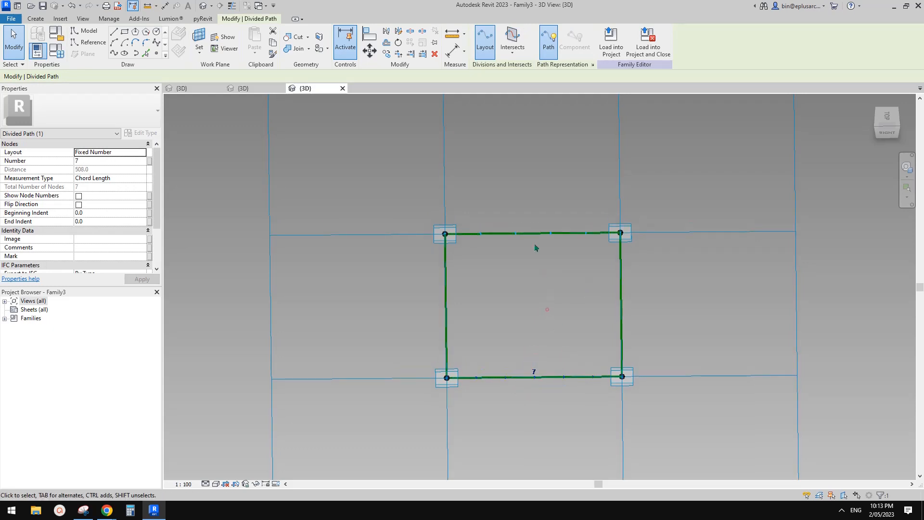
{"action": "left_click", "coordinate": [533, 230]}
{"action": "type", "text": "7"}
{"action": "left_click", "coordinate": [544, 270]}
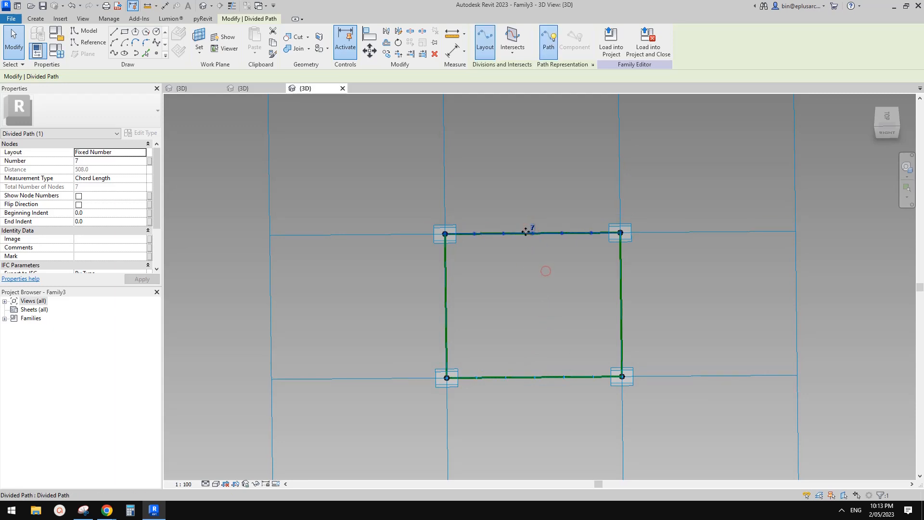
{"action": "mouse_move", "coordinate": [538, 276]}
{"action": "middle_mouse_down", "text": "shift"}
{"action": "mouse_move", "coordinate": [541, 262]}
{"action": "mouse_move", "coordinate": [553, 268]}
{"action": "middle_mouse_up", "text": "shift"}
{"action": "left_click", "coordinate": [524, 259]}
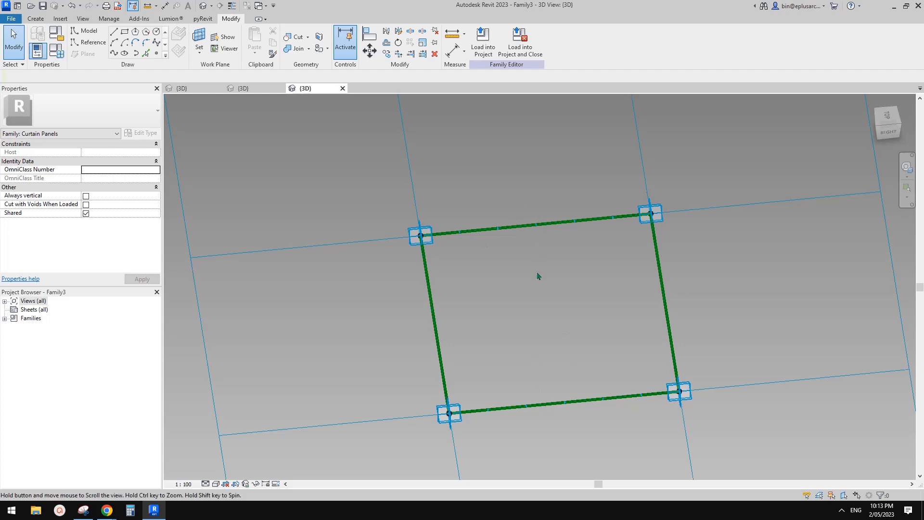
- Switch to the folded-strip family Family2 and load it into Family3
{"action": "left_click", "coordinate": [260, 89]}
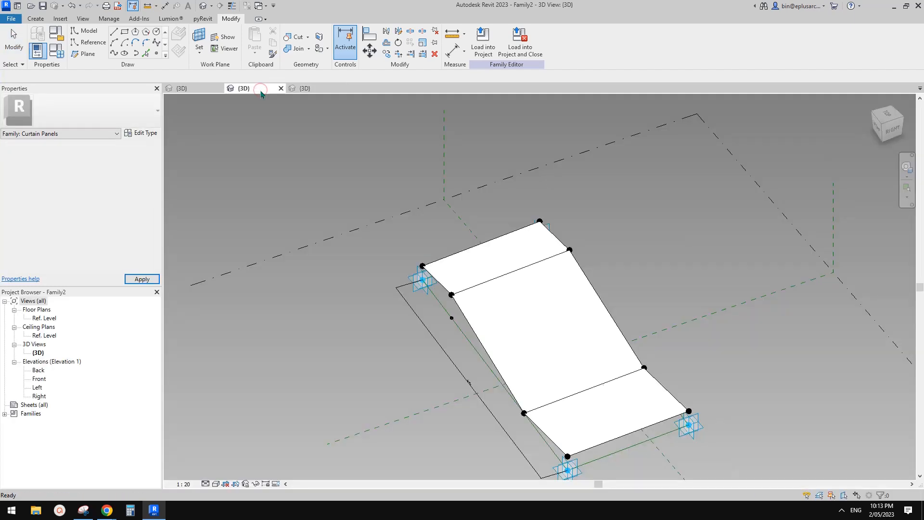
{"action": "left_click", "coordinate": [483, 40]}
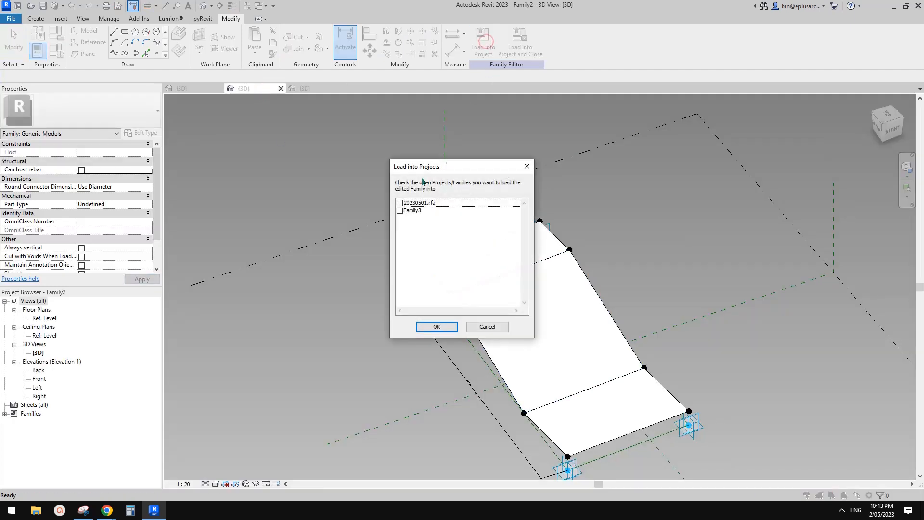
{"action": "left_click", "coordinate": [400, 211]}
{"action": "left_click", "coordinate": [454, 329]}
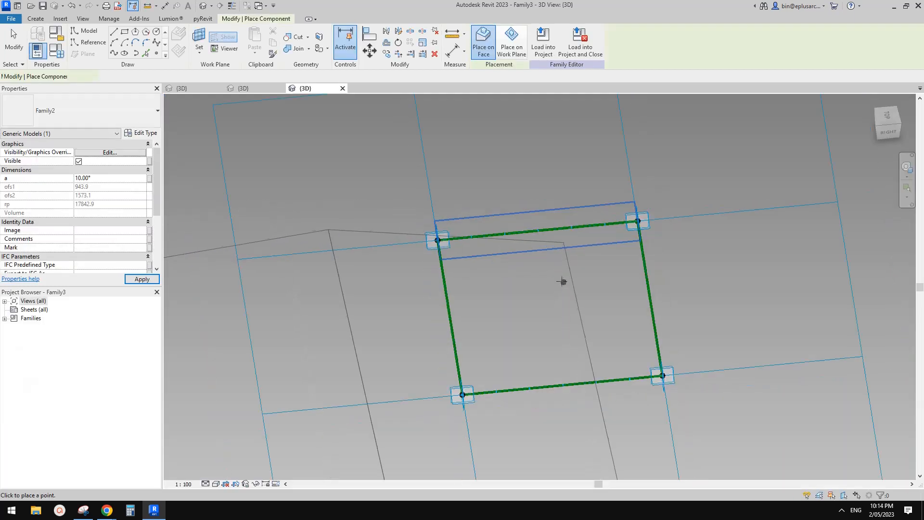
- Place a Family2 component between the third and fourth nodes of the two opposite divided paths
{"action": "scroll", "coordinate": [544, 288], "scroll_direction": "down", "scroll_amount": 1}
{"action": "middle_click_drag", "start_coordinate": [563, 282], "coordinate": [553, 237], "text": "shift"}
{"action": "scroll", "coordinate": [542, 275], "scroll_direction": "up", "scroll_amount": 2}
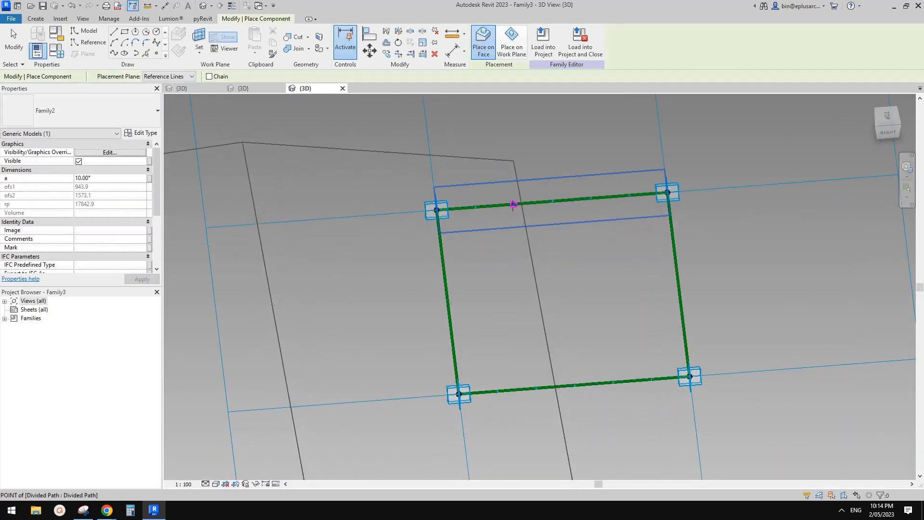
{"action": "left_click", "coordinate": [513, 204]}
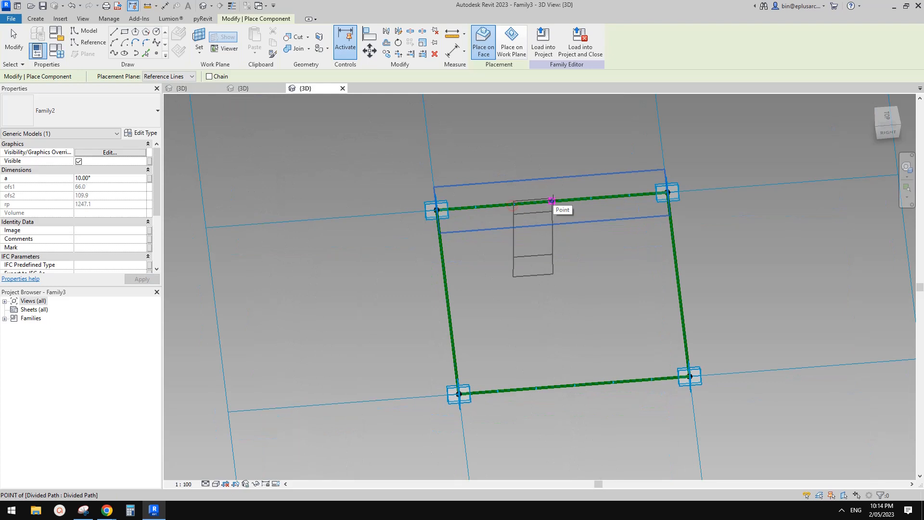
{"action": "left_click", "coordinate": [574, 387]}
{"action": "key", "text": "Escape"}
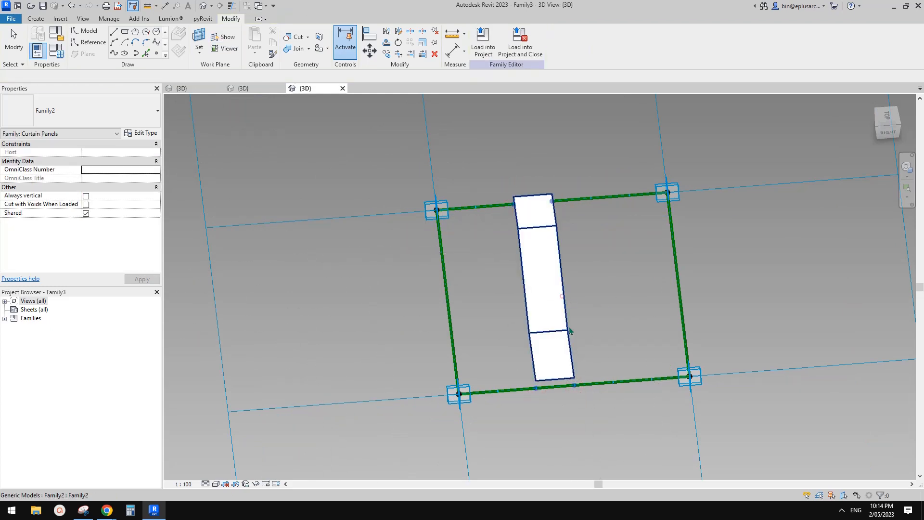
- Try to repeat the Family2 component along the divided paths, and delete the resulting strips
{"action": "left_click", "coordinate": [569, 328]}
{"action": "middle_click_drag", "start_coordinate": [570, 329], "coordinate": [621, 250], "text": "shift"}
{"action": "scroll", "coordinate": [485, 130], "scroll_direction": "up", "scroll_amount": 1}
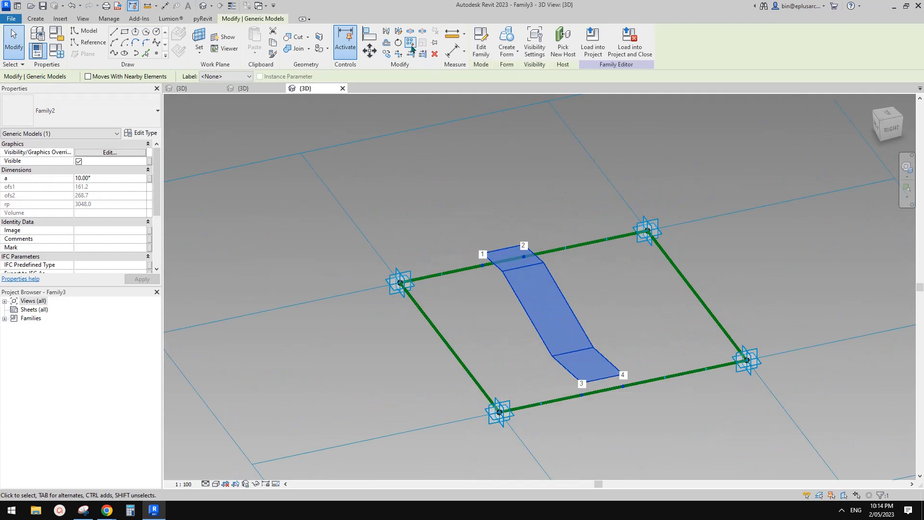
{"action": "left_click", "coordinate": [410, 45]}
{"action": "middle_click_drag", "start_coordinate": [485, 149], "coordinate": [567, 331], "text": "shift"}
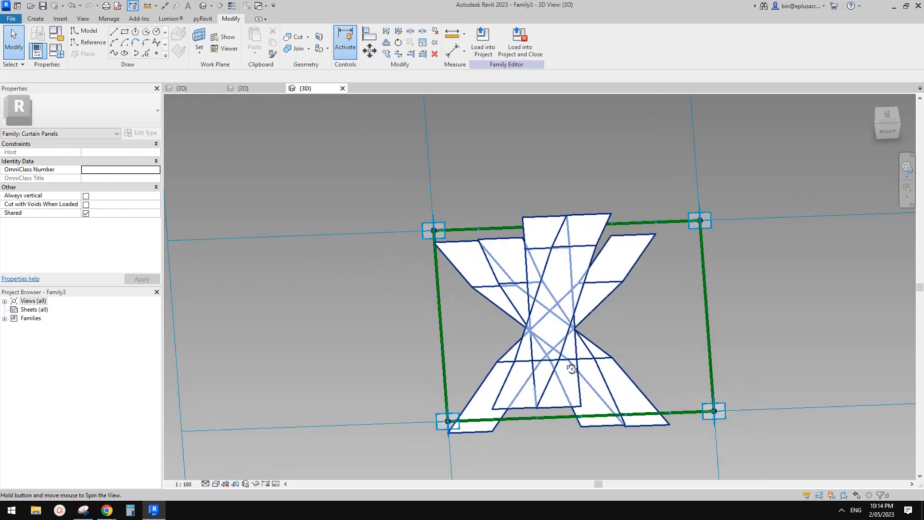
{"action": "left_click", "coordinate": [567, 319]}
{"action": "key", "text": "Delete"}
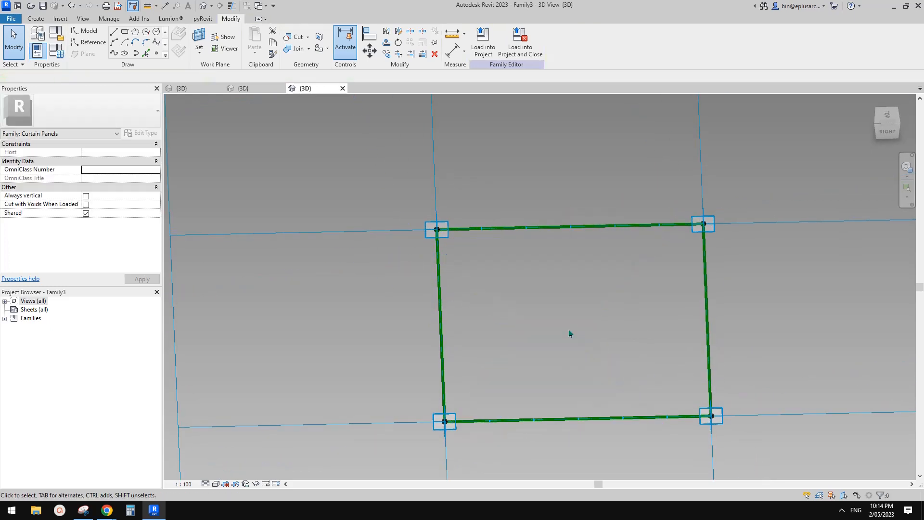
- Turn on Show Node Numbers for both divided paths and compare their numbering directions
{"action": "middle_click_drag", "start_coordinate": [581, 299], "coordinate": [595, 313], "text": "shift"}
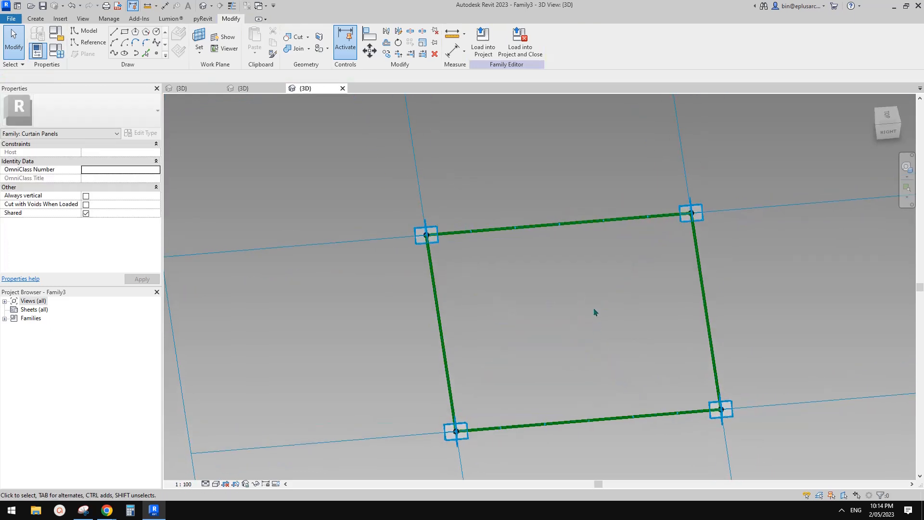
{"action": "left_click", "coordinate": [581, 224]}
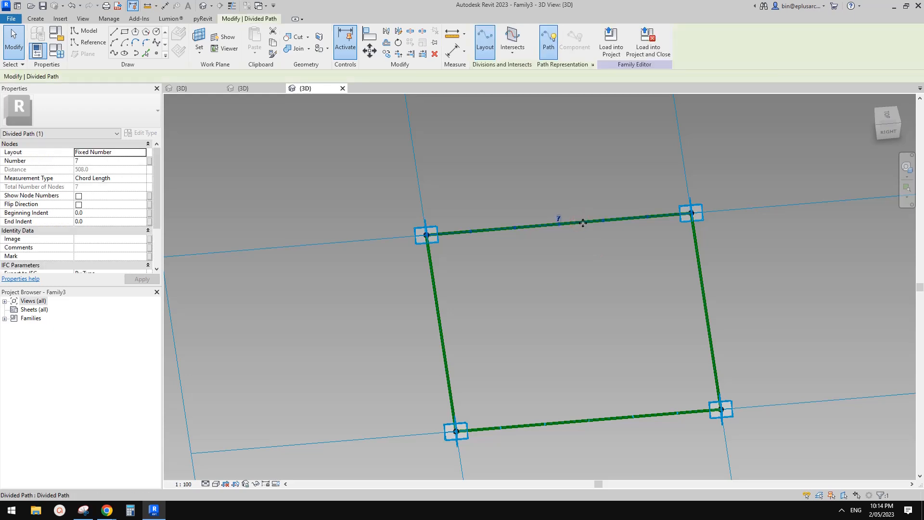
{"action": "left_click", "coordinate": [79, 196]}
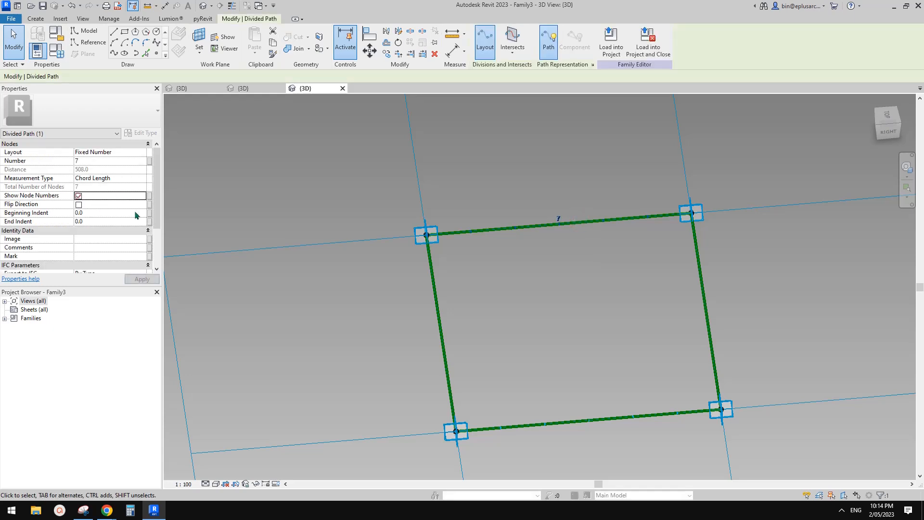
{"action": "middle_click_drag", "start_coordinate": [501, 352], "coordinate": [460, 296]}
{"action": "left_click", "coordinate": [93, 198]}
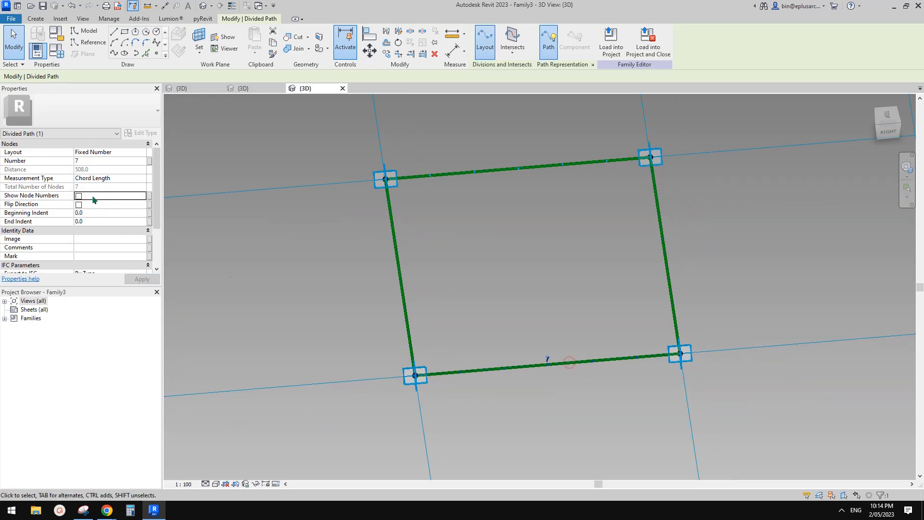
{"action": "left_click", "coordinate": [81, 198]}
{"action": "middle_click_drag", "start_coordinate": [536, 252], "coordinate": [539, 254]}
{"action": "left_click", "coordinate": [539, 253]}
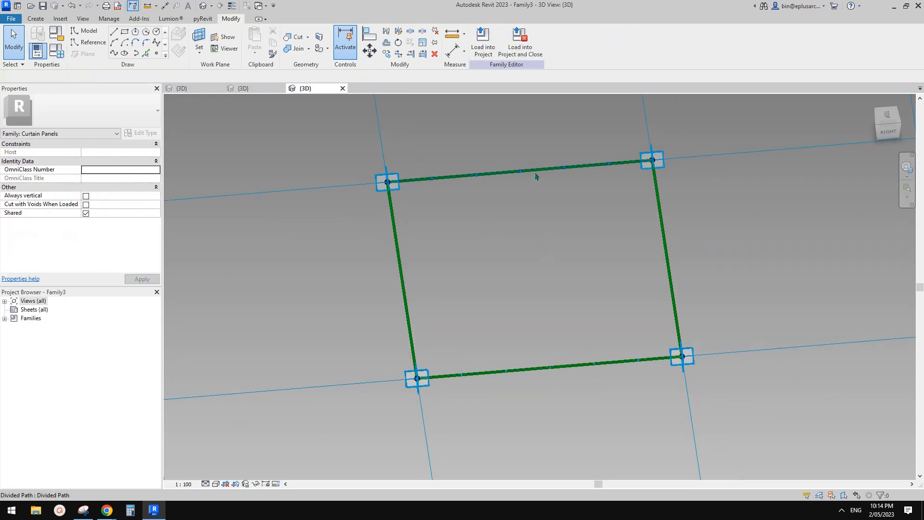
{"action": "left_click", "coordinate": [535, 171]}
{"action": "middle_click_drag", "start_coordinate": [559, 206], "coordinate": [553, 242]}
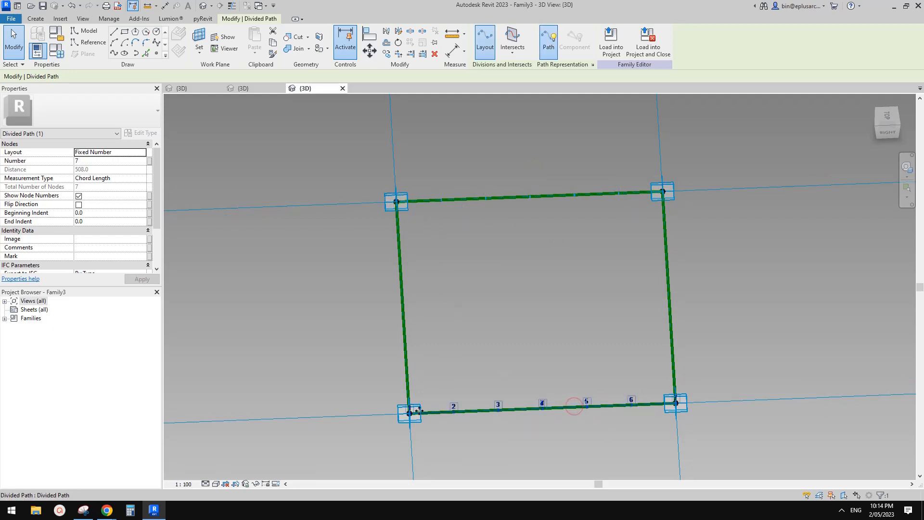
{"action": "left_click", "coordinate": [596, 295]}
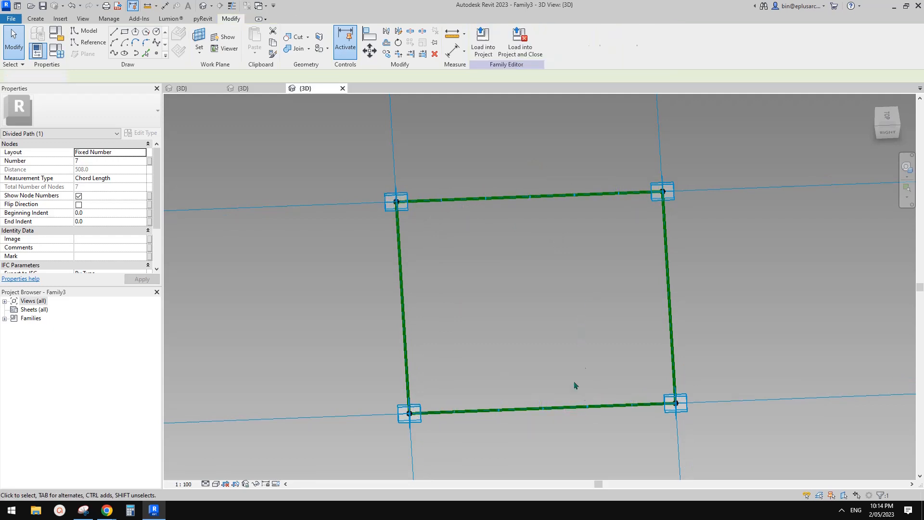
- Flip the direction of the front divided path and compare its node order with the opposite path
{"action": "left_click", "coordinate": [570, 410]}
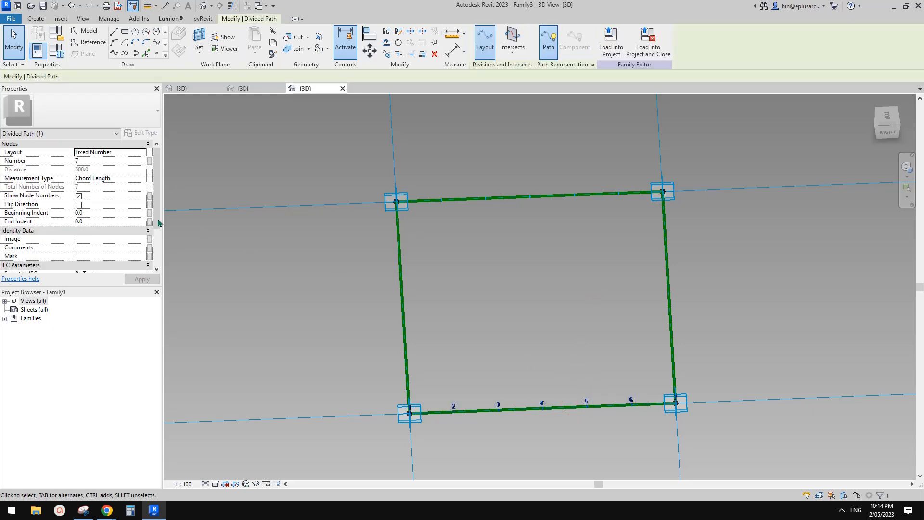
{"action": "left_click", "coordinate": [78, 205]}
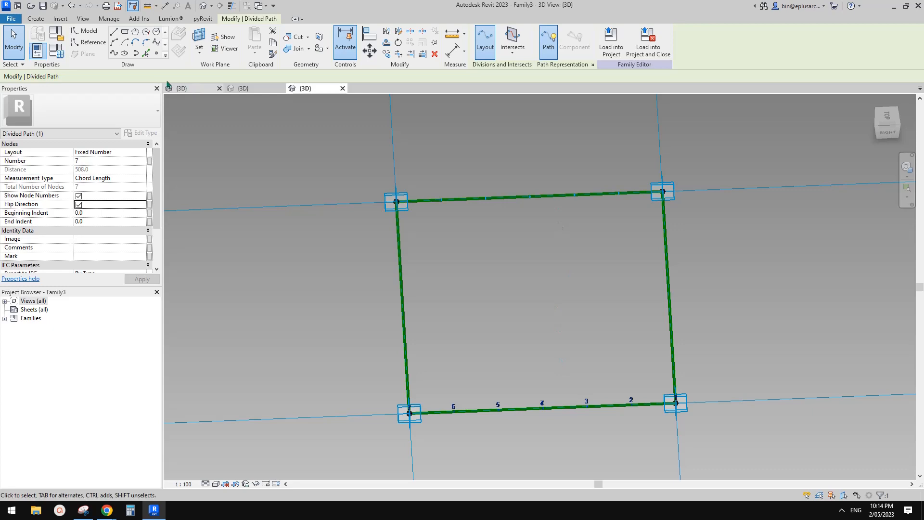
{"action": "left_click", "coordinate": [554, 196]}
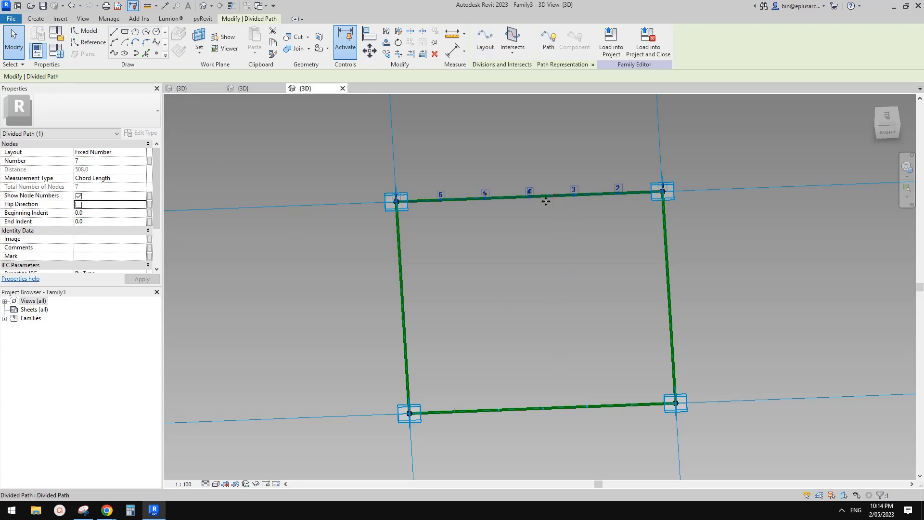
{"action": "middle_click_drag", "start_coordinate": [552, 227], "coordinate": [568, 204], "text": "shift"}
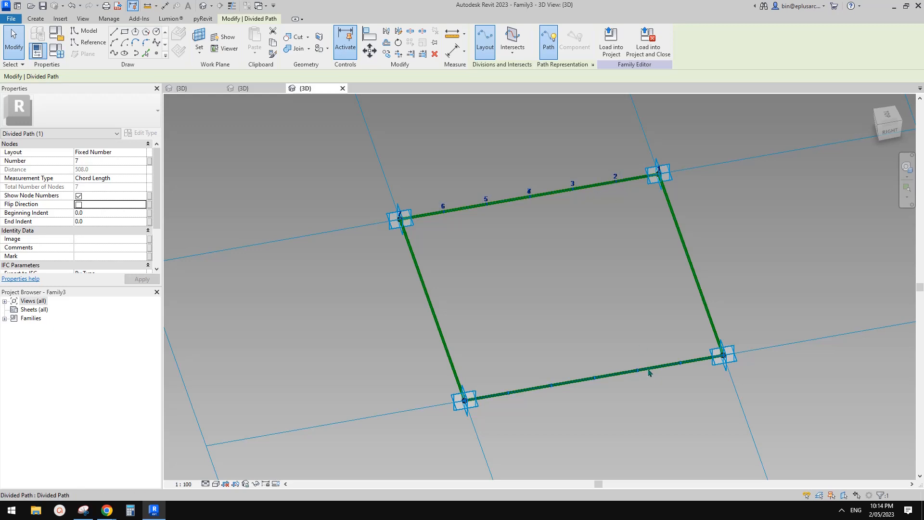
{"action": "left_click", "coordinate": [675, 358]}
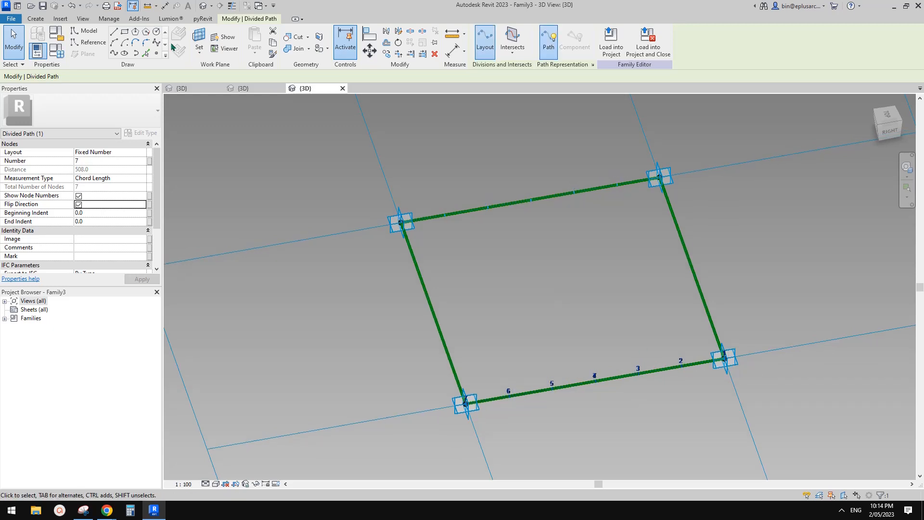
- Place a Family2 component between the second and third nodes from the matching ends of the two opposite divided paths
{"action": "left_click", "coordinate": [34, 19]}
{"action": "left_click", "coordinate": [259, 43]}
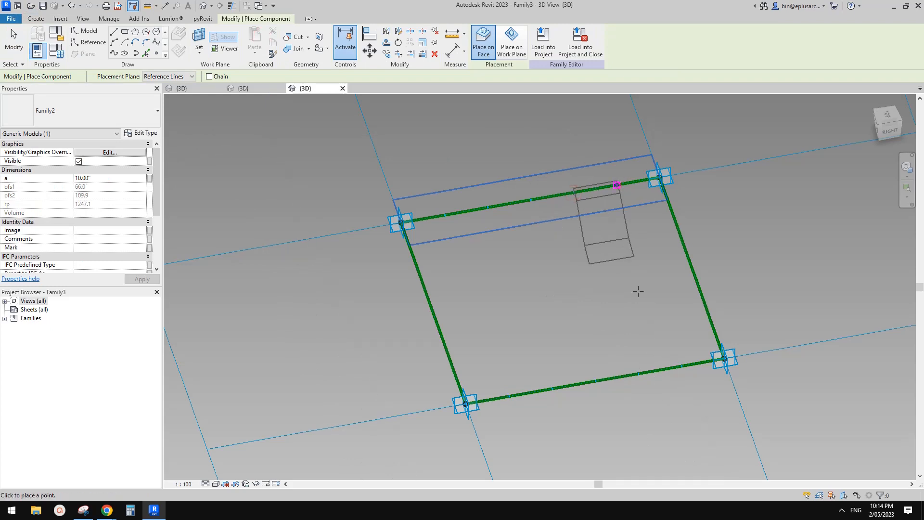
{"action": "left_click", "coordinate": [638, 292]}
{"action": "left_click", "coordinate": [650, 307]}
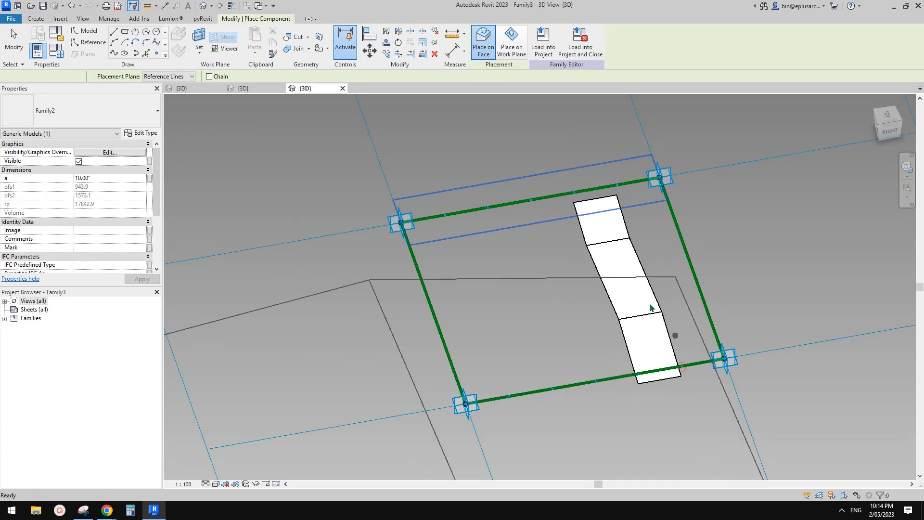
{"action": "key", "text": "Escape"}
- Repeat the placed Family2 strip along the two opposite divided paths
{"action": "left_click", "coordinate": [640, 330]}
{"action": "middle_click_drag", "start_coordinate": [640, 330], "coordinate": [598, 303], "text": "shift"}
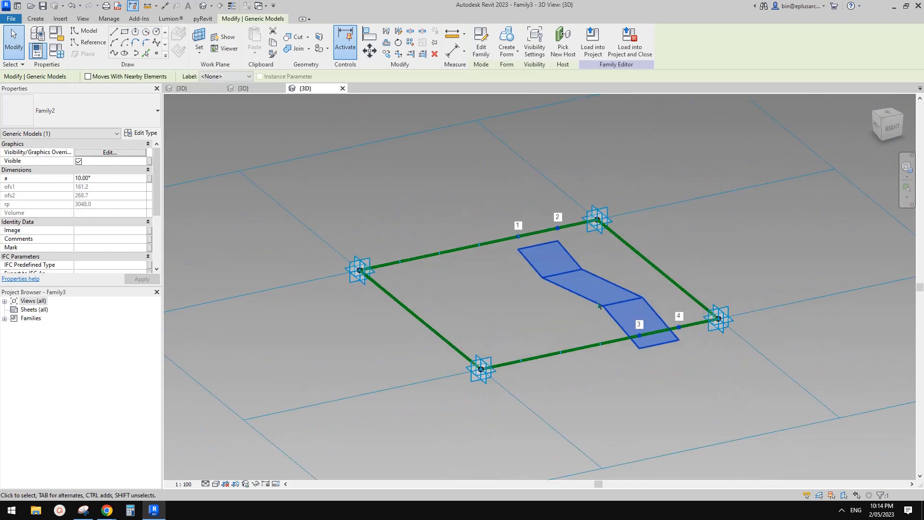
{"action": "left_click", "coordinate": [410, 43]}
{"action": "middle_click_drag", "start_coordinate": [693, 219], "coordinate": [613, 166], "text": "shift"}
{"action": "middle_click_drag", "start_coordinate": [608, 206], "coordinate": [536, 292], "text": "shift"}
- Remove the repeater from the repeated Family2 strips so that each strip is an independent component
{"action": "left_click", "coordinate": [552, 252]}
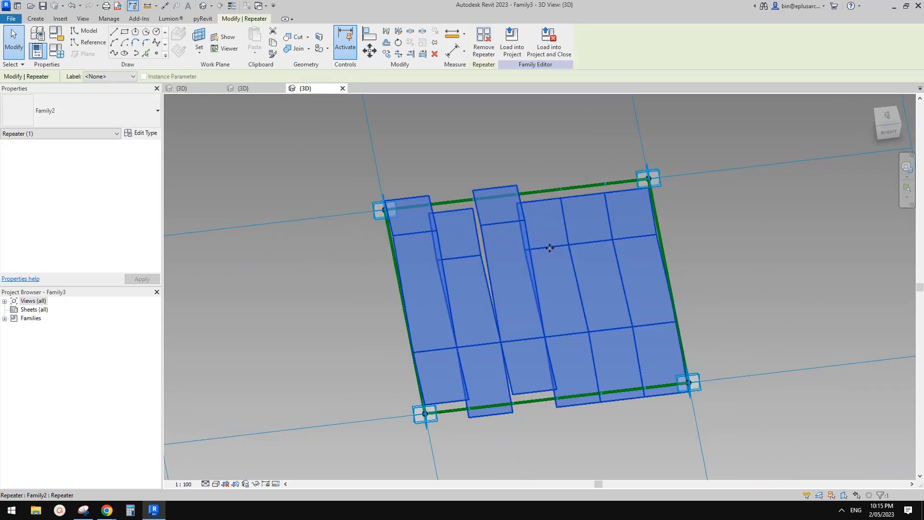
{"action": "middle_click_drag", "start_coordinate": [550, 248], "coordinate": [568, 273], "text": "shift"}
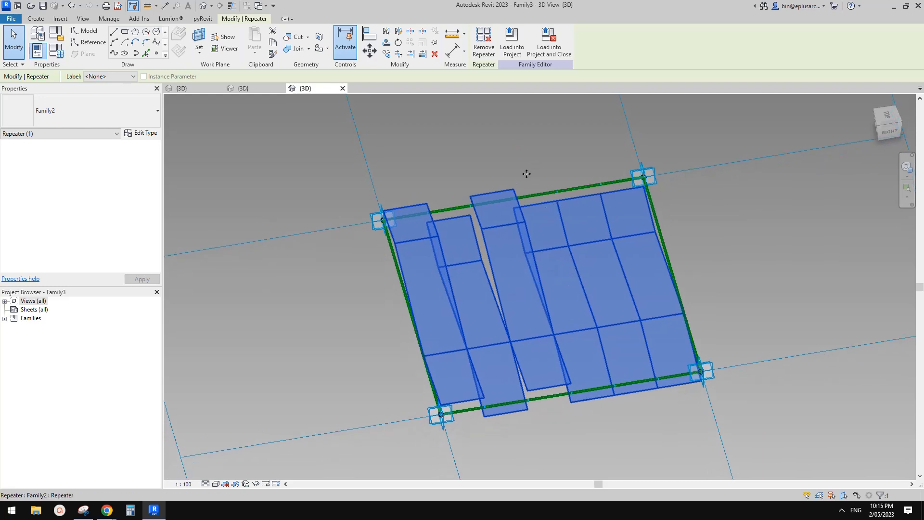
{"action": "left_click", "coordinate": [482, 46]}
{"action": "key", "text": "Escape"}
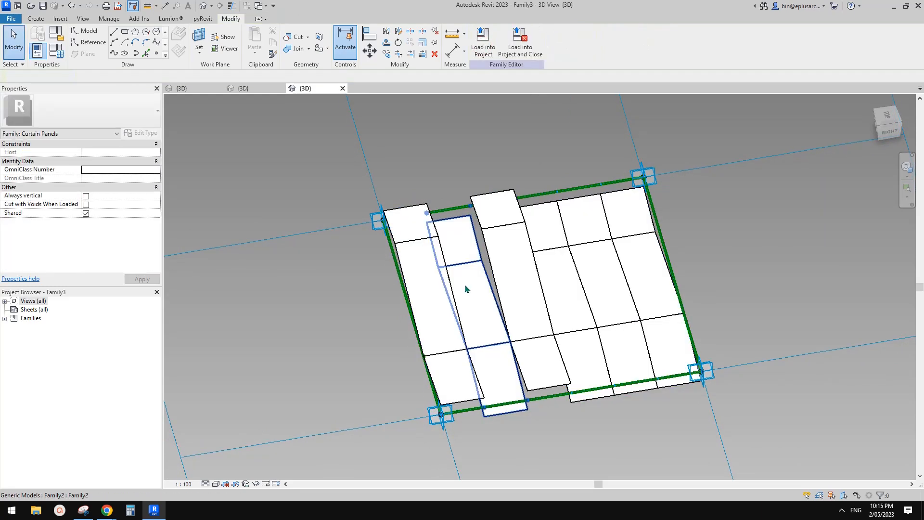
- Set parameter n of the second strip to 0.1
{"action": "left_click", "coordinate": [465, 284]}
{"action": "middle_click_drag", "start_coordinate": [465, 284], "coordinate": [406, 254], "text": "shift"}
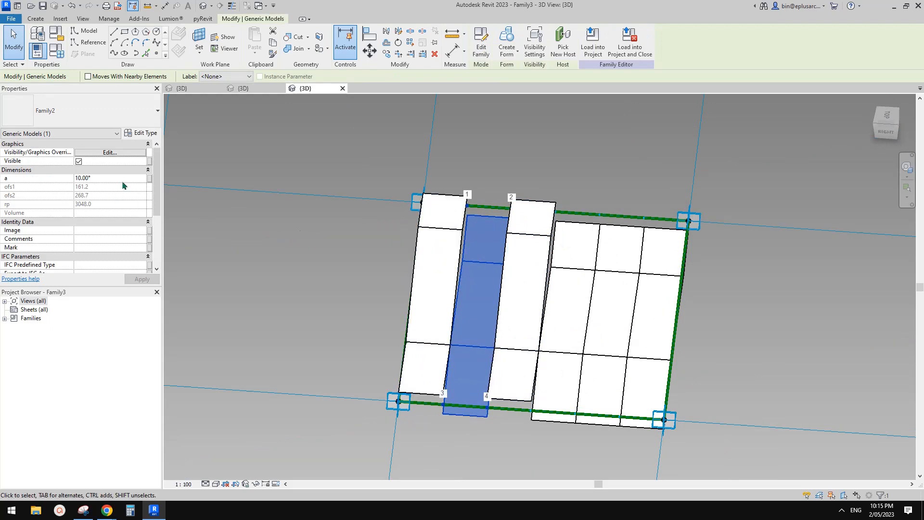
{"action": "middle_click_drag", "start_coordinate": [298, 226], "coordinate": [286, 223], "text": "shift"}
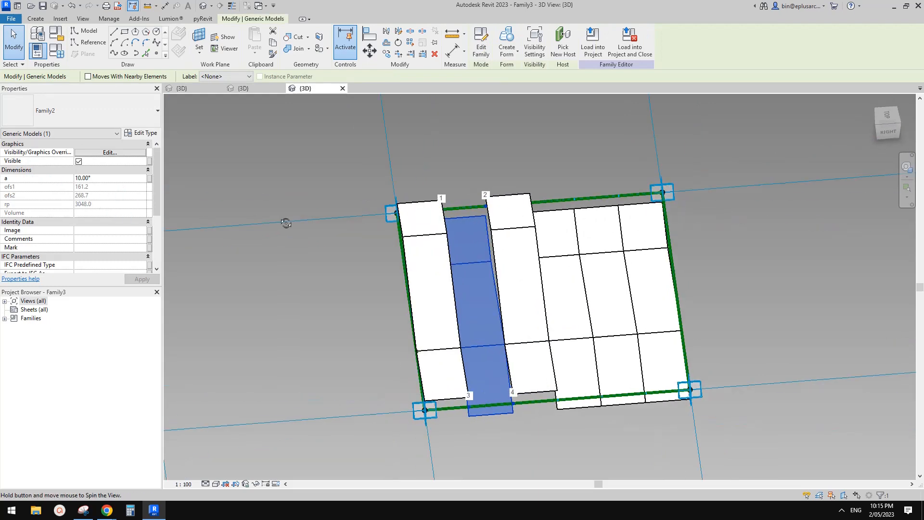
{"action": "scroll", "coordinate": [116, 220], "scroll_direction": "down", "scroll_amount": 3}
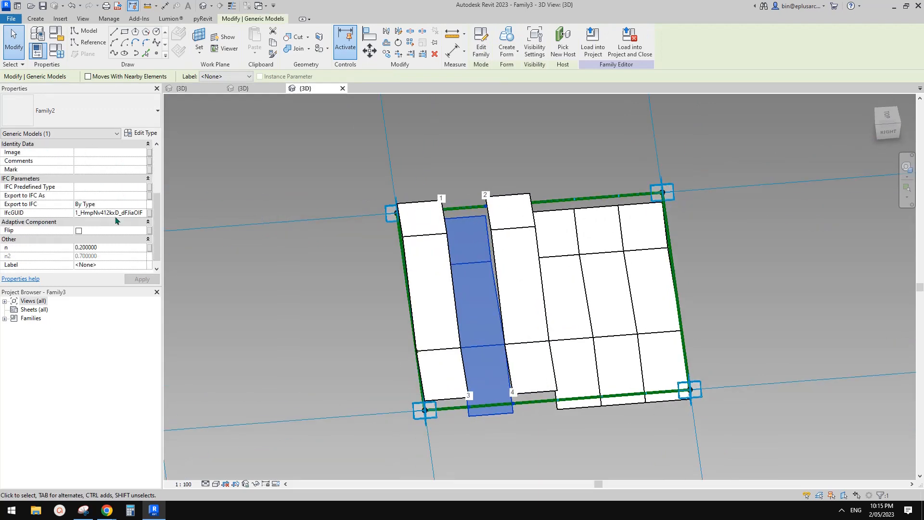
{"action": "left_click", "coordinate": [115, 246]}
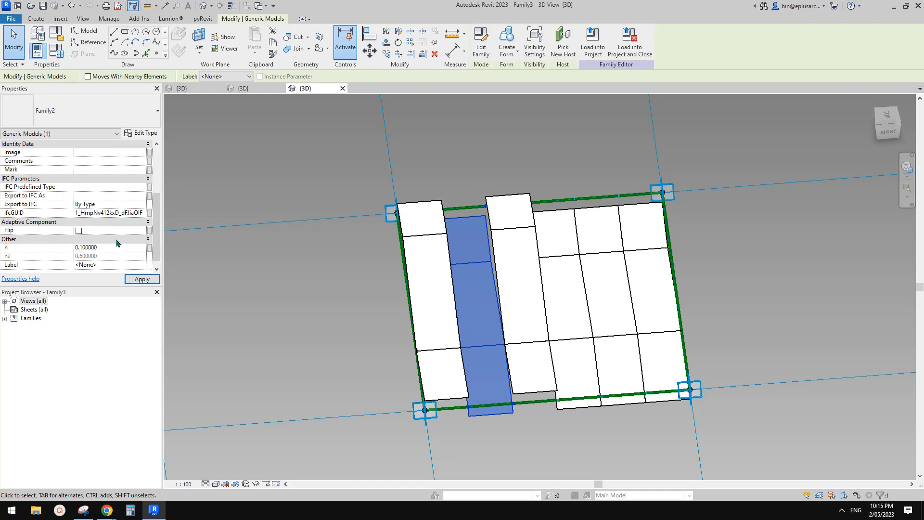
- Set parameter n to 0.4 on the fourth strip and to 0.3 on the fifth strip
{"action": "left_click", "coordinate": [561, 238]}
{"action": "left_click", "coordinate": [116, 246]}
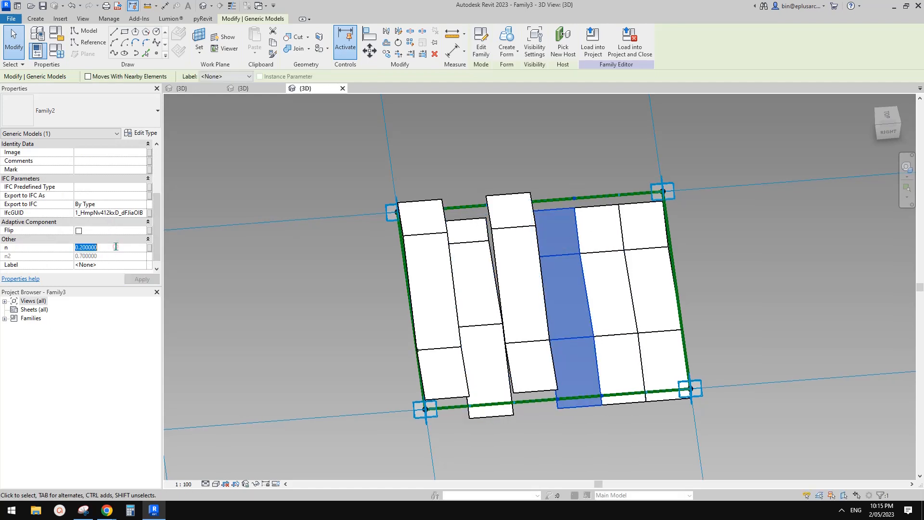
{"action": "scroll", "coordinate": [531, 235], "scroll_direction": "down", "scroll_amount": 1}
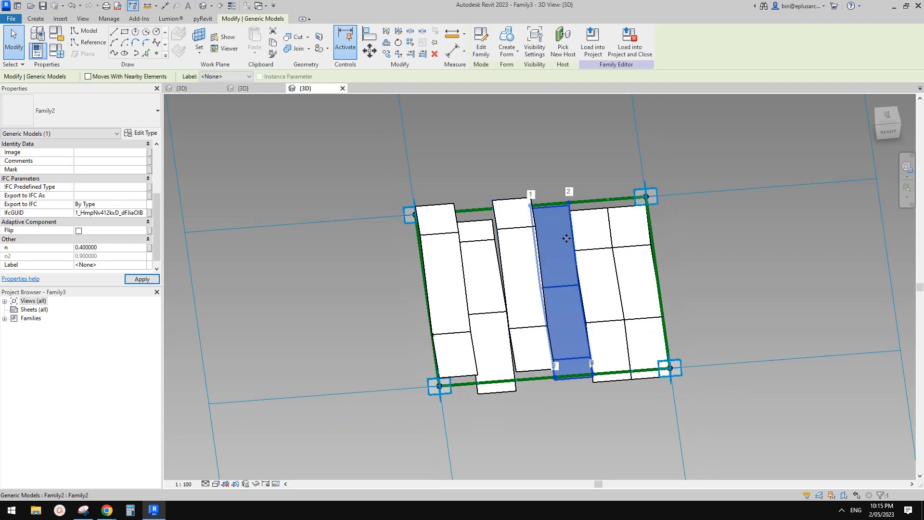
{"action": "left_click", "coordinate": [583, 237]}
{"action": "left_click", "coordinate": [116, 246]}
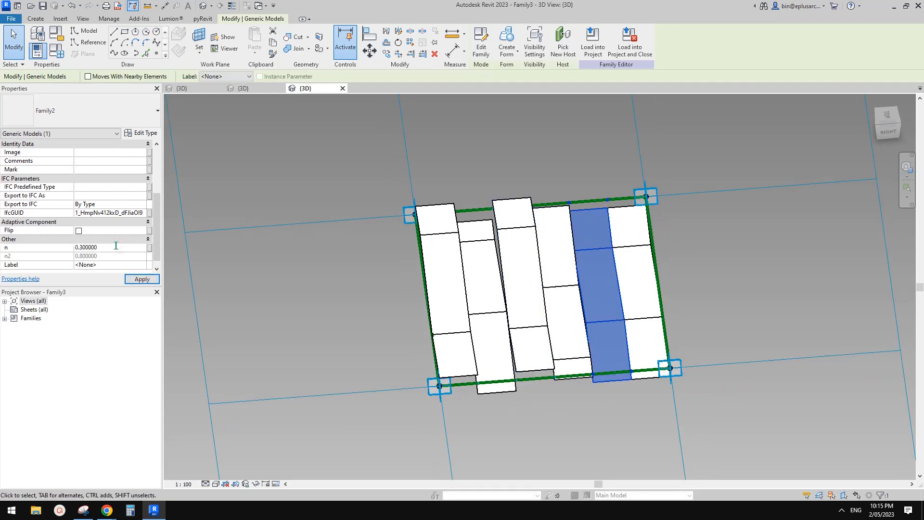
- Try to set parameter n of the last strip to 0.5
{"action": "left_click", "coordinate": [636, 262]}
{"action": "middle_click_drag", "start_coordinate": [614, 277], "coordinate": [576, 260], "text": "shift"}
{"action": "left_click", "coordinate": [116, 247]}
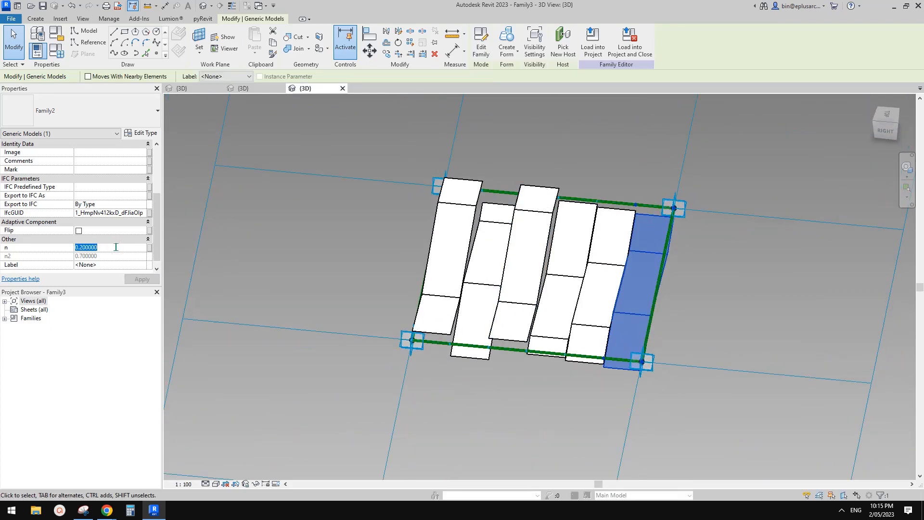
{"action": "key", "text": "Return"}
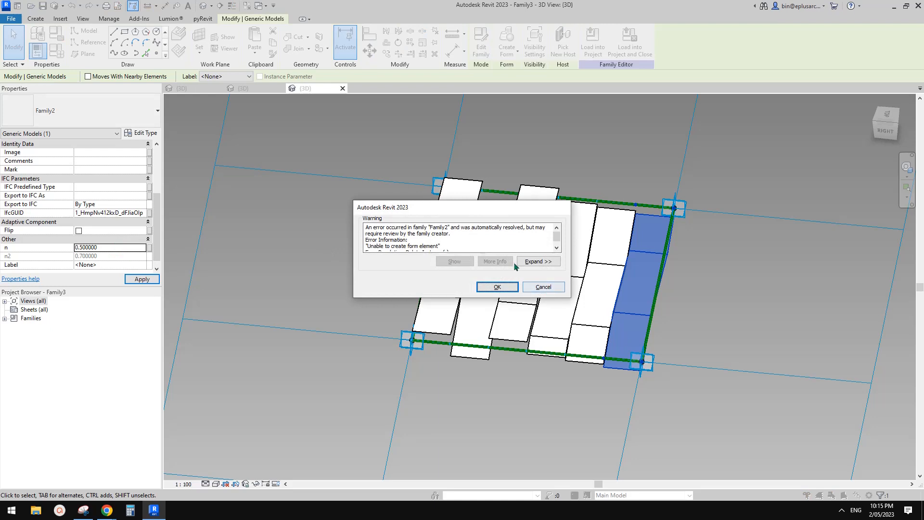
{"action": "left_click", "coordinate": [543, 287]}
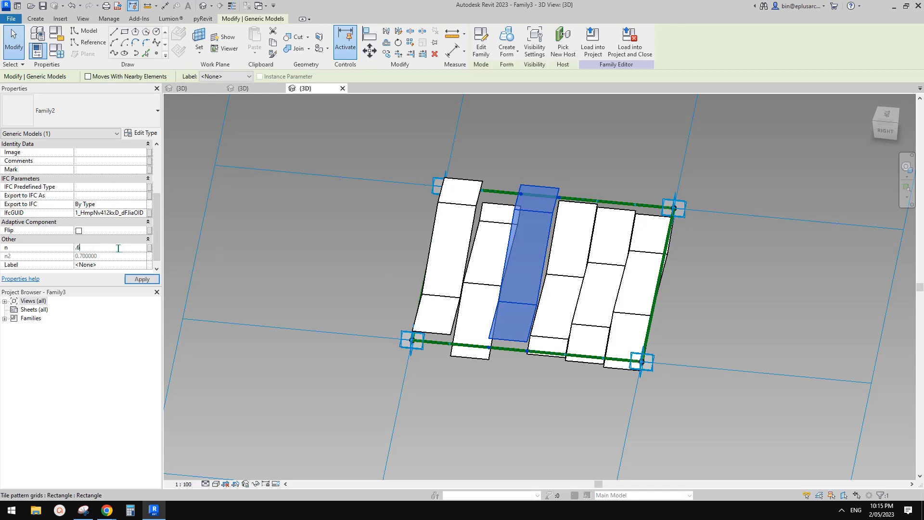
- Try to set parameter n of the third strip to 0.6
{"action": "type", "text": ".6"}
{"action": "key", "text": "Return"}
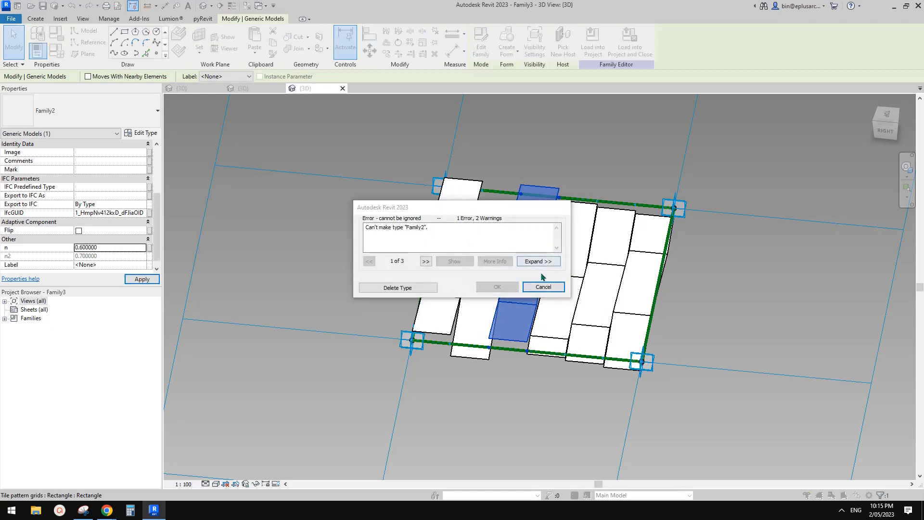
{"action": "left_click", "coordinate": [544, 284]}
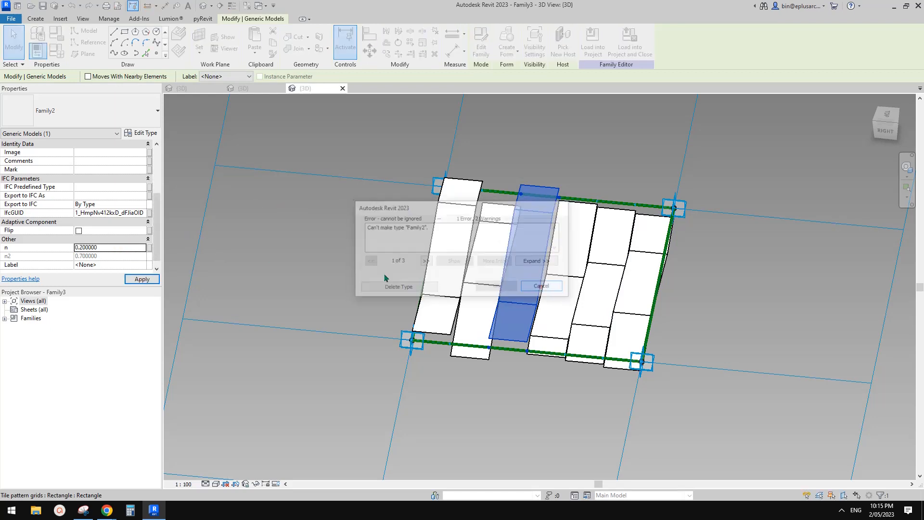
{"action": "left_click", "coordinate": [124, 248]}
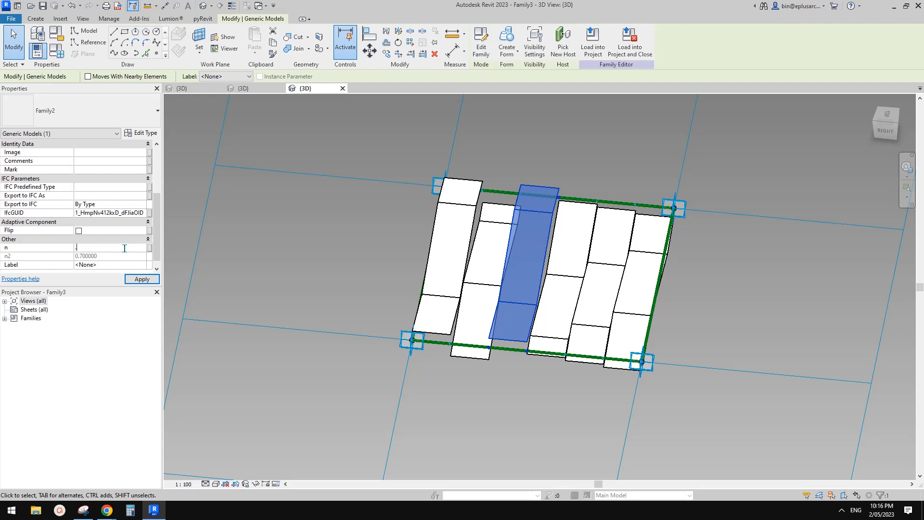
- Examine the varied fold positions of the six strips across the panel from several angles
{"action": "middle_click_drag", "start_coordinate": [537, 276], "coordinate": [515, 274], "text": "shift"}
{"action": "key", "text": "Escape"}
{"action": "left_click", "coordinate": [492, 313]}
{"action": "middle_click_drag", "start_coordinate": [588, 304], "coordinate": [588, 324]}
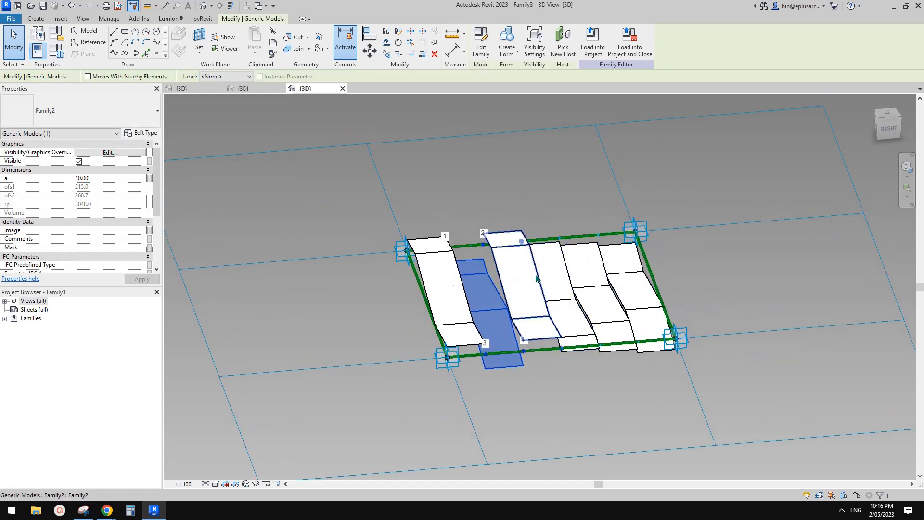
{"action": "key", "text": "Escape"}
{"action": "middle_click_drag", "start_coordinate": [520, 286], "coordinate": [488, 278], "text": "shift"}
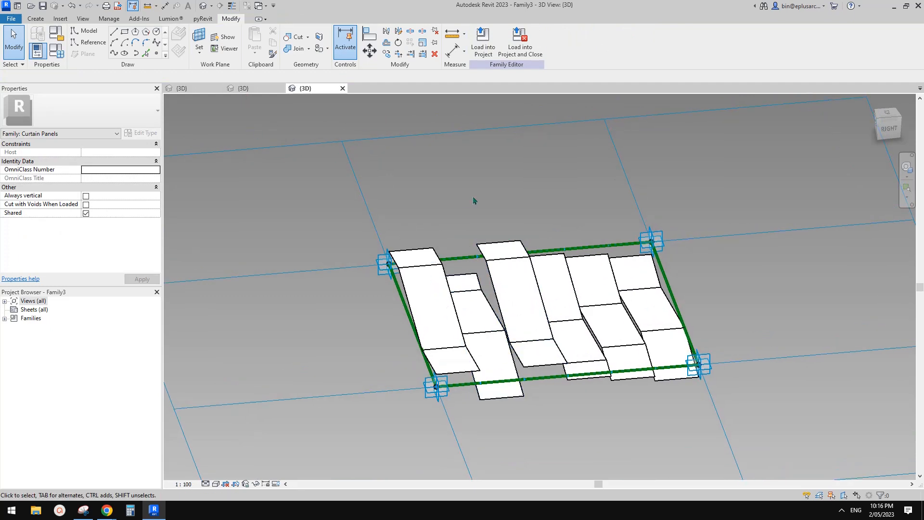
{"action": "middle_click_drag", "start_coordinate": [474, 201], "coordinate": [444, 191], "text": "shift"}
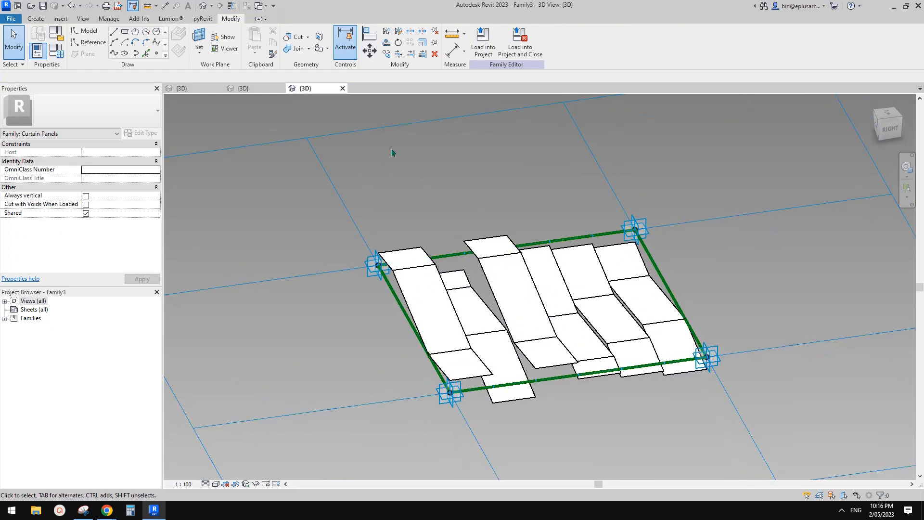
{"action": "middle_click_drag", "start_coordinate": [402, 155], "coordinate": [438, 184], "text": "shift"}
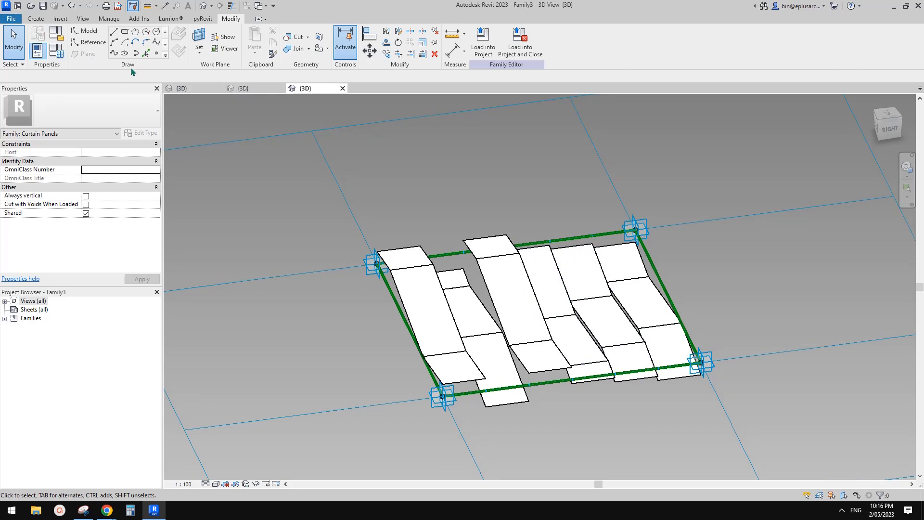
- Create a new conceptual mass family from the Metric Mass.rft template
{"action": "left_click", "coordinate": [11, 20]}
{"action": "mouse_move", "coordinate": [59, 58]}
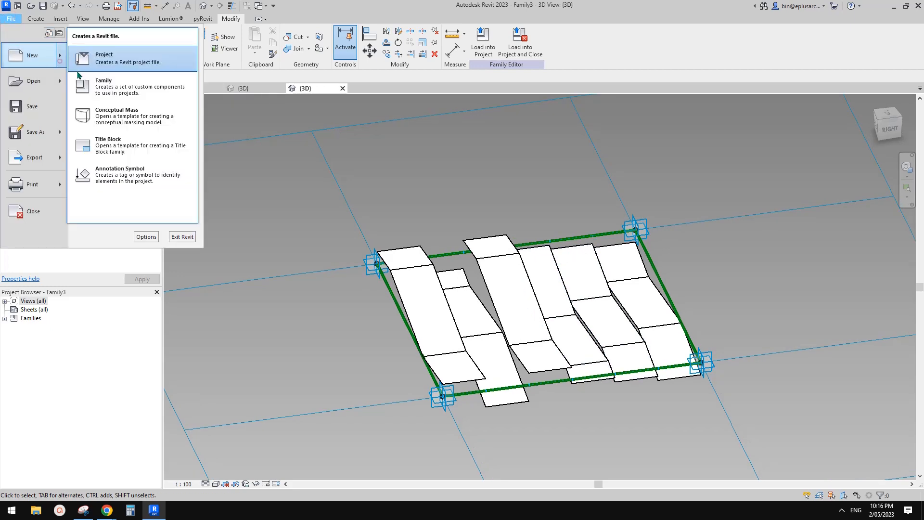
{"action": "left_click", "coordinate": [125, 116]}
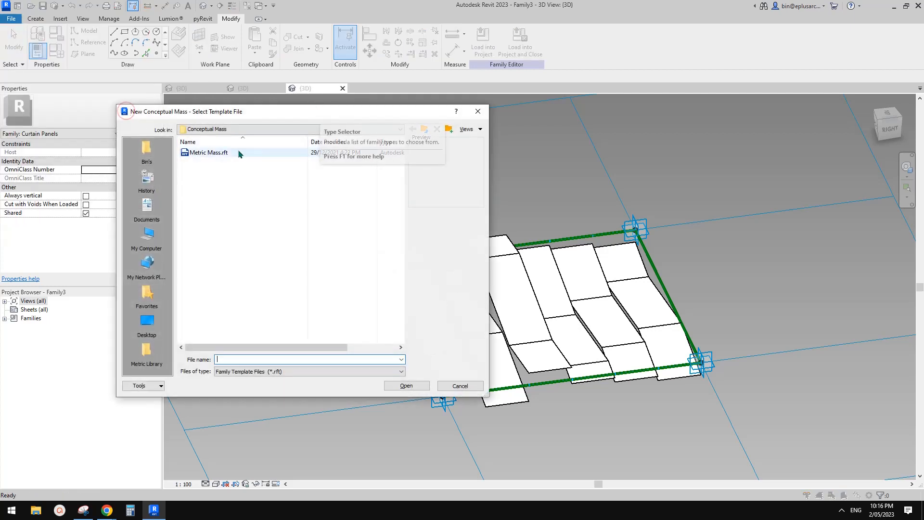
{"action": "double_click", "coordinate": [215, 153]}
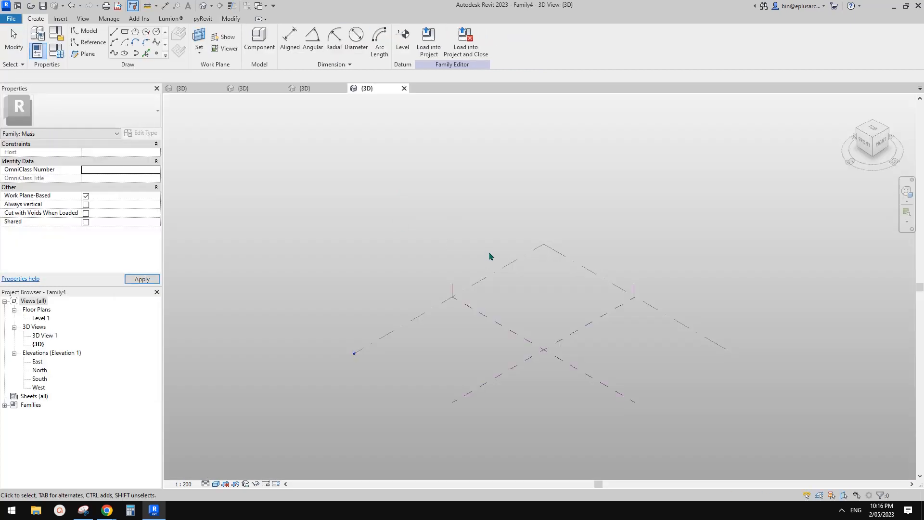
{"action": "scroll", "coordinate": [485, 283], "scroll_direction": "up", "scroll_amount": 1}
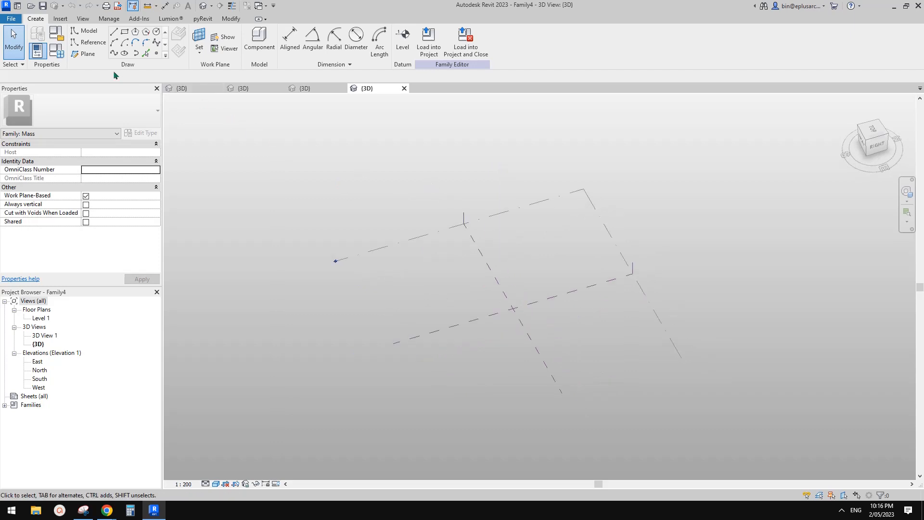
- Draw a reference-line rectangle about 36000 by 42000 on Level 1 and create a solid box form 20000 high from it
{"action": "left_click", "coordinate": [101, 45]}
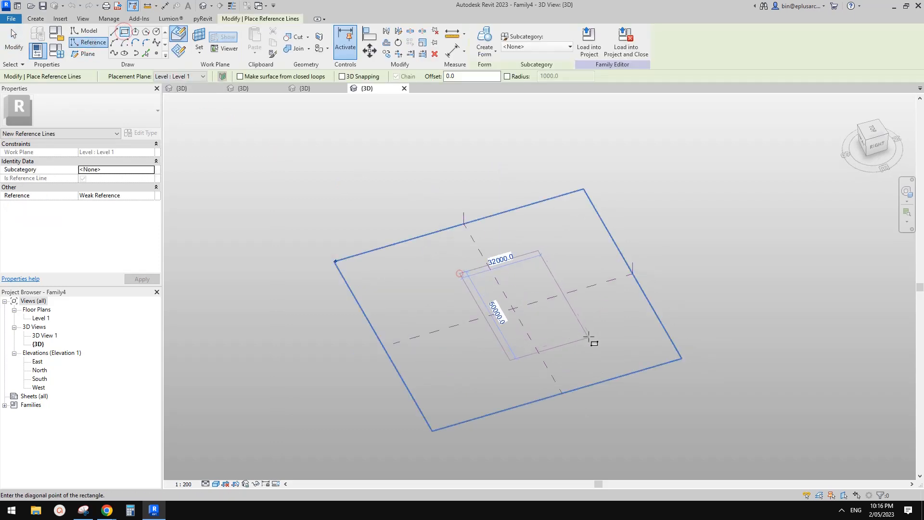
{"action": "left_click", "coordinate": [591, 321]}
{"action": "key", "text": "Escape"}
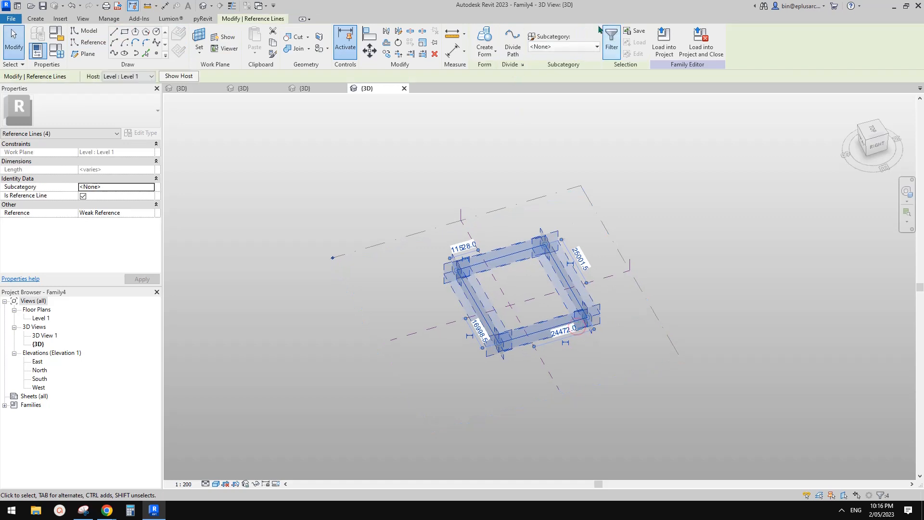
{"action": "left_click", "coordinate": [375, 466]}
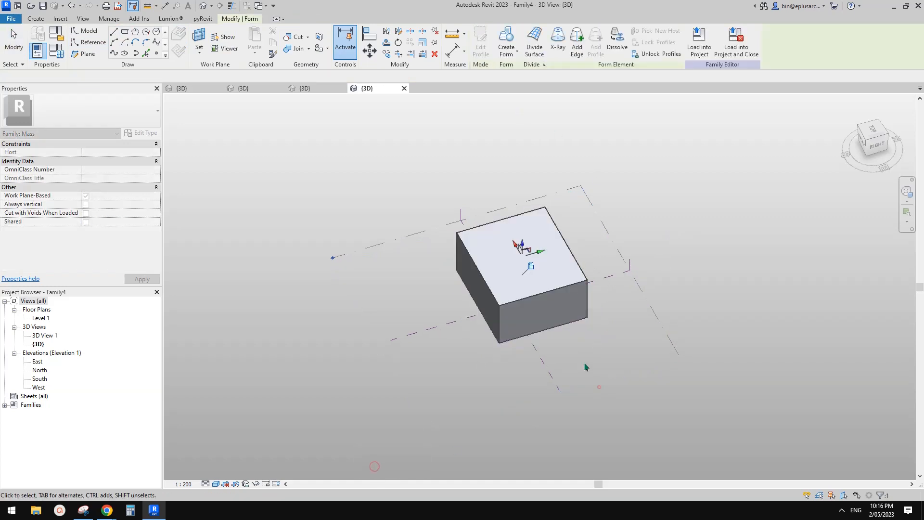
{"action": "left_click", "coordinate": [599, 387]}
- Divide the vertical face on the box's right side into a UV grid surface
{"action": "scroll", "coordinate": [578, 320], "scroll_direction": "up", "scroll_amount": 3}
{"action": "middle_click_drag", "start_coordinate": [503, 240], "coordinate": [557, 151], "text": "shift"}
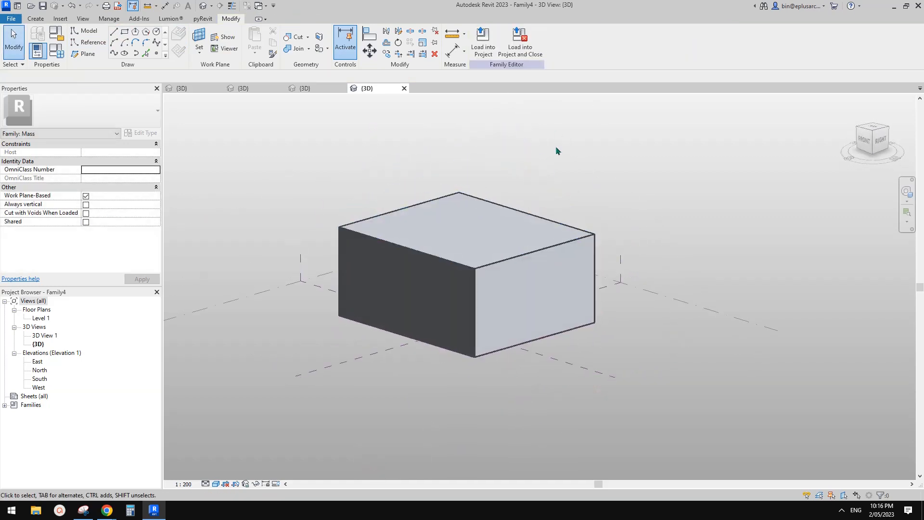
{"action": "scroll", "coordinate": [570, 297], "scroll_direction": "up", "scroll_amount": 2}
{"action": "left_click", "coordinate": [569, 297]}
{"action": "key", "text": "Escape"}
{"action": "key", "text": "Tab"}
{"action": "left_click", "coordinate": [570, 301]}
{"action": "middle_click_drag", "start_coordinate": [554, 244], "coordinate": [531, 245], "text": "shift"}
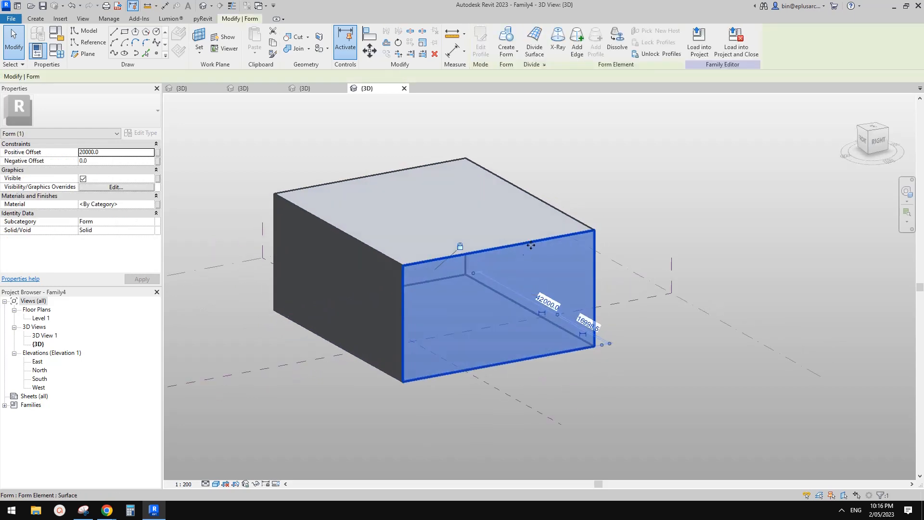
{"action": "left_click", "coordinate": [535, 46]}
- Set both the U grid and V grid numbers of the divided surface to 5
{"action": "scroll", "coordinate": [474, 318], "scroll_direction": "up", "scroll_amount": 3}
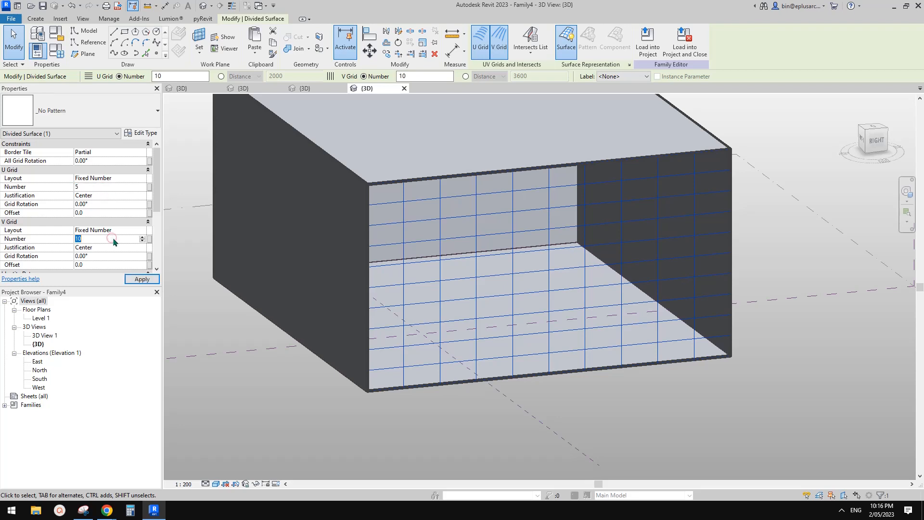
{"action": "scroll", "coordinate": [538, 264], "scroll_direction": "up", "scroll_amount": 3}
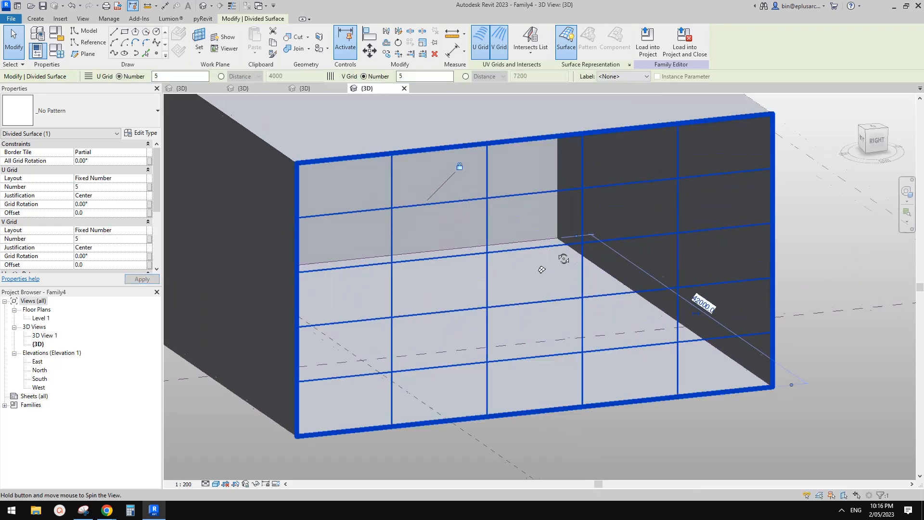
{"action": "middle_click_drag", "start_coordinate": [459, 213], "coordinate": [378, 140], "text": "shift"}
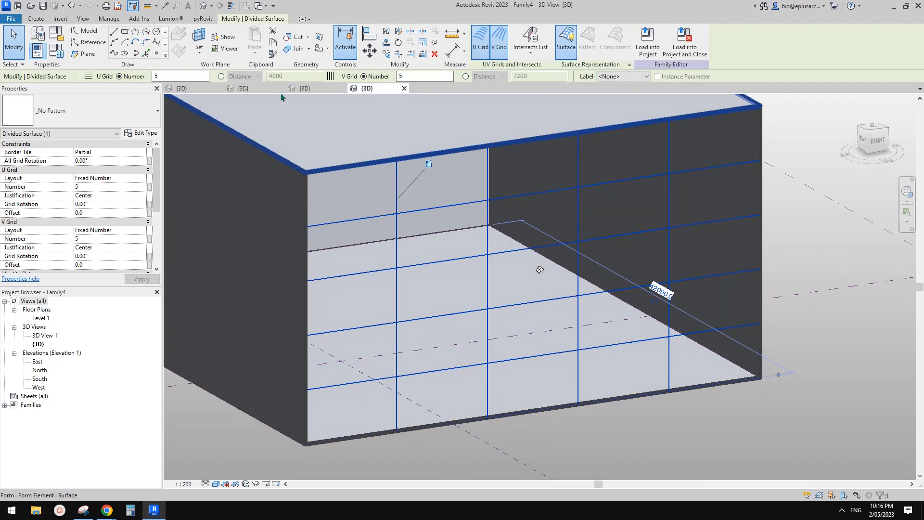
- Switch to the Family3 curtain panel family and load it into Family4
{"action": "left_click", "coordinate": [256, 90]}
{"action": "left_click", "coordinate": [316, 89]}
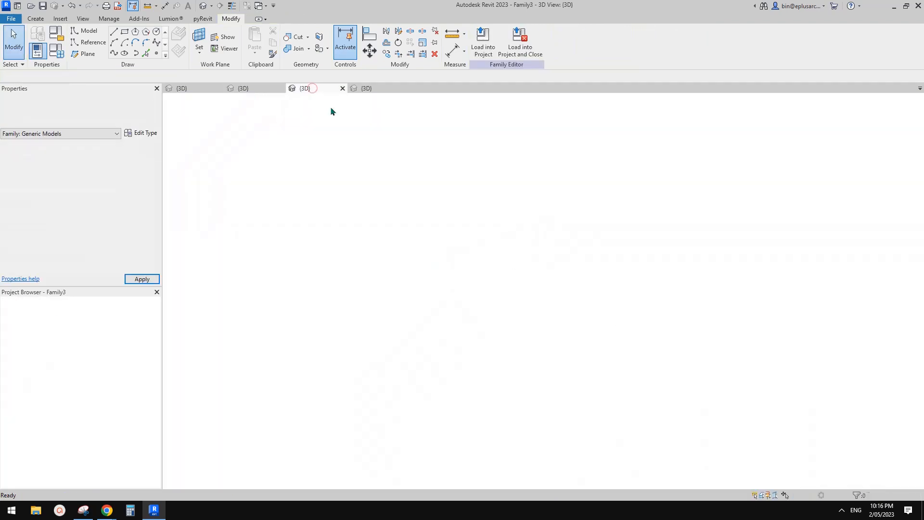
{"action": "left_click", "coordinate": [483, 42]}
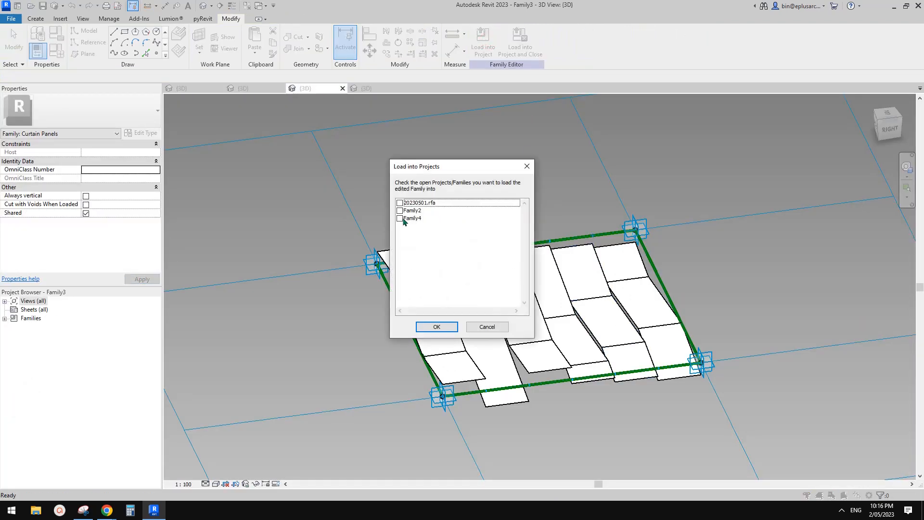
{"action": "left_click", "coordinate": [436, 327]}
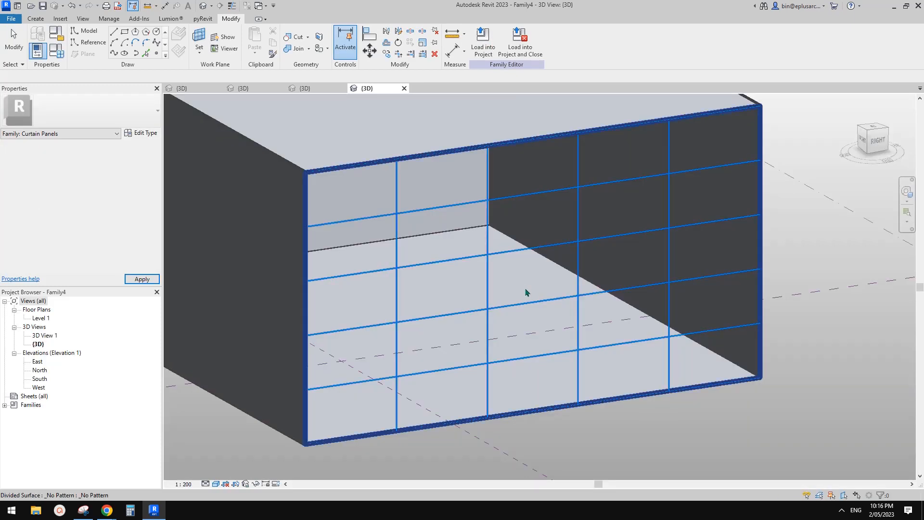
- Apply the Family3 rectangle panel to the mass's divided face in place of the empty pattern
{"action": "left_click", "coordinate": [514, 287]}
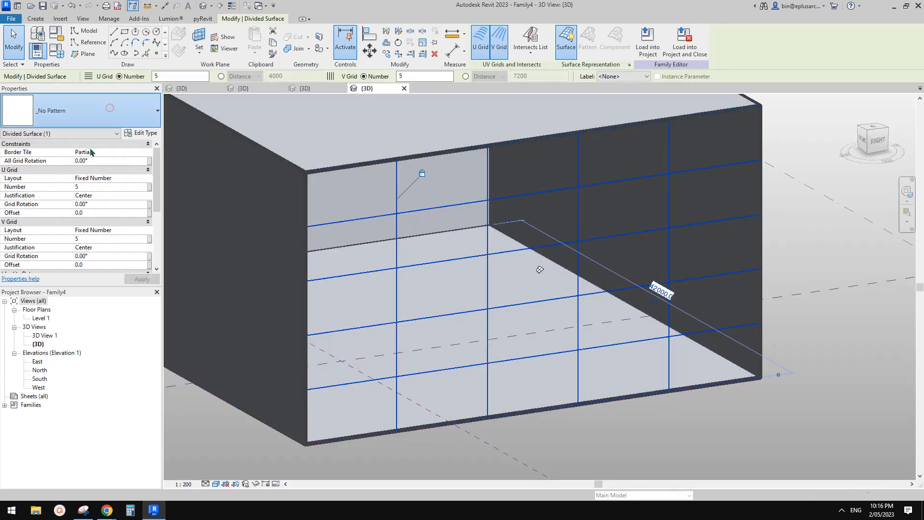
{"action": "left_click", "coordinate": [110, 108]}
{"action": "left_click", "coordinate": [42, 325]}
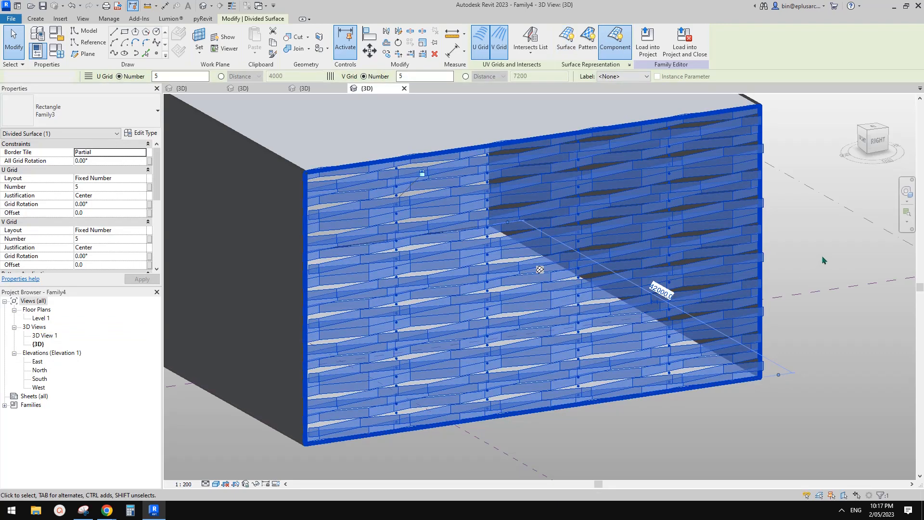
{"action": "left_click", "coordinate": [822, 257]}
{"action": "middle_click_drag", "start_coordinate": [822, 256], "coordinate": [625, 241], "text": "shift"}
- Compare the applied panels with the Family3 layout and set the divided surface's All Grid Rotation to 90°
{"action": "left_click", "coordinate": [307, 88]}
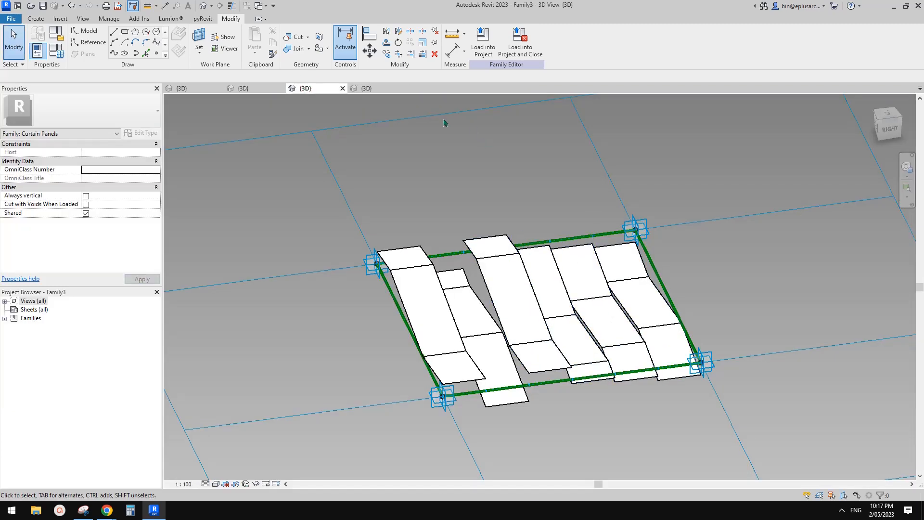
{"action": "left_click", "coordinate": [375, 89]}
{"action": "middle_click_drag", "start_coordinate": [588, 247], "coordinate": [521, 183], "text": "shift"}
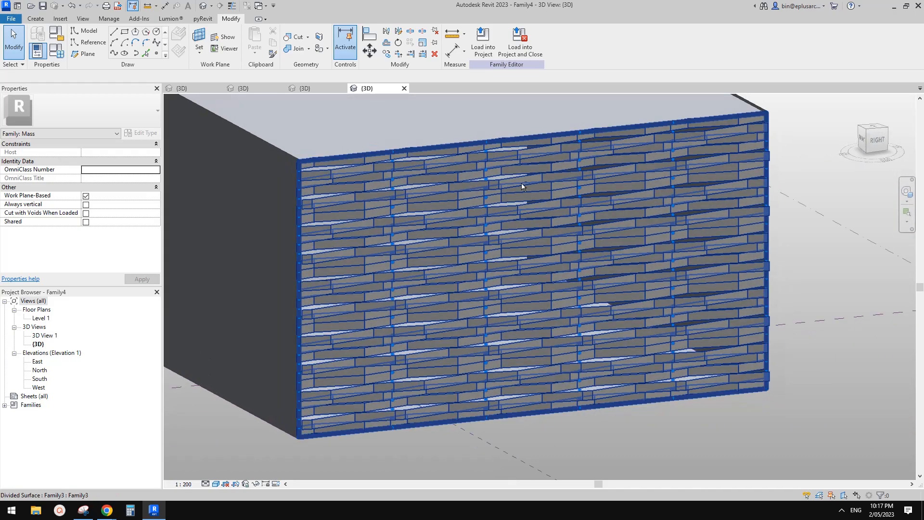
{"action": "left_click", "coordinate": [323, 91]}
{"action": "left_click", "coordinate": [378, 90]}
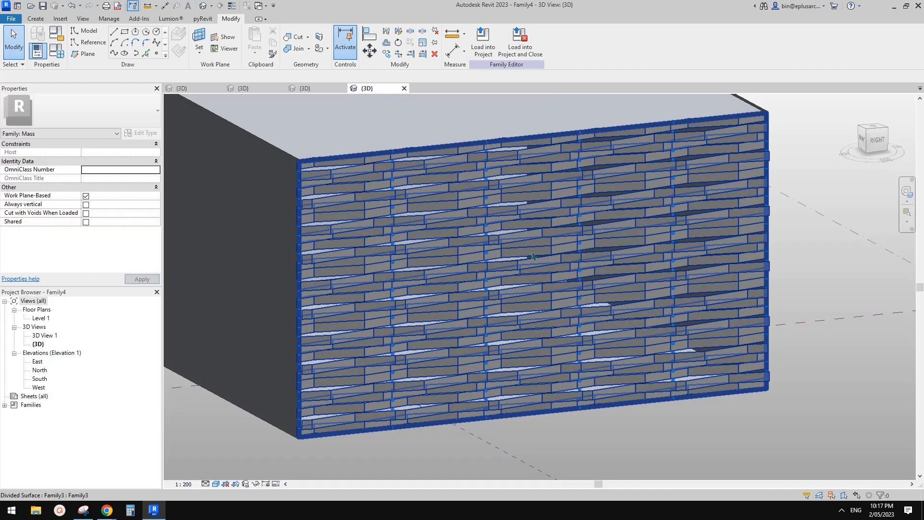
{"action": "left_click", "coordinate": [532, 256]}
{"action": "left_click", "coordinate": [97, 160]}
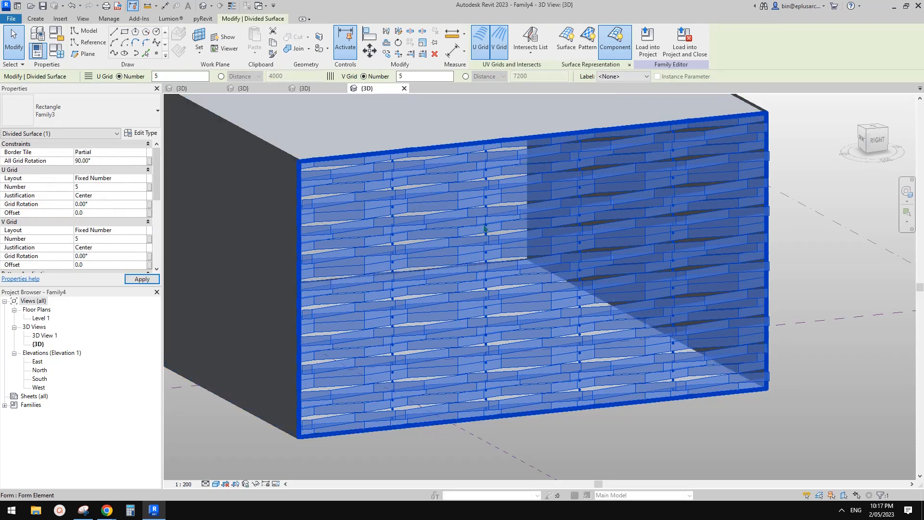
{"action": "left_click", "coordinate": [848, 251]}
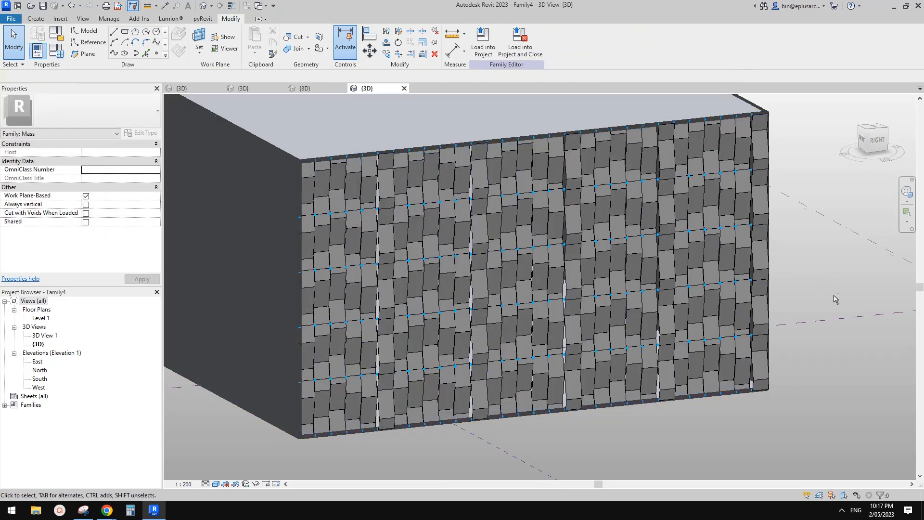
{"action": "middle_click_drag", "start_coordinate": [836, 299], "coordinate": [694, 265], "text": "shift"}
- In Family3, reverse the Flip setting of the second strip and turn Flip on for the three rightmost strips
{"action": "left_click", "coordinate": [318, 87]}
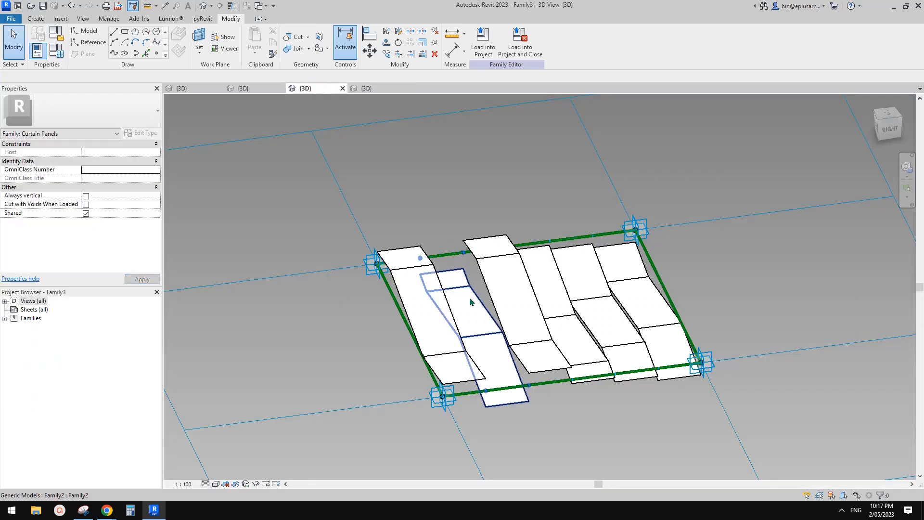
{"action": "left_click", "coordinate": [470, 301]}
{"action": "scroll", "coordinate": [83, 225], "scroll_direction": "down", "scroll_amount": 3}
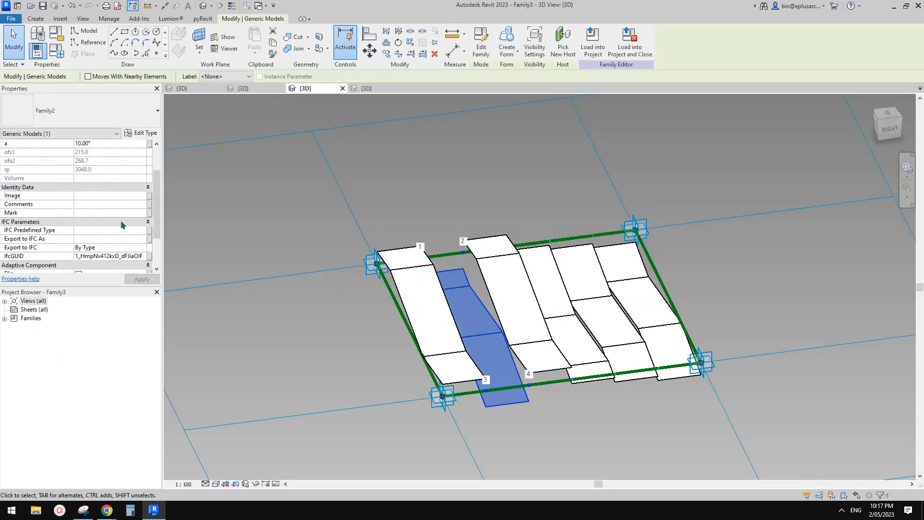
{"action": "left_click", "coordinate": [548, 287]}
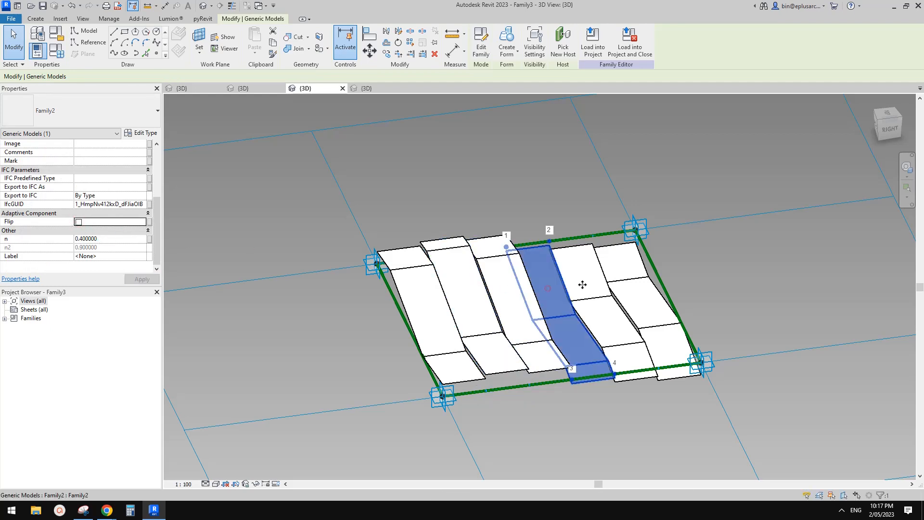
{"action": "left_click", "coordinate": [586, 282], "text": "ctrl"}
{"action": "left_click", "coordinate": [630, 274], "text": "ctrl"}
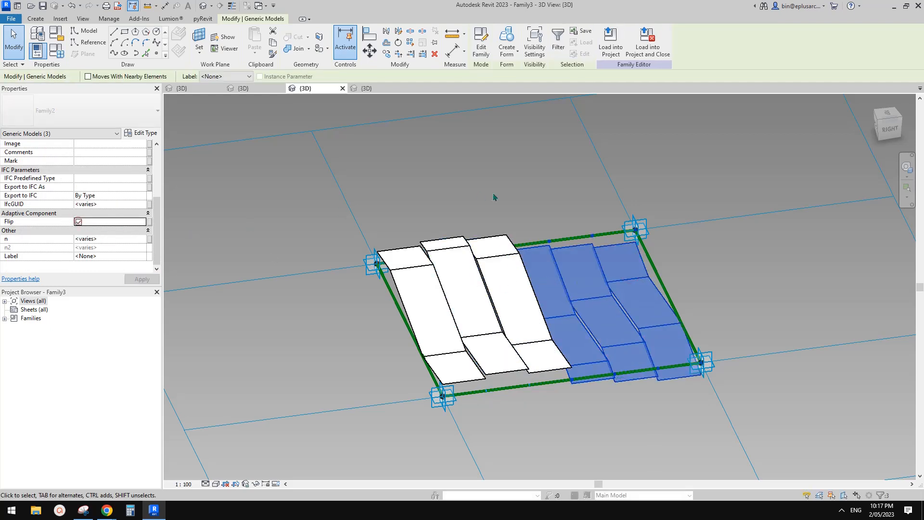
{"action": "left_click", "coordinate": [601, 197]}
{"action": "middle_click_drag", "start_coordinate": [602, 197], "coordinate": [723, 260], "text": "shift"}
- Reload the Family3 panel with its flipped strips into Family4, replacing the loaded version
{"action": "left_click", "coordinate": [483, 50]}
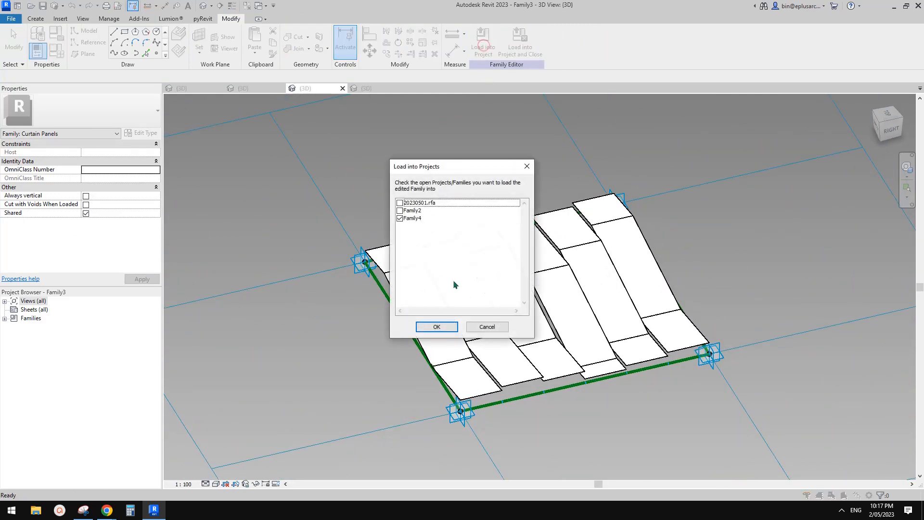
{"action": "left_click", "coordinate": [437, 327]}
{"action": "left_click", "coordinate": [458, 231]}
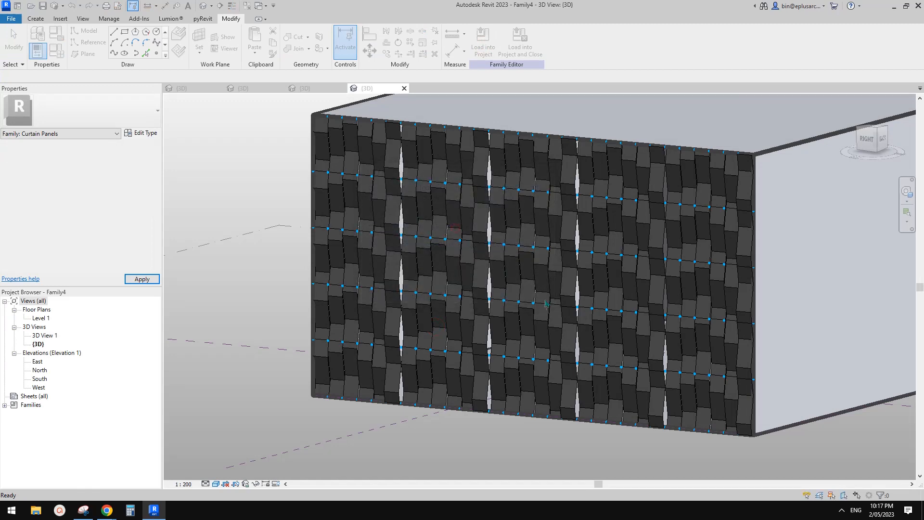
- Examine how the updated folded strips meet across neighbouring panels on the mass face
{"action": "mouse_move", "coordinate": [542, 296]}
{"action": "middle_mouse_down", "text": "shift"}
{"action": "mouse_move", "coordinate": [801, 324]}
{"action": "mouse_move", "coordinate": [695, 304]}
{"action": "mouse_move", "coordinate": [692, 292]}
{"action": "mouse_move", "coordinate": [689, 330]}
{"action": "mouse_move", "coordinate": [419, 326]}
{"action": "mouse_move", "coordinate": [573, 309]}
{"action": "mouse_move", "coordinate": [727, 269]}
{"action": "mouse_move", "coordinate": [777, 275]}
{"action": "mouse_move", "coordinate": [790, 262]}
{"action": "mouse_move", "coordinate": [801, 266]}
{"action": "mouse_move", "coordinate": [752, 294]}
{"action": "mouse_move", "coordinate": [500, 265]}
{"action": "mouse_move", "coordinate": [495, 296]}
{"action": "mouse_move", "coordinate": [441, 310]}
{"action": "mouse_move", "coordinate": [467, 268]}
{"action": "mouse_move", "coordinate": [750, 324]}
{"action": "mouse_move", "coordinate": [742, 331]}
{"action": "middle_mouse_up", "text": "shift"}
{"action": "left_click", "coordinate": [500, 264]}
{"action": "scroll", "coordinate": [501, 262], "scroll_direction": "up", "scroll_amount": 3}
{"action": "left_click", "coordinate": [503, 257]}
{"action": "left_click", "coordinate": [742, 331]}
{"action": "scroll", "coordinate": [645, 337], "scroll_direction": "down", "scroll_amount": 2}
{"action": "middle_click_drag", "start_coordinate": [640, 342], "coordinate": [540, 363], "text": "shift"}
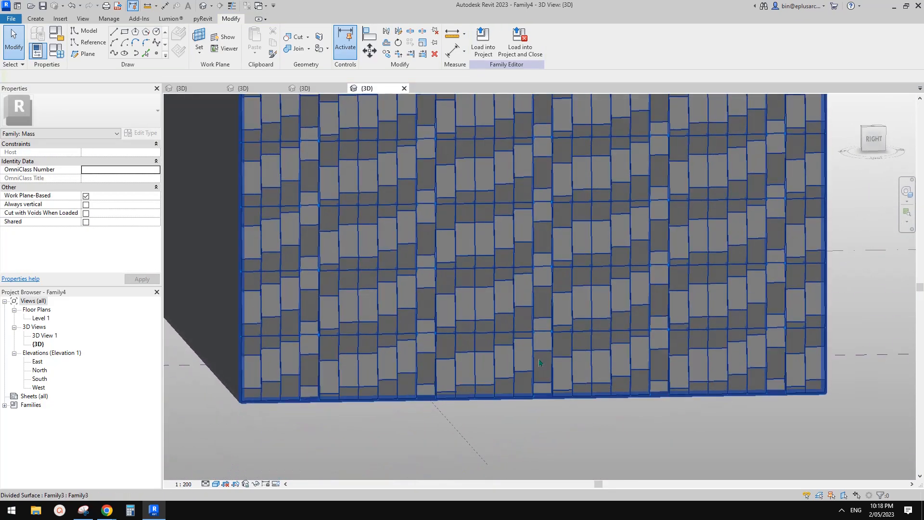
{"action": "scroll", "coordinate": [296, 104], "scroll_direction": "up", "scroll_amount": 1}
{"action": "scroll", "coordinate": [508, 230], "scroll_direction": "down", "scroll_amount": 2}
{"action": "middle_click_drag", "start_coordinate": [507, 230], "coordinate": [513, 225], "text": "shift"}
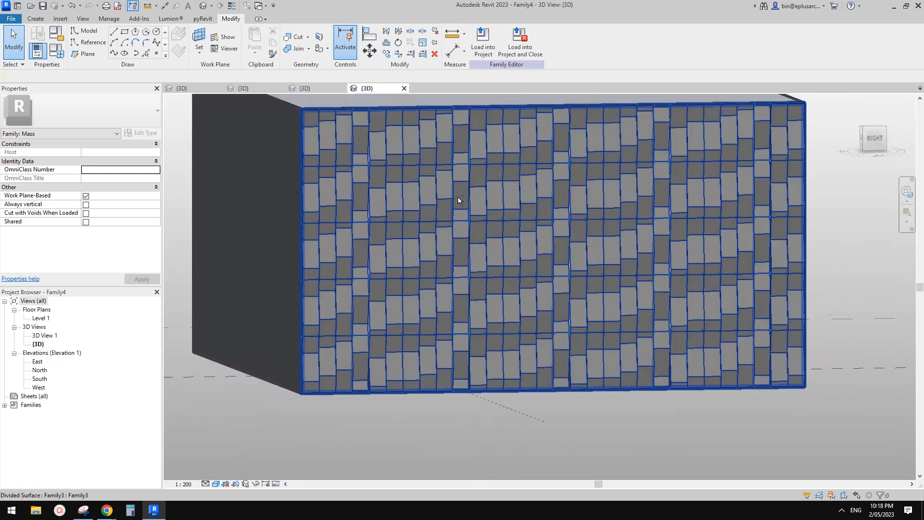
- Compare the strips in Family3 with the mass façade and inspect a single nested strip that breaks the pattern
{"action": "left_click", "coordinate": [319, 89]}
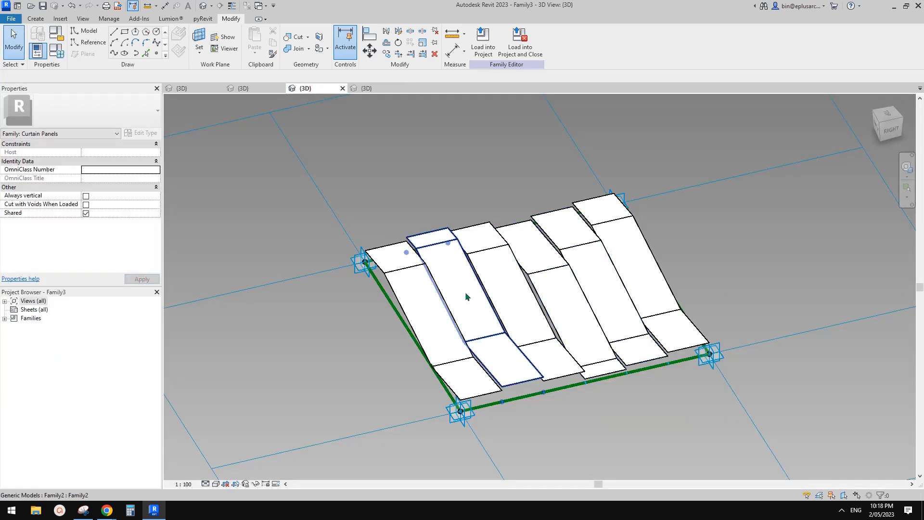
{"action": "middle_click_drag", "start_coordinate": [618, 301], "coordinate": [597, 268], "text": "shift"}
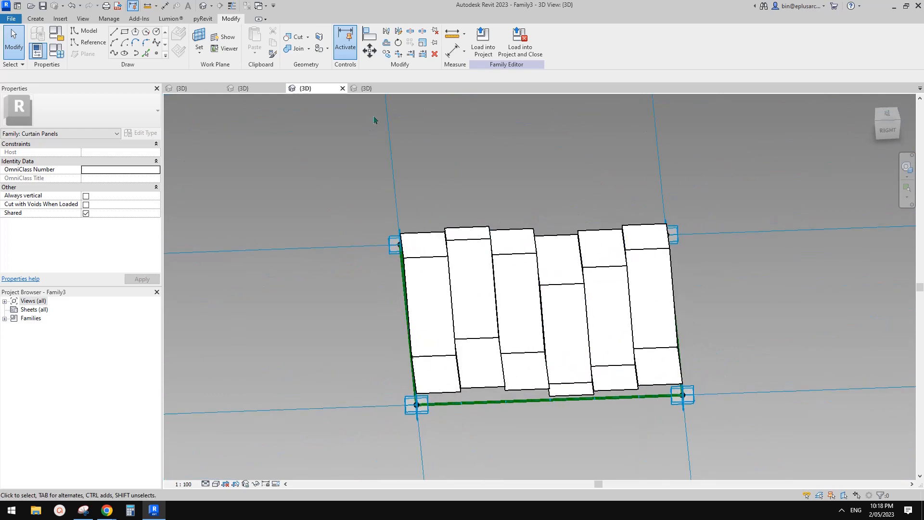
{"action": "left_click", "coordinate": [375, 89]}
{"action": "left_click", "coordinate": [542, 254]}
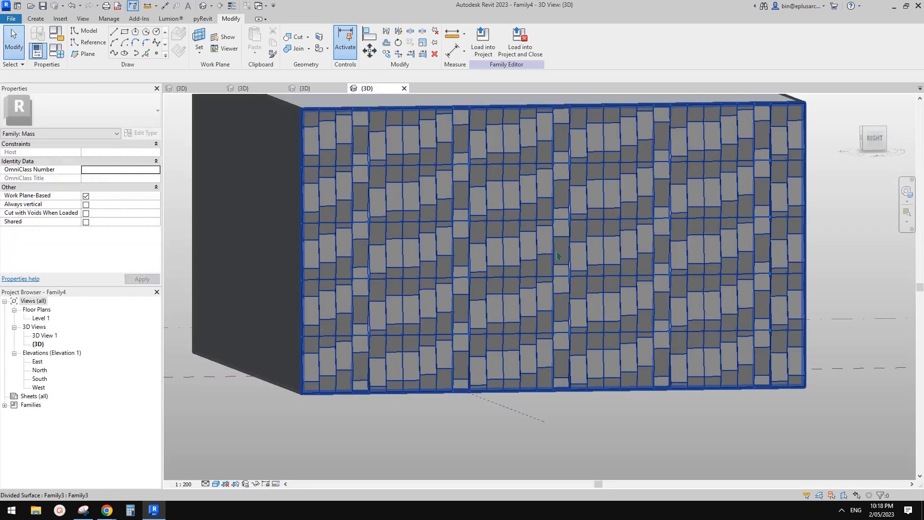
{"action": "key", "text": "Tab"}
{"action": "key", "text": "Tab"}
{"action": "left_click", "coordinate": [558, 253]}
{"action": "middle_click_drag", "start_coordinate": [559, 253], "coordinate": [647, 274], "text": "shift"}
{"action": "scroll", "coordinate": [73, 250], "scroll_direction": "down", "scroll_amount": 4}
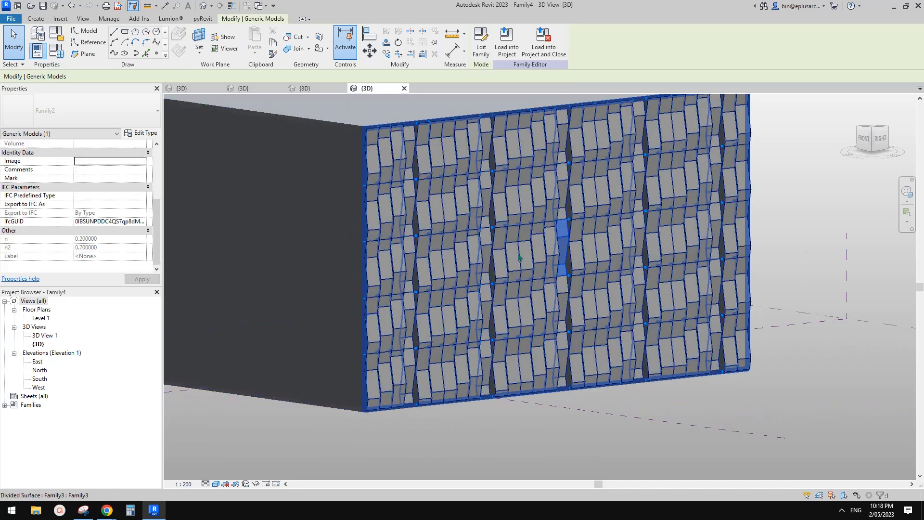
{"action": "scroll", "coordinate": [519, 258], "scroll_direction": "up", "scroll_amount": 2}
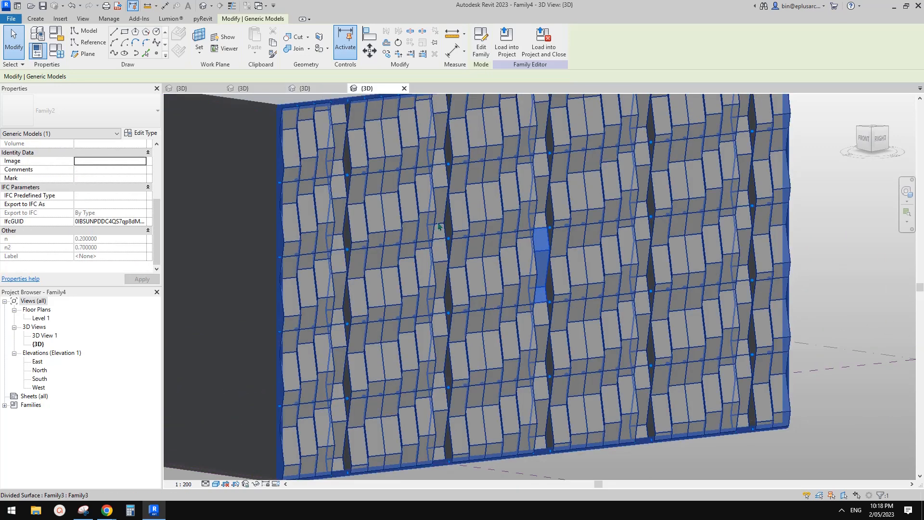
- Turn off Flip for the rightmost strip in Family3 and reload the panel into Family4
{"action": "left_click", "coordinate": [308, 88]}
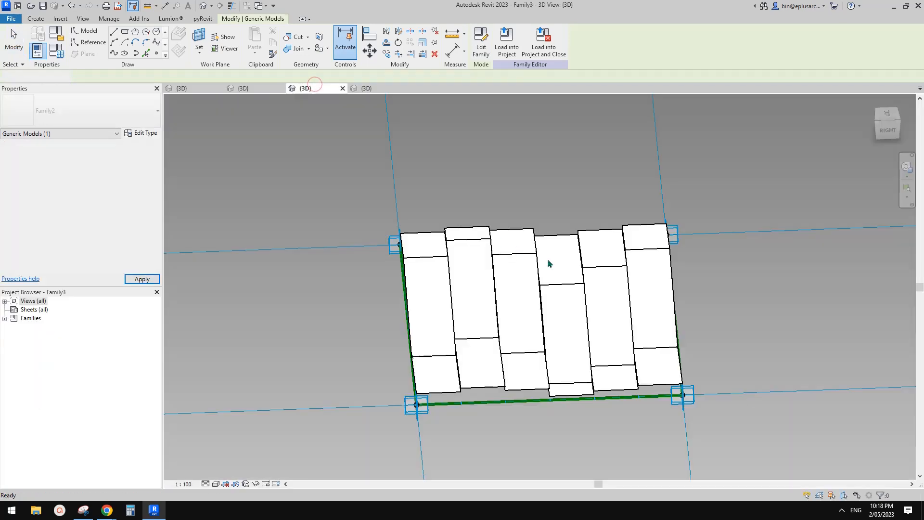
{"action": "middle_click_drag", "start_coordinate": [647, 277], "coordinate": [652, 302], "text": "shift"}
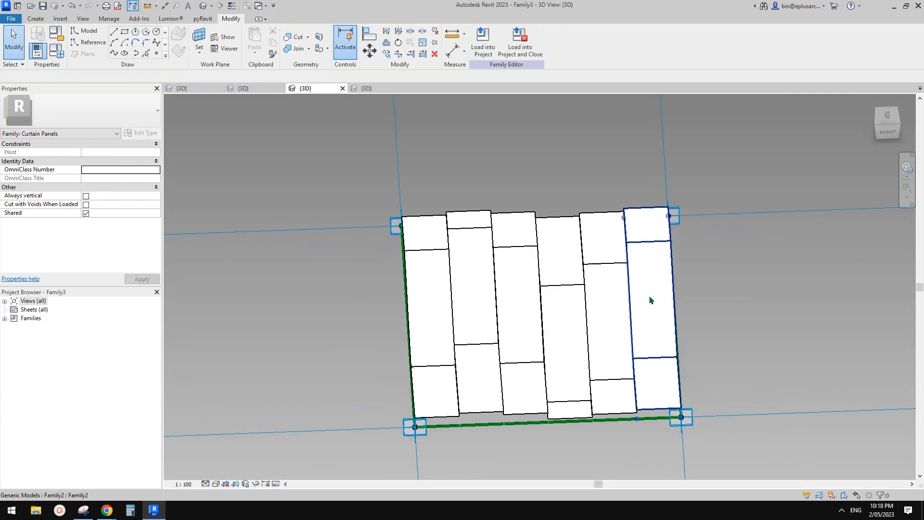
{"action": "left_click", "coordinate": [650, 296]}
{"action": "scroll", "coordinate": [83, 224], "scroll_direction": "down", "scroll_amount": 3}
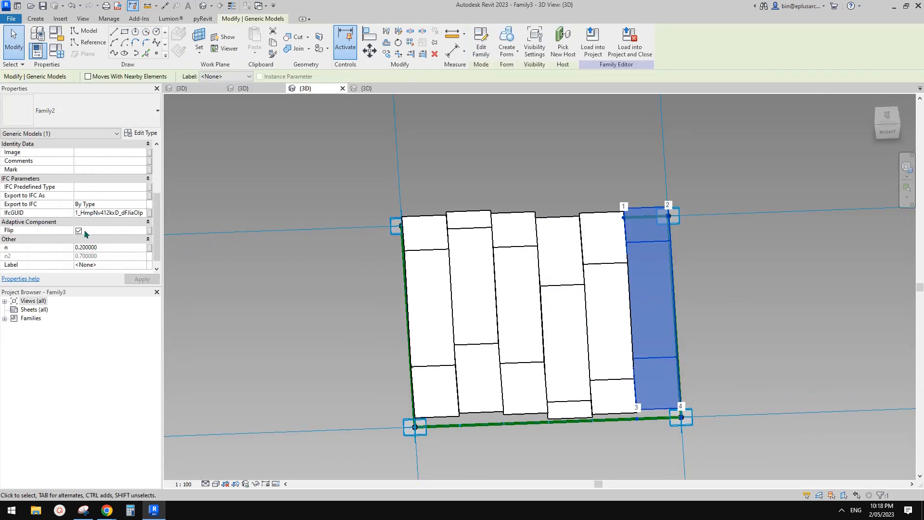
{"action": "left_click", "coordinate": [79, 231]}
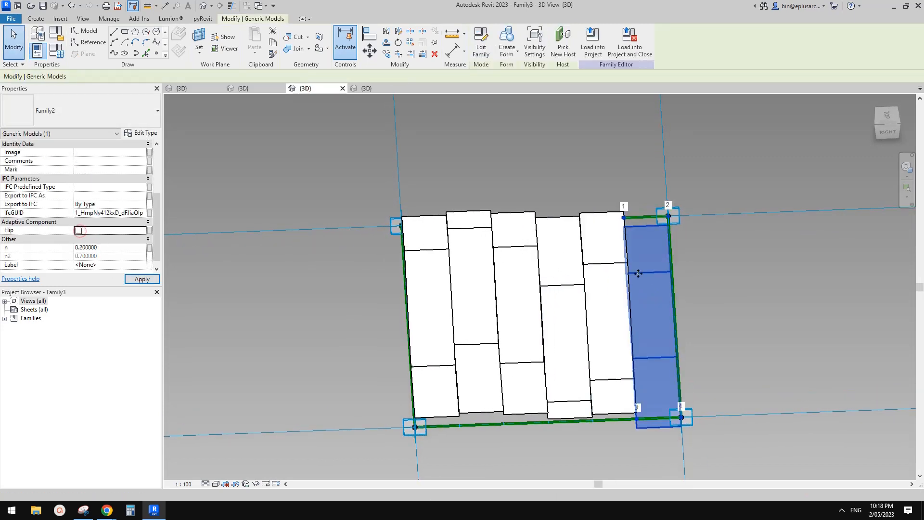
{"action": "left_click", "coordinate": [585, 43]}
{"action": "left_click", "coordinate": [438, 326]}
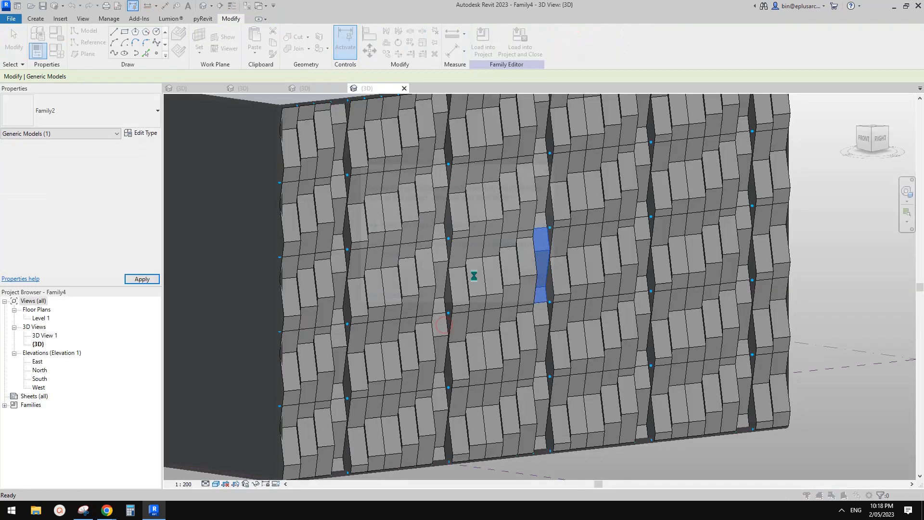
{"action": "left_click", "coordinate": [457, 230]}
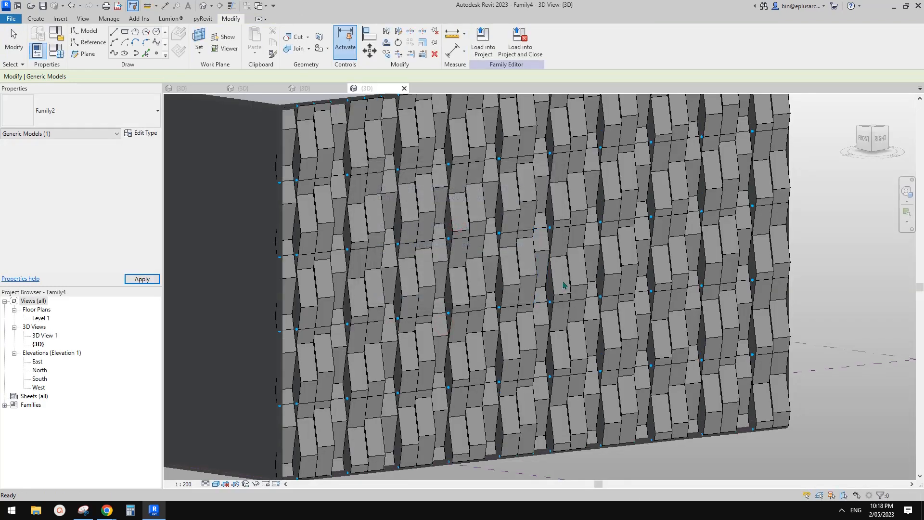
- In Family3, turn Flip back on for the rightmost strip and turn it on for the leftmost strip
{"action": "left_click", "coordinate": [305, 88]}
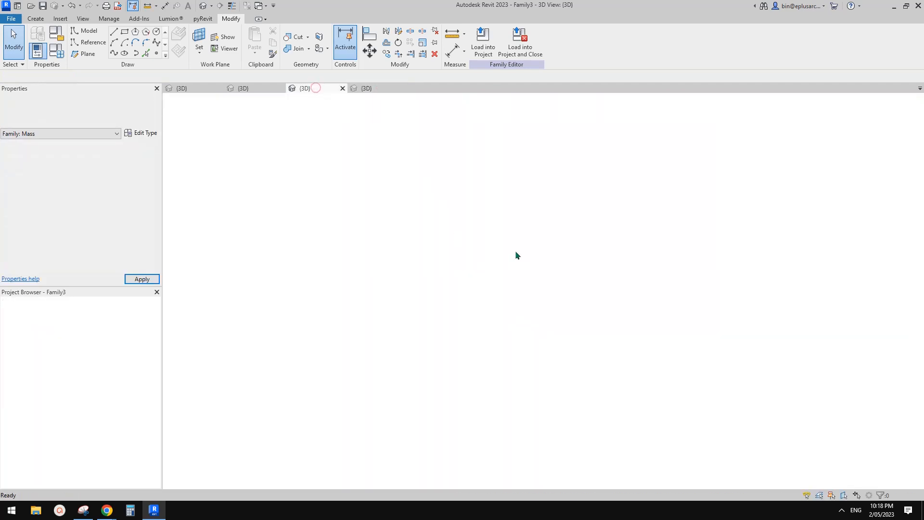
{"action": "left_click", "coordinate": [649, 299]}
{"action": "scroll", "coordinate": [78, 255], "scroll_direction": "down", "scroll_amount": 2}
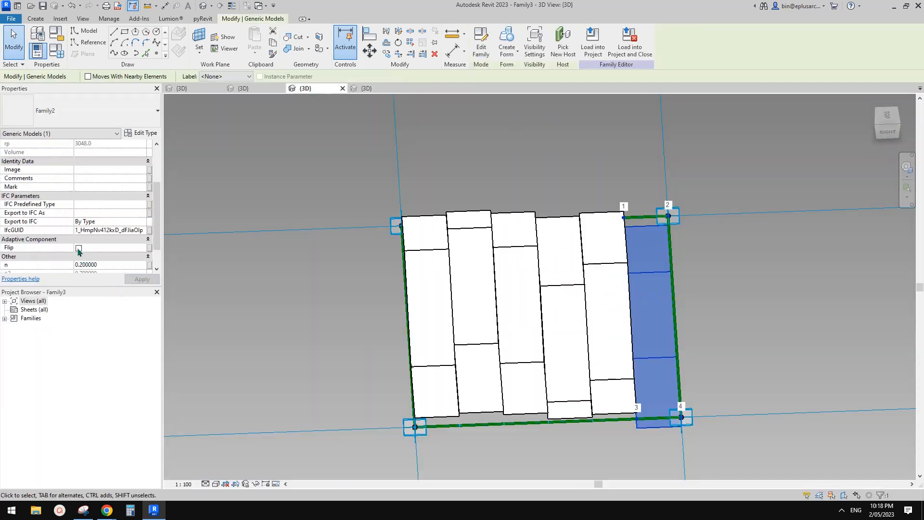
{"action": "left_click", "coordinate": [432, 291]}
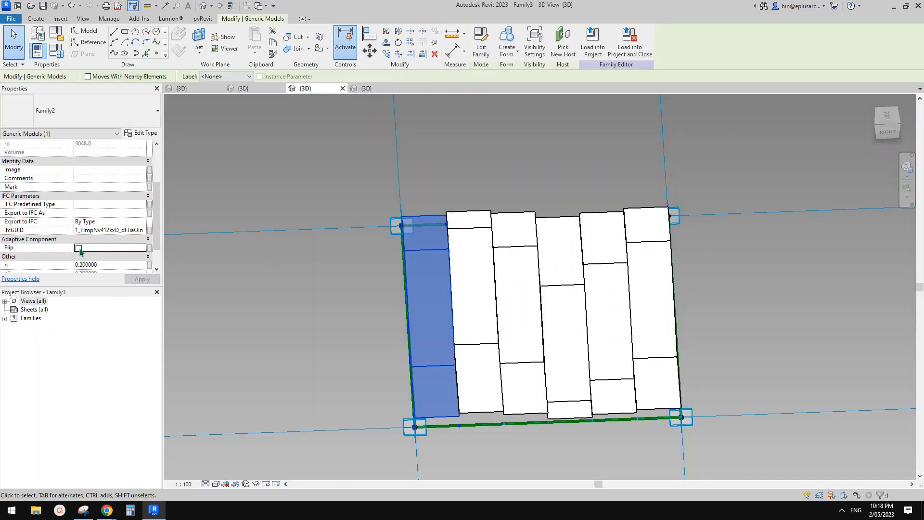
- Load the panel with its revised outer strips into Family4 again, overwriting it, and inspect the façade
{"action": "left_click", "coordinate": [594, 43]}
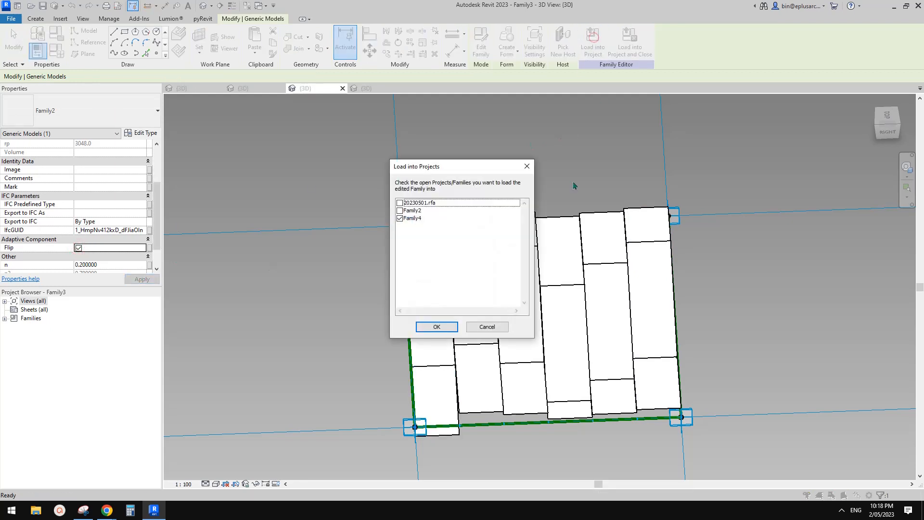
{"action": "left_click", "coordinate": [432, 328]}
{"action": "left_click", "coordinate": [475, 225]}
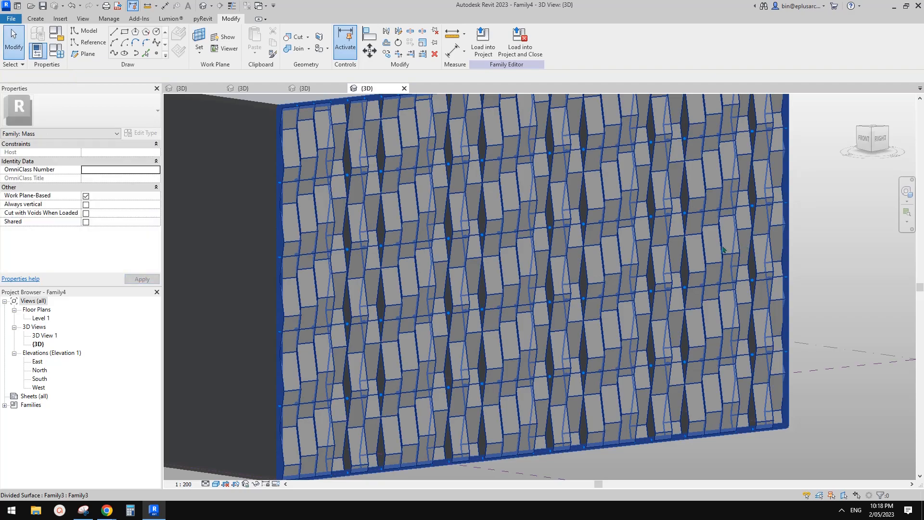
{"action": "middle_click_drag", "start_coordinate": [749, 248], "coordinate": [570, 313], "text": "shift"}
{"action": "key", "text": "Tab"}
{"action": "left_click", "coordinate": [448, 292]}
{"action": "key", "text": "Escape"}
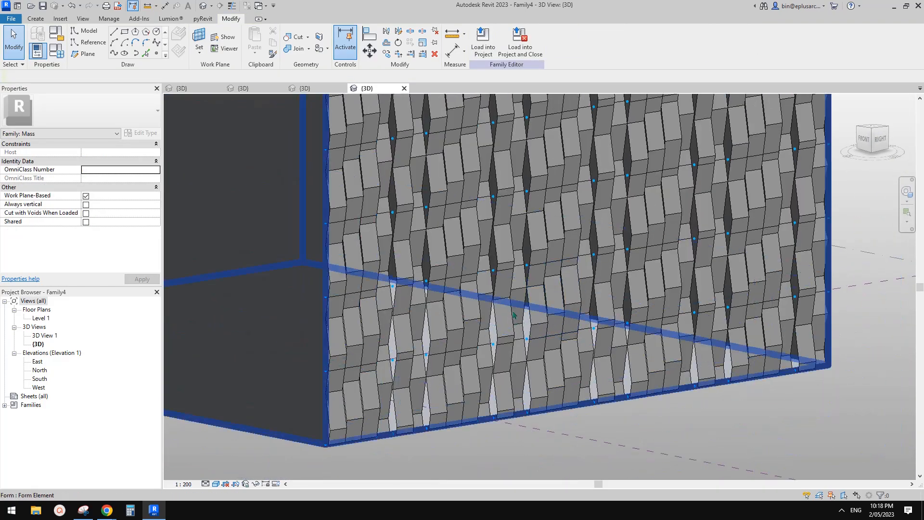
- Examine the Family4 façade and compare its strip pattern with the reference mass in 20230501.rfa, dismissing the save reminder
{"action": "scroll", "coordinate": [516, 316], "scroll_direction": "down", "scroll_amount": 1}
{"action": "middle_click_drag", "start_coordinate": [516, 315], "coordinate": [511, 331], "text": "shift"}
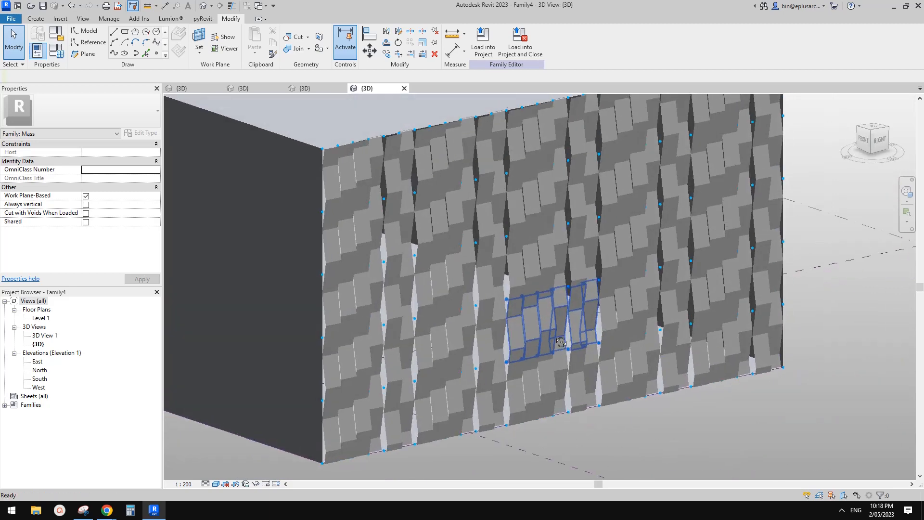
{"action": "left_click", "coordinate": [307, 88]}
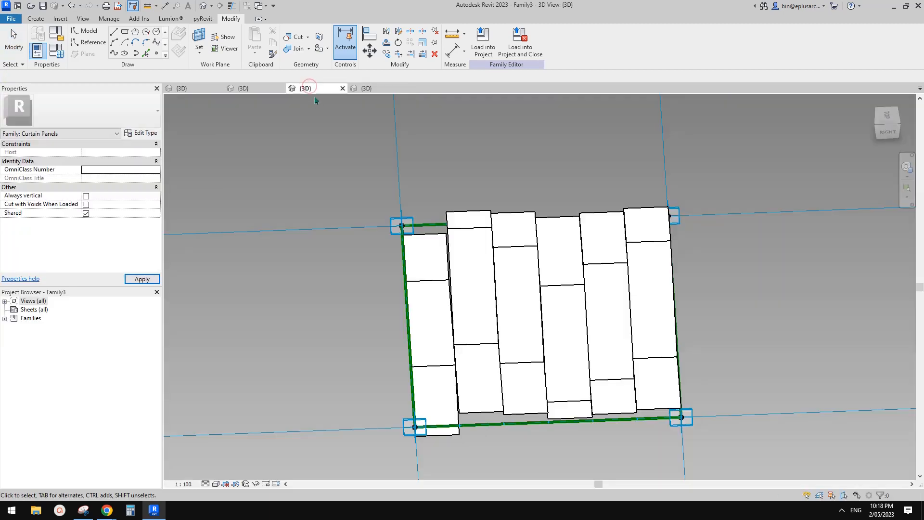
{"action": "left_click", "coordinate": [196, 92]}
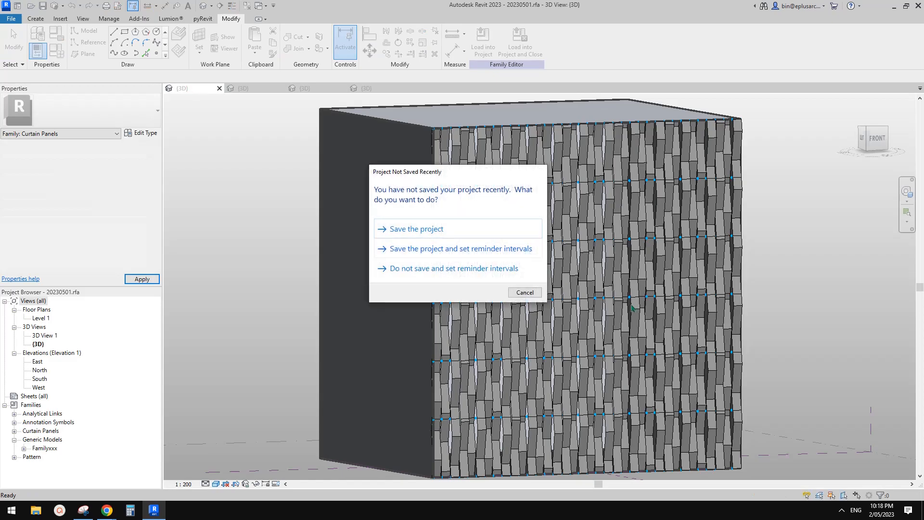
{"action": "key", "text": "Escape"}
{"action": "middle_click_drag", "start_coordinate": [694, 333], "coordinate": [460, 221], "text": "shift"}
{"action": "left_click", "coordinate": [378, 88]}
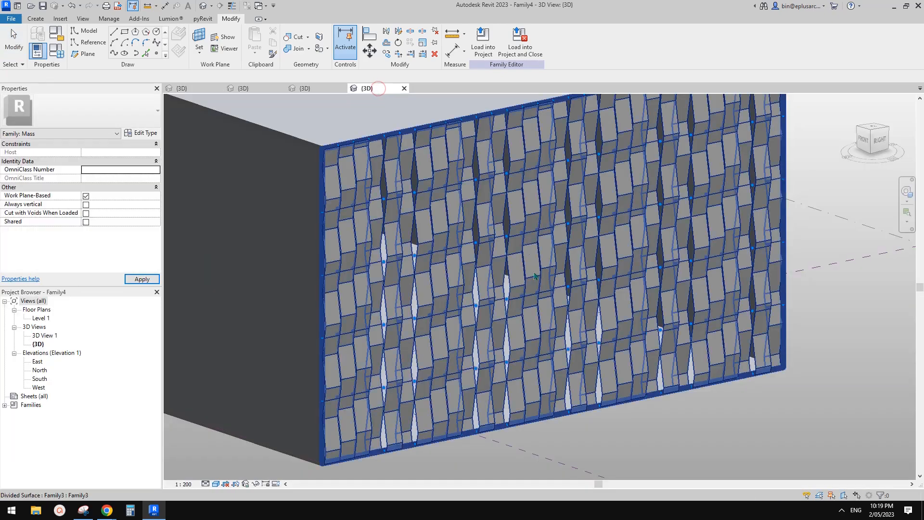
{"action": "middle_click_drag", "start_coordinate": [554, 340], "coordinate": [636, 279], "text": "shift"}
- In Family3, set all four adaptive points to orient to Instance (xyz)
{"action": "left_click", "coordinate": [308, 89]}
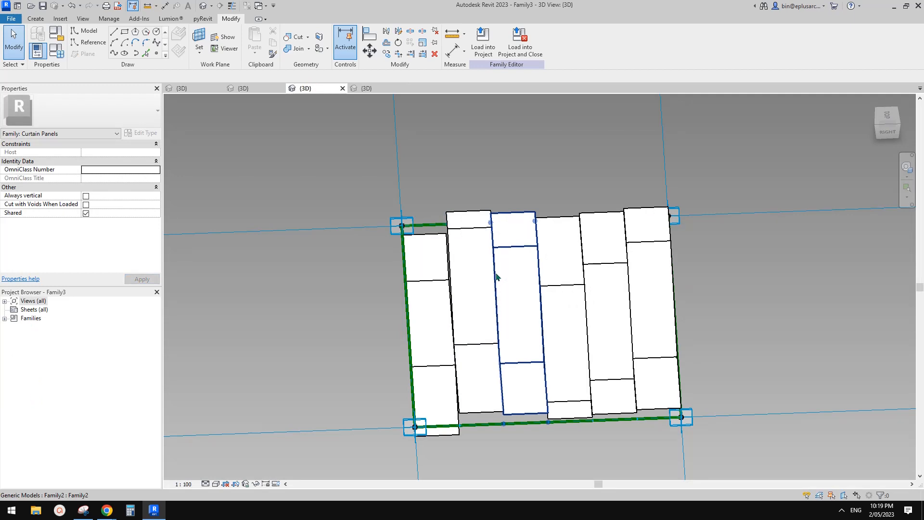
{"action": "scroll", "coordinate": [499, 281], "scroll_direction": "down", "scroll_amount": 3}
{"action": "left_click", "coordinate": [265, 90]}
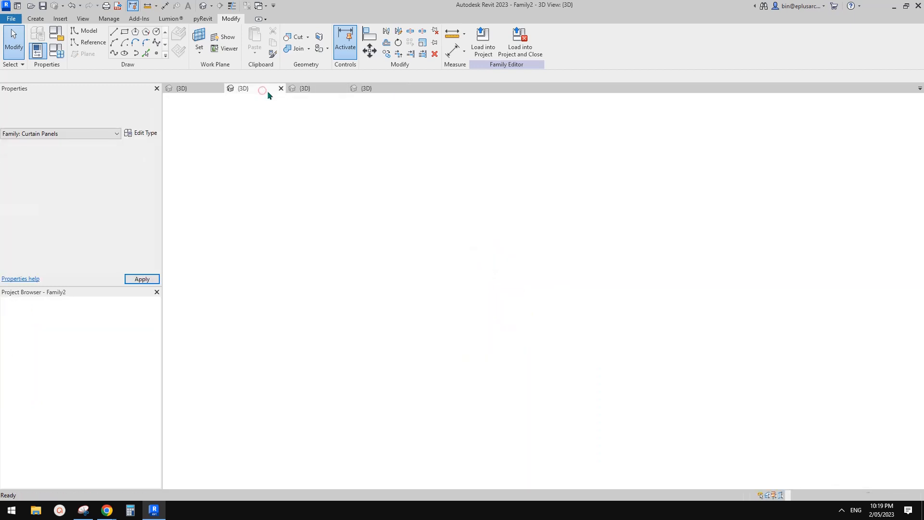
{"action": "left_click", "coordinate": [316, 88]}
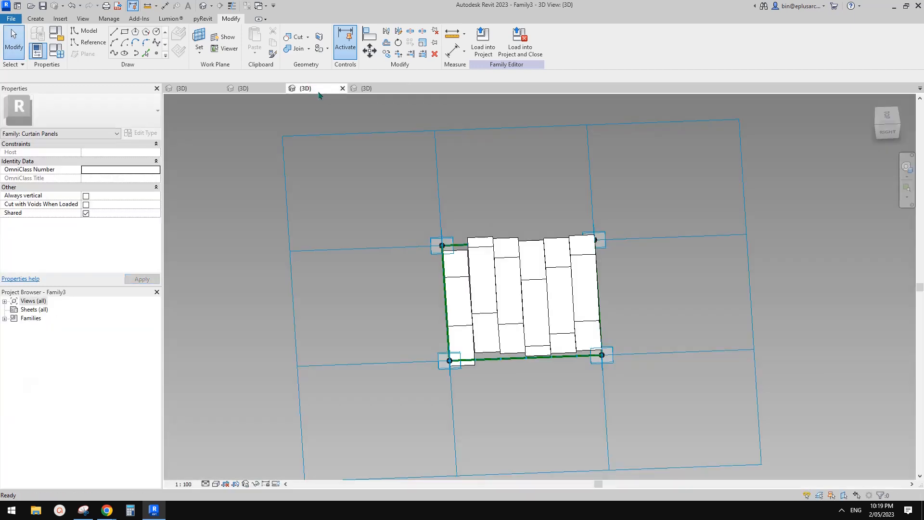
{"action": "left_click", "coordinate": [434, 255]}
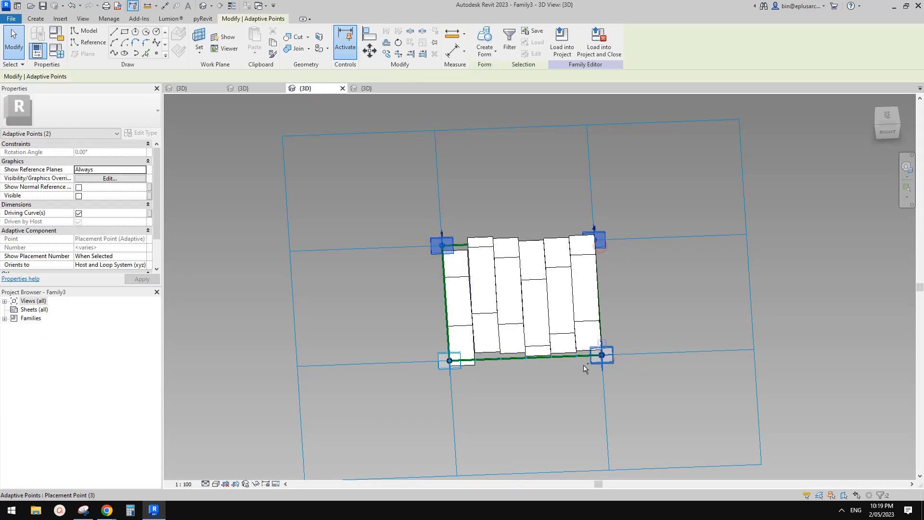
{"action": "left_click", "coordinate": [601, 355], "text": "ctrl"}
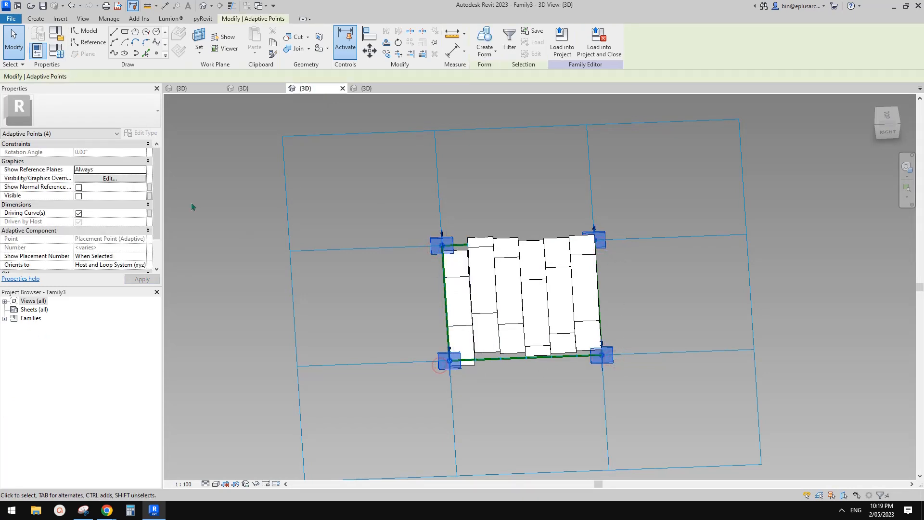
{"action": "scroll", "coordinate": [101, 255], "scroll_direction": "down", "scroll_amount": 1}
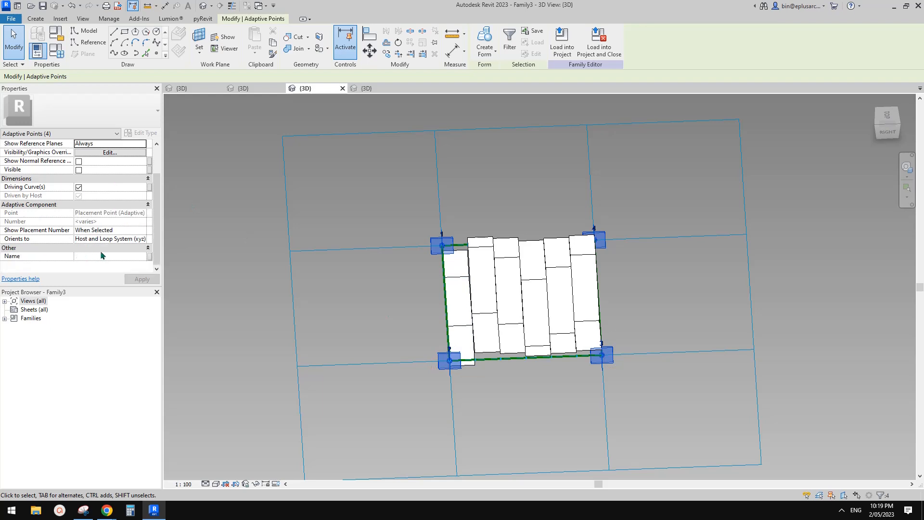
{"action": "left_click", "coordinate": [142, 242]}
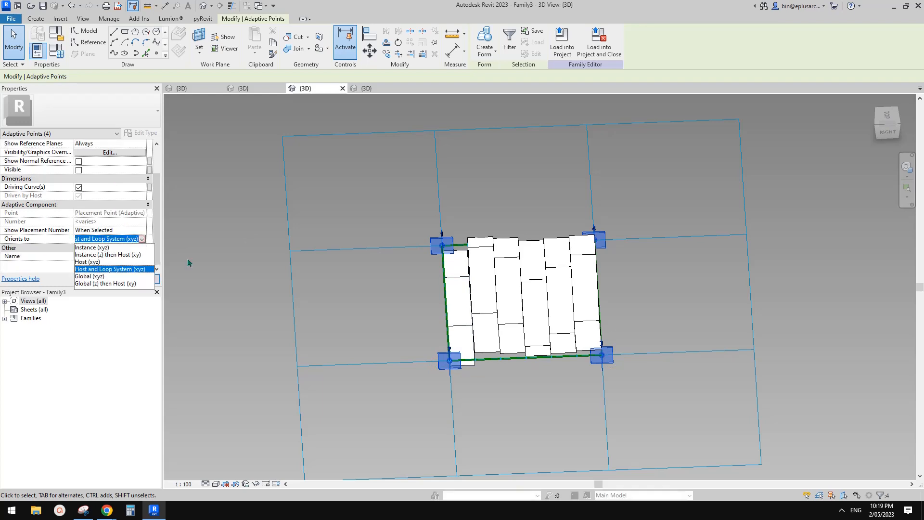
{"action": "left_click", "coordinate": [99, 248]}
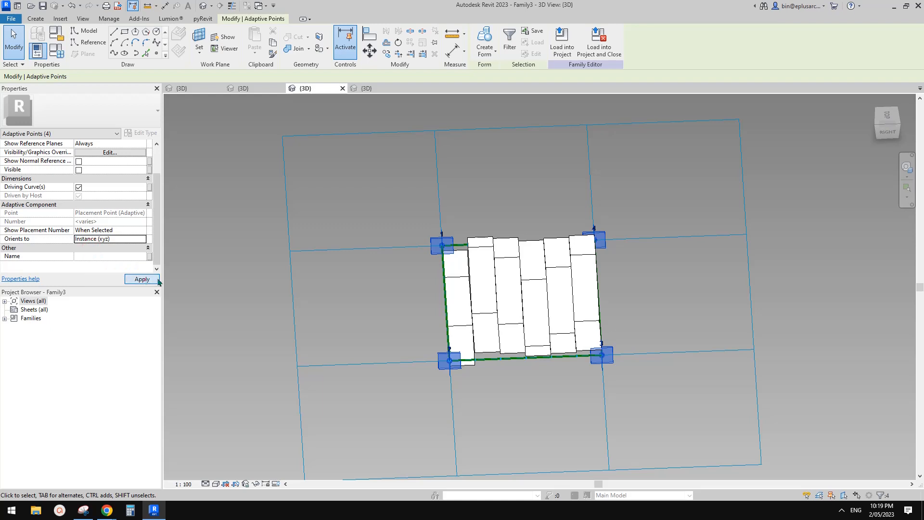
- Load the panel with its reoriented adaptive points into Family4, overwriting the existing version and its parameter values
{"action": "left_click", "coordinate": [563, 43]}
{"action": "left_click", "coordinate": [437, 323]}
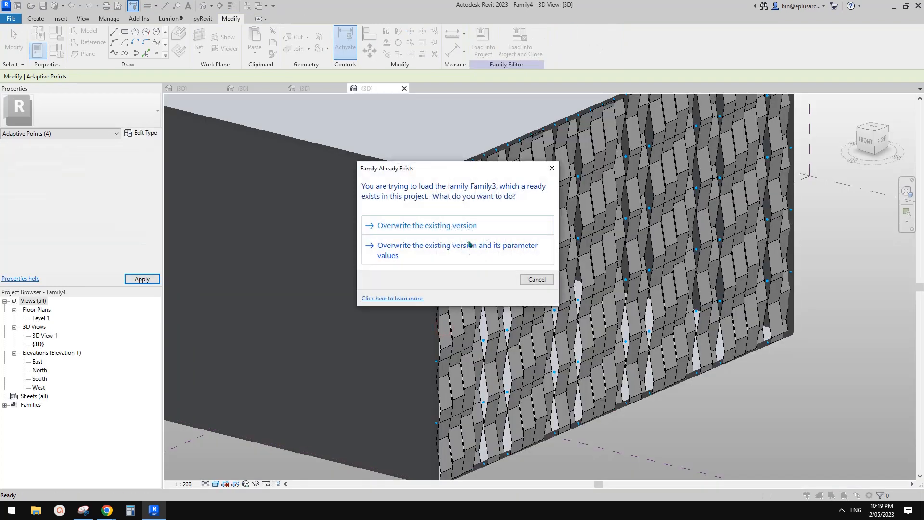
{"action": "left_click", "coordinate": [473, 242]}
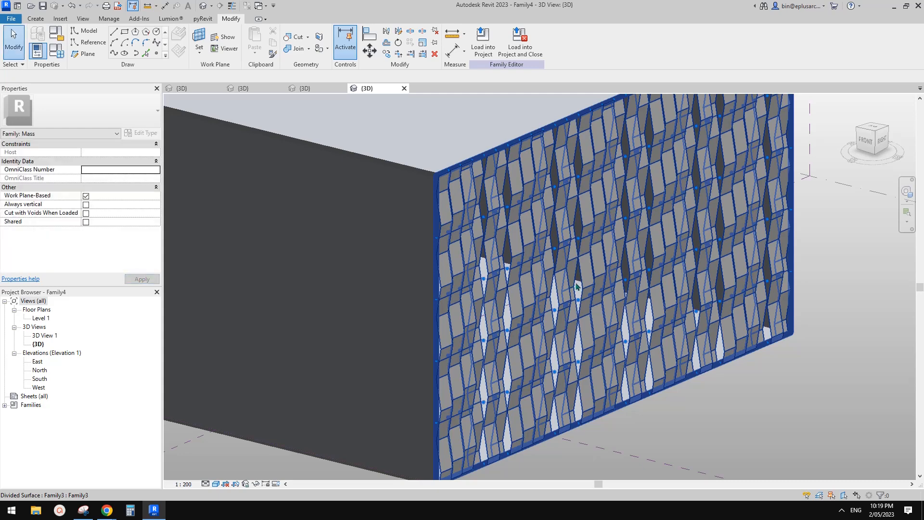
- In Family3, turn off Flip for the leftmost strip
{"action": "left_click", "coordinate": [306, 88]}
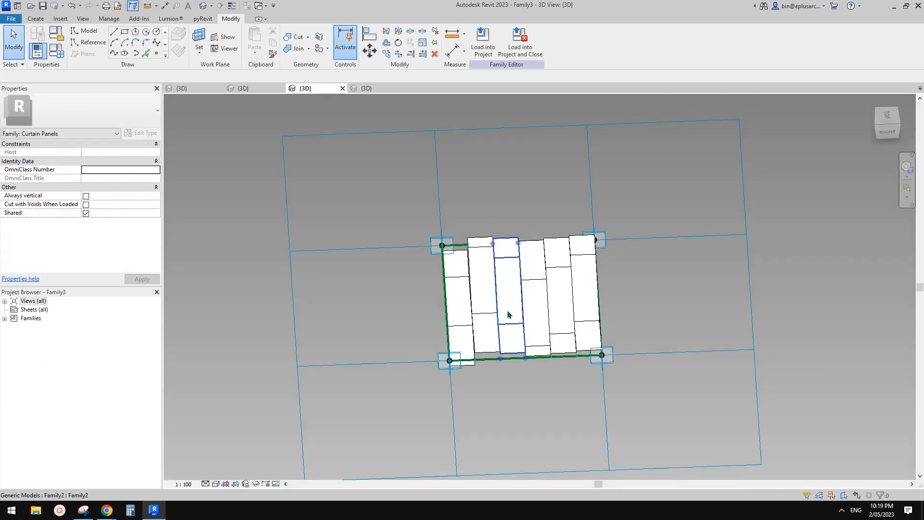
{"action": "middle_click_drag", "start_coordinate": [508, 314], "coordinate": [449, 305], "text": "shift"}
{"action": "left_click", "coordinate": [443, 313]}
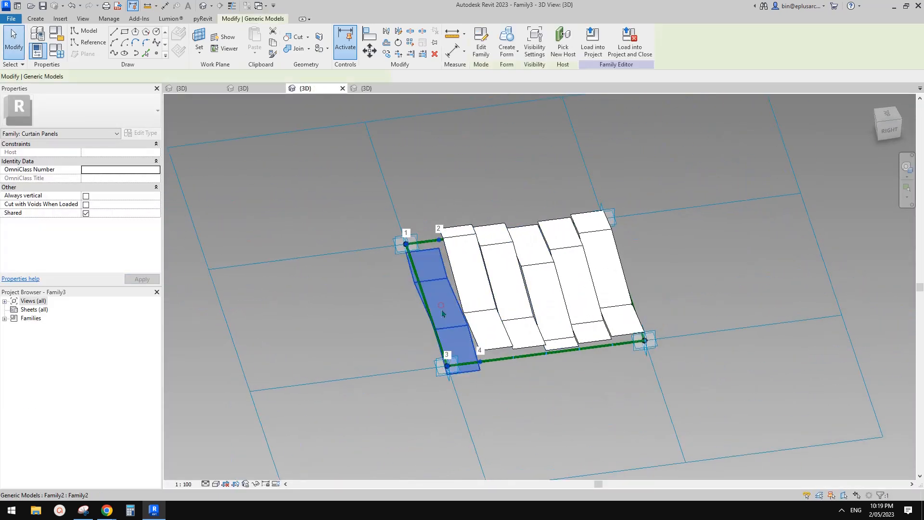
{"action": "scroll", "coordinate": [89, 236], "scroll_direction": "down", "scroll_amount": 5}
{"action": "left_click", "coordinate": [79, 248]}
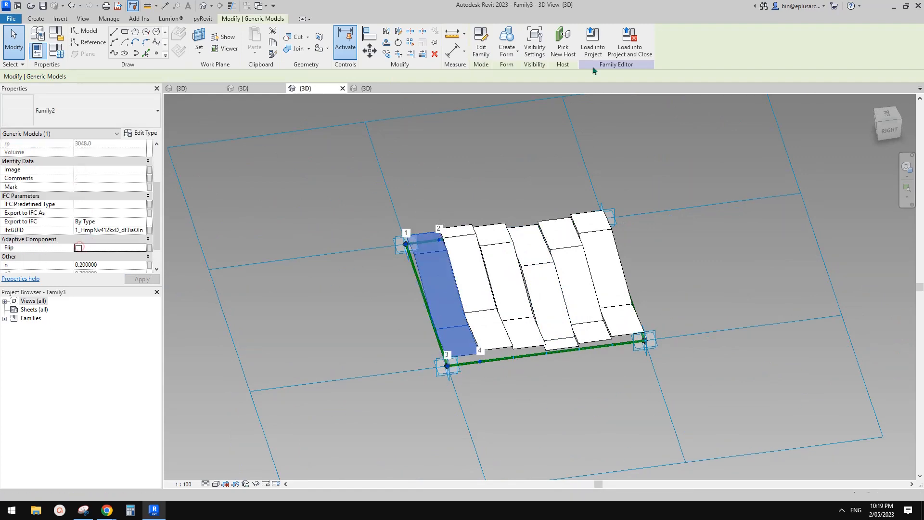
- Reload the panel with its revised leftmost strip into Family4, overwriting the existing version and its parameter values
{"action": "left_click", "coordinate": [593, 44]}
{"action": "left_click", "coordinate": [436, 326]}
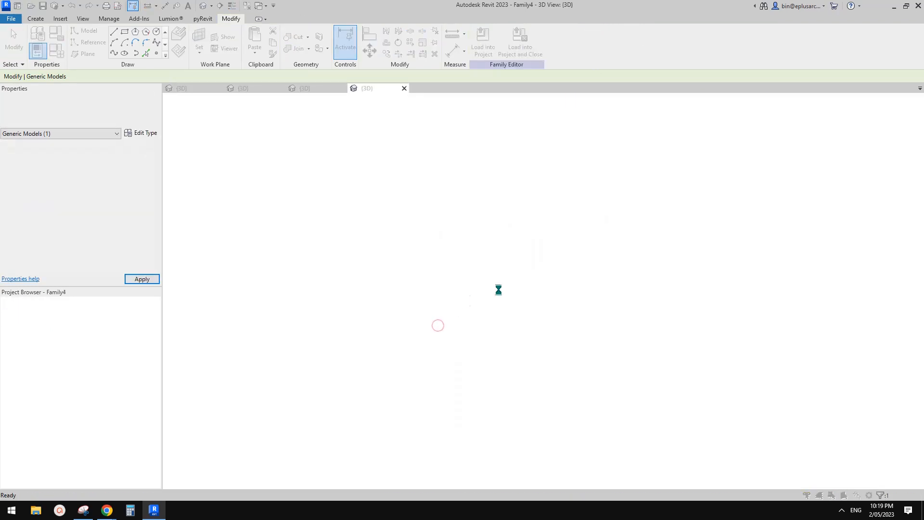
{"action": "left_click", "coordinate": [498, 258]}
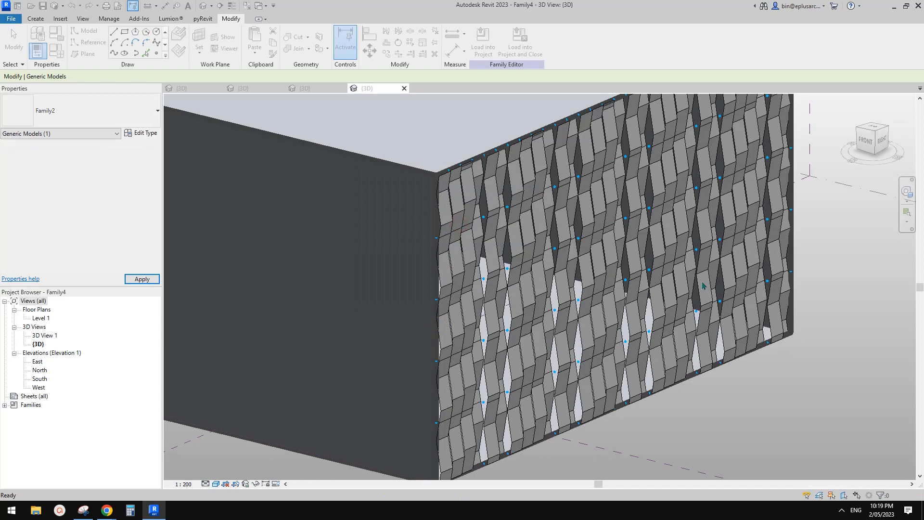
- Examine the updated façade in Family4 from several angles and check the strip pattern within one curtain panel
{"action": "key", "text": "Escape"}
{"action": "middle_click_drag", "start_coordinate": [702, 286], "coordinate": [592, 249], "text": "shift"}
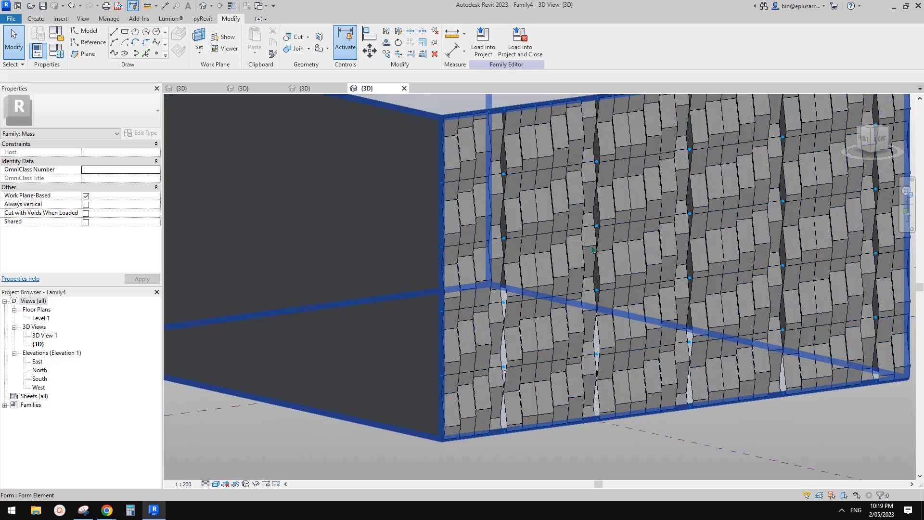
{"action": "left_click", "coordinate": [590, 250]}
{"action": "key", "text": "Escape"}
{"action": "scroll", "coordinate": [568, 311], "scroll_direction": "down", "scroll_amount": 1}
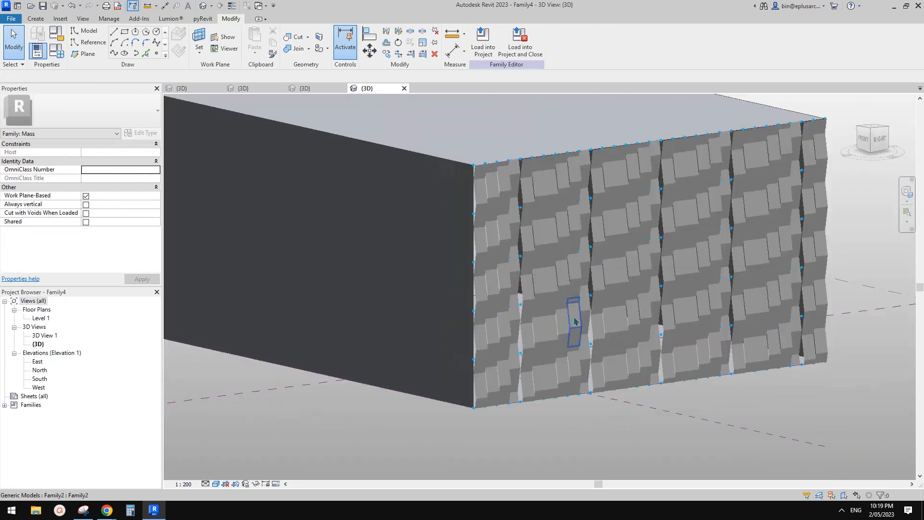
{"action": "middle_click_drag", "start_coordinate": [575, 321], "coordinate": [506, 336], "text": "shift"}
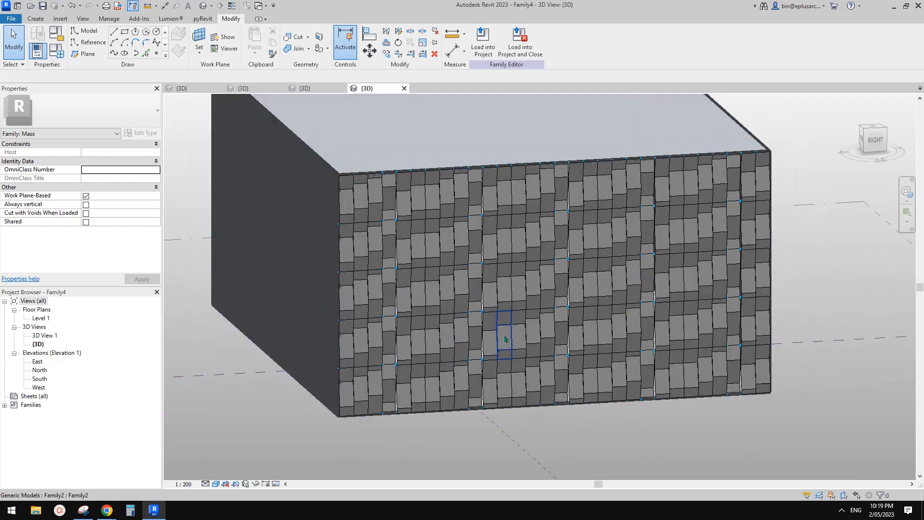
{"action": "left_click", "coordinate": [413, 210]}
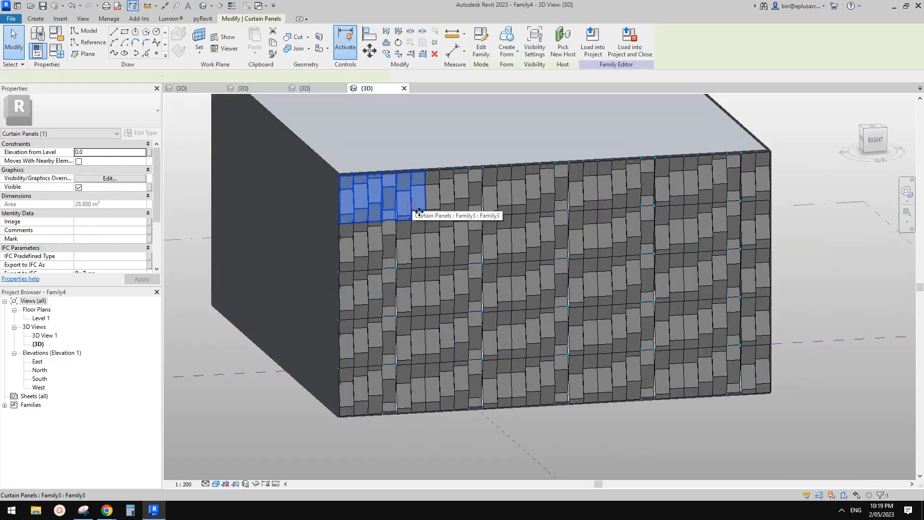
{"action": "middle_click_drag", "start_coordinate": [413, 210], "coordinate": [390, 195], "text": "shift"}
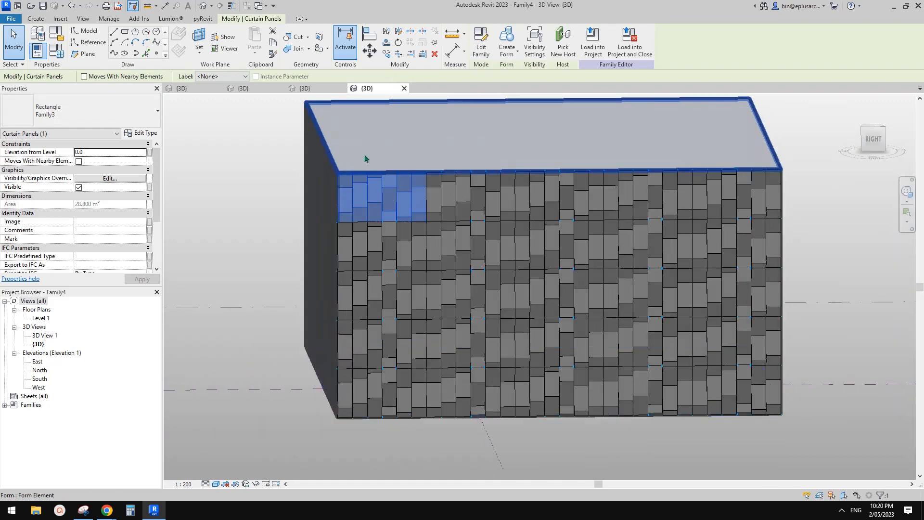
- Try turning off Flip for the fourth strip from the left in Family3 and reload the panel into Family4, overwriting the existing version
{"action": "left_click", "coordinate": [306, 88]}
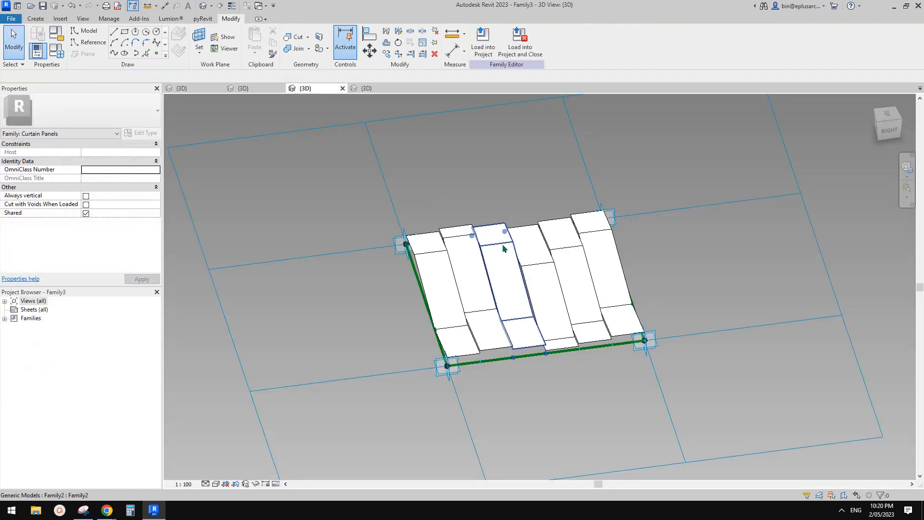
{"action": "left_click", "coordinate": [544, 273]}
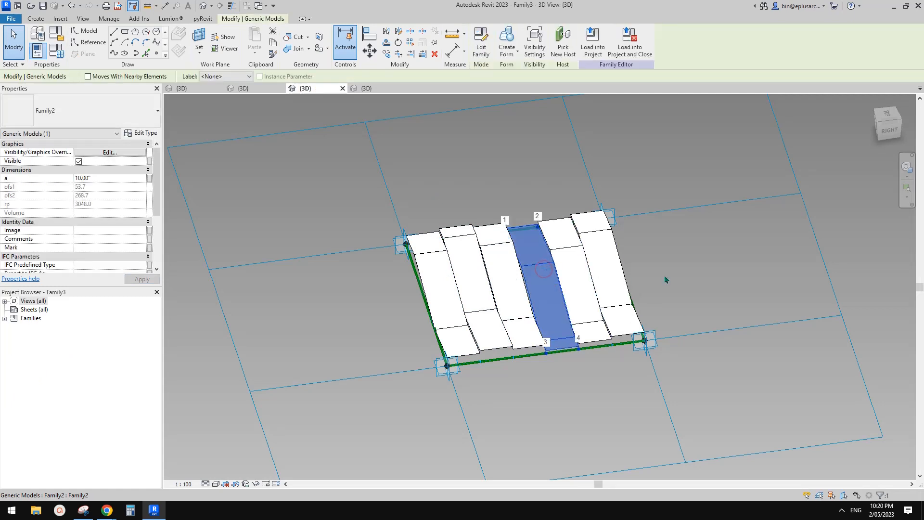
{"action": "middle_click_drag", "start_coordinate": [666, 277], "coordinate": [644, 293], "text": "shift"}
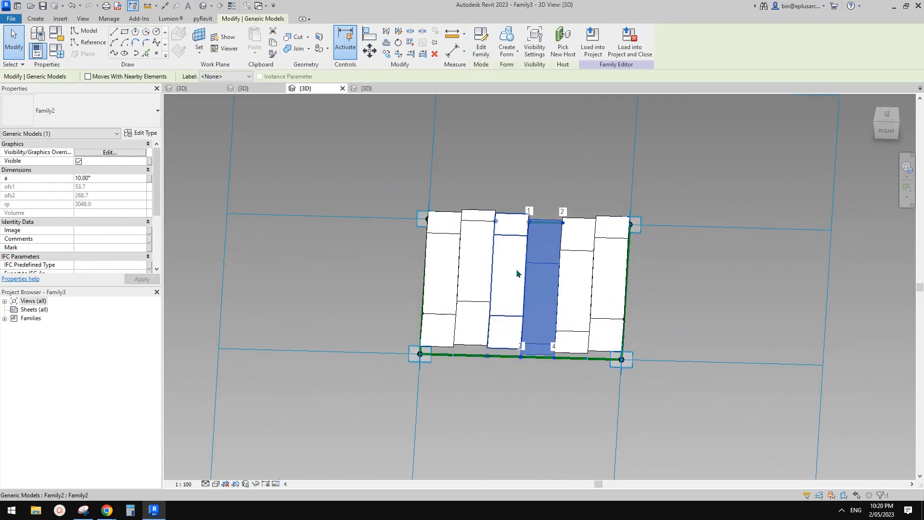
{"action": "middle_click_drag", "start_coordinate": [516, 269], "coordinate": [602, 284], "text": "shift"}
{"action": "scroll", "coordinate": [106, 251], "scroll_direction": "down", "scroll_amount": 3}
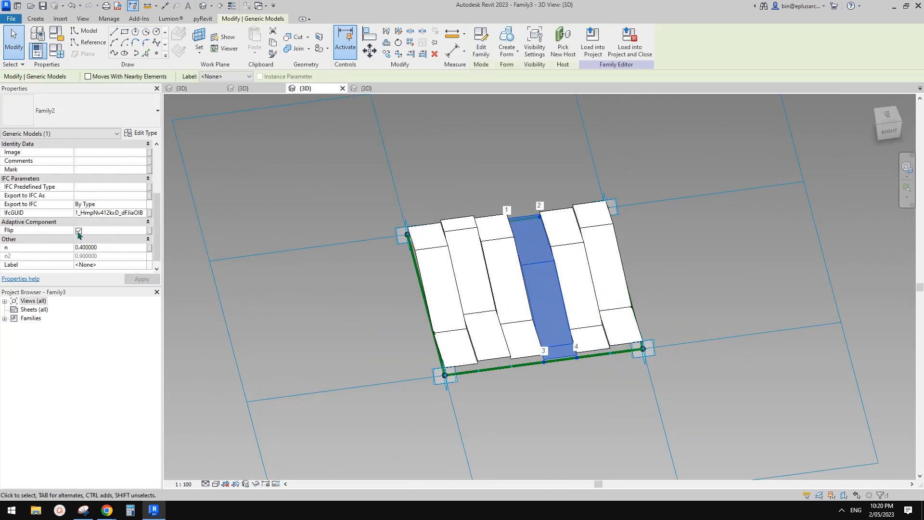
{"action": "left_click", "coordinate": [593, 43]}
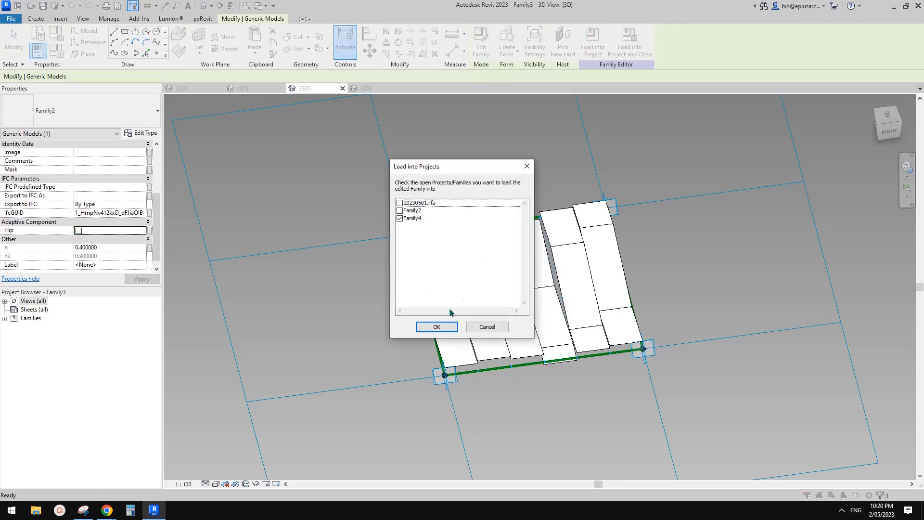
{"action": "left_click", "coordinate": [442, 326]}
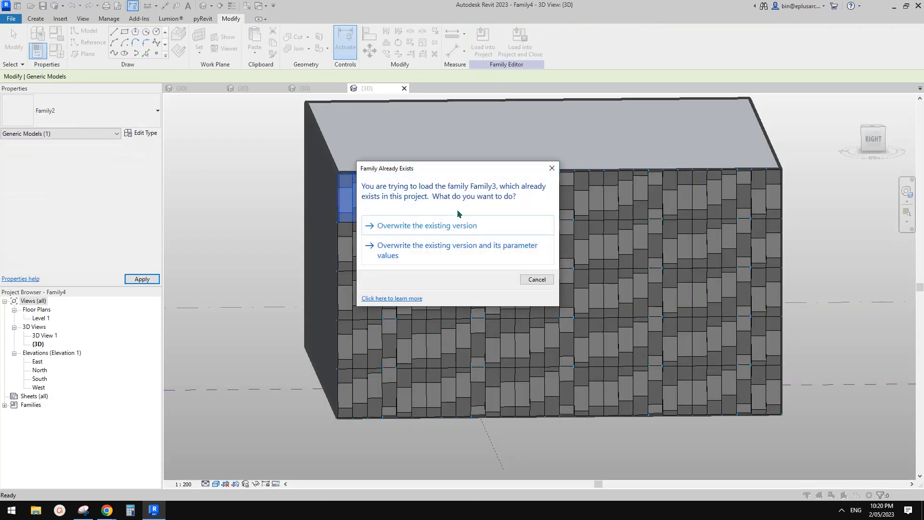
{"action": "left_click", "coordinate": [433, 226]}
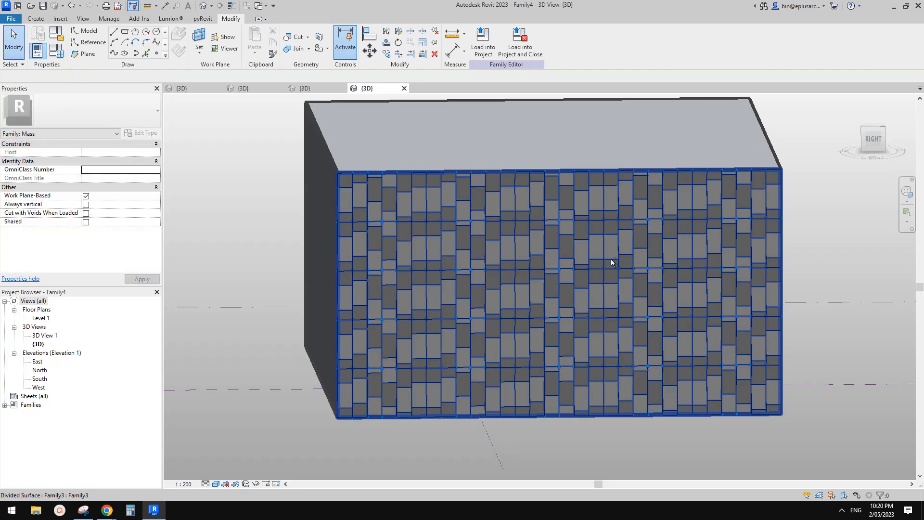
{"action": "middle_click_drag", "start_coordinate": [611, 258], "coordinate": [577, 241], "text": "shift"}
- Turn on Flip for the third strip from the left in Family3 and reload the panel into Family4, overwriting the existing version
{"action": "left_click", "coordinate": [319, 89]}
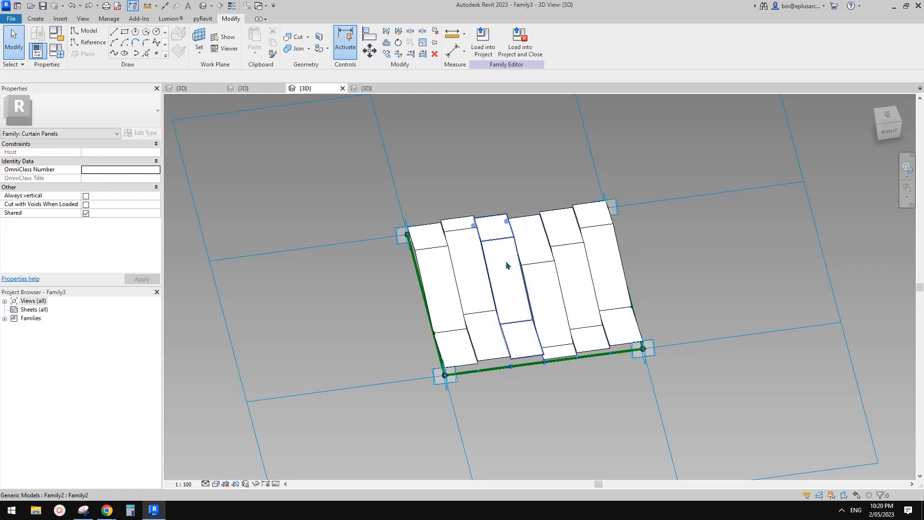
{"action": "left_click", "coordinate": [505, 261]}
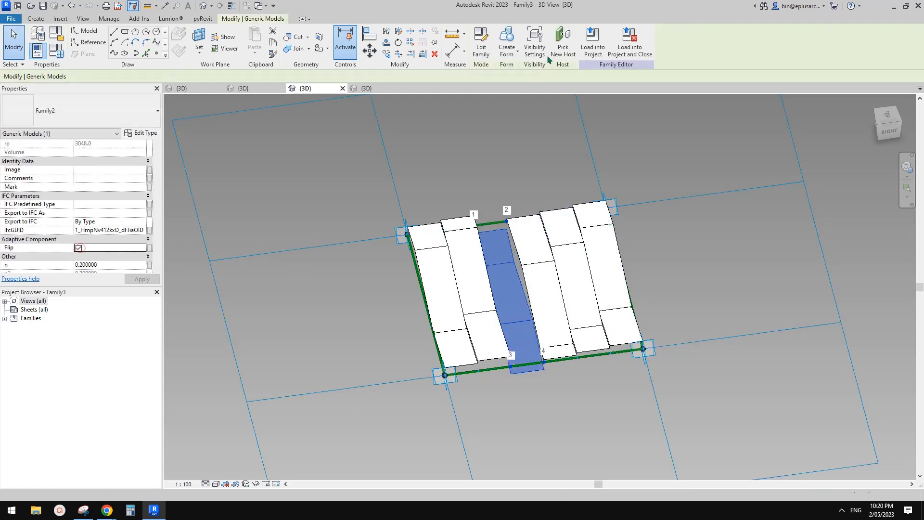
{"action": "left_click", "coordinate": [595, 42]}
{"action": "left_click", "coordinate": [449, 326]}
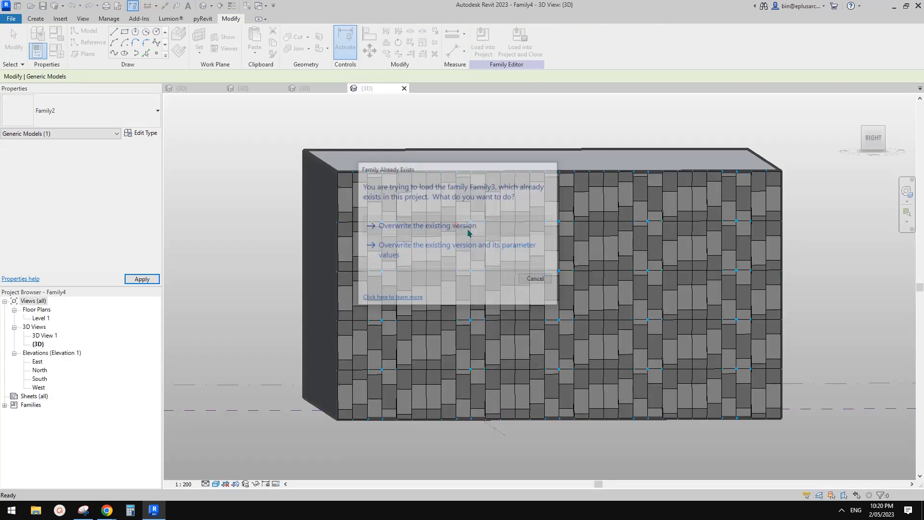
{"action": "left_click", "coordinate": [456, 225]}
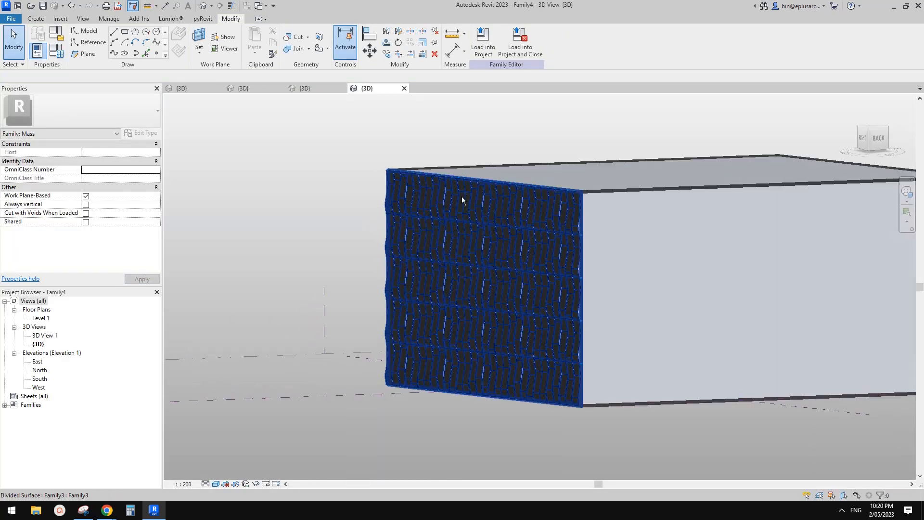
- In Family3, set parameter n of the leftmost strip in the panel to 0.035
{"action": "middle_click_drag", "start_coordinate": [461, 196], "coordinate": [587, 306], "text": "shift"}
{"action": "scroll", "coordinate": [562, 276], "scroll_direction": "up", "scroll_amount": 2}
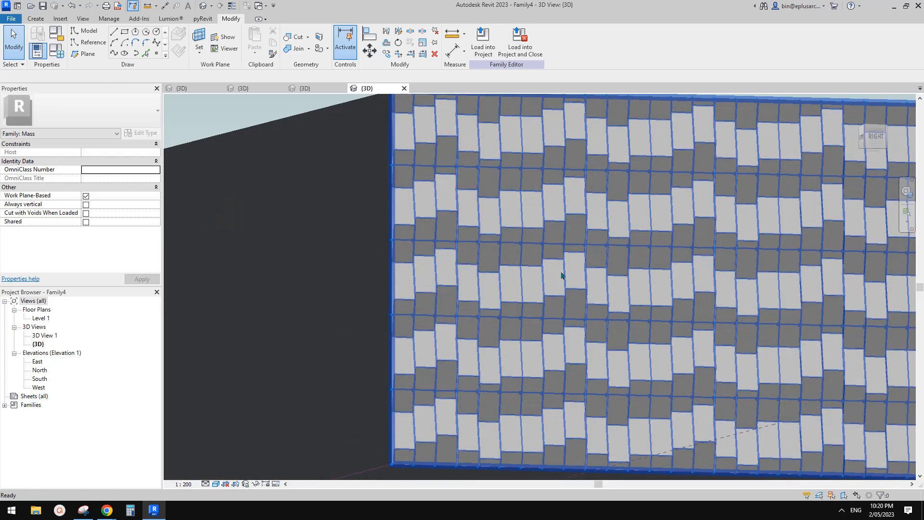
{"action": "middle_click_drag", "start_coordinate": [561, 275], "coordinate": [511, 219], "text": "shift"}
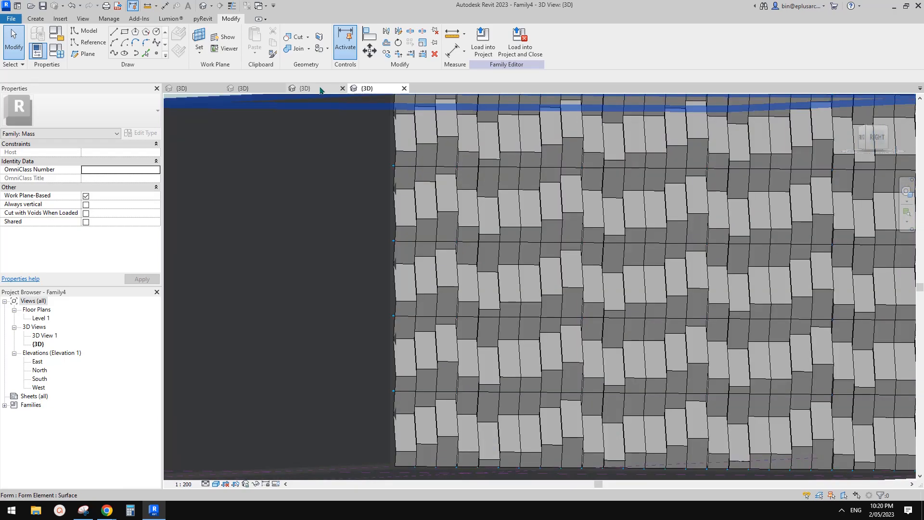
{"action": "left_click", "coordinate": [319, 92]}
{"action": "left_click", "coordinate": [600, 260]}
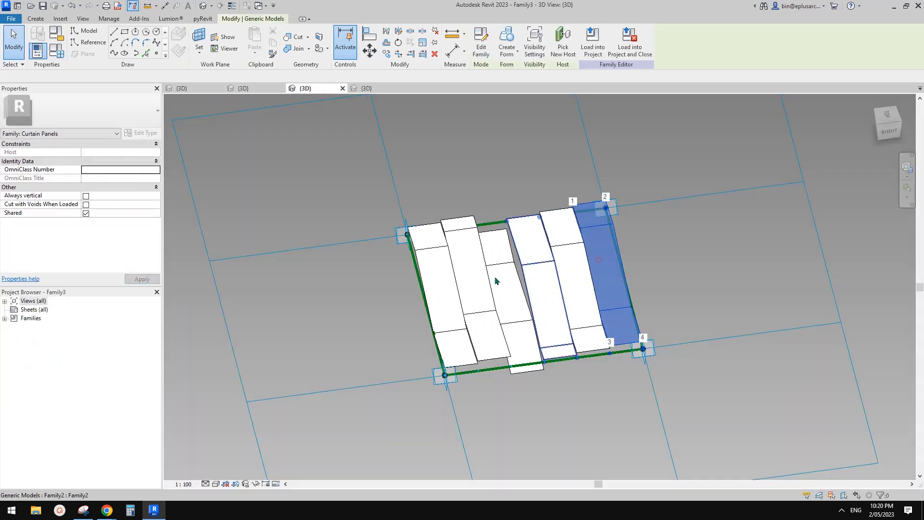
{"action": "scroll", "coordinate": [93, 218], "scroll_direction": "down", "scroll_amount": 5}
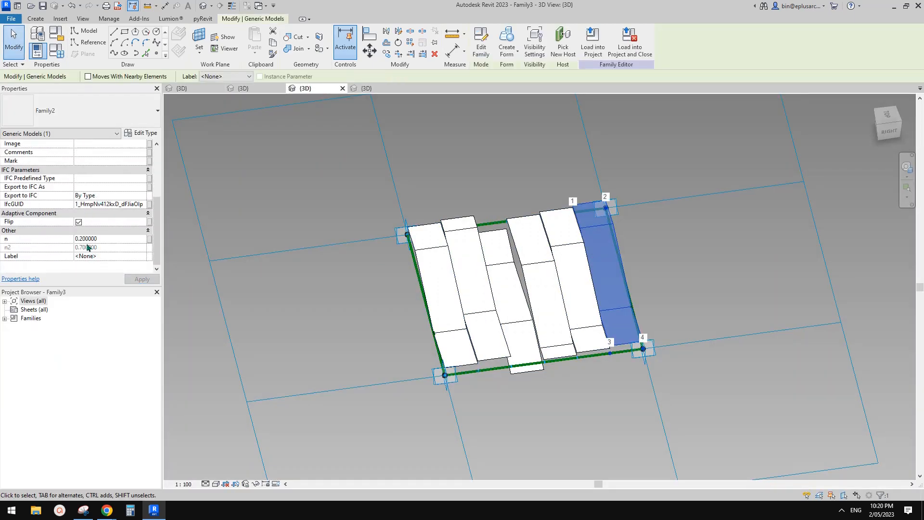
{"action": "left_click", "coordinate": [431, 275]}
{"action": "left_click", "coordinate": [112, 239]}
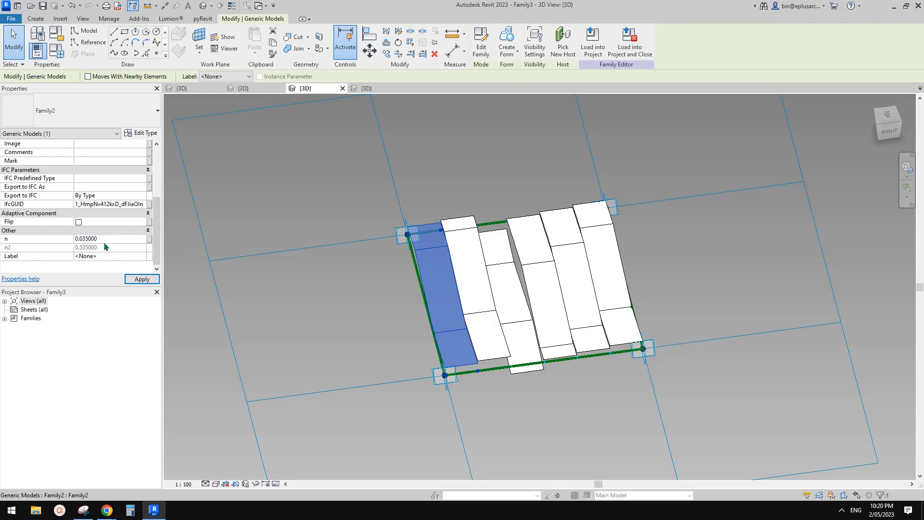
- Reload the Family3 panel into Family4, overwriting the existing version without its parameter values
{"action": "left_click", "coordinate": [590, 53]}
{"action": "left_click", "coordinate": [447, 325]}
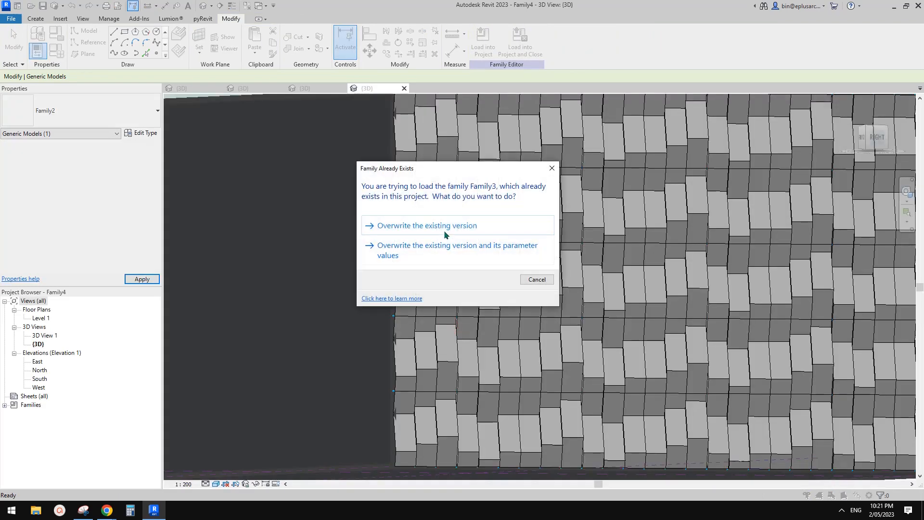
{"action": "left_click", "coordinate": [443, 228]}
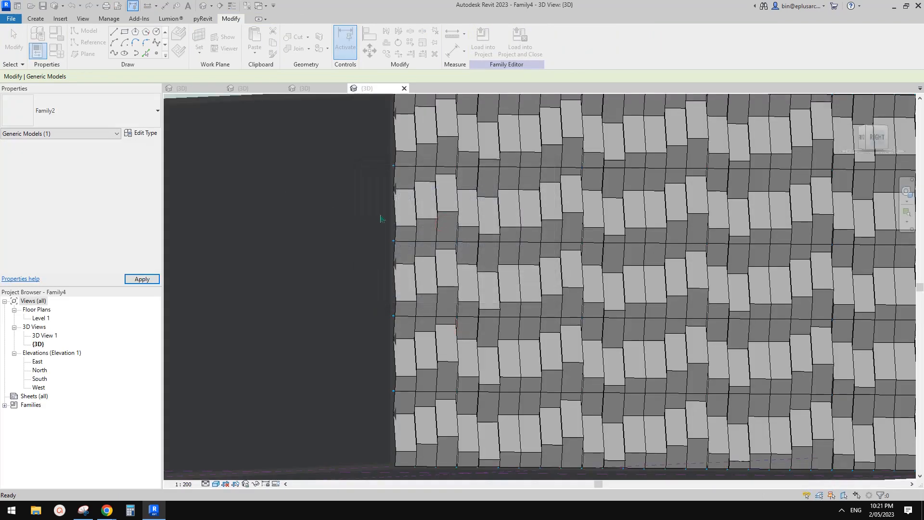
- Examine the reloaded façade in Family4 from several angles, checking how the strip pattern repeats across the divided face
{"action": "middle_click_drag", "start_coordinate": [573, 257], "coordinate": [511, 255]}
{"action": "scroll", "coordinate": [510, 254], "scroll_direction": "down", "scroll_amount": 2}
{"action": "middle_click_drag", "start_coordinate": [590, 298], "coordinate": [638, 327], "text": "shift"}
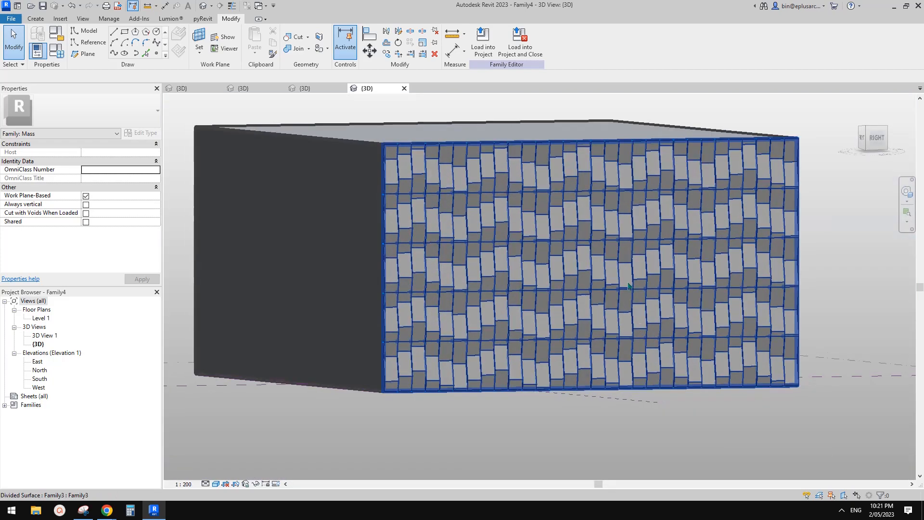
{"action": "middle_click_drag", "start_coordinate": [628, 286], "coordinate": [642, 330], "text": "shift"}
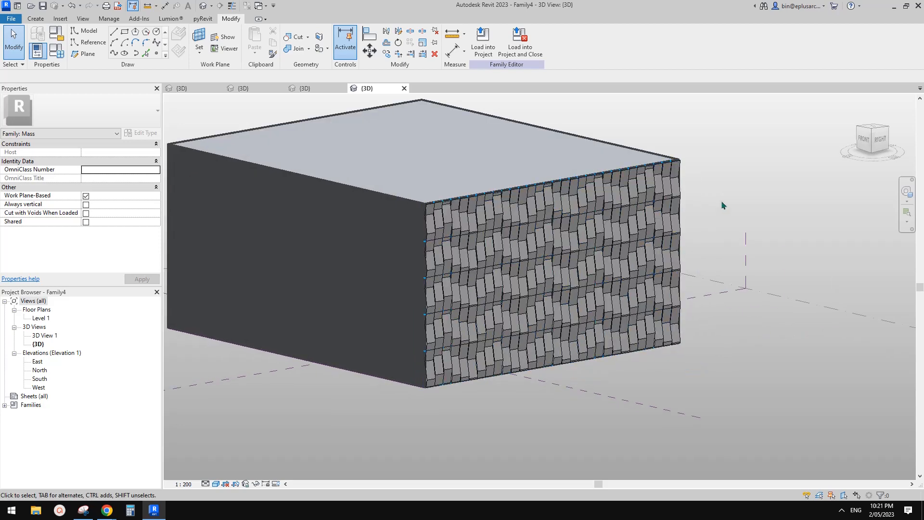
{"action": "middle_click_drag", "start_coordinate": [722, 207], "coordinate": [687, 250], "text": "shift"}
{"action": "scroll", "coordinate": [643, 252], "scroll_direction": "up", "scroll_amount": 2}
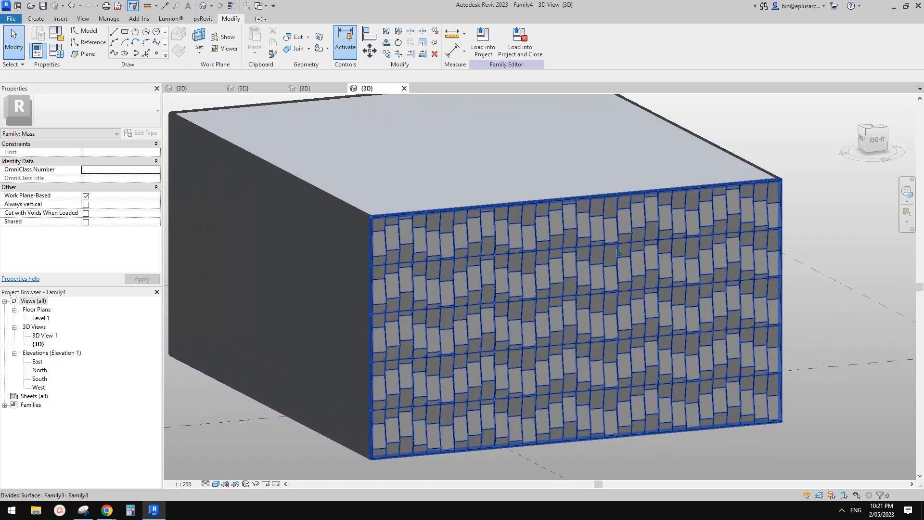
{"action": "scroll", "coordinate": [625, 241], "scroll_direction": "down", "scroll_amount": 1}
{"action": "middle_click_drag", "start_coordinate": [626, 241], "coordinate": [569, 264], "text": "shift"}
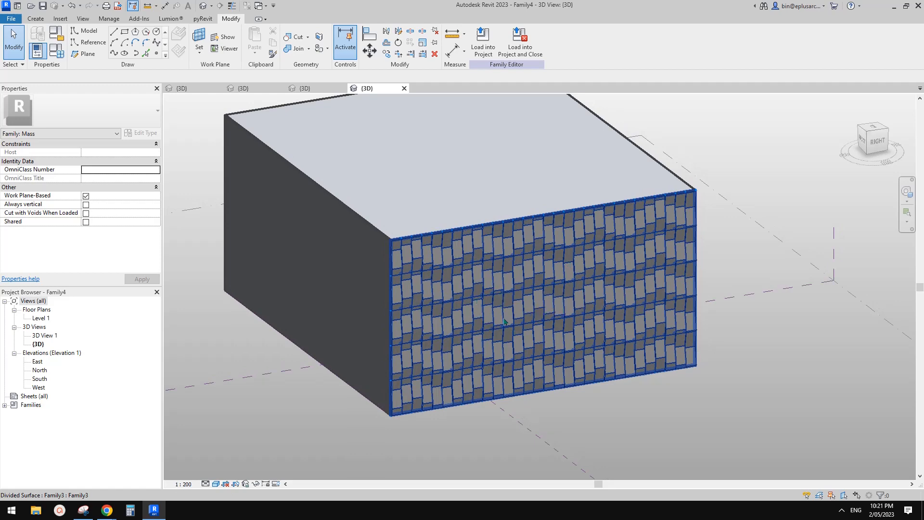
{"action": "left_click", "coordinate": [325, 90]}
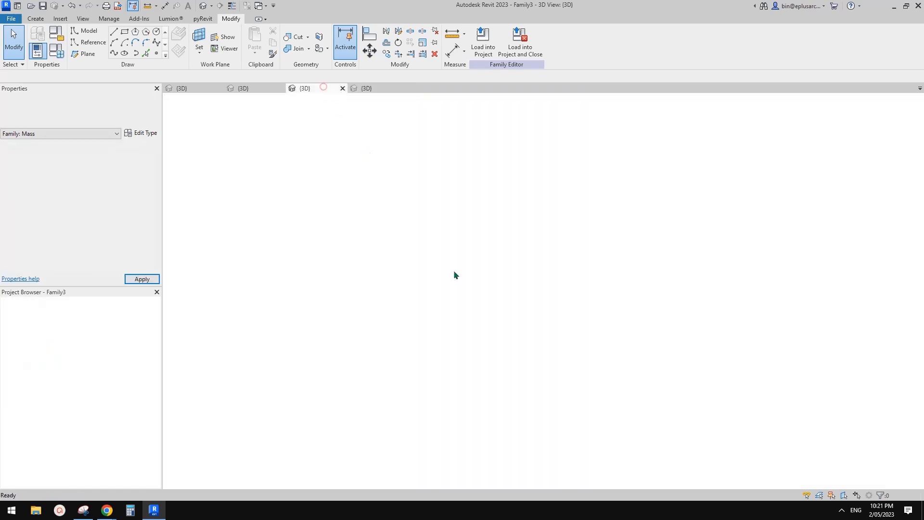
{"action": "left_click", "coordinate": [376, 88]}
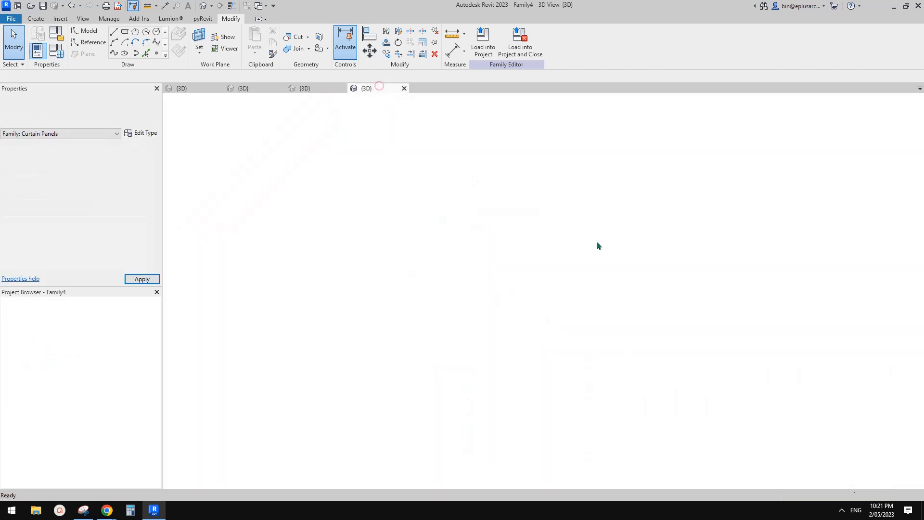
{"action": "middle_click_drag", "start_coordinate": [566, 318], "coordinate": [545, 294]}
{"action": "scroll", "coordinate": [592, 295], "scroll_direction": "down", "scroll_amount": 1}
{"action": "left_click", "coordinate": [841, 510]}
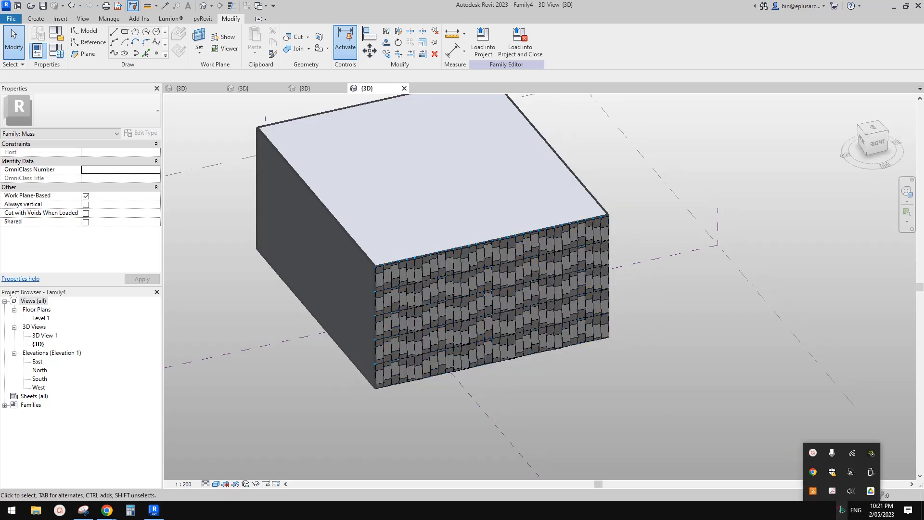
{"action": "left_click", "coordinate": [814, 454]}
{"action": "left_click", "coordinate": [917, 438]}
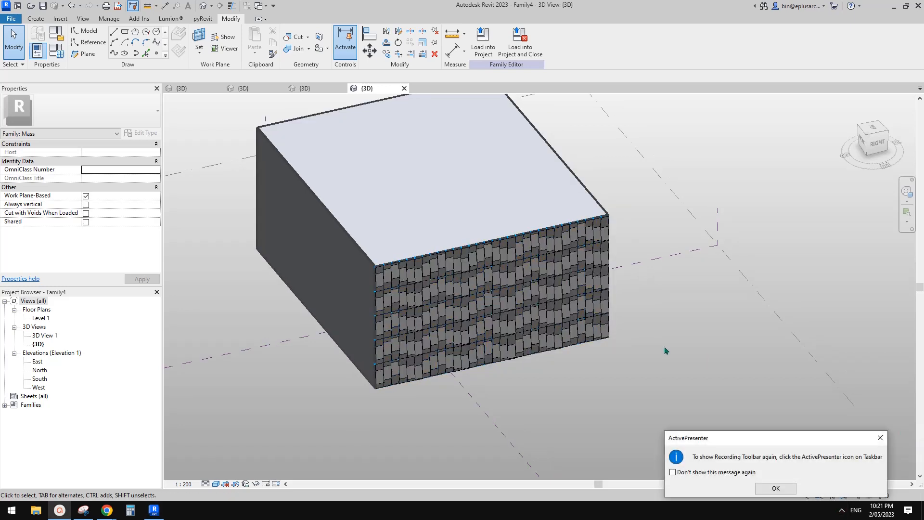
- Single out one curtain panel near the façade's middle and inspect its six-strip pattern against the neighbouring panels
{"action": "scroll", "coordinate": [598, 304], "scroll_direction": "down", "scroll_amount": 1}
{"action": "middle_click_drag", "start_coordinate": [598, 303], "coordinate": [769, 175]}
{"action": "scroll", "coordinate": [596, 331], "scroll_direction": "up", "scroll_amount": 3}
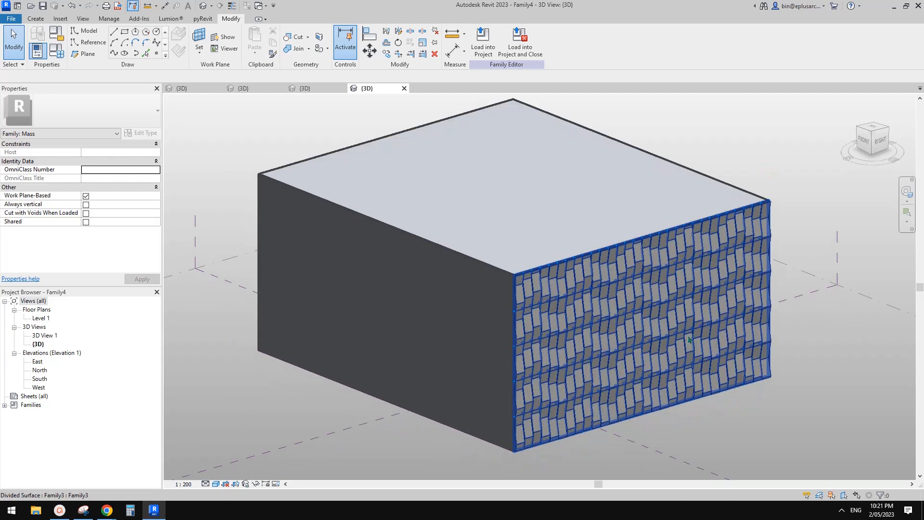
{"action": "scroll", "coordinate": [689, 340], "scroll_direction": "up", "scroll_amount": 5}
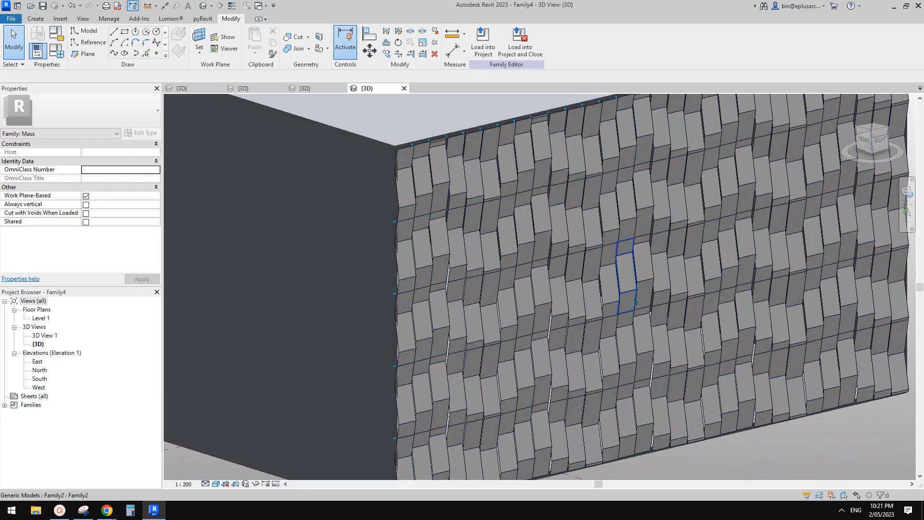
{"action": "left_click", "coordinate": [634, 301]}
{"action": "scroll", "coordinate": [634, 301], "scroll_direction": "down", "scroll_amount": 1}
{"action": "middle_click_drag", "start_coordinate": [643, 290], "coordinate": [557, 255], "text": "shift"}
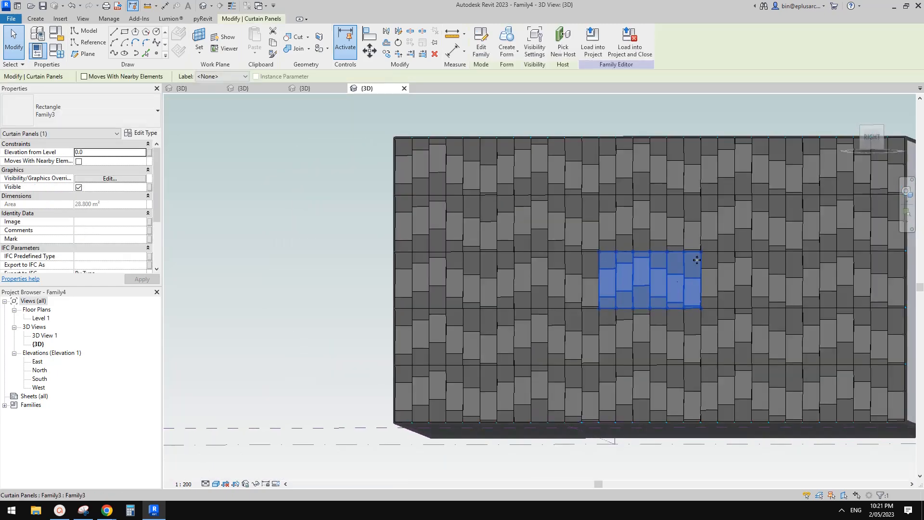
{"action": "scroll", "coordinate": [670, 289], "scroll_direction": "up", "scroll_amount": 1}
{"action": "middle_click_drag", "start_coordinate": [638, 331], "coordinate": [718, 381], "text": "shift"}
{"action": "scroll", "coordinate": [719, 381], "scroll_direction": "down", "scroll_amount": 6}
{"action": "key", "text": "Escape"}
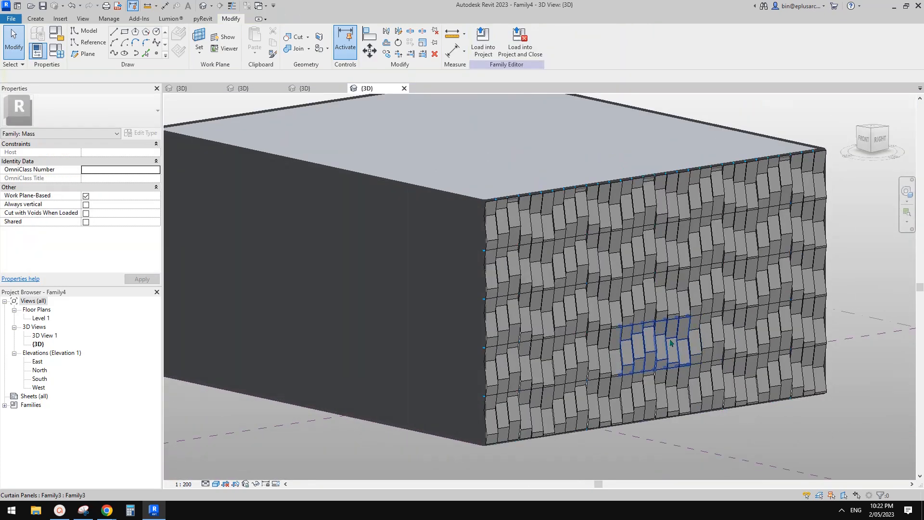
- Review the whole panelled face of the mass at an oblique angle, checking the folds and the joints between panels
{"action": "scroll", "coordinate": [677, 370], "scroll_direction": "up", "scroll_amount": 4}
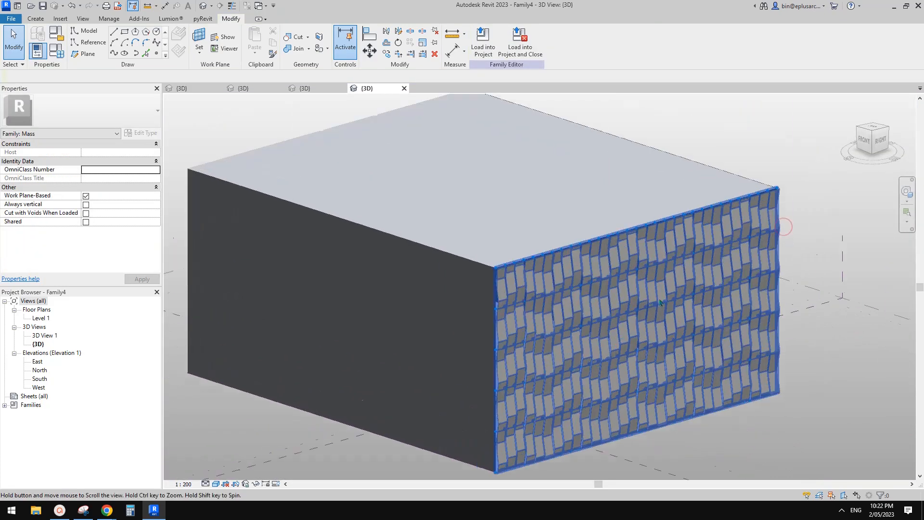
{"action": "scroll", "coordinate": [741, 319], "scroll_direction": "up", "scroll_amount": 3}
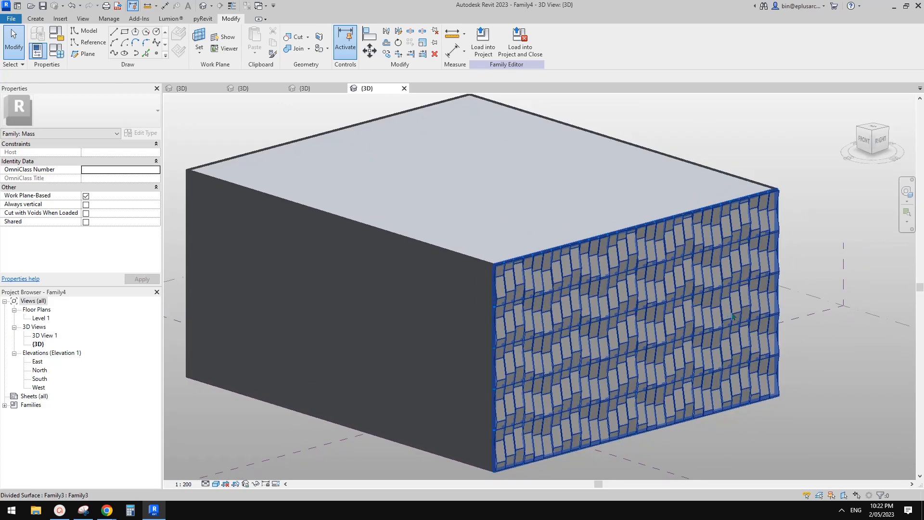
{"action": "scroll", "coordinate": [535, 359], "scroll_direction": "up", "scroll_amount": 2}
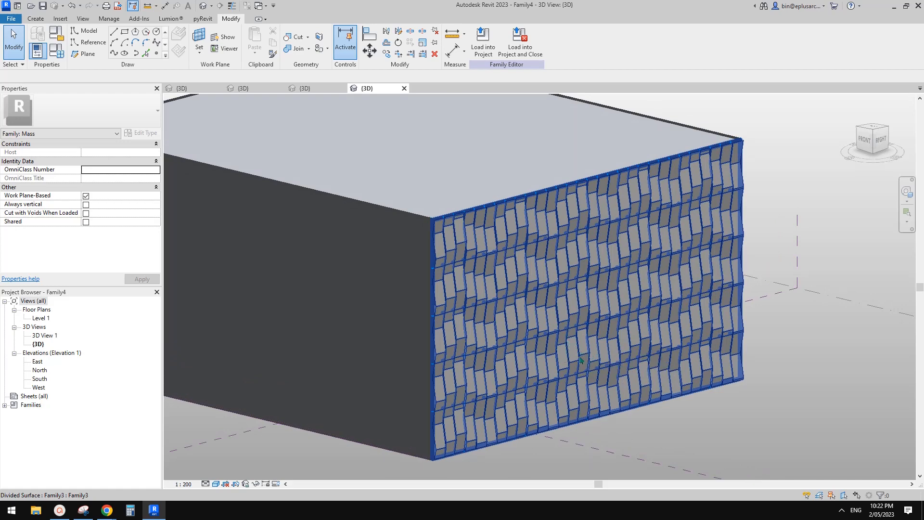
{"action": "middle_click_drag", "start_coordinate": [598, 347], "coordinate": [593, 346]}
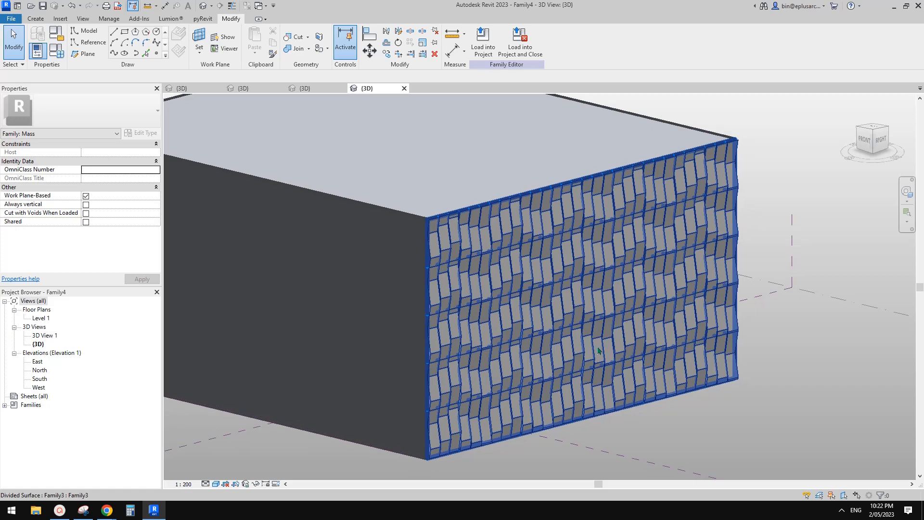
{"action": "middle_click_drag", "start_coordinate": [669, 345], "coordinate": [654, 351]}
{"action": "left_click", "coordinate": [744, 320]}
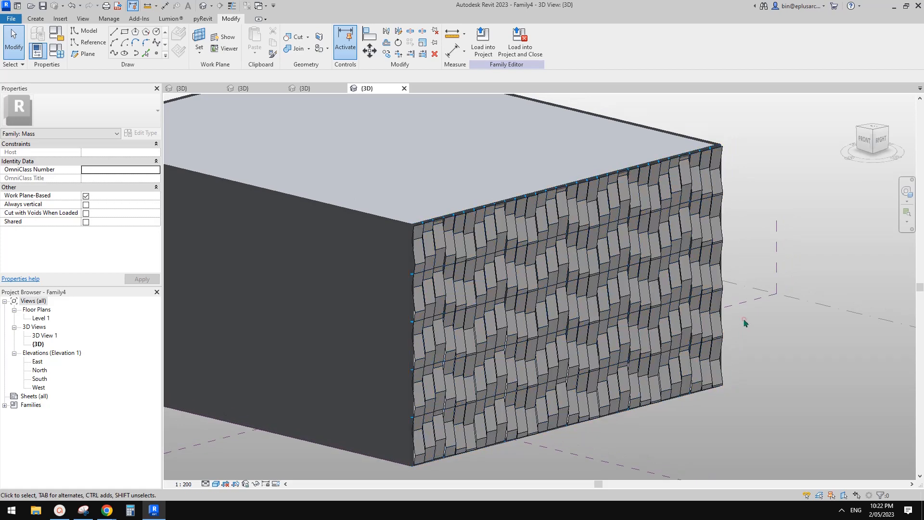
{"action": "middle_click_drag", "start_coordinate": [706, 321], "coordinate": [682, 312]}
{"action": "scroll", "coordinate": [650, 310], "scroll_direction": "up", "scroll_amount": 1}
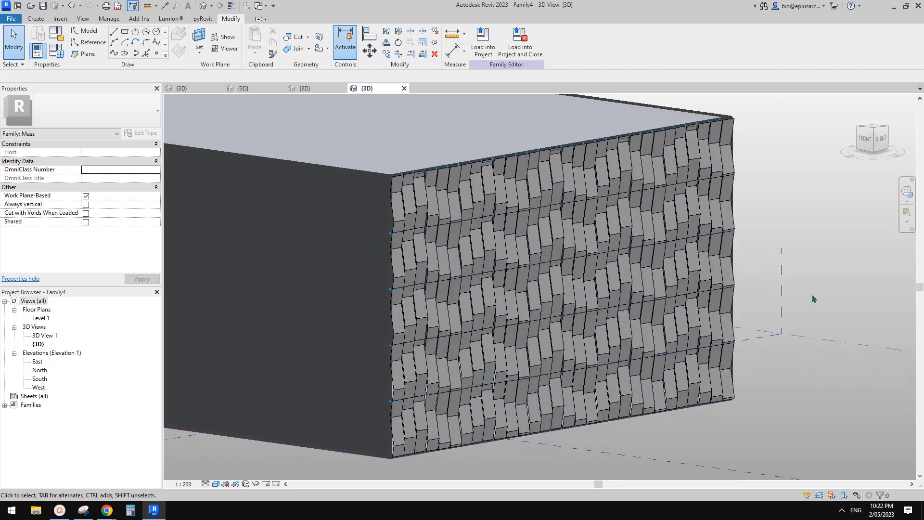
{"action": "middle_click_drag", "start_coordinate": [814, 299], "coordinate": [816, 291], "text": "shift"}
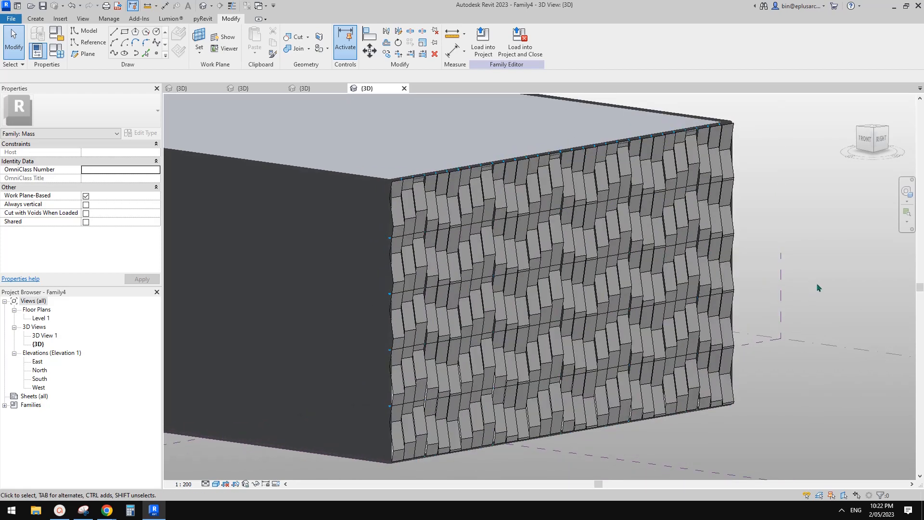